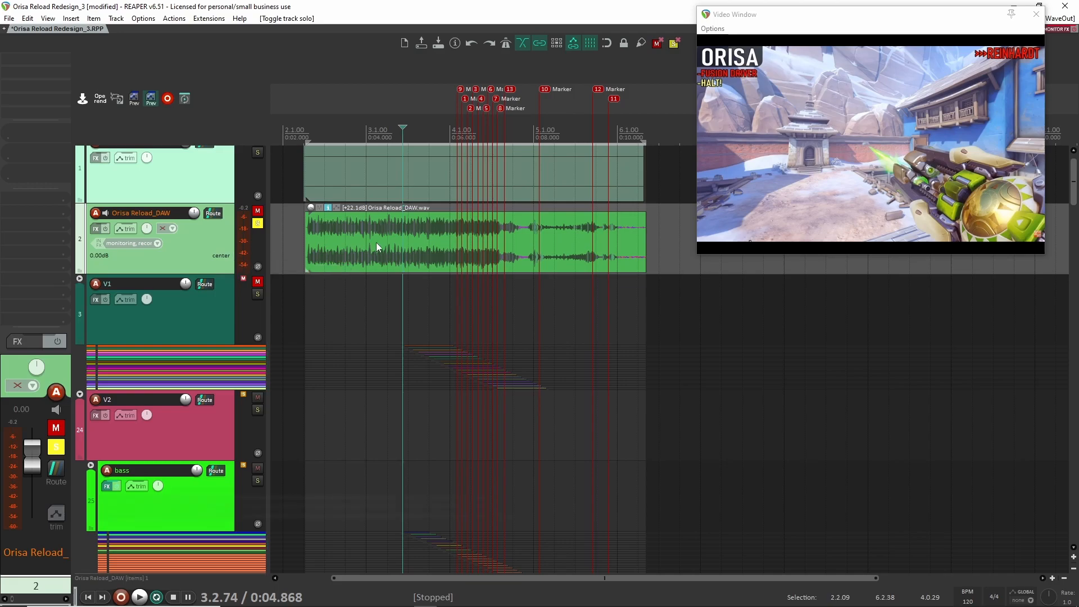
# - Play back the original game audio on the soloed Orisa Reload_DAW track twice
pyautogui.press('space')
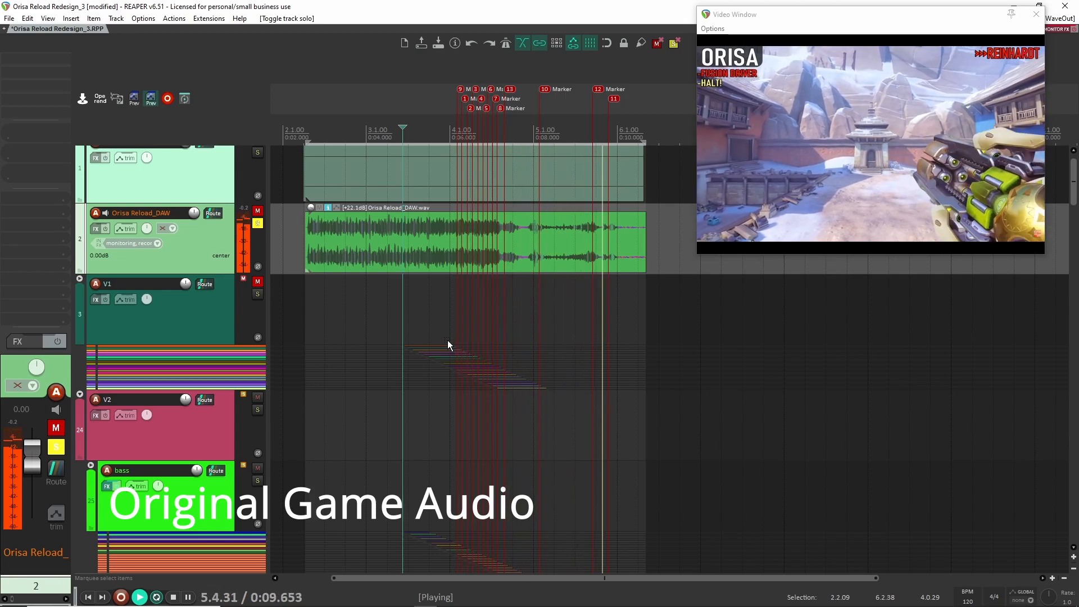
pyautogui.press('space')
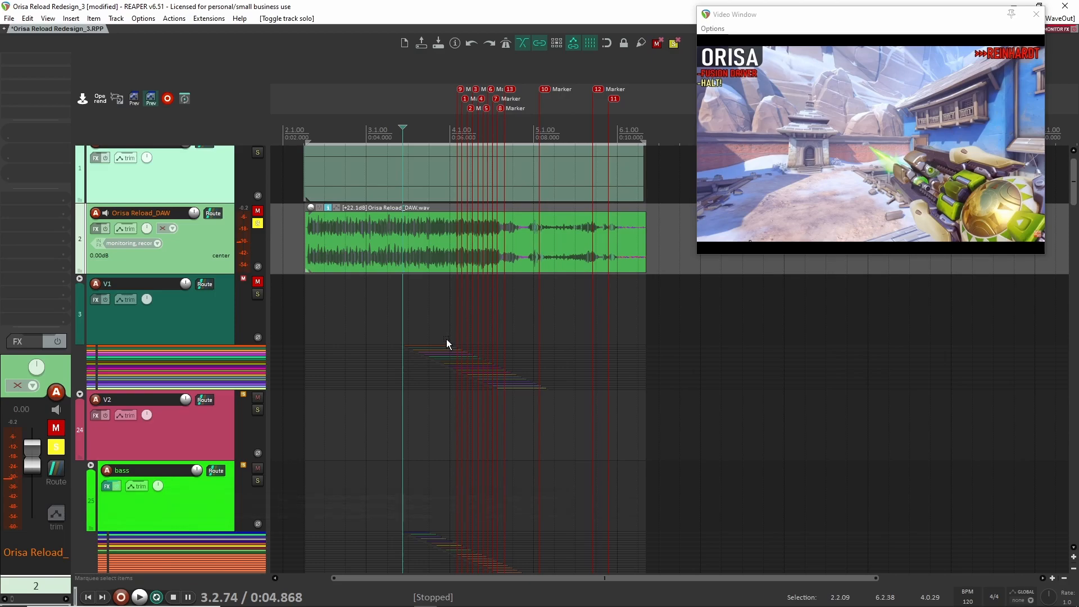
pyautogui.press('space')
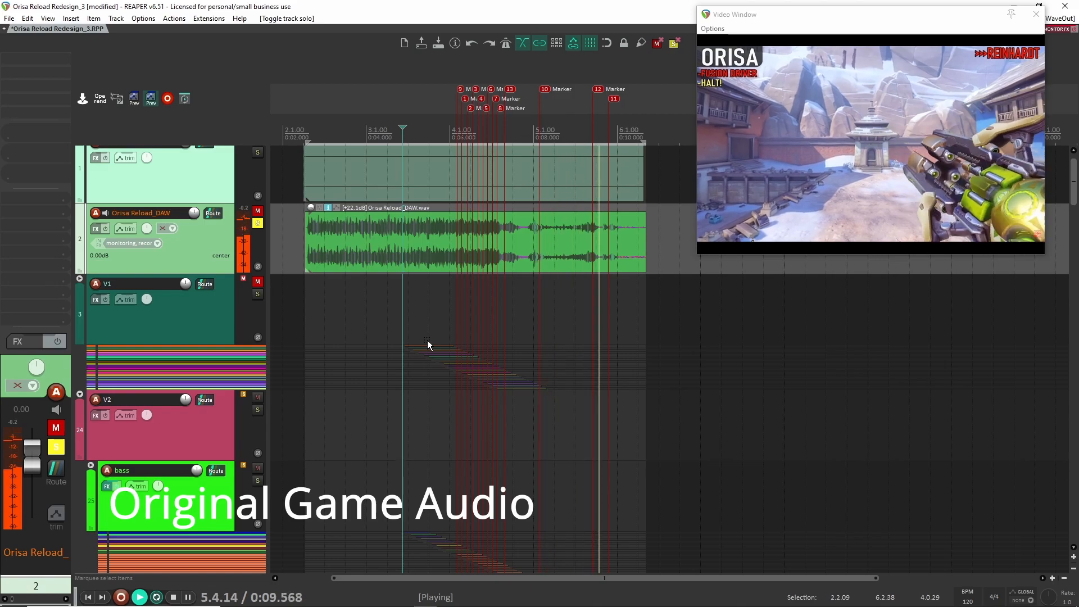
pyautogui.press('space')
# - Unsolo the Orisa Reload_DAW track and play back the redesigned reload sound twice
pyautogui.click(259, 225)
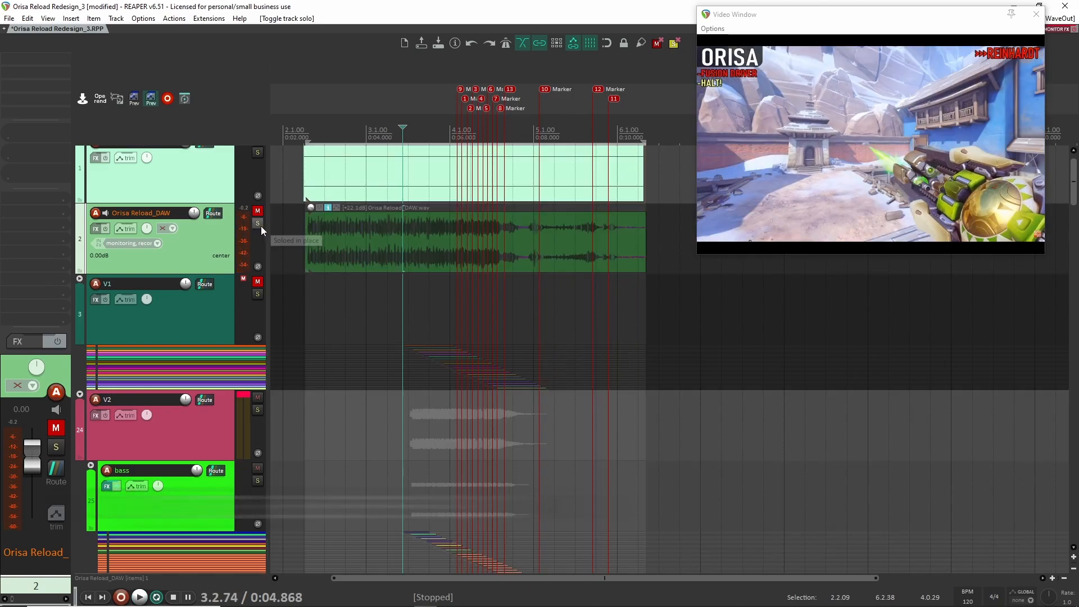
pyautogui.press('space')
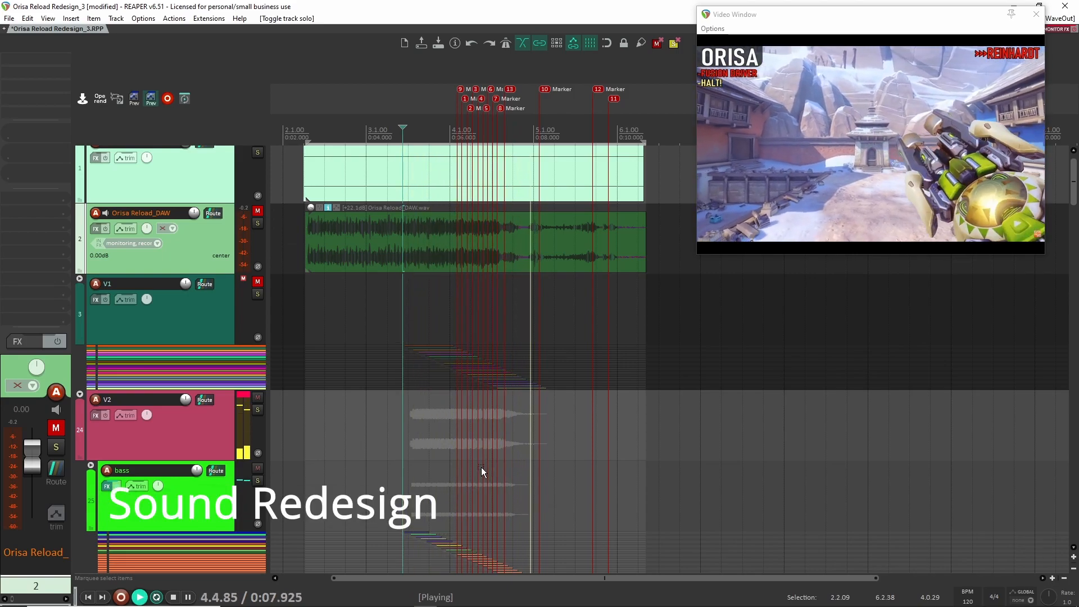
pyautogui.press('space')
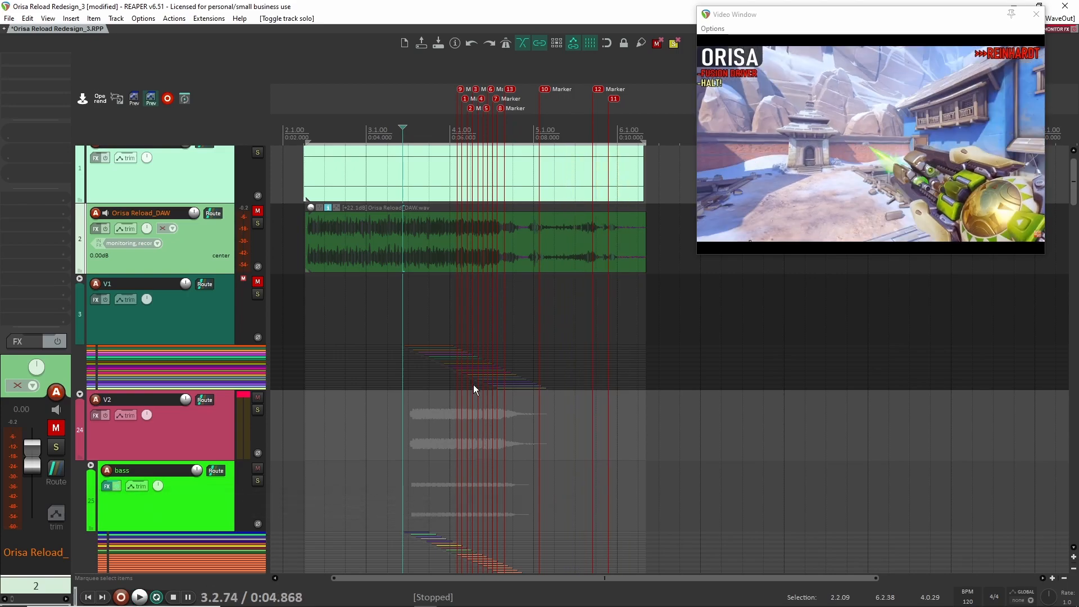
pyautogui.press('space')
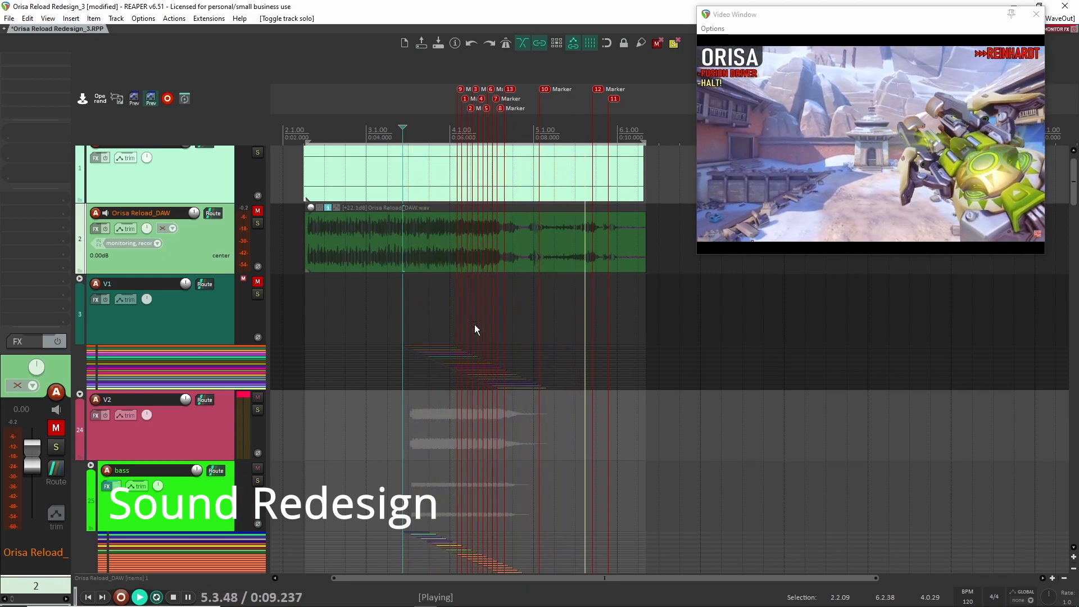
pyautogui.press('space')
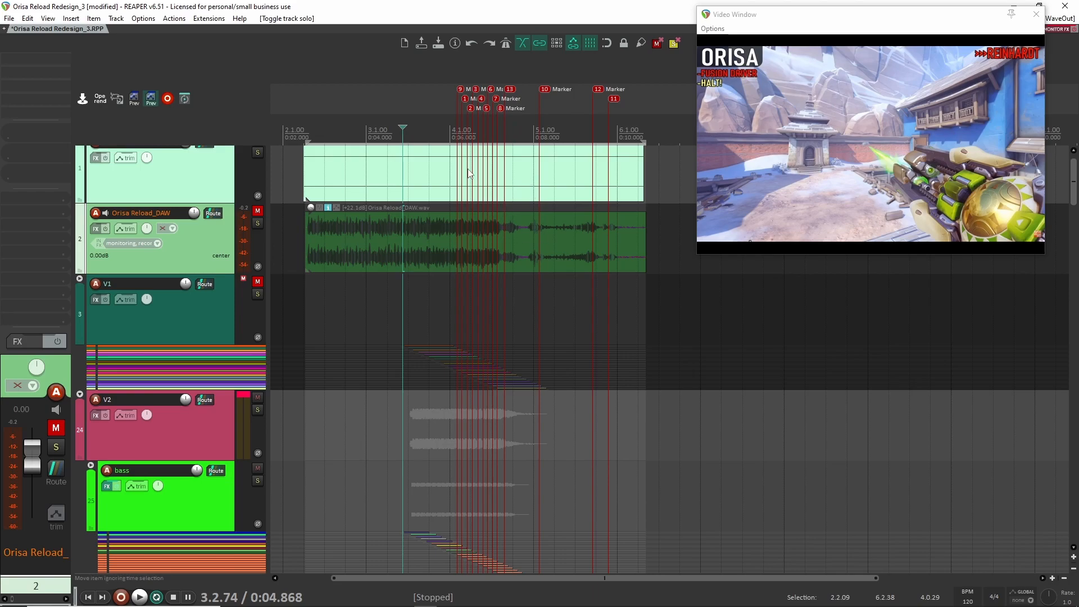
# - Shorten the time selection so that it starts at 3.2.41, just before the edit cursor
pyautogui.moveTo(307, 141); pyautogui.dragTo(396, 160)
pyautogui.scroll(-5, 453, 332)
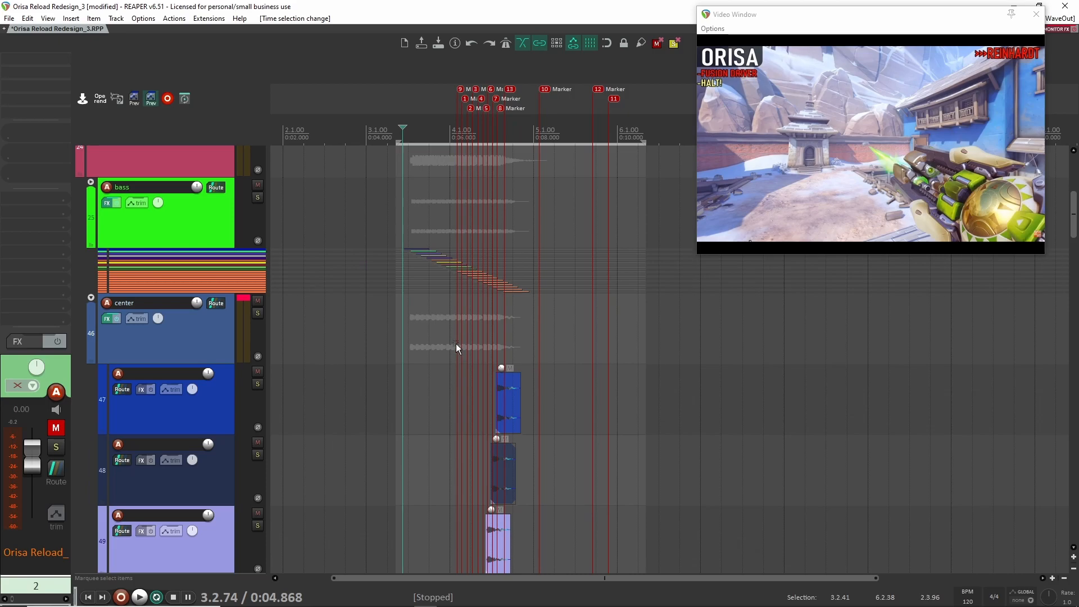
pyautogui.scroll(-3, 468, 325)
pyautogui.scroll(5, 475, 329)
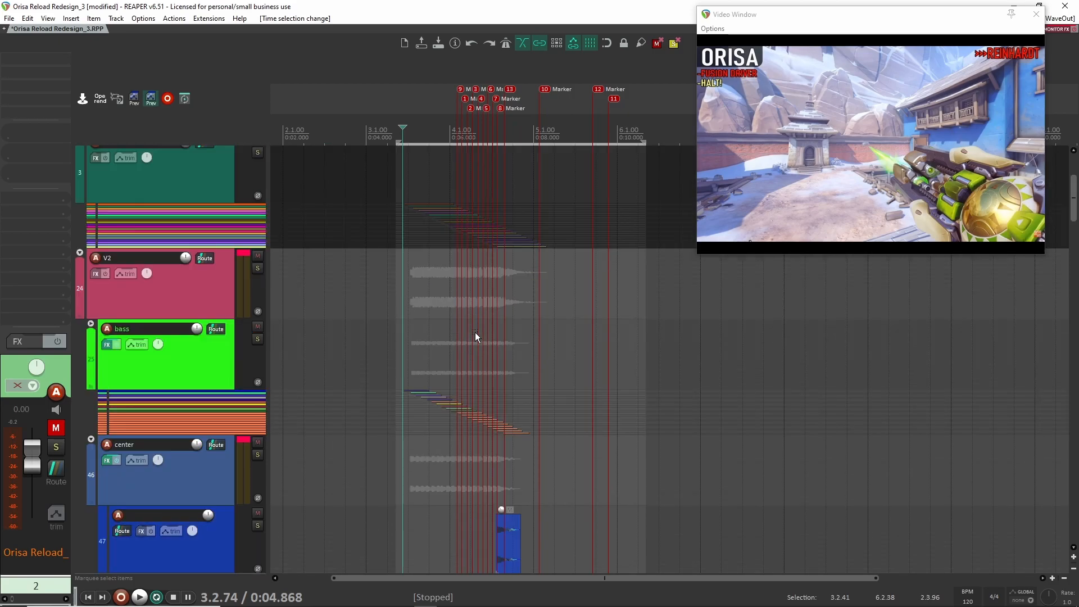
pyautogui.scroll(-3, 474, 333)
pyautogui.scroll(4, 496, 338)
pyautogui.scroll(3, 474, 366)
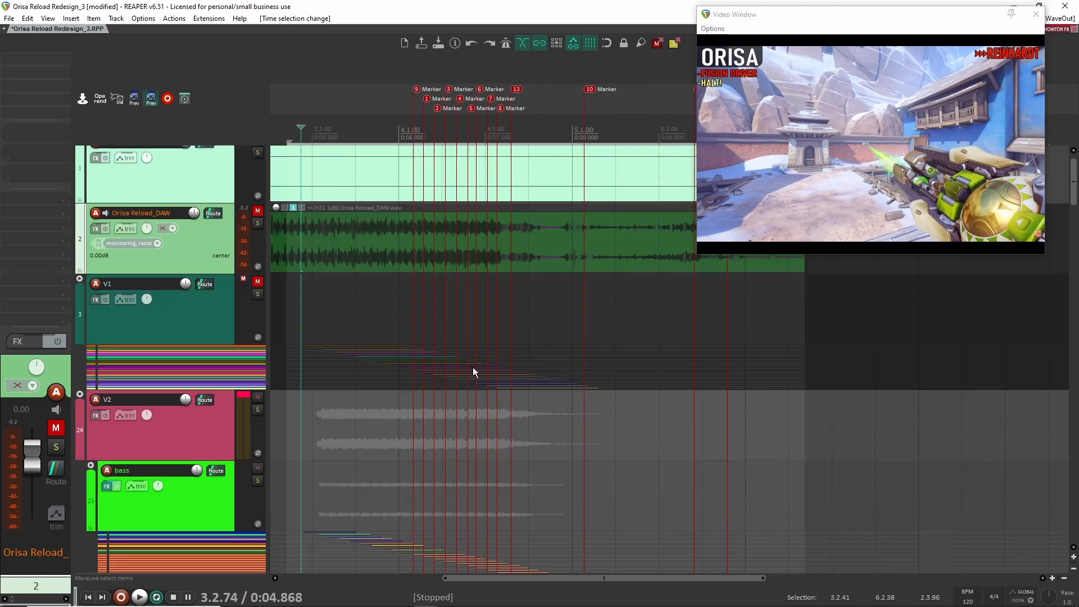
pyautogui.scroll(-3, 474, 367)
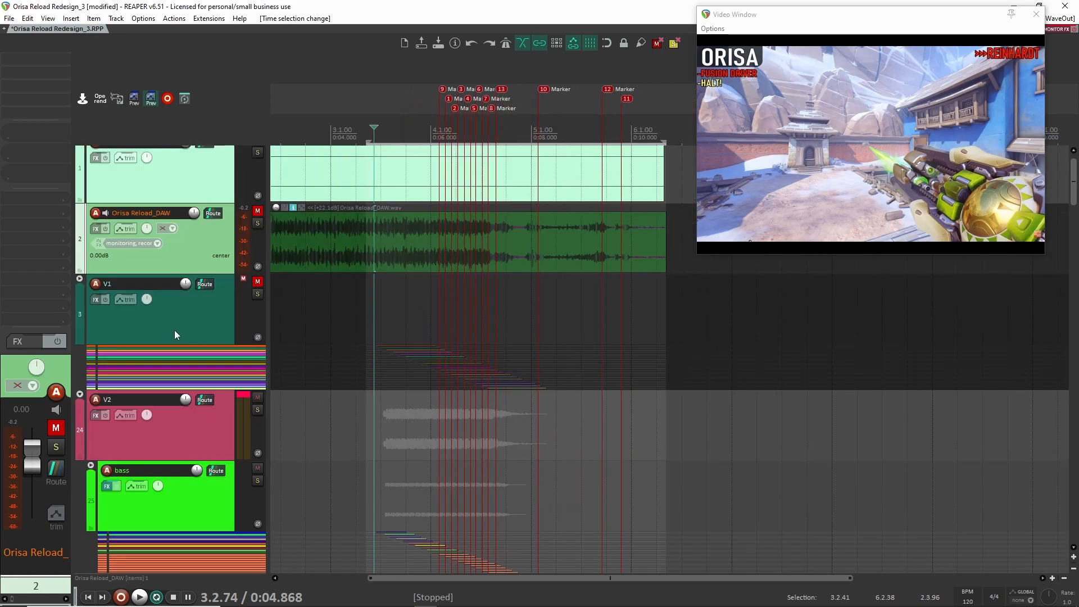
# - Collapse the child tracks of the center folder inside the V2 group
pyautogui.scroll(-1, 171, 394)
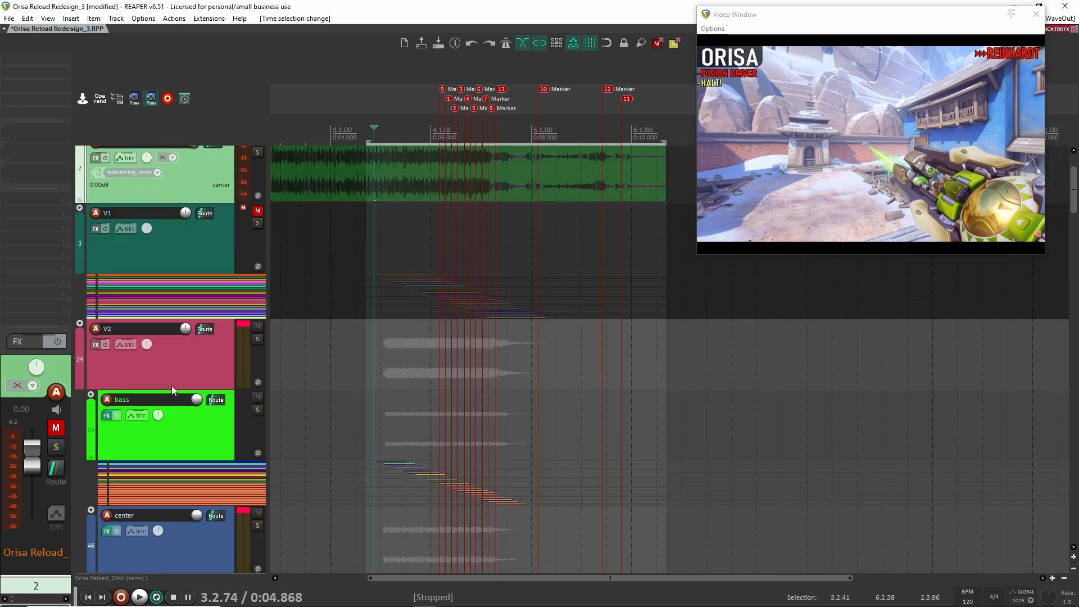
pyautogui.scroll(-2, 180, 370)
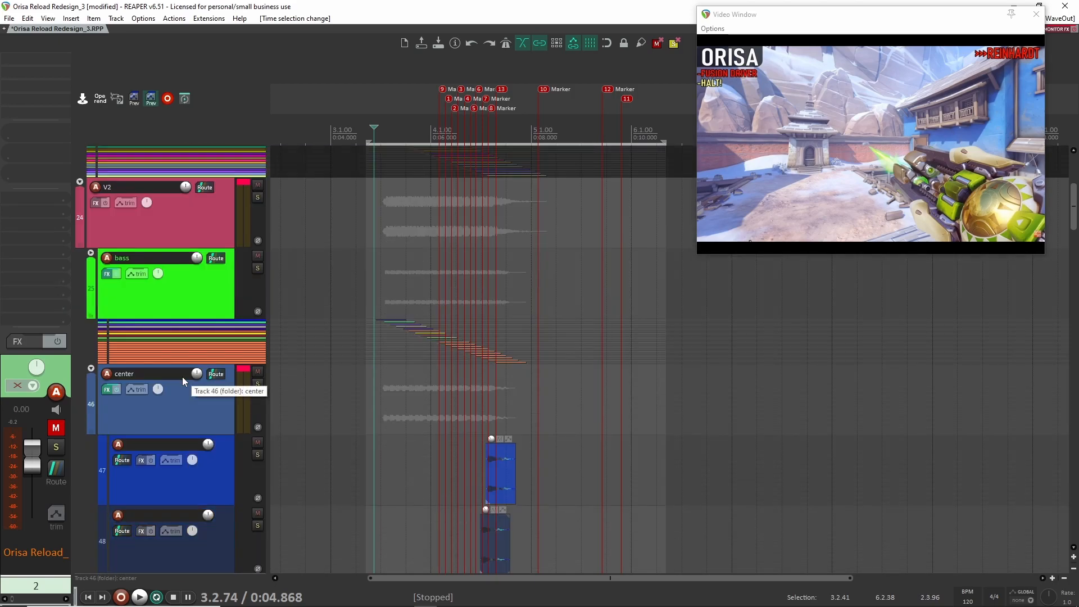
pyautogui.click(91, 368)
pyautogui.click(91, 368)
pyautogui.scroll(-2, 92, 375)
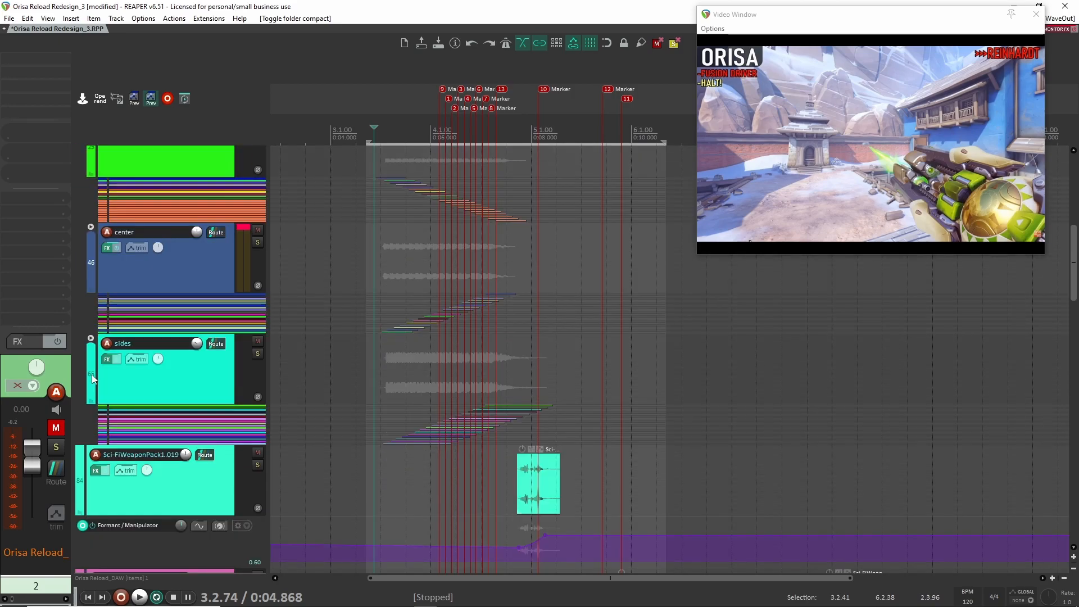
# - Solo the Orisa Reload_DAW track and briefly play the original game audio
pyautogui.scroll(2, 147, 391)
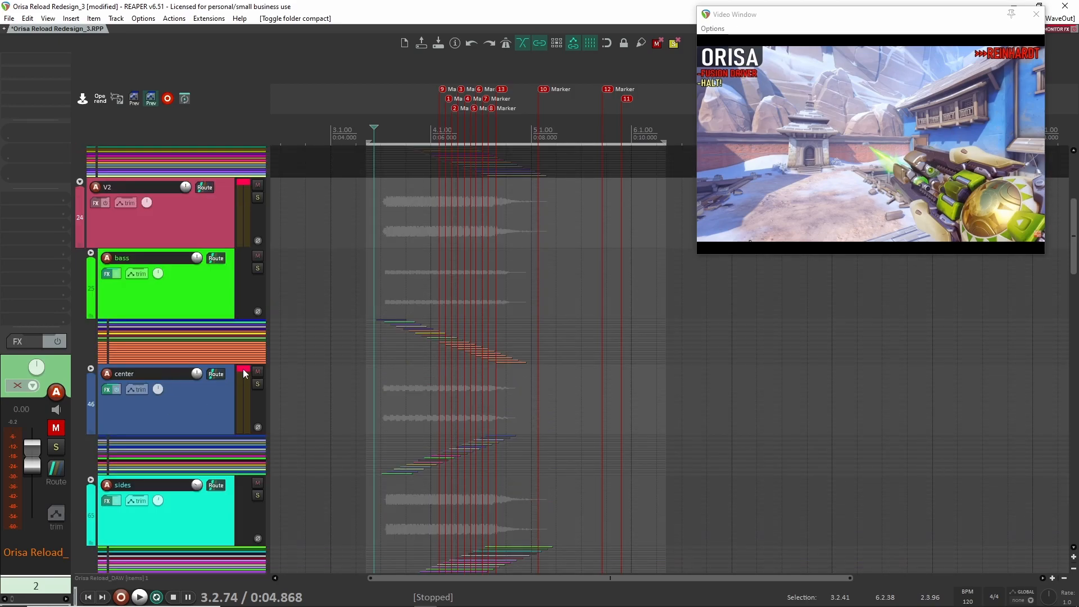
pyautogui.scroll(2, 228, 363)
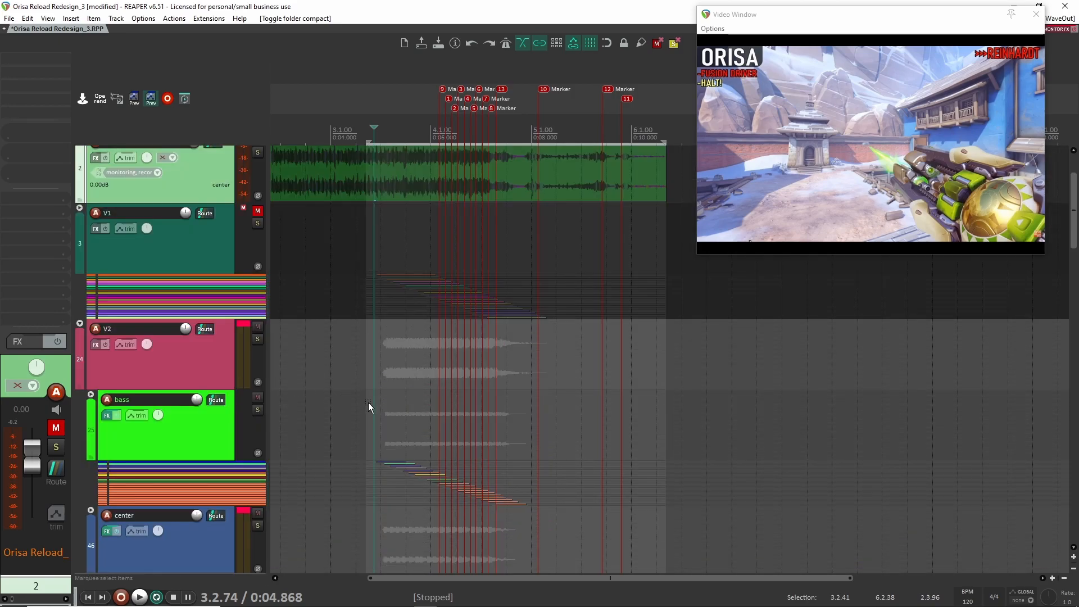
pyautogui.scroll(2, 438, 354)
pyautogui.scroll(-2, 432, 363)
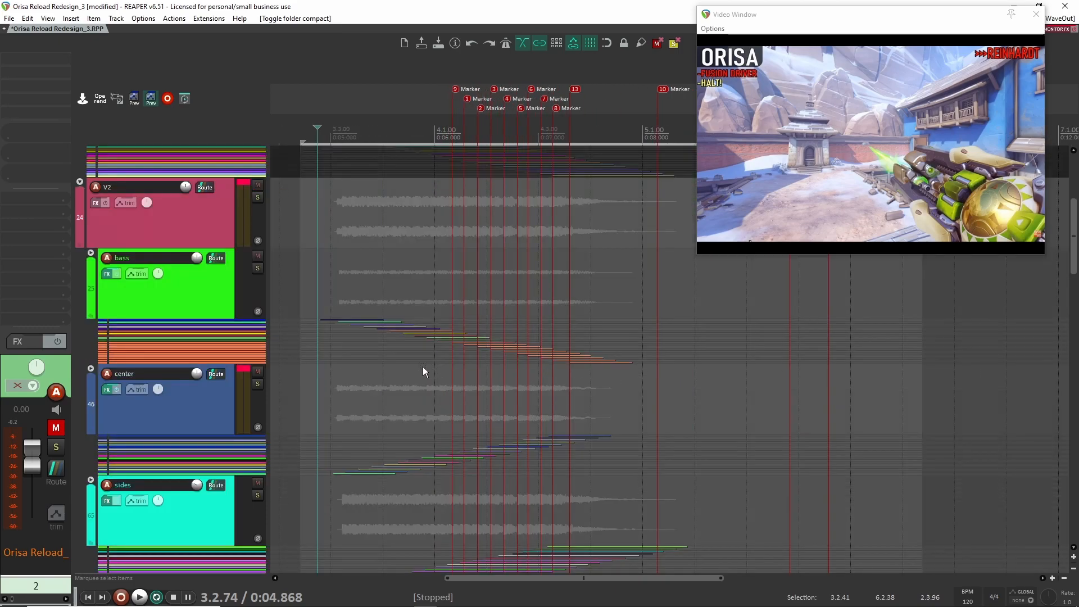
pyautogui.scroll(3, 417, 318)
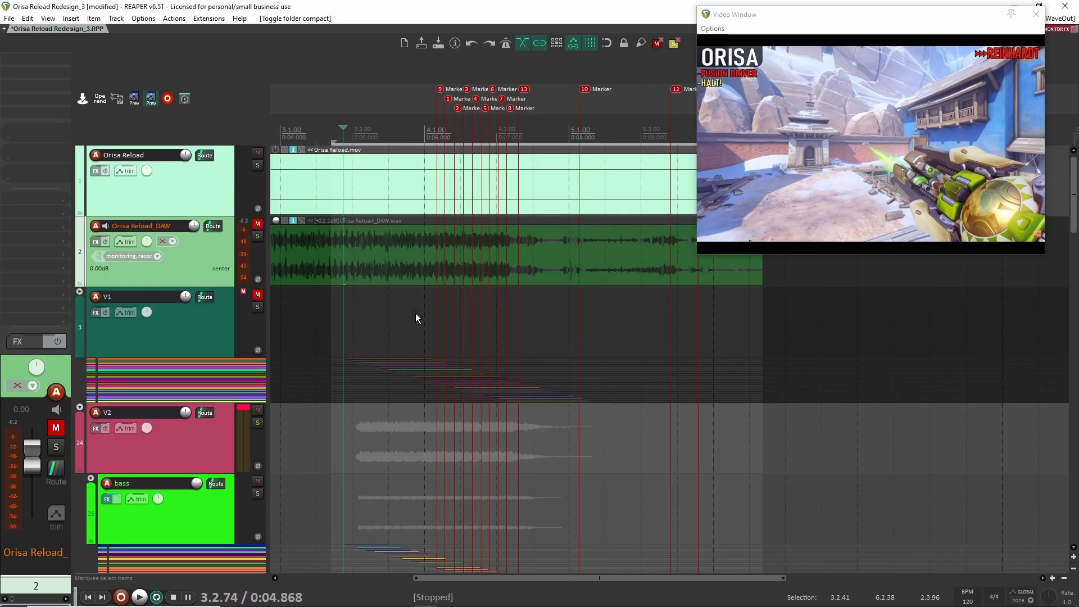
pyautogui.click(256, 236)
pyautogui.press('space')
# - Unsolo the Orisa Reload_DAW track and briefly play the redesigned sound for comparison
pyautogui.press('space')
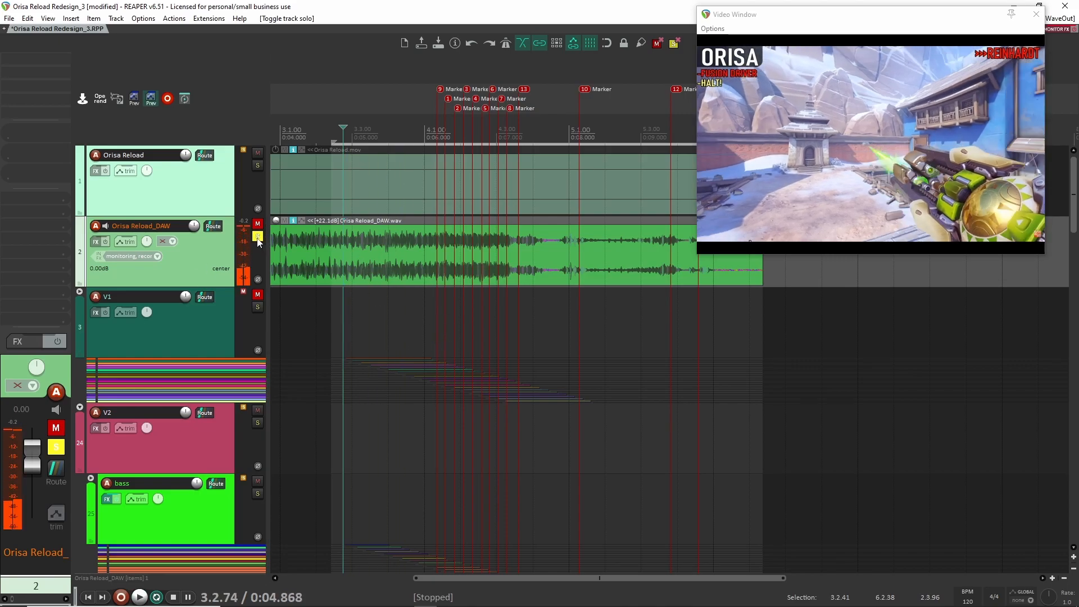
pyautogui.click(258, 237)
pyautogui.press('space')
pyautogui.press('space')
# - Examine how the staggered clips in the bass, center and sides folders line up with the timeline markers
pyautogui.scroll(-5, 377, 429)
pyautogui.scroll(3, 411, 423)
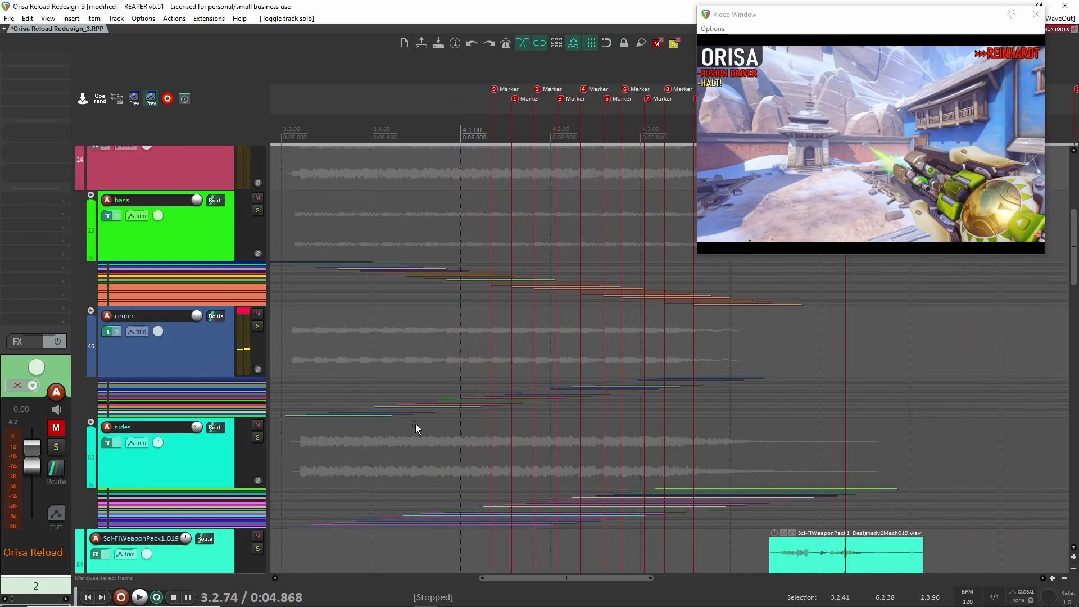
pyautogui.hscroll(-3, 498, 371)
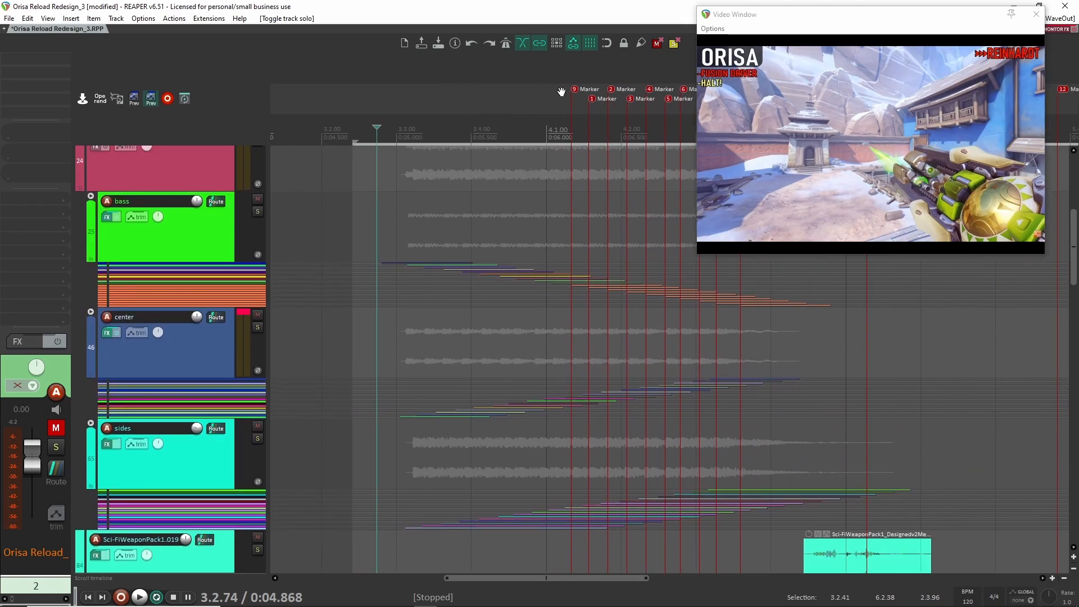
pyautogui.scroll(-2, 554, 341)
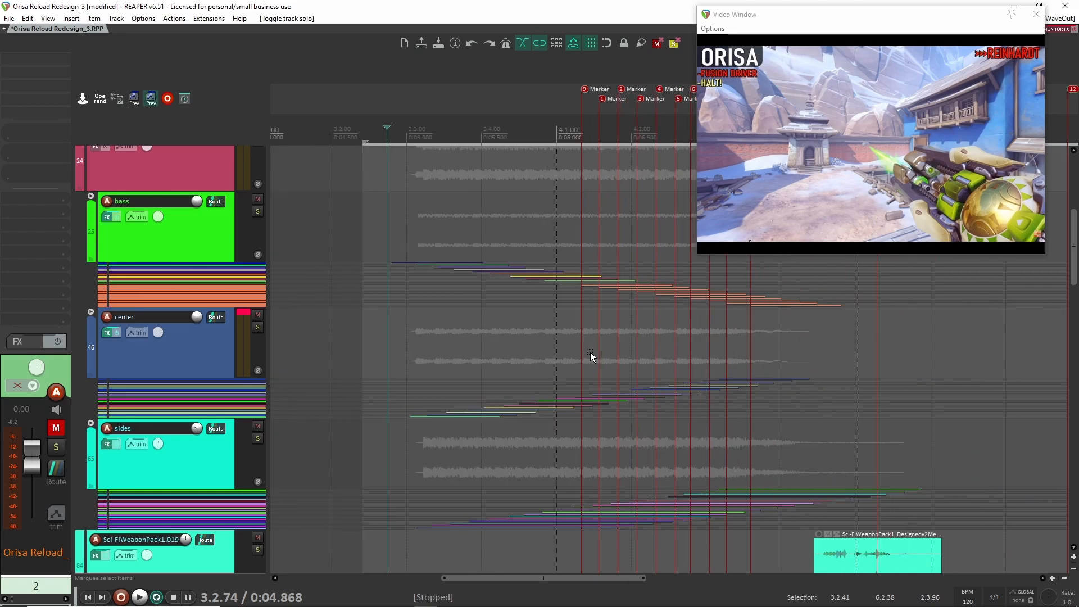
pyautogui.scroll(4, 694, 352)
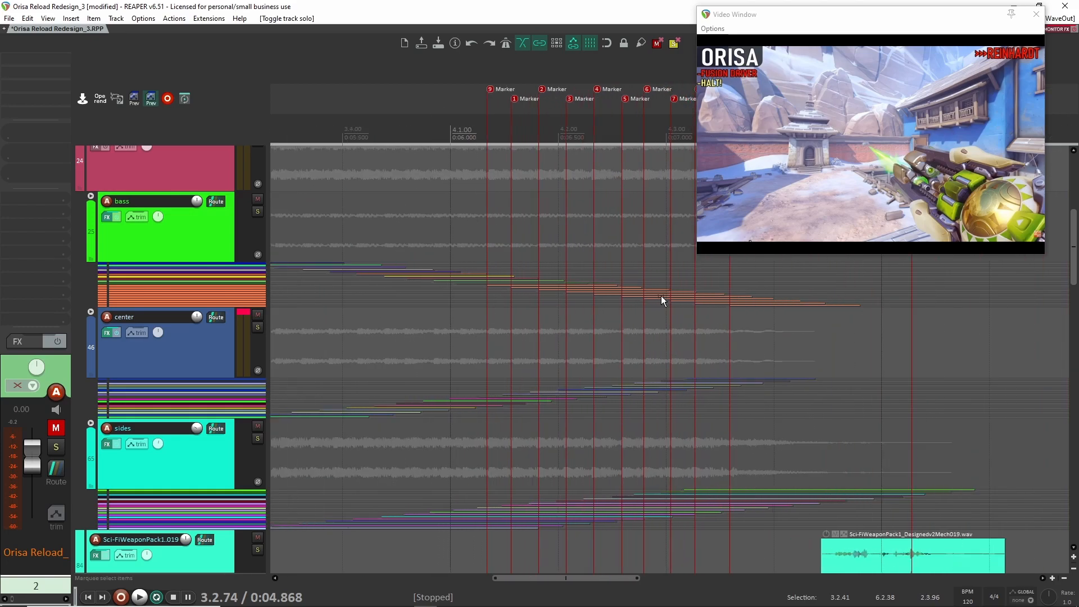
pyautogui.scroll(-4, 741, 353)
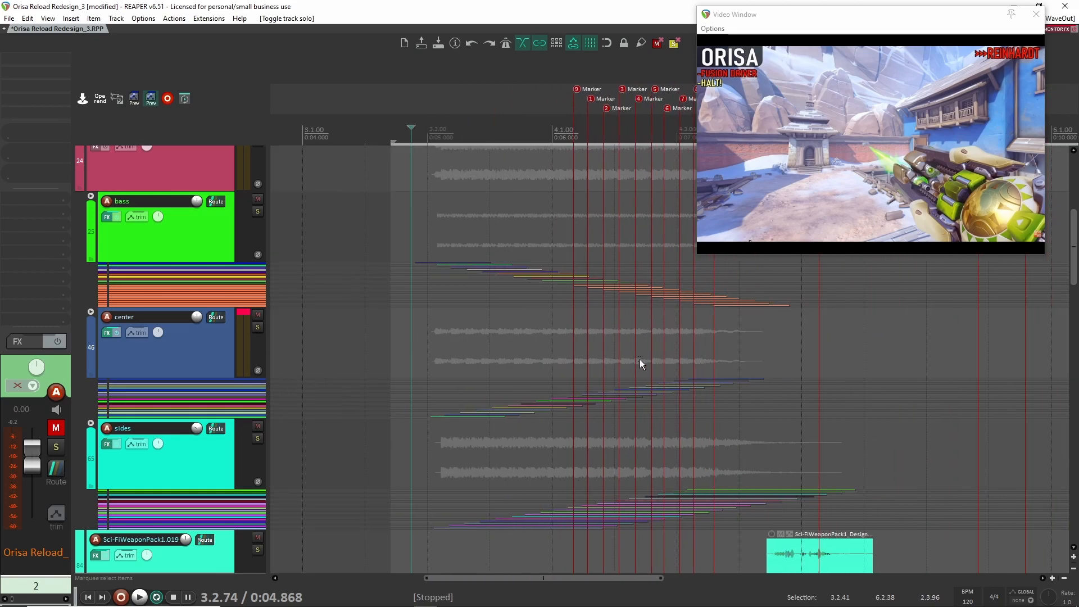
pyautogui.scroll(3, 360, 304)
pyautogui.scroll(-3, 388, 325)
pyautogui.scroll(3, 449, 323)
pyautogui.scroll(-4, 477, 330)
pyautogui.scroll(3, 508, 225)
pyautogui.scroll(-6, 512, 249)
pyautogui.scroll(4, 512, 249)
pyautogui.scroll(-8, 522, 297)
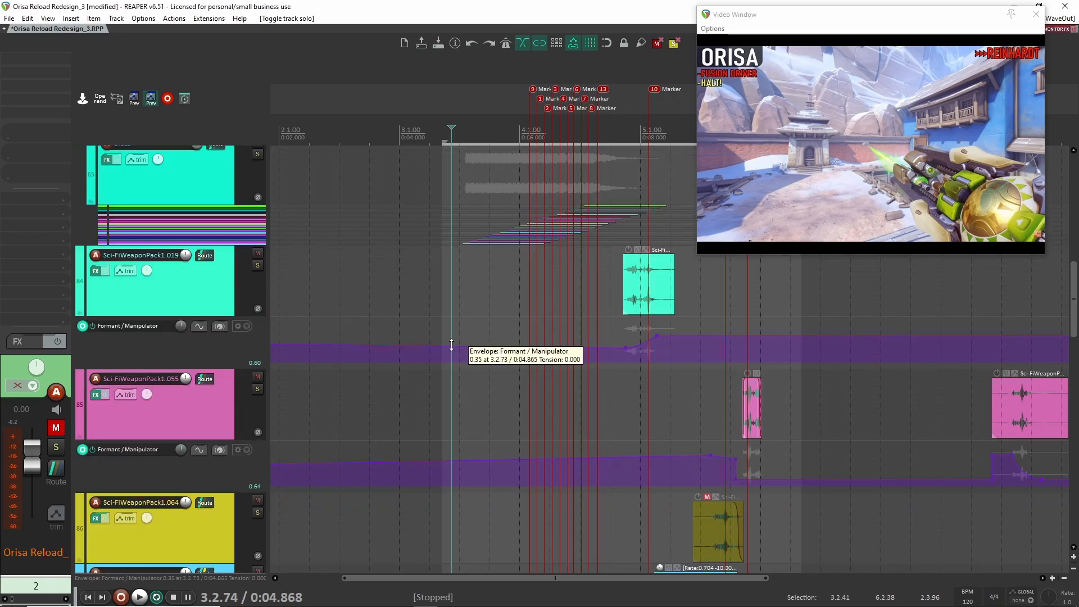
pyautogui.scroll(2, 451, 344)
pyautogui.scroll(2, 525, 315)
pyautogui.scroll(4, 525, 329)
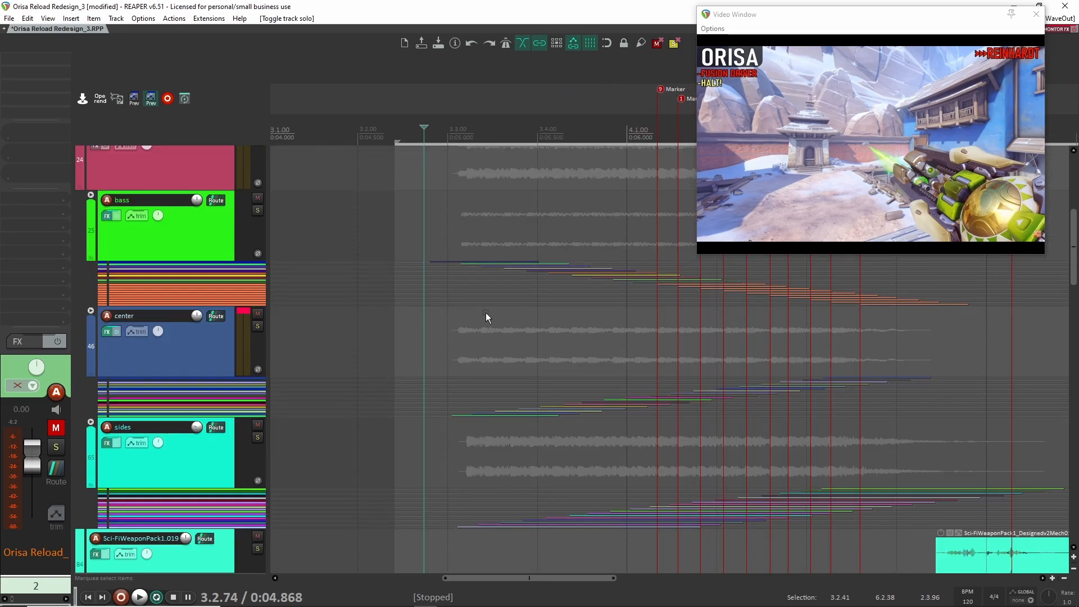
# - Expand the center folder to full-height child tracks and solo the folder track
pyautogui.click(93, 431)
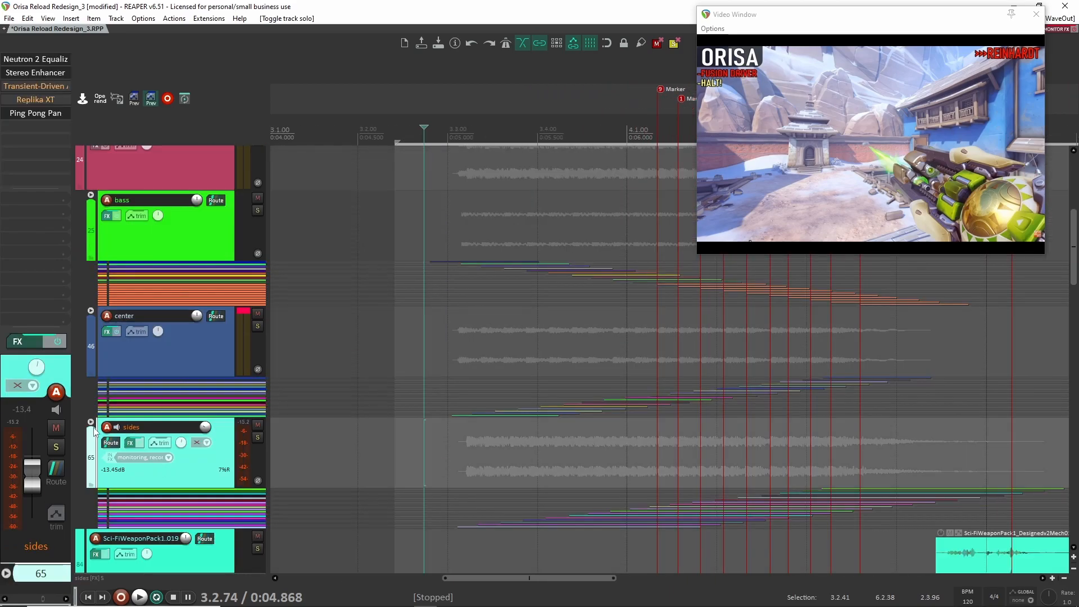
pyautogui.click(182, 362)
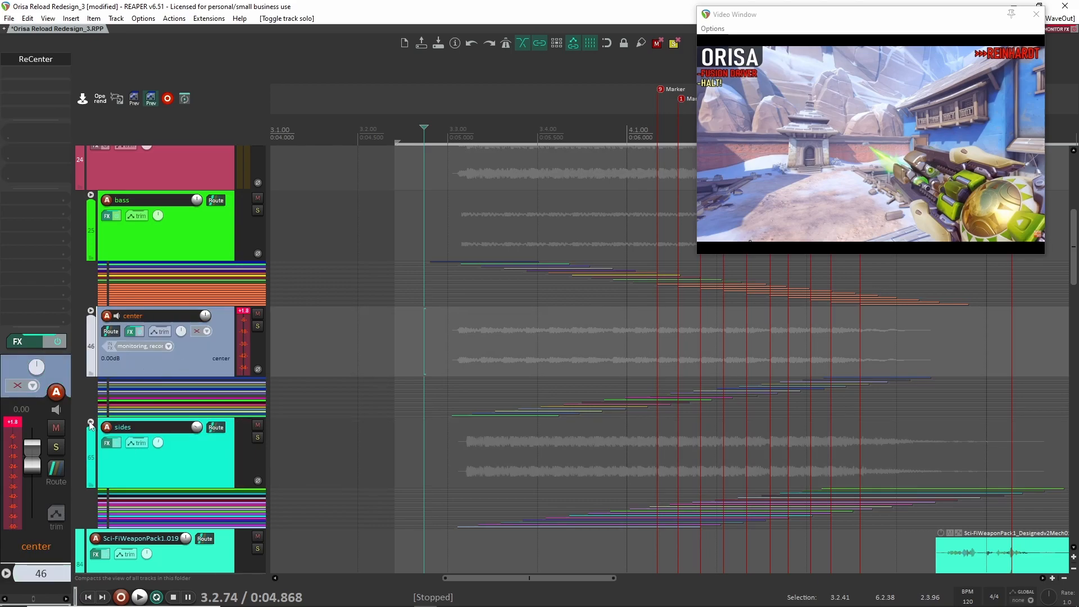
pyautogui.click(91, 310)
pyautogui.scroll(-3, 455, 314)
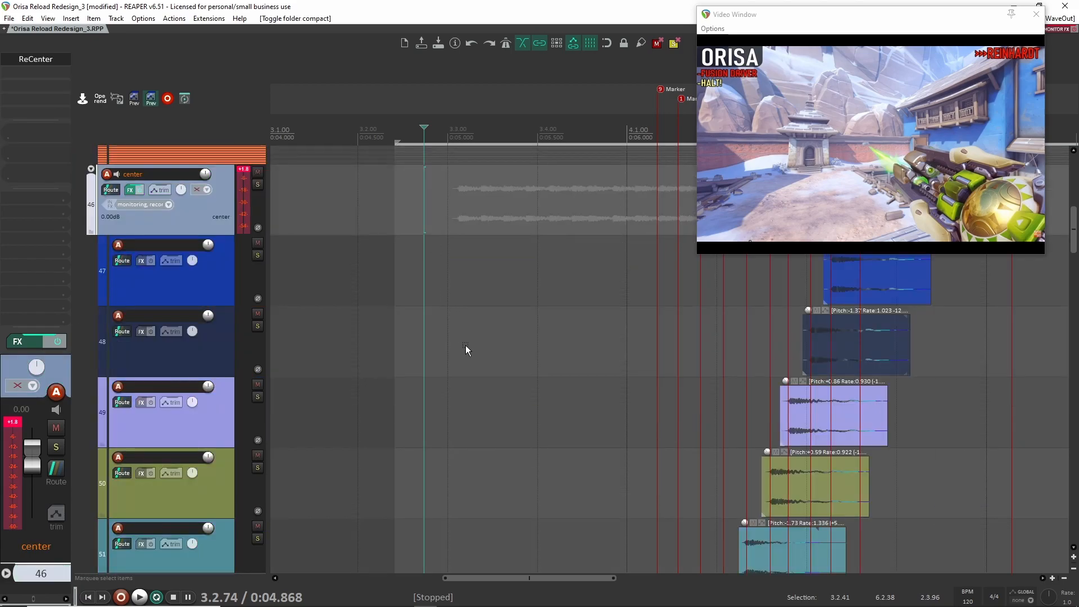
pyautogui.scroll(-5, 466, 354)
pyautogui.click(258, 184)
# - Examine the staggered clips on the center folder's child tracks, from track 47 down to track 64
pyautogui.scroll(-5, 343, 309)
pyautogui.scroll(-2, 344, 308)
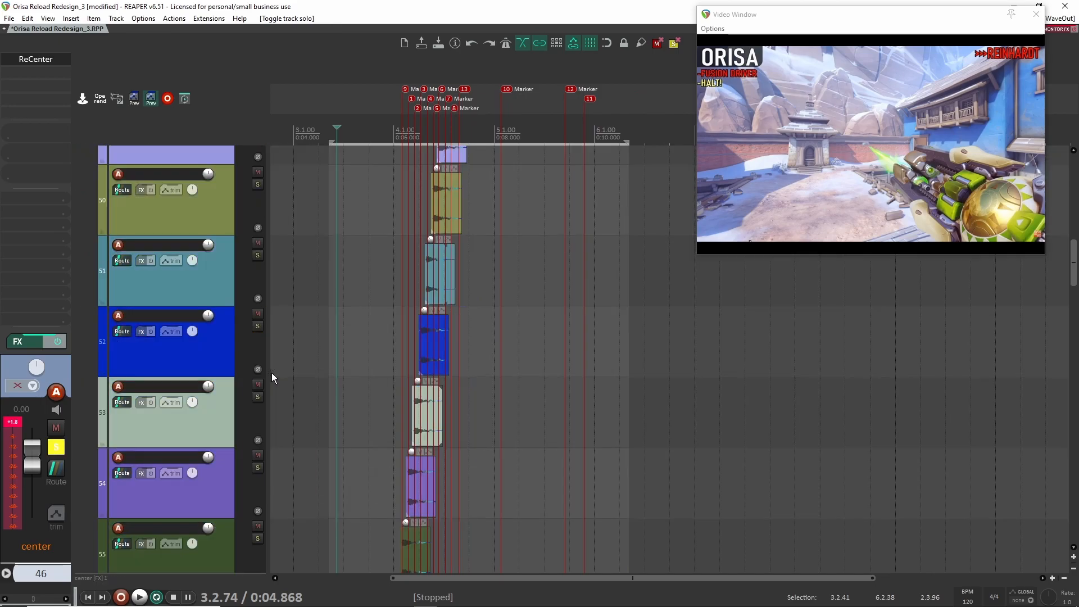
pyautogui.scroll(2, 255, 373)
pyautogui.scroll(-5, 255, 361)
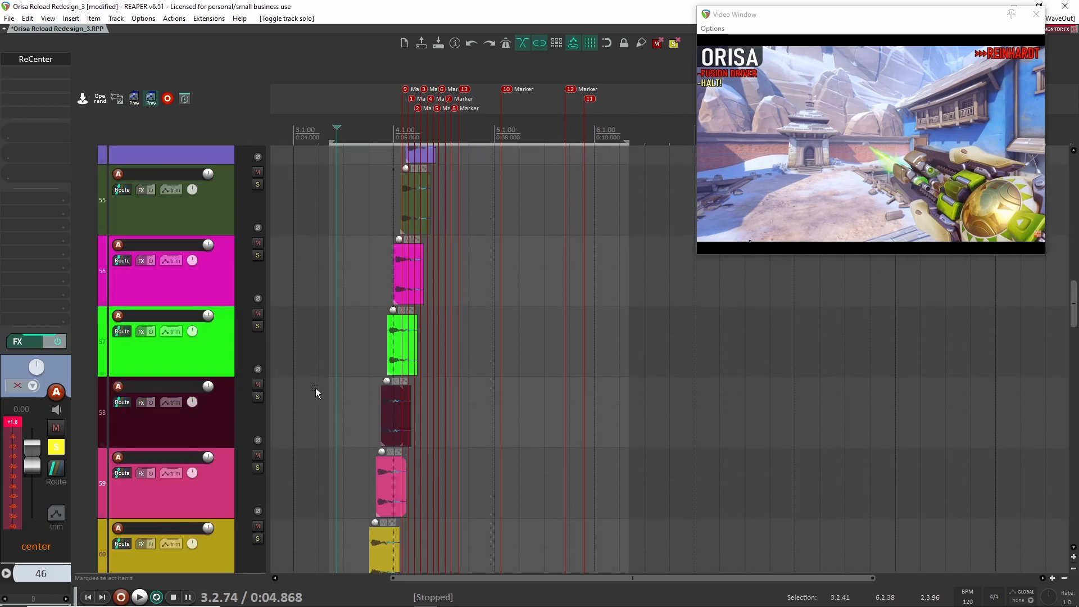
pyautogui.scroll(-2, 332, 399)
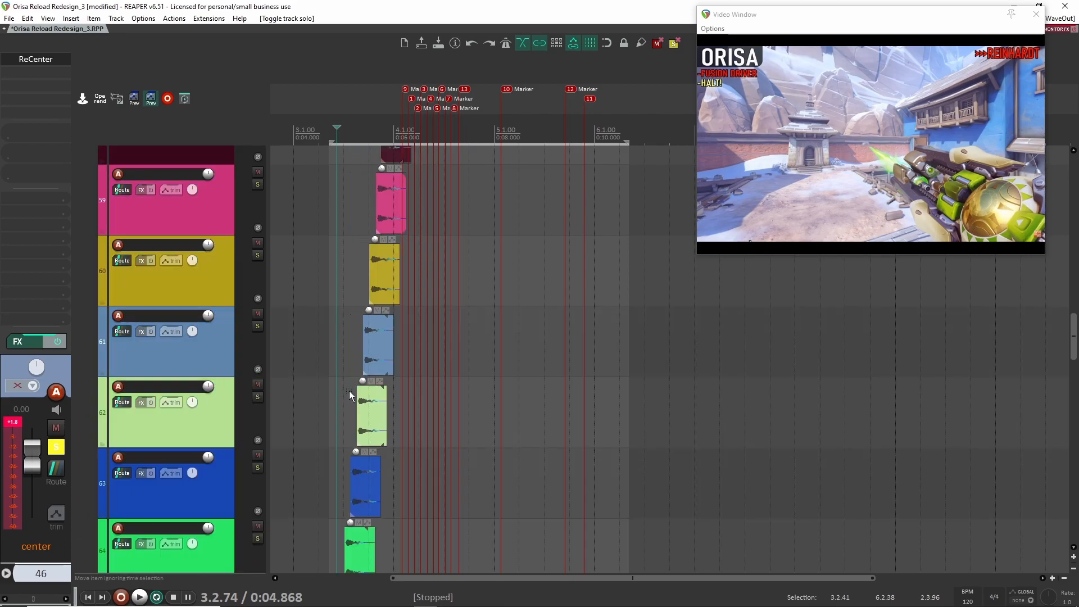
pyautogui.scroll(10, 349, 392)
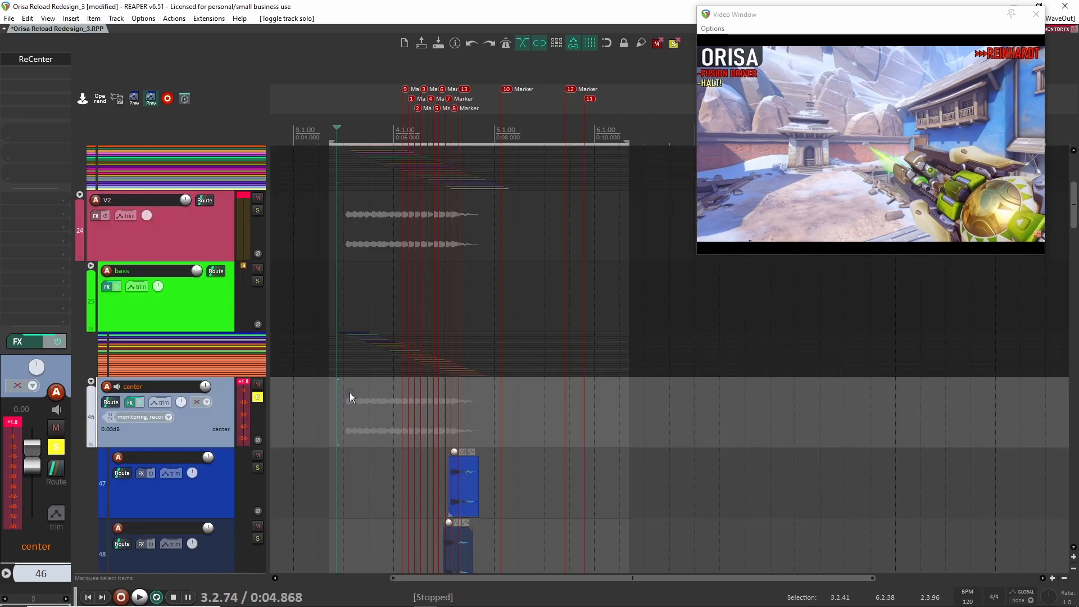
pyautogui.scroll(-4, 370, 396)
pyautogui.scroll(-5, 376, 396)
# - Briefly play the soloed center folder and shrink its child tracks so the whole layer fits in view
pyautogui.press('space')
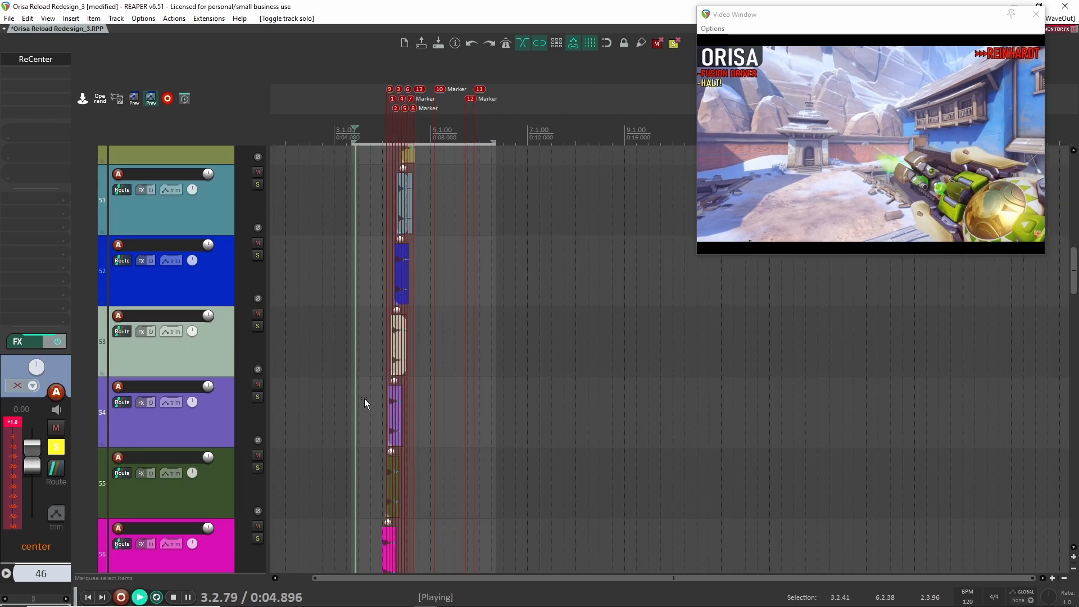
pyautogui.scroll(-6, 372, 351)
pyautogui.press('space')
pyautogui.scroll(5, 375, 337)
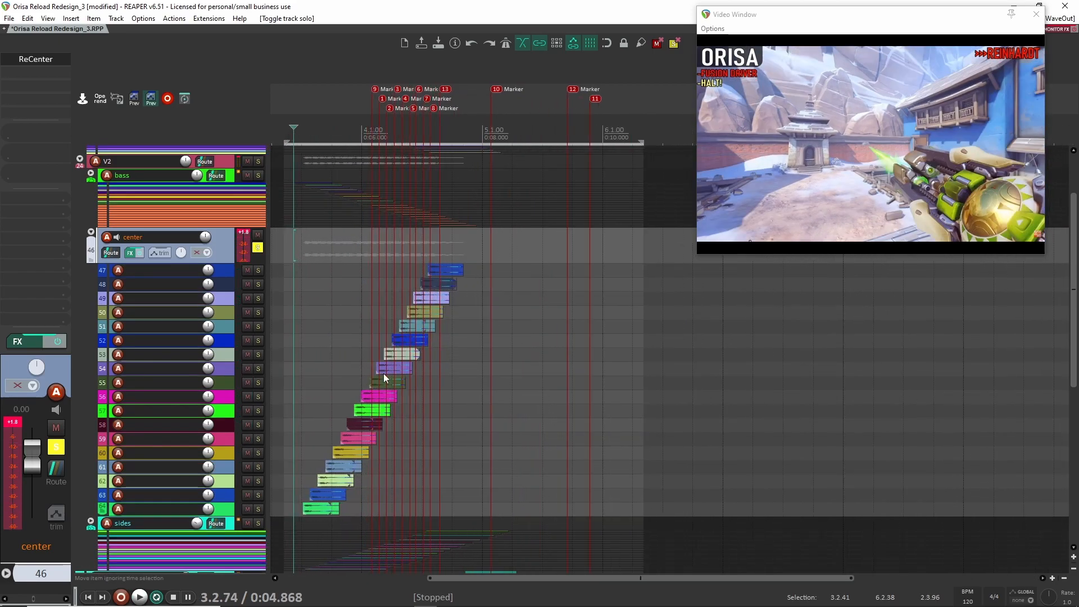
# - Select the center folder track and open its ReCenter plugin
pyautogui.click(227, 313)
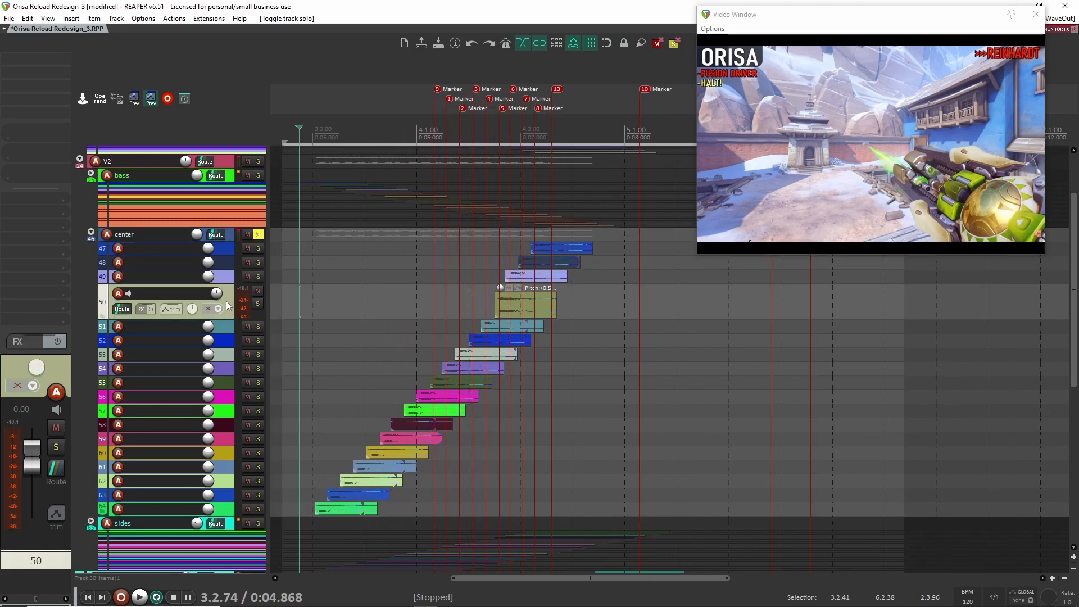
pyautogui.scroll(5, 395, 339)
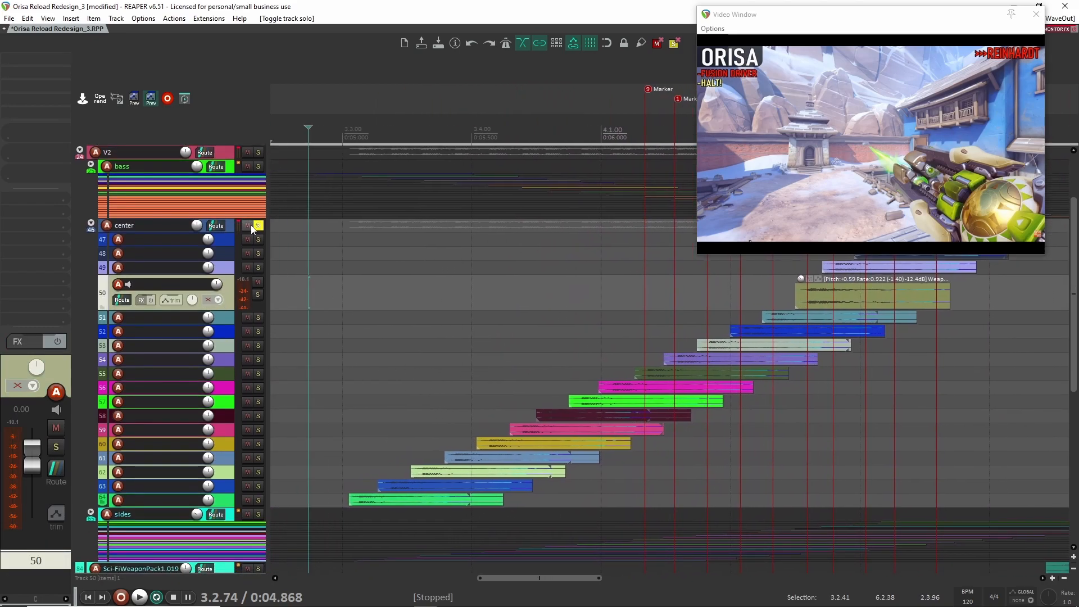
pyautogui.click(232, 228)
pyautogui.click(40, 58)
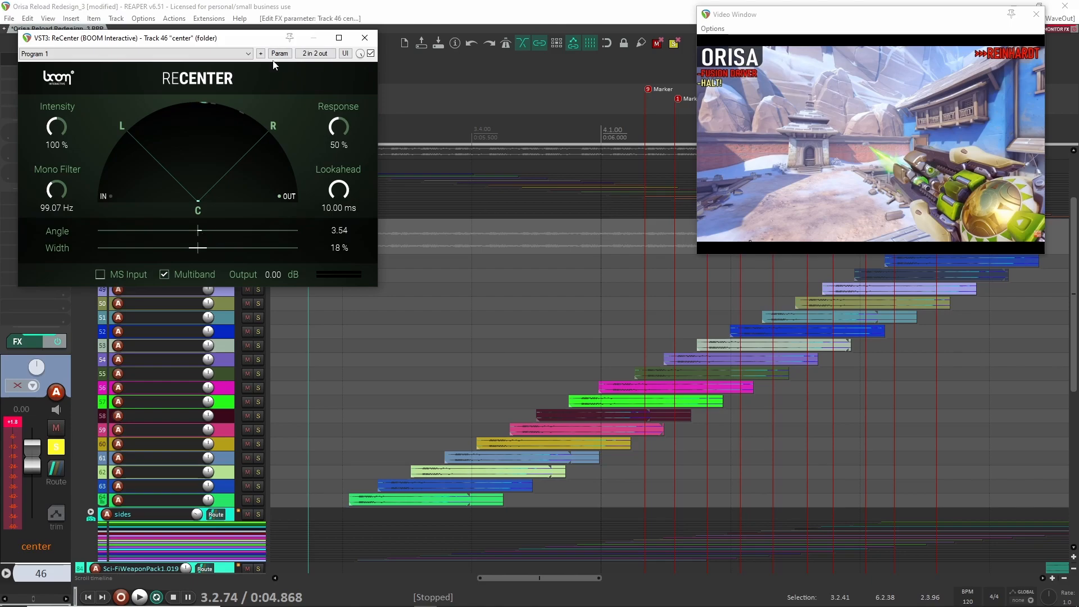
# - Play the soloed center folder with ReCenter bypassed and again with ReCenter active
pyautogui.click(370, 53)
pyautogui.press('space')
pyautogui.press('space')
pyautogui.click(371, 53)
pyautogui.press('space')
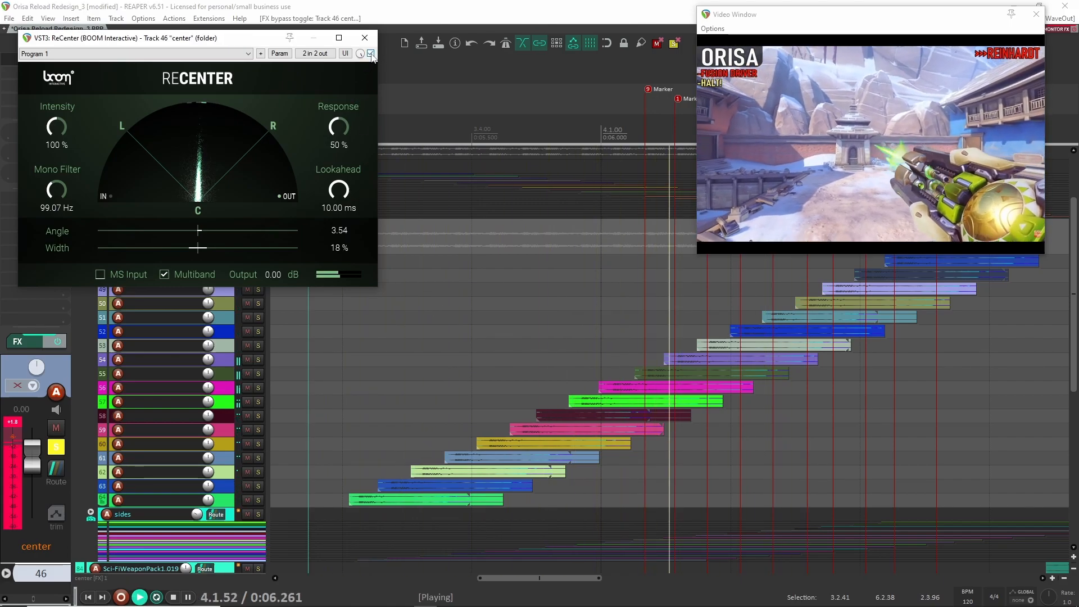
pyautogui.press('space')
# - Repeat the bypassed and active ReCenter comparison on the center layer, leaving the plugin enabled and closing its window
pyautogui.click(370, 54)
pyautogui.press('space')
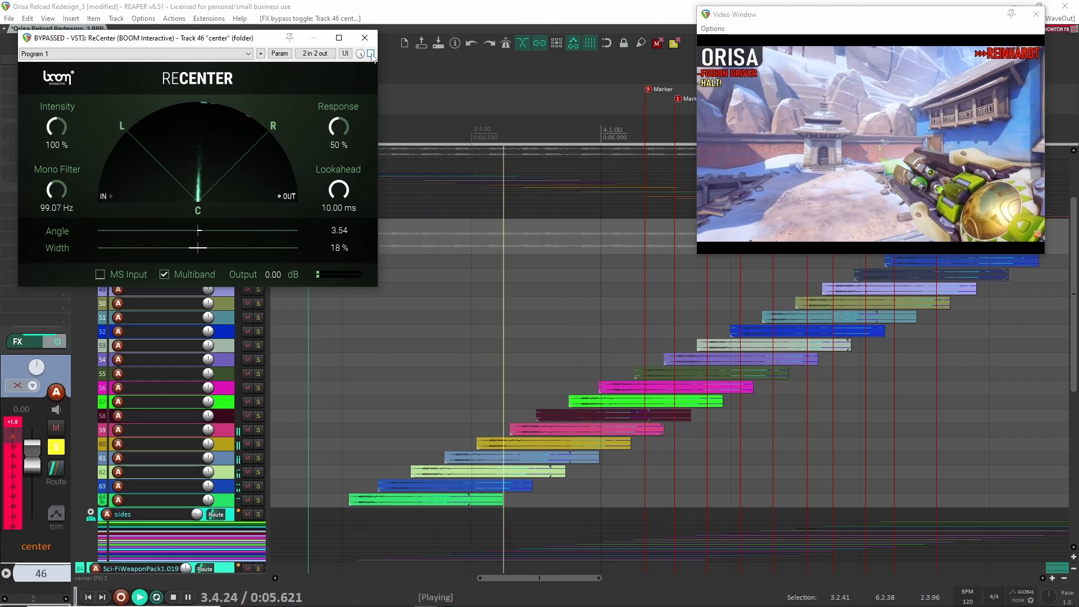
pyautogui.press('space')
pyautogui.click(371, 53)
pyautogui.press('space')
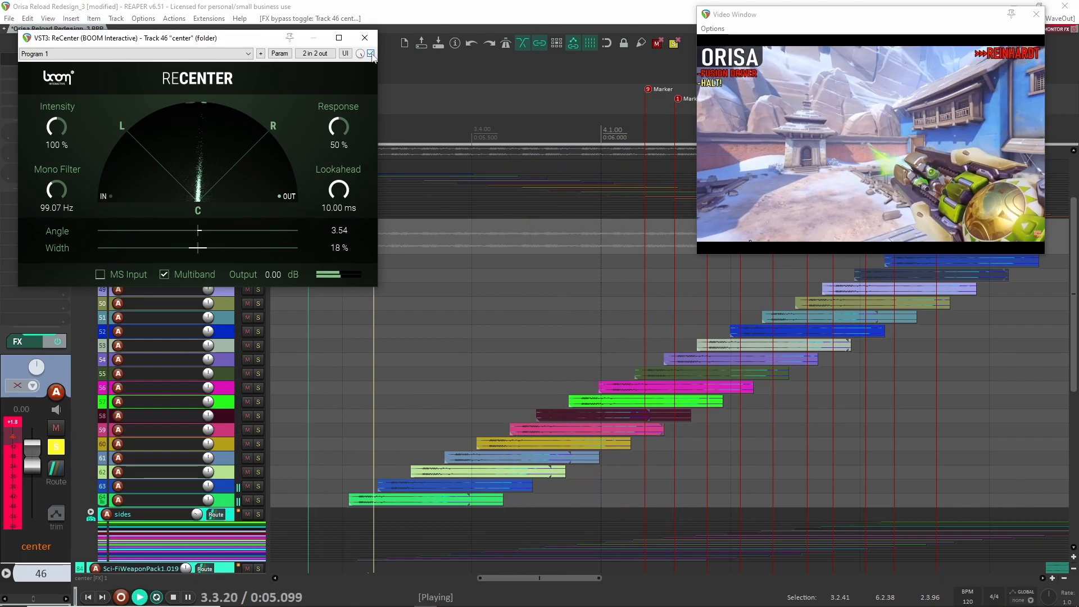
pyautogui.press('space')
pyautogui.click(371, 54)
pyautogui.press('space')
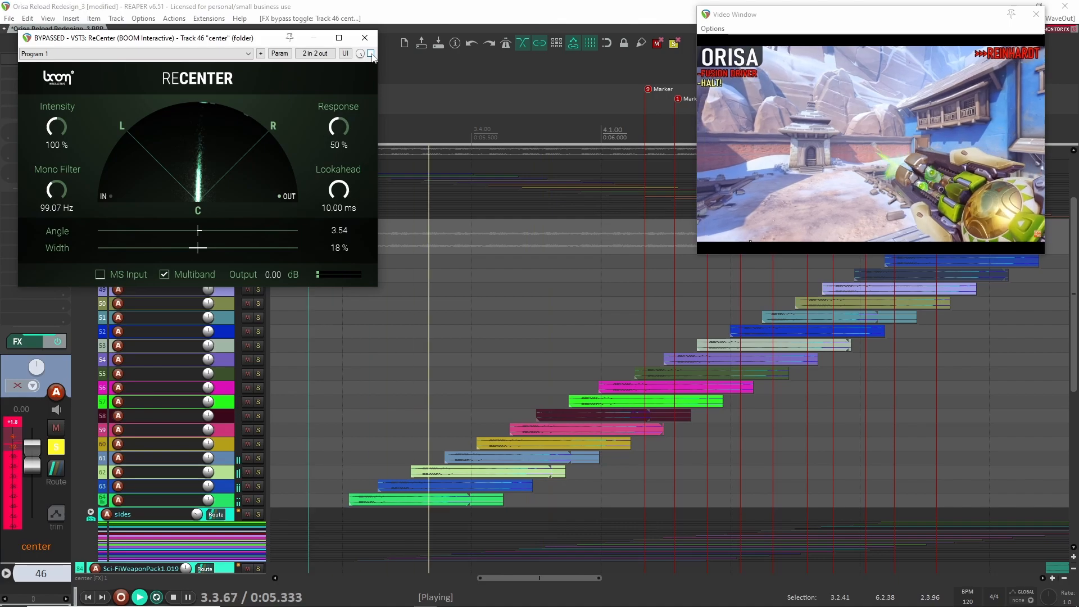
pyautogui.press('space')
pyautogui.click(370, 54)
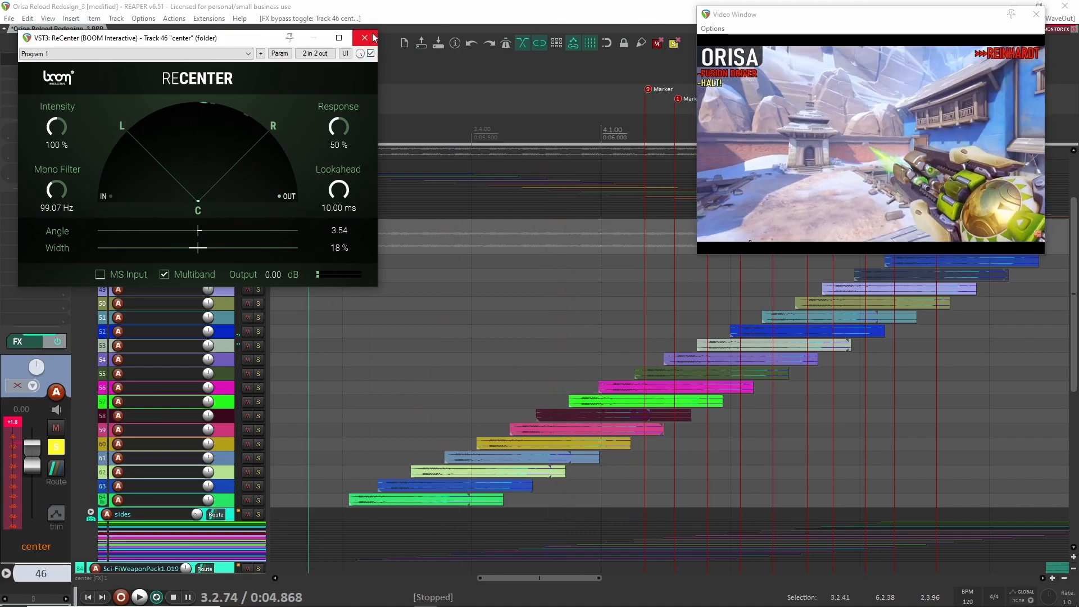
pyautogui.click(365, 38)
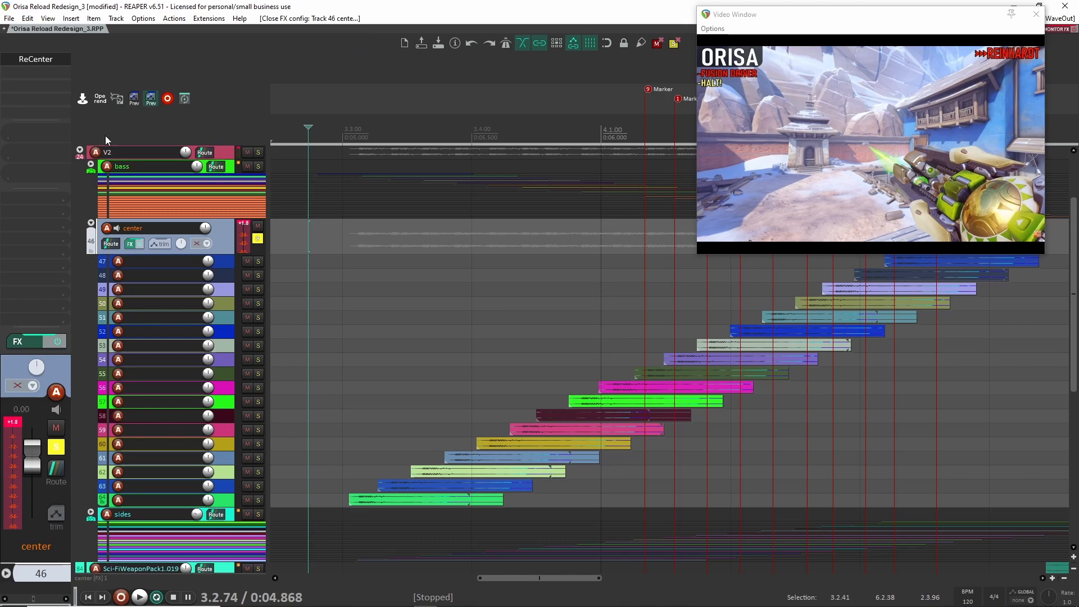
# - Examine how the center folder's staggered clips are spaced along the timeline
pyautogui.scroll(3, 387, 436)
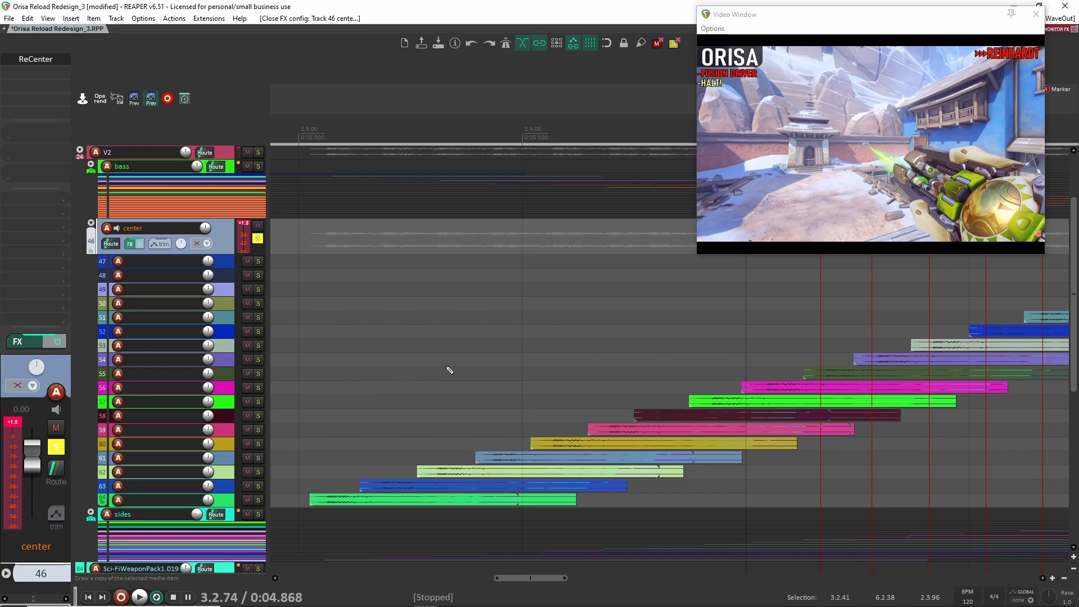
pyautogui.scroll(3, 450, 369)
pyautogui.scroll(-1, 450, 370)
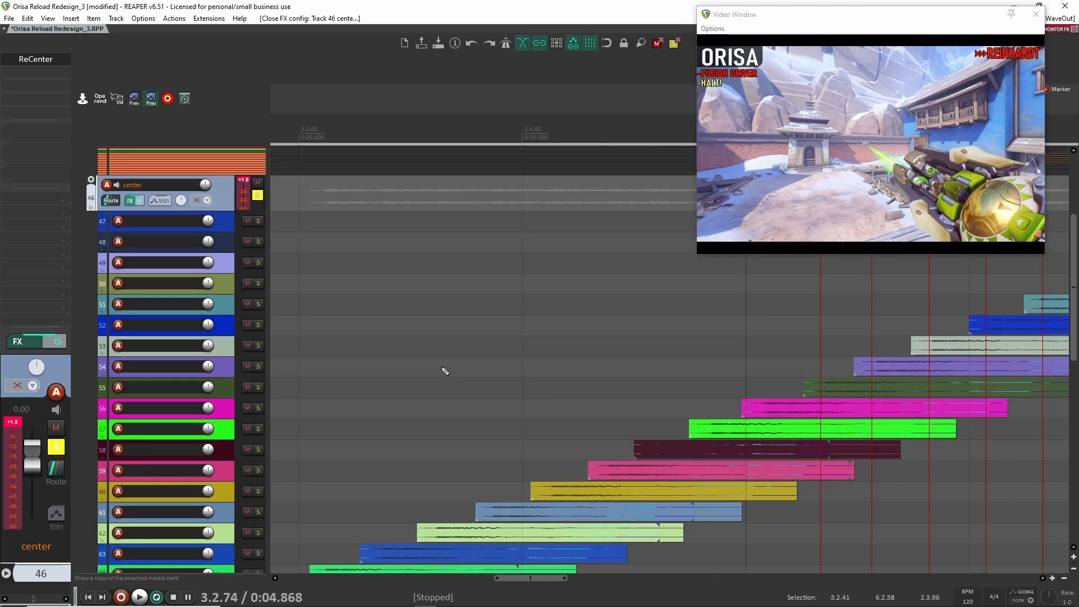
pyautogui.scroll(-1, 443, 370)
pyautogui.moveTo(640, 313); pyautogui.dragTo(316, 322)
pyautogui.scroll(-1, 325, 311)
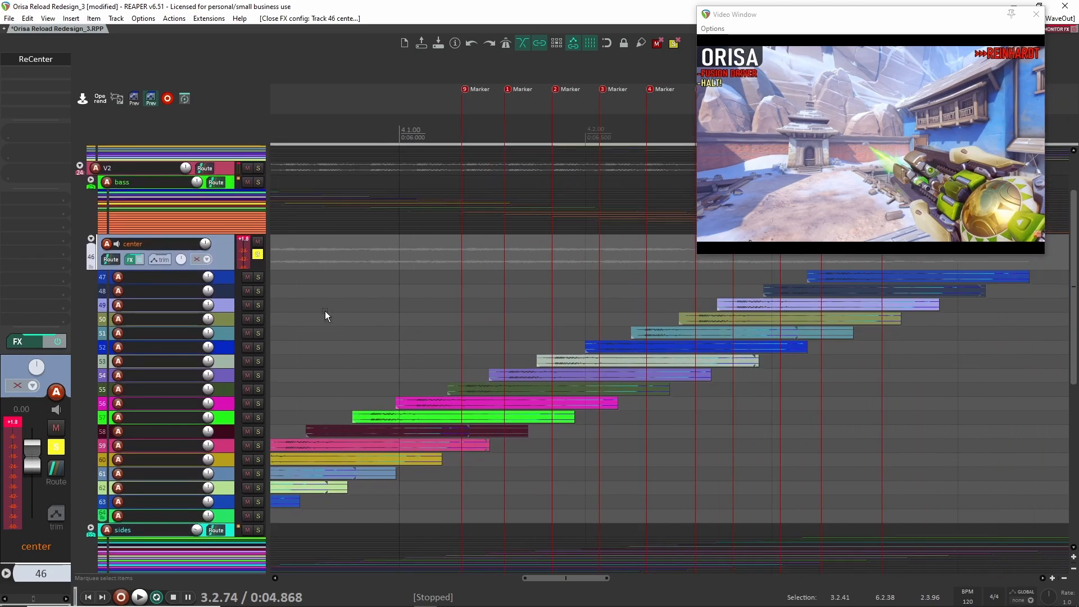
pyautogui.scroll(-3, 326, 315)
# - Select track 47 and examine its clip's name, pitch and rate label and its position relative to the timeline markers
pyautogui.click(227, 281)
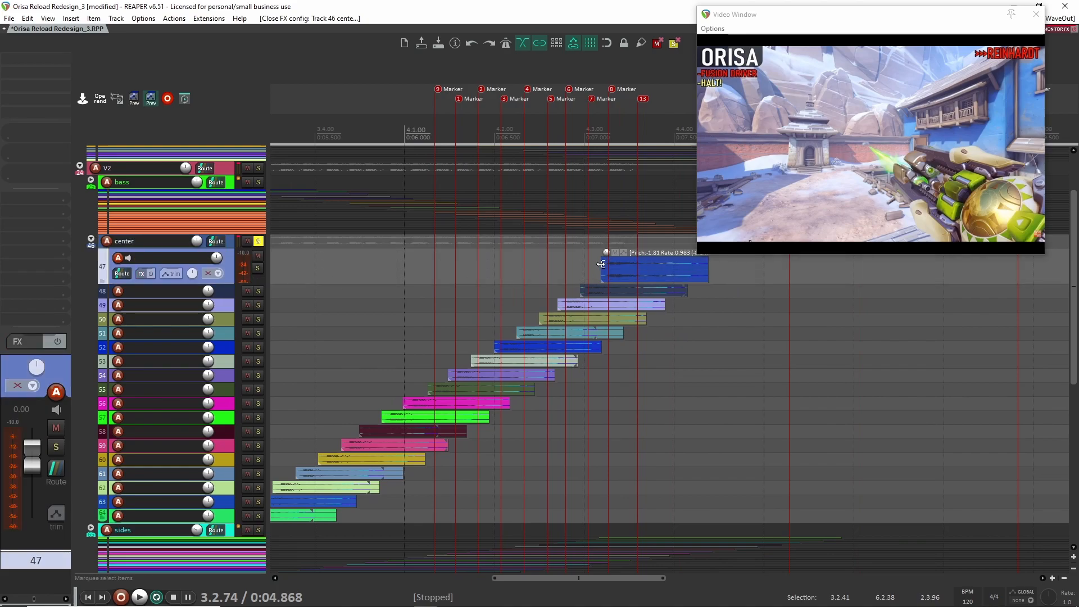
pyautogui.scroll(4, 629, 269)
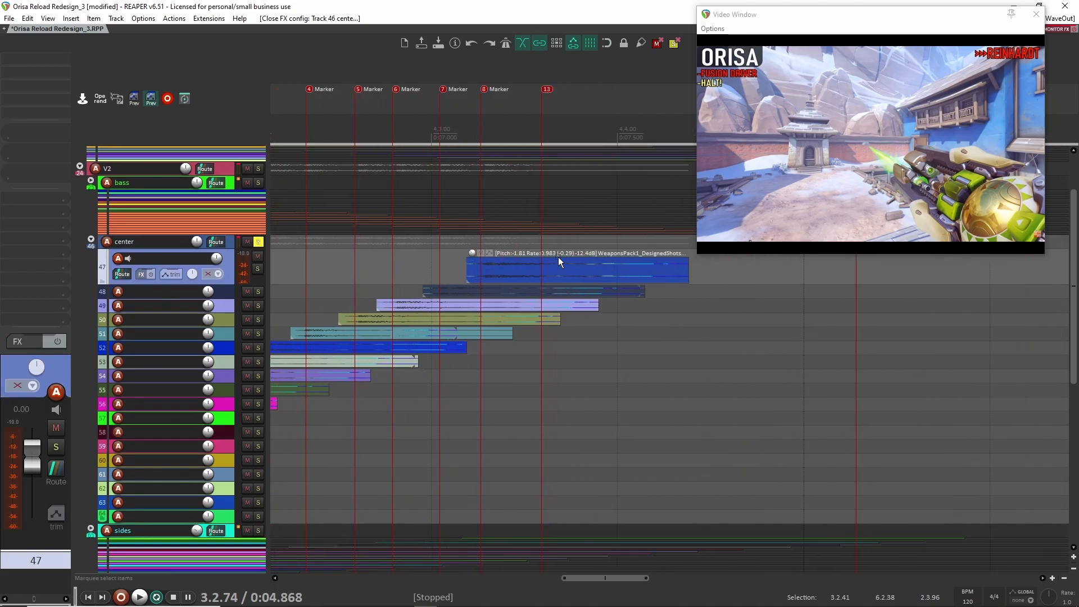
pyautogui.scroll(-2, 548, 257)
pyautogui.scroll(-2, 453, 286)
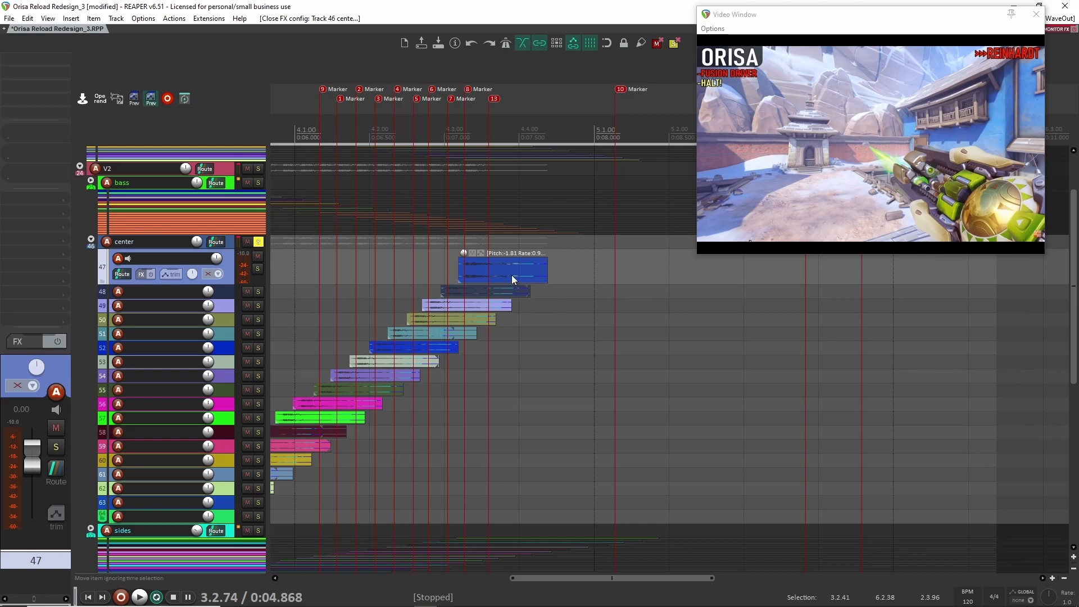
pyautogui.scroll(3, 500, 267)
pyautogui.scroll(-2, 427, 254)
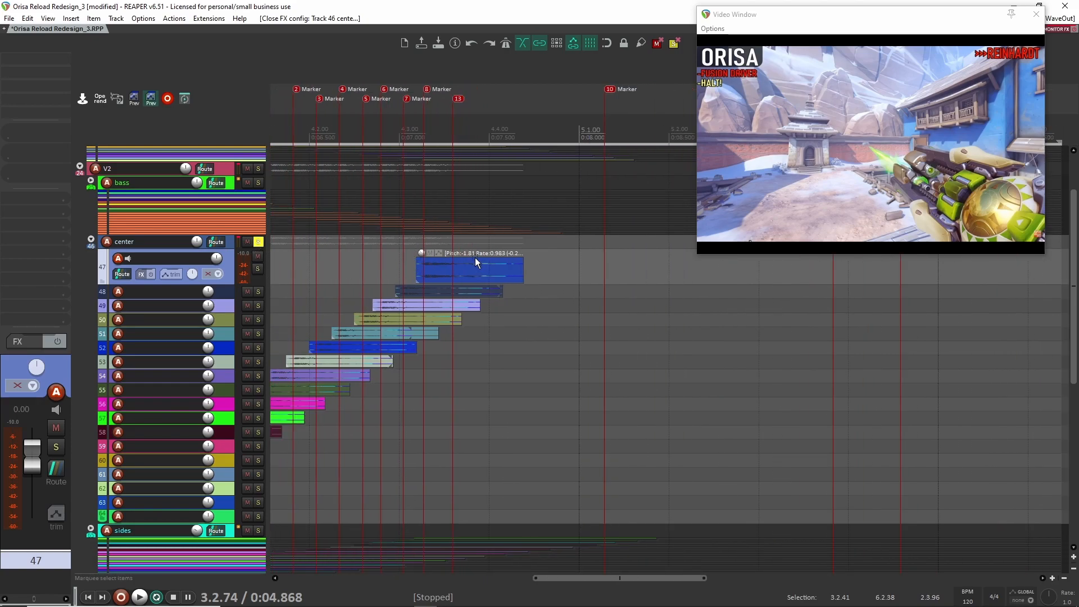
pyautogui.scroll(3, 476, 256)
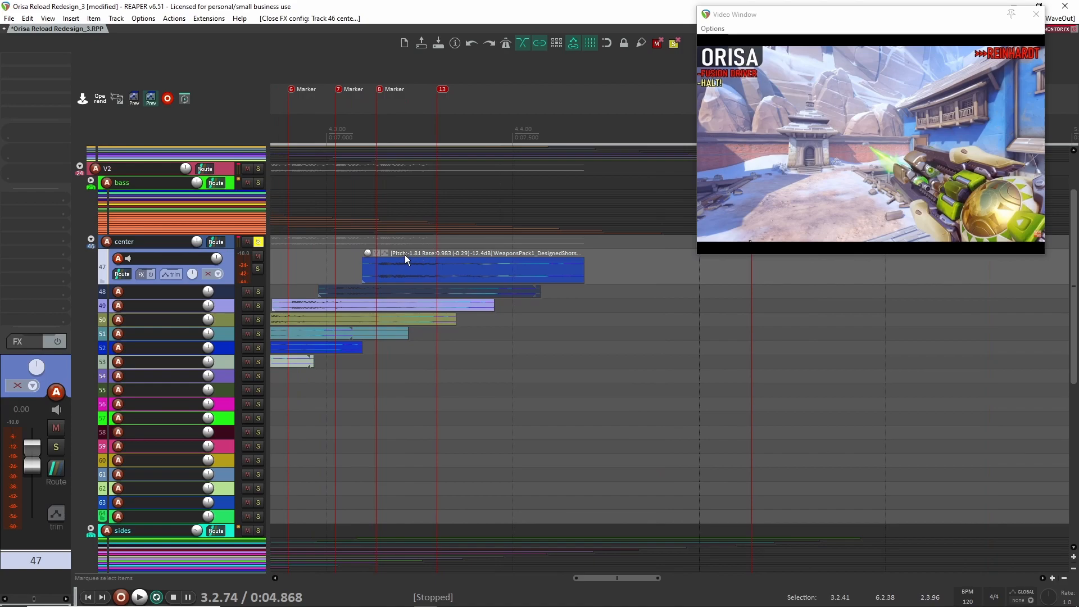
pyautogui.scroll(-2, 466, 253)
pyautogui.scroll(-3, 277, 250)
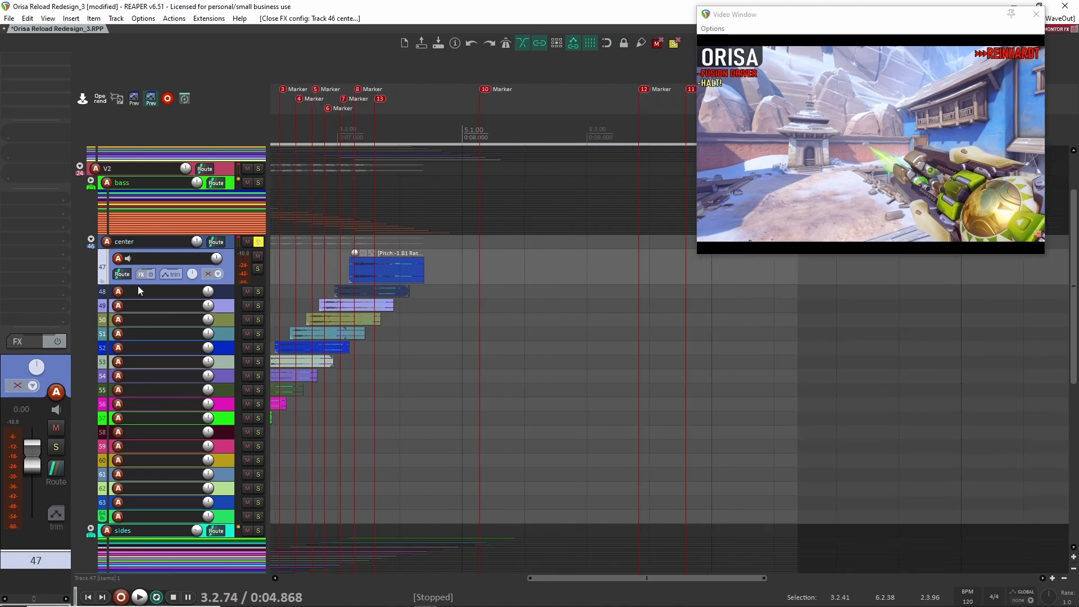
# - Unsolo the center folder and collapse its child tracks to the most compact view
pyautogui.click(259, 243)
pyautogui.moveTo(330, 336); pyautogui.dragTo(643, 310)
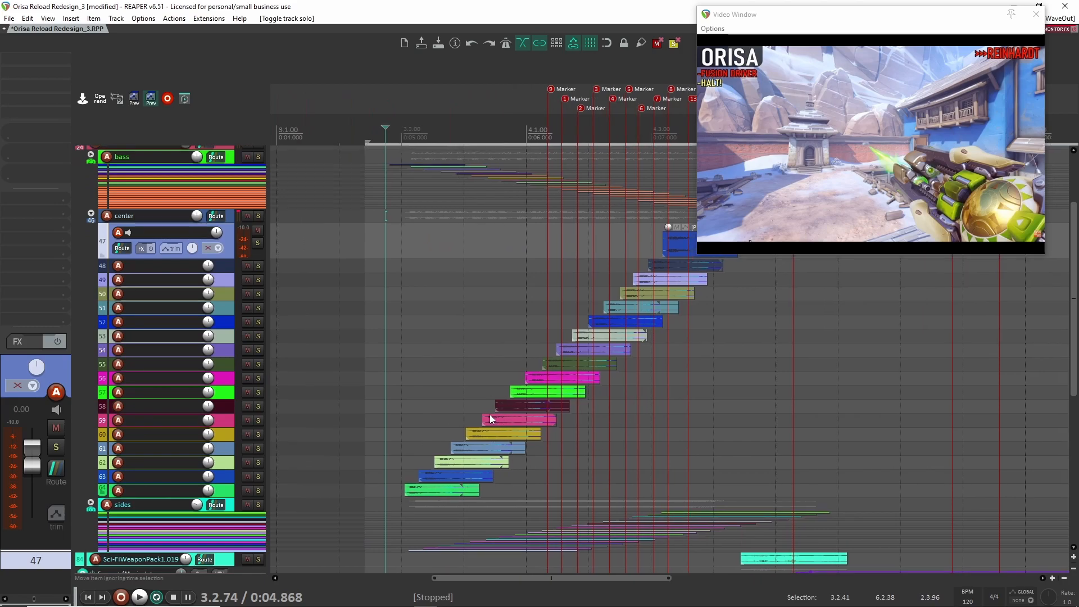
pyautogui.click(91, 214)
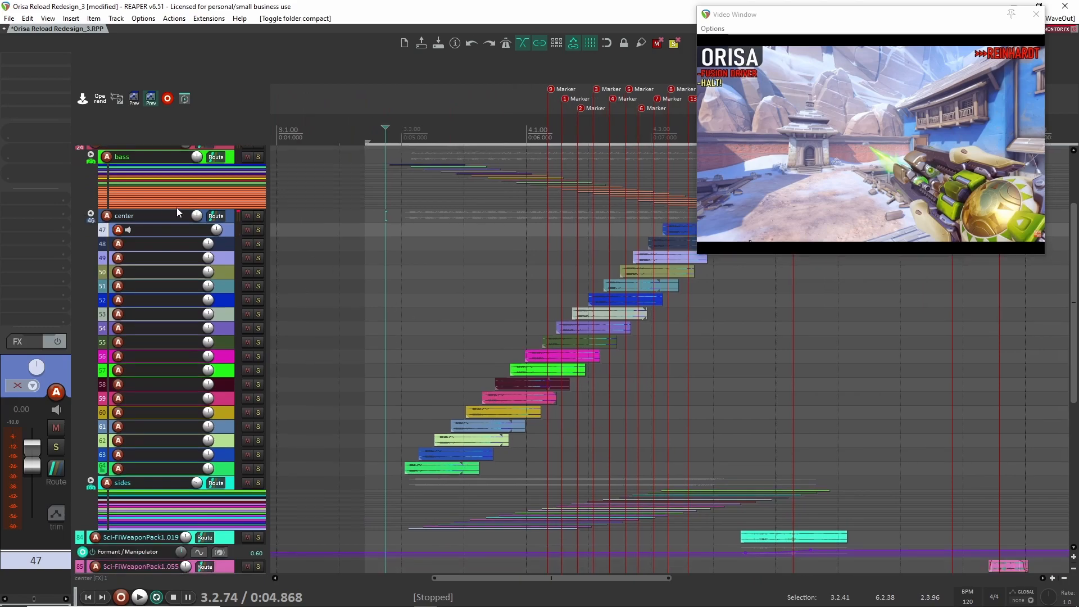
pyautogui.click(91, 215)
pyautogui.scroll(1, 428, 308)
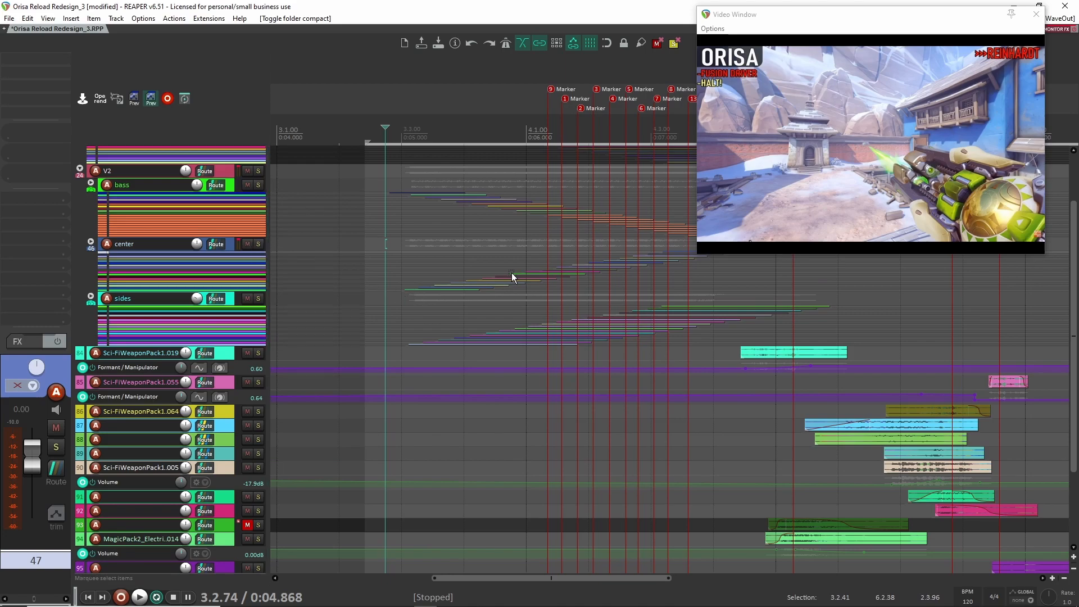
# - Solo the sides folder and expand it to show its child tracks at a taller height
pyautogui.moveTo(759, 291); pyautogui.dragTo(486, 311)
pyautogui.scroll(-2, 485, 310)
pyautogui.moveTo(564, 303); pyautogui.dragTo(511, 301)
pyautogui.click(258, 305)
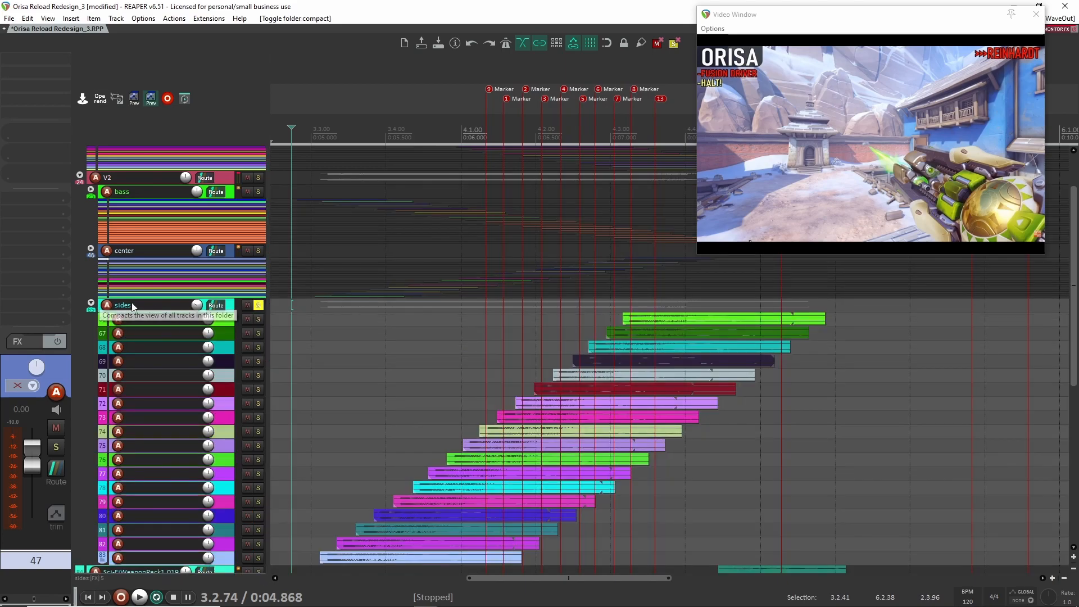
pyautogui.click(91, 303)
pyautogui.click(91, 304)
pyautogui.scroll(4, 250, 376)
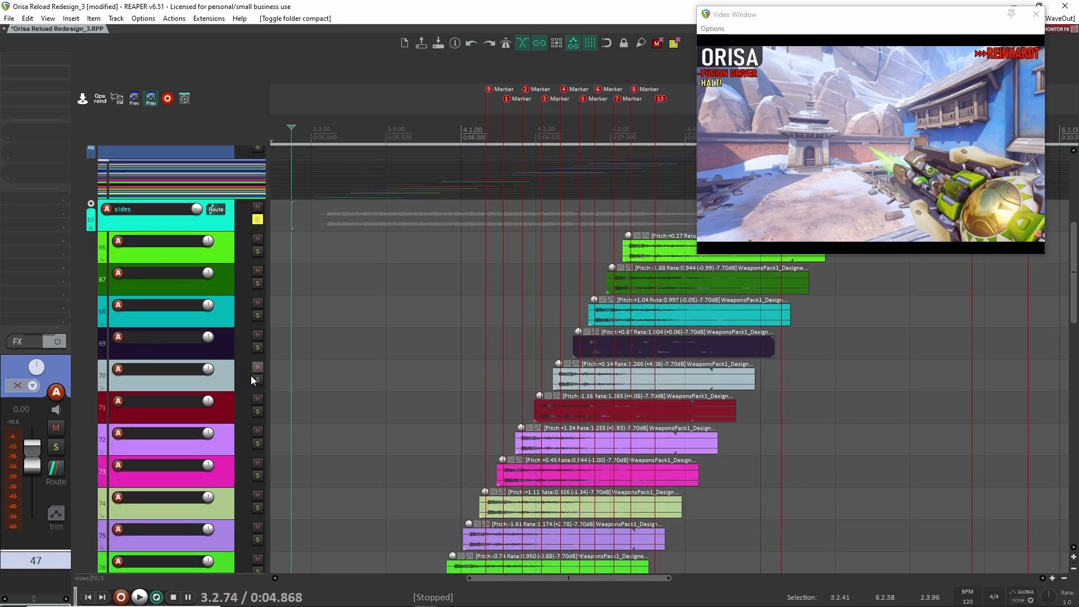
# - Select the sides folder track and play the soloed sides layer while viewing its clips
pyautogui.click(214, 241)
pyautogui.click(229, 209)
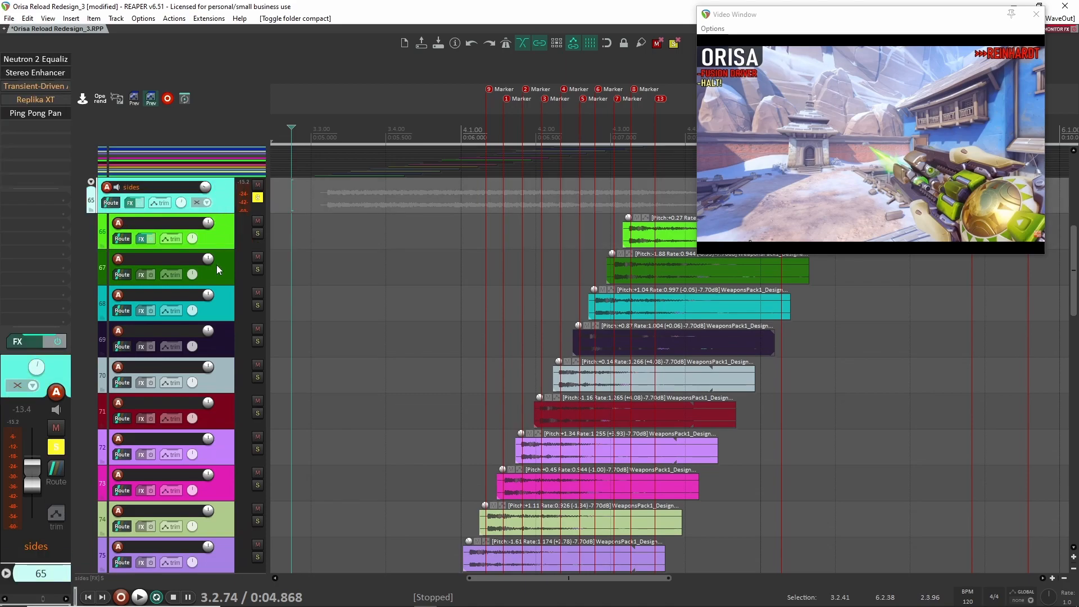
pyautogui.click(227, 268)
pyautogui.click(220, 207)
pyautogui.hscroll(-3, 506, 348)
pyautogui.scroll(-9, 507, 349)
pyautogui.press('space')
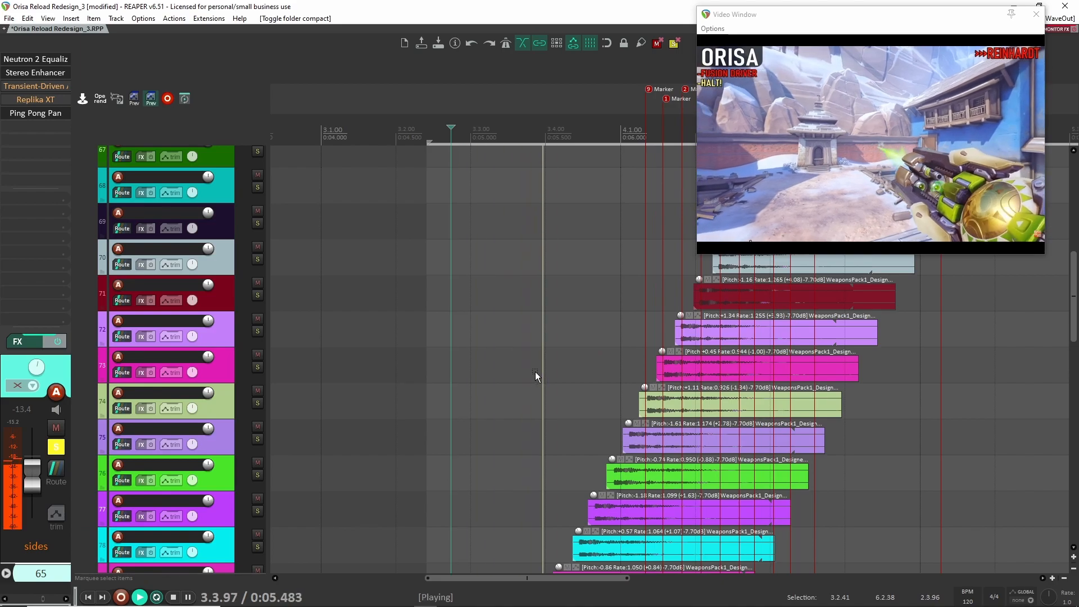
pyautogui.scroll(9, 563, 366)
pyautogui.moveTo(663, 359); pyautogui.dragTo(504, 369)
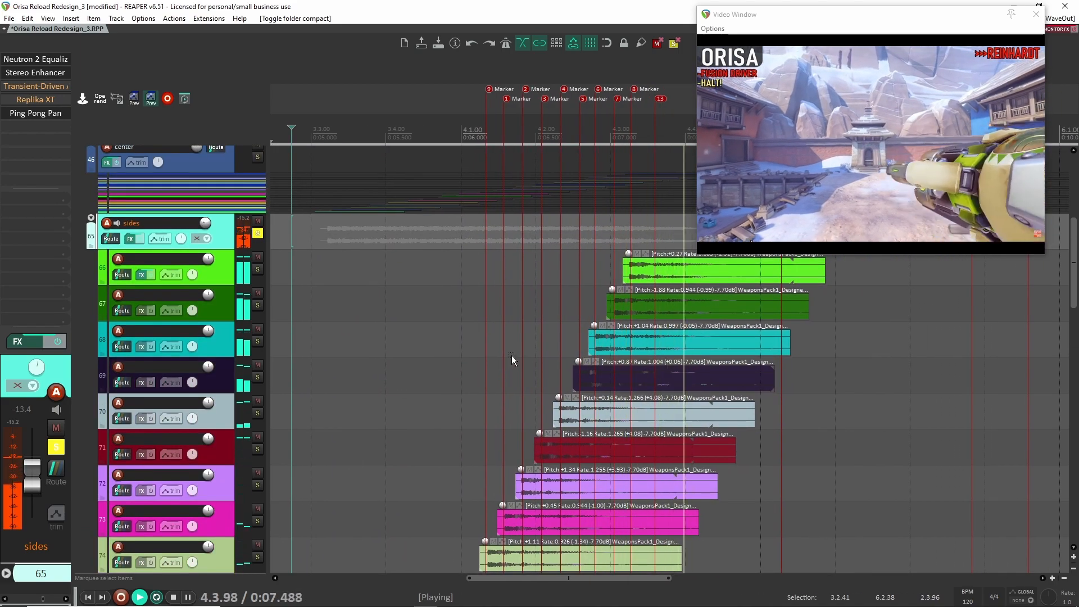
pyautogui.press('space')
pyautogui.press('space')
# - Replay the soloed sides layer from the edit cursor
pyautogui.scroll(-6, 424, 336)
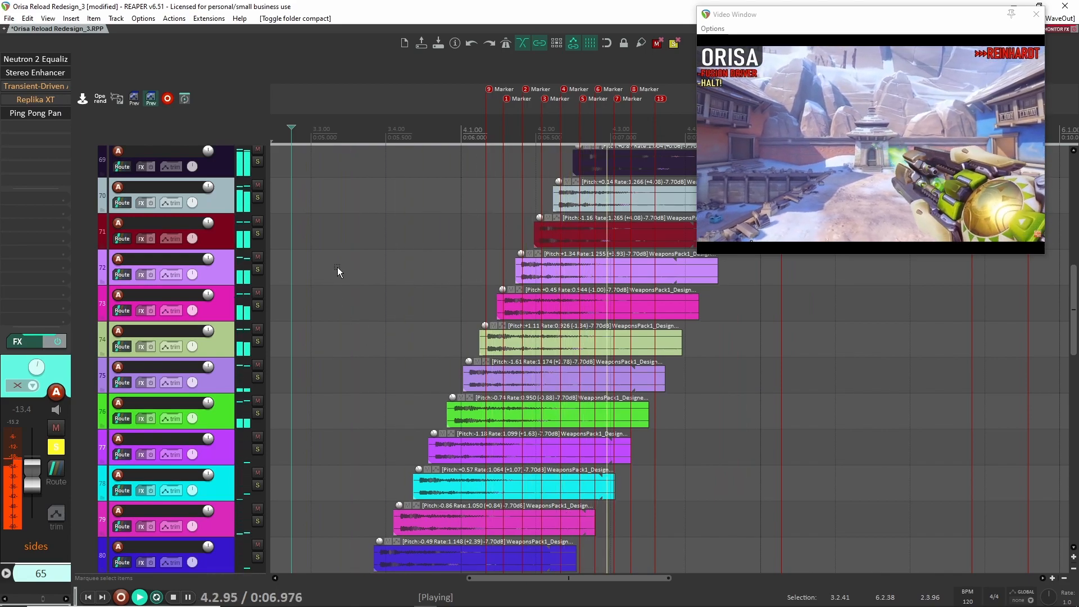
pyautogui.scroll(6, 354, 286)
pyautogui.press('space')
# - Unsolo the sides folder and return to the Orisa Reload tracks at the start of the track list
pyautogui.scroll(3, 414, 326)
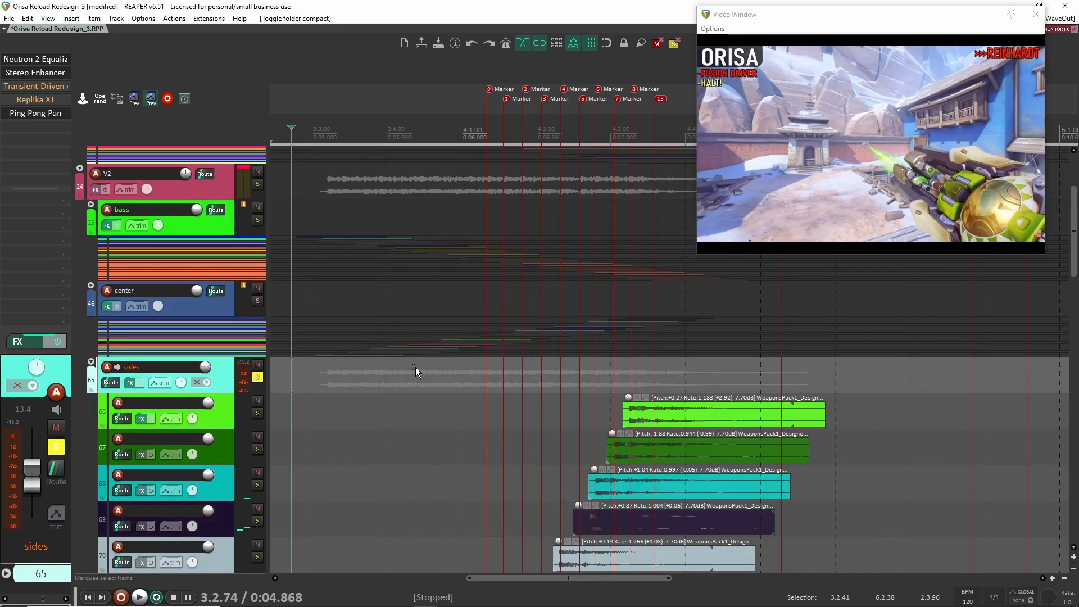
pyautogui.click(257, 377)
pyautogui.scroll(3, 335, 411)
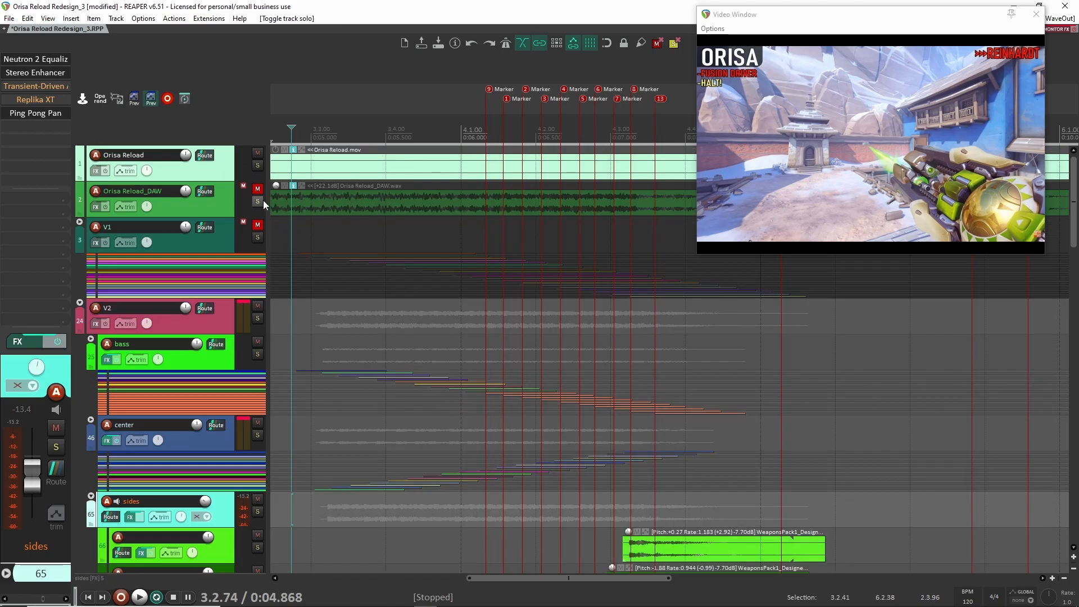
# - Solo the Orisa Reload_DAW track, play the original reload audio twice, and unsolo it
pyautogui.click(257, 202)
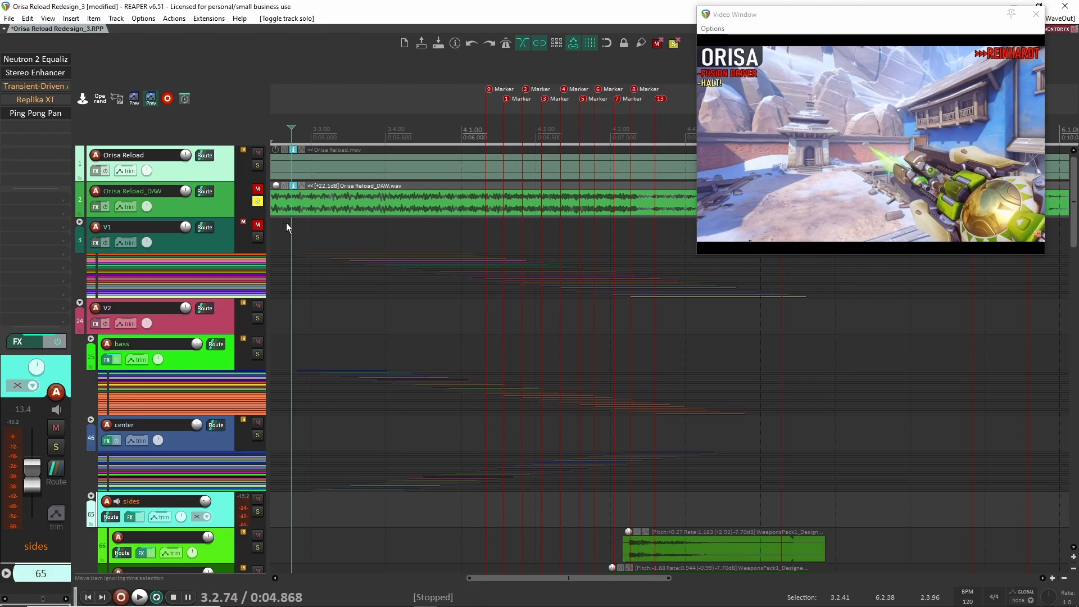
pyautogui.press('space')
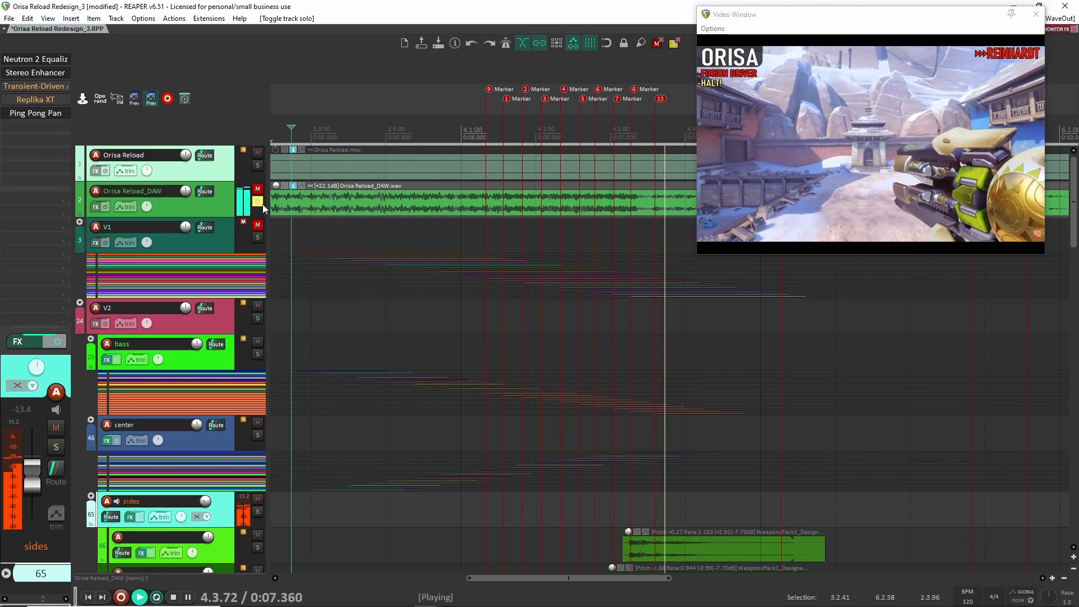
pyautogui.press('space')
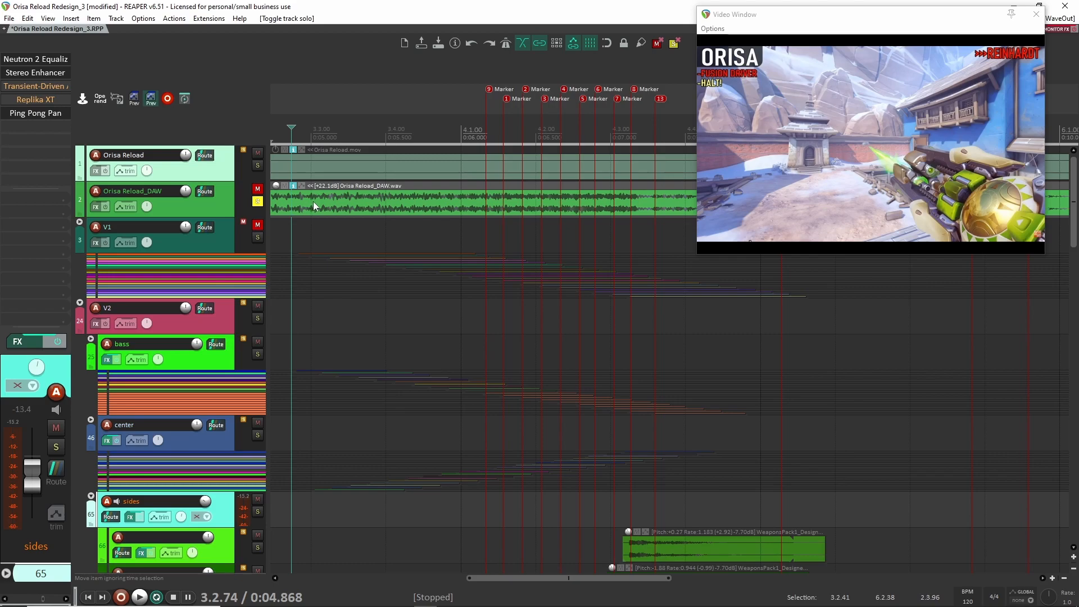
pyautogui.press('space')
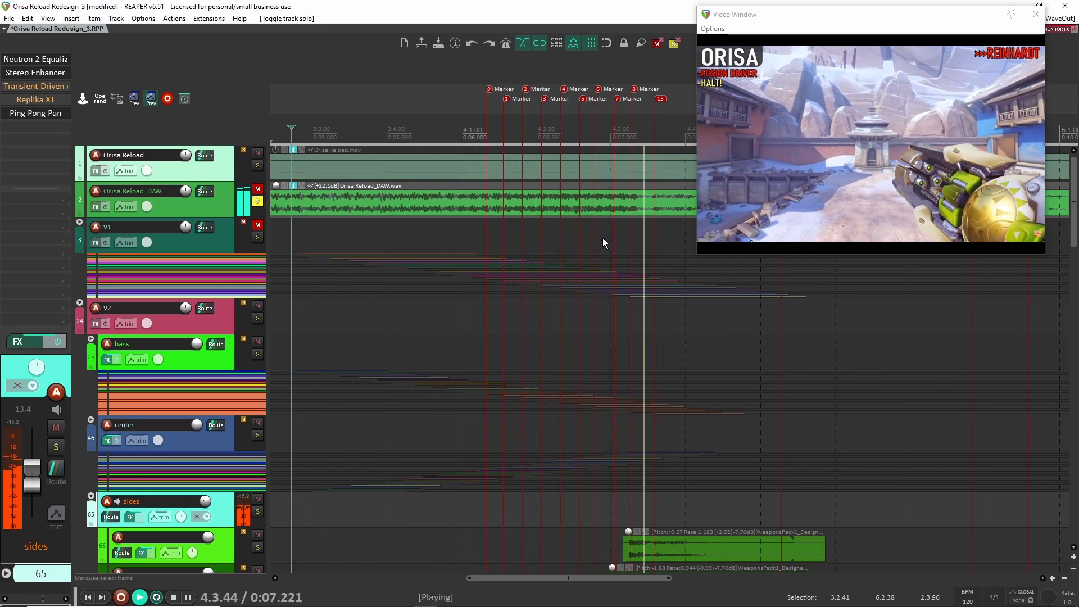
pyautogui.press('space')
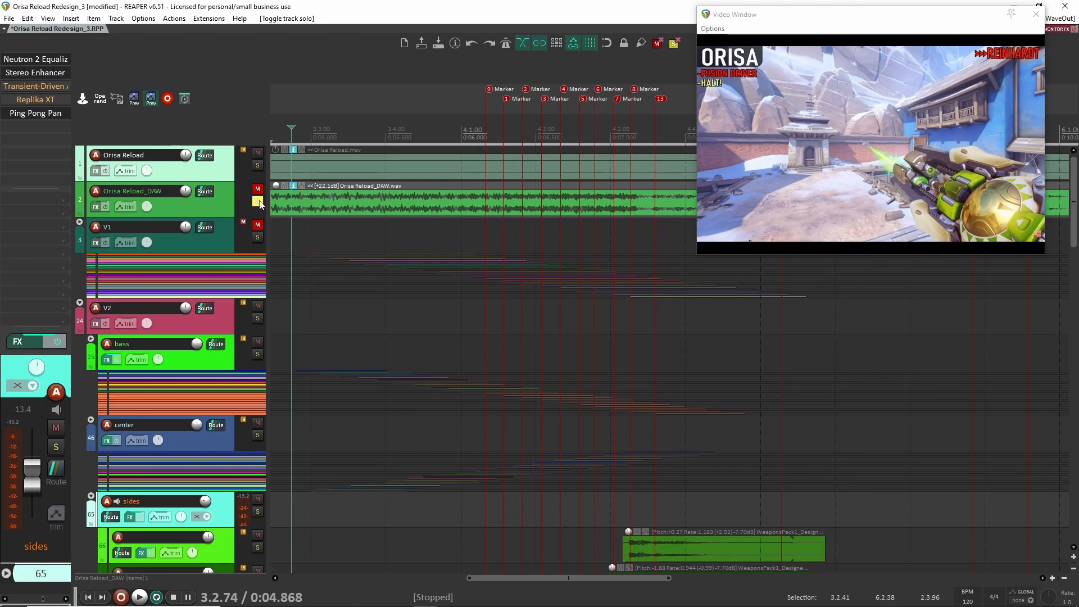
pyautogui.click(259, 202)
# - Remove the bypassed Transient-Driven Auto-Pan and Replika XT effects from the sides folder track
pyautogui.scroll(-2, 435, 304)
pyautogui.scroll(-4, 312, 446)
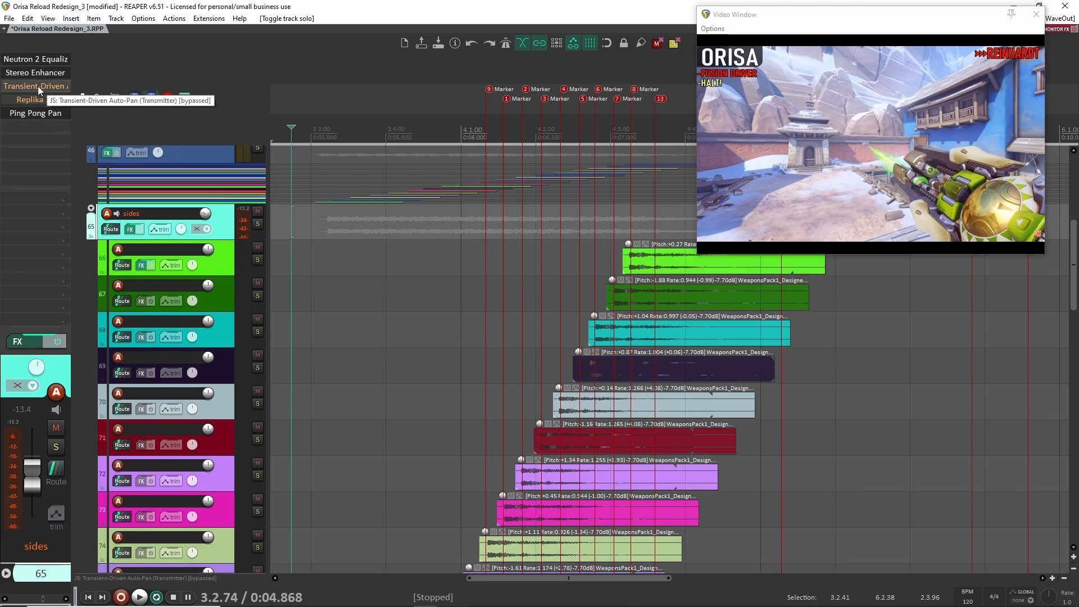
pyautogui.press('Delete')
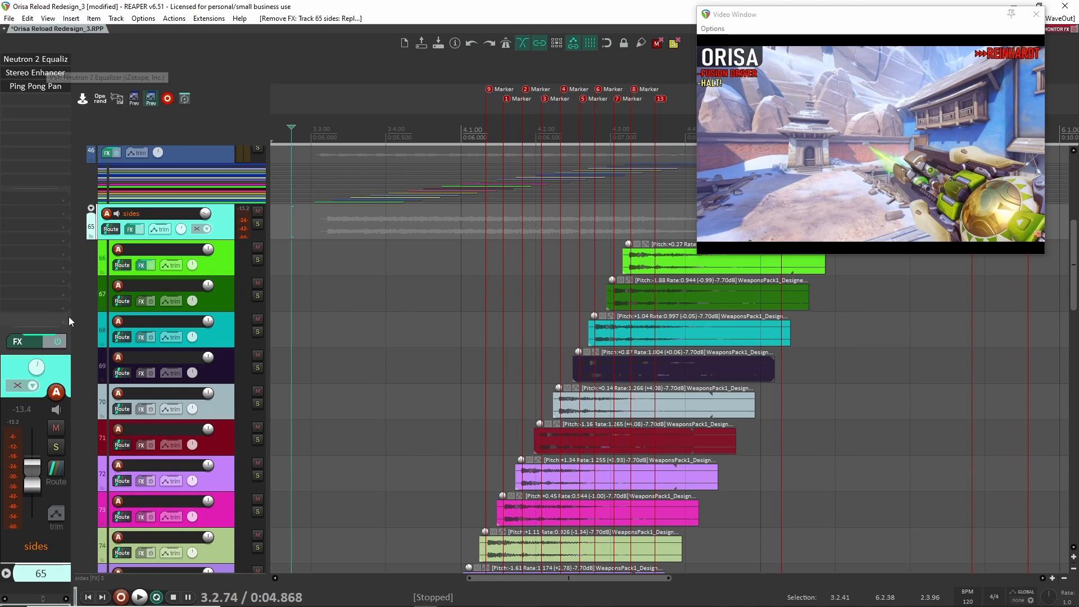
# - Bypass the sides folder's effects chain, solo the folder, and play the dry layer twice while viewing its child clips
pyautogui.click(55, 342)
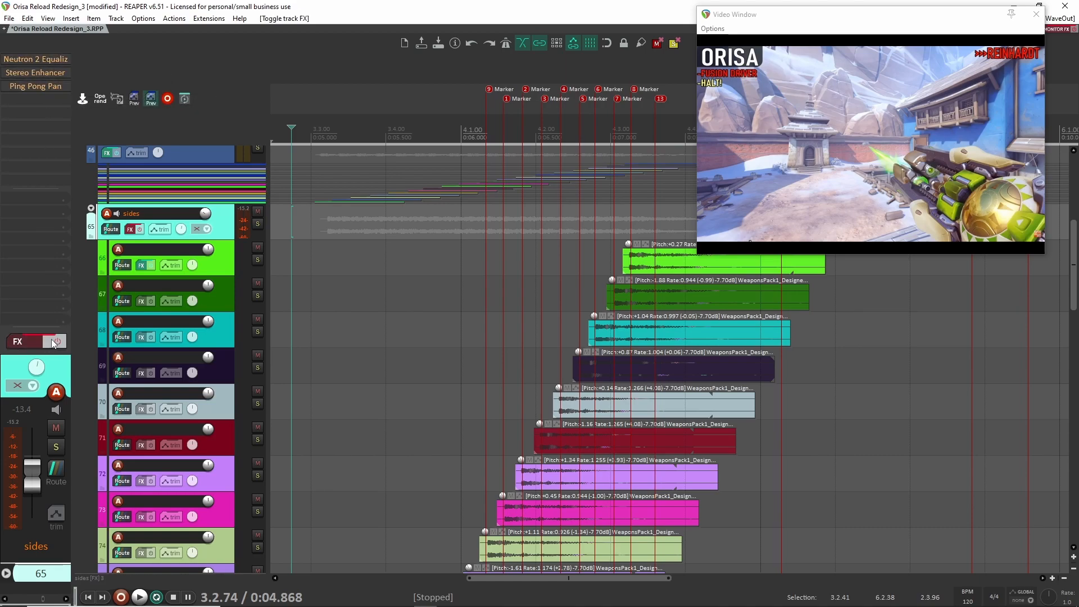
pyautogui.click(257, 224)
pyautogui.scroll(-8, 309, 248)
pyautogui.press('space')
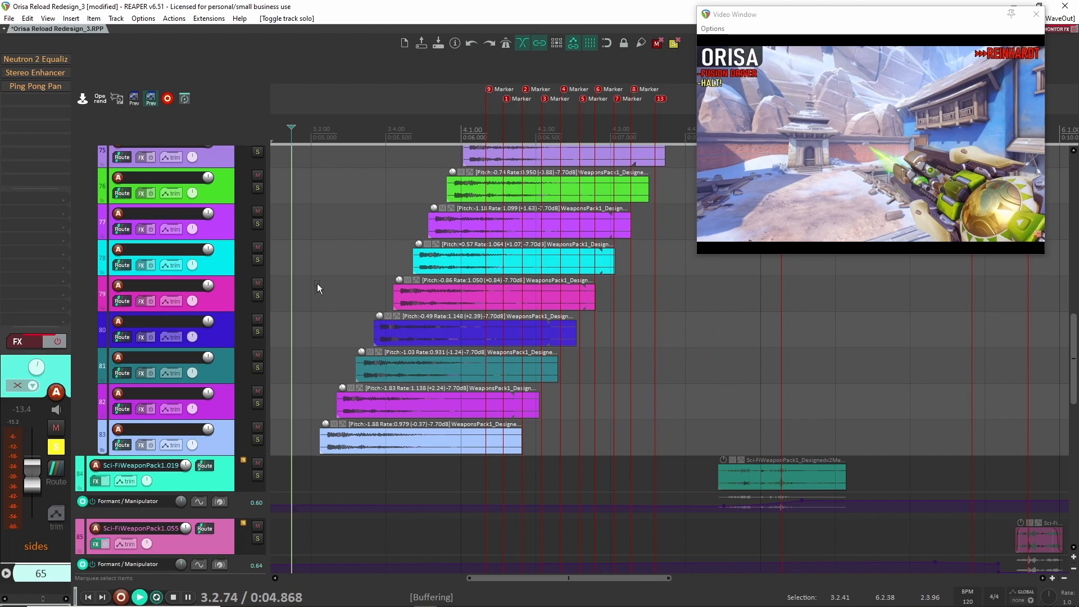
pyautogui.scroll(8, 326, 289)
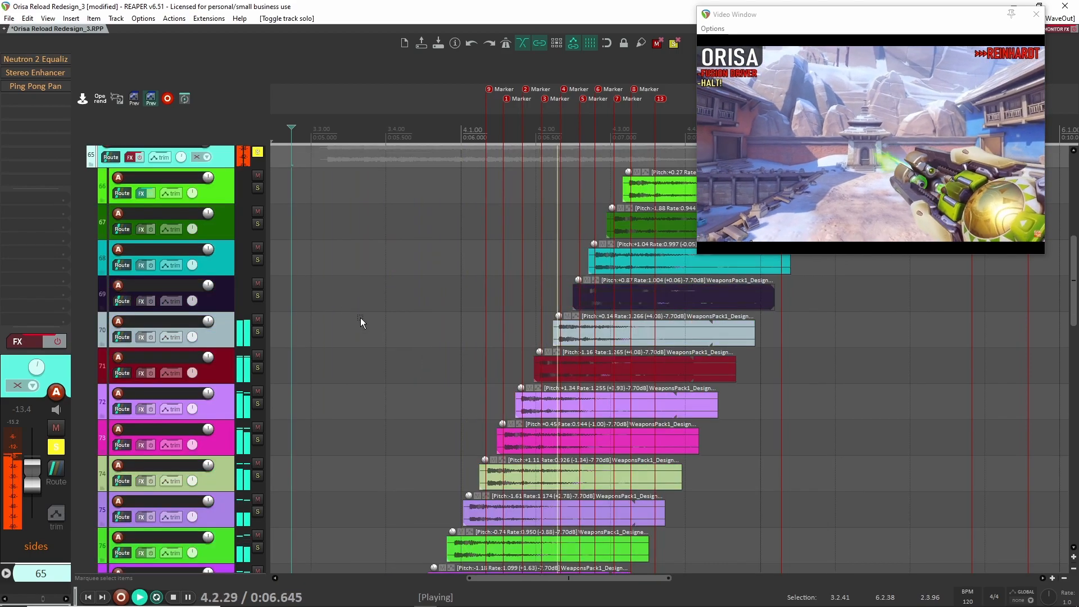
pyautogui.scroll(4, 362, 320)
pyautogui.press('space')
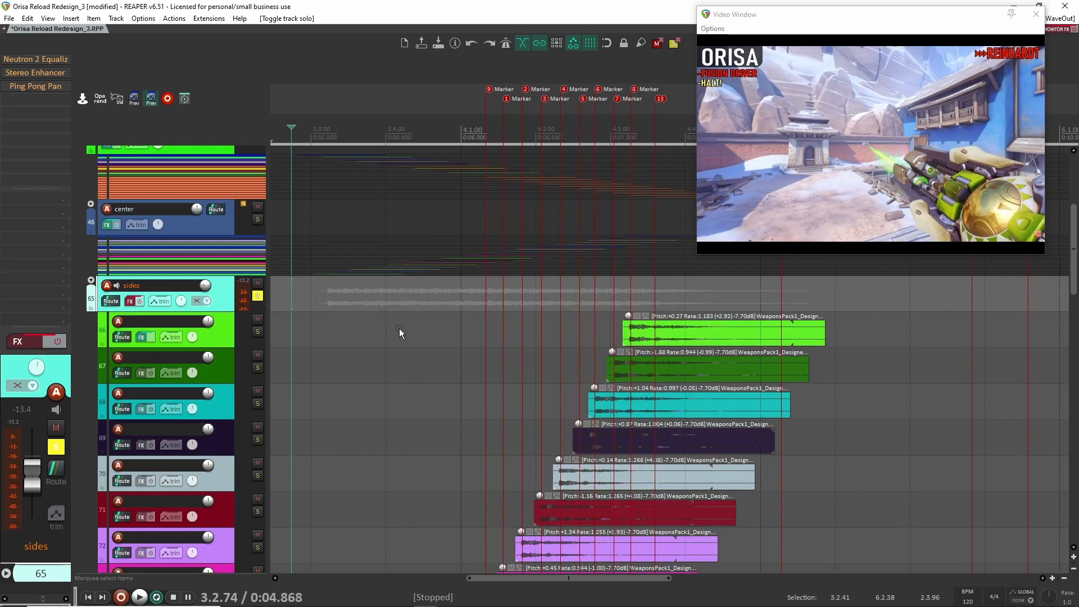
pyautogui.scroll(-8, 397, 328)
pyautogui.press('space')
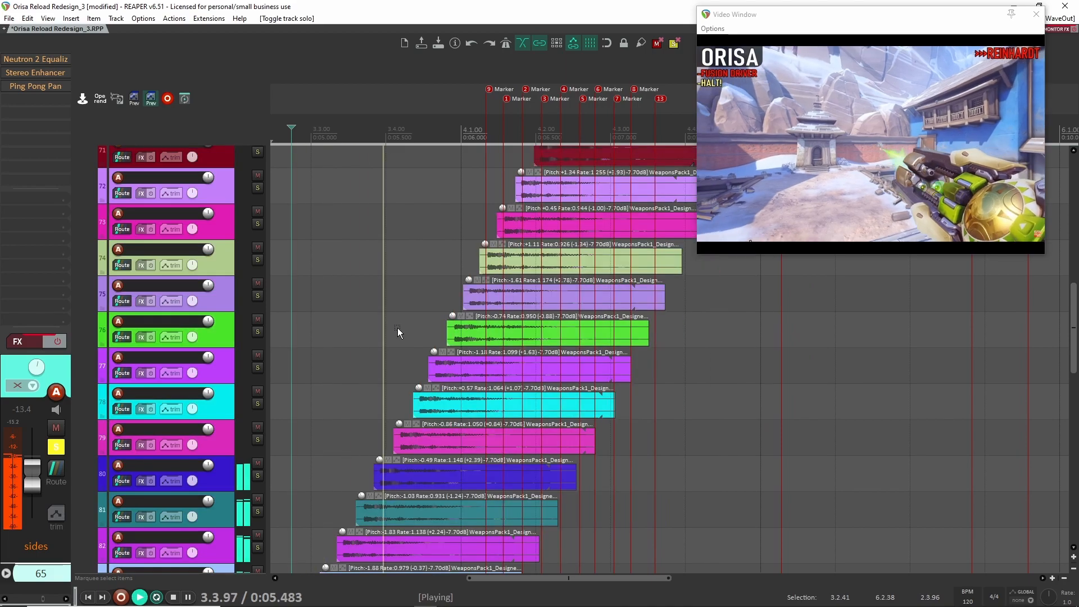
pyautogui.scroll(8, 397, 328)
pyautogui.press('space')
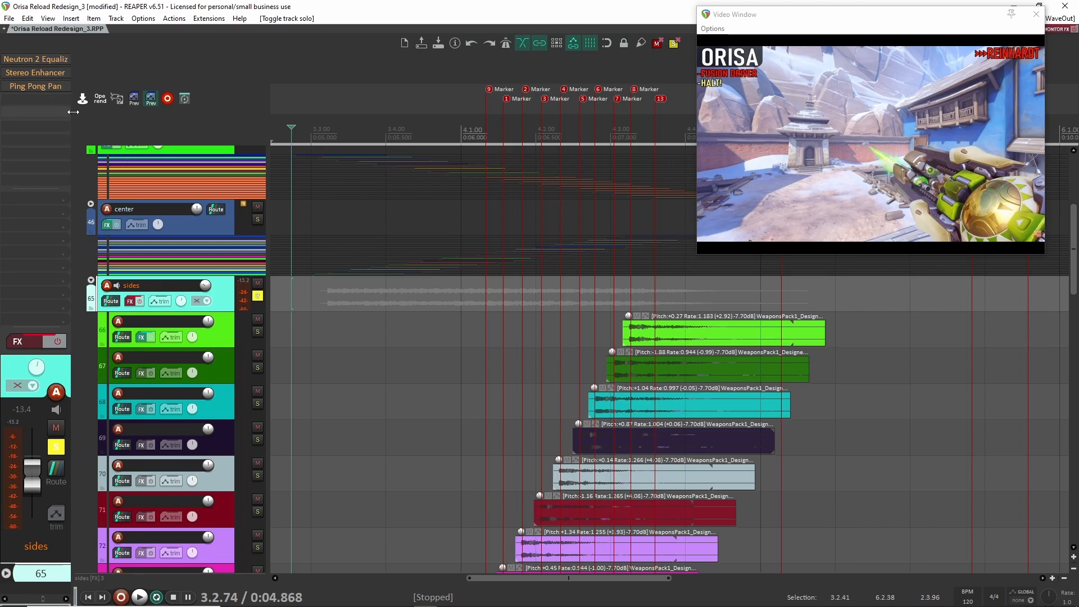
# - Re-enable the sides effects chain with only Neutron 2 Equalizer active and open the equalizer's settings
pyautogui.click(57, 340)
pyautogui.keyDown('shift'); pyautogui.click(33, 59); pyautogui.keyUp('shift')
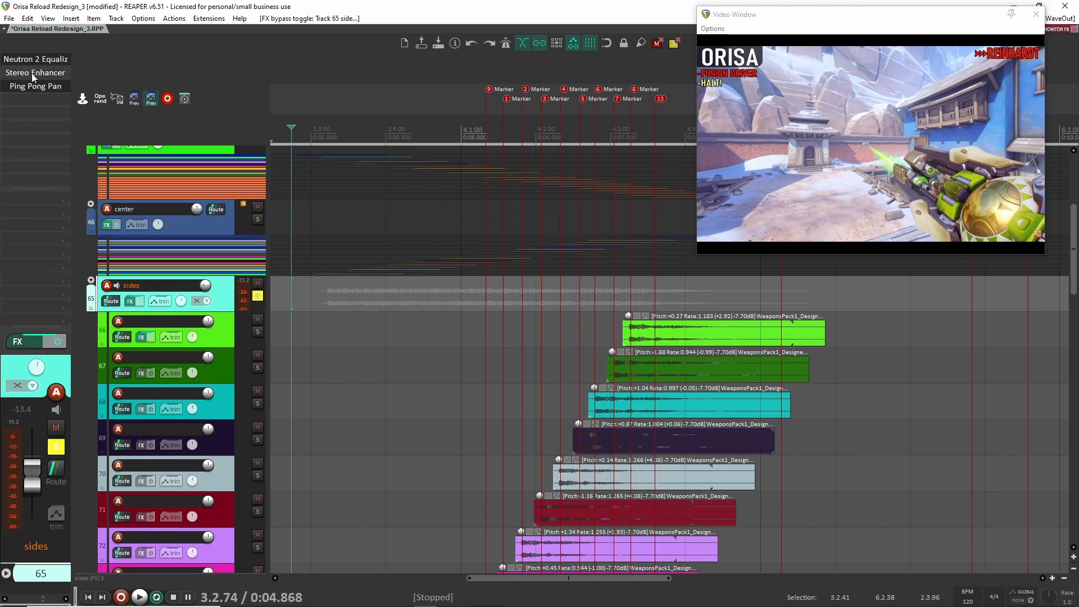
pyautogui.click(46, 62)
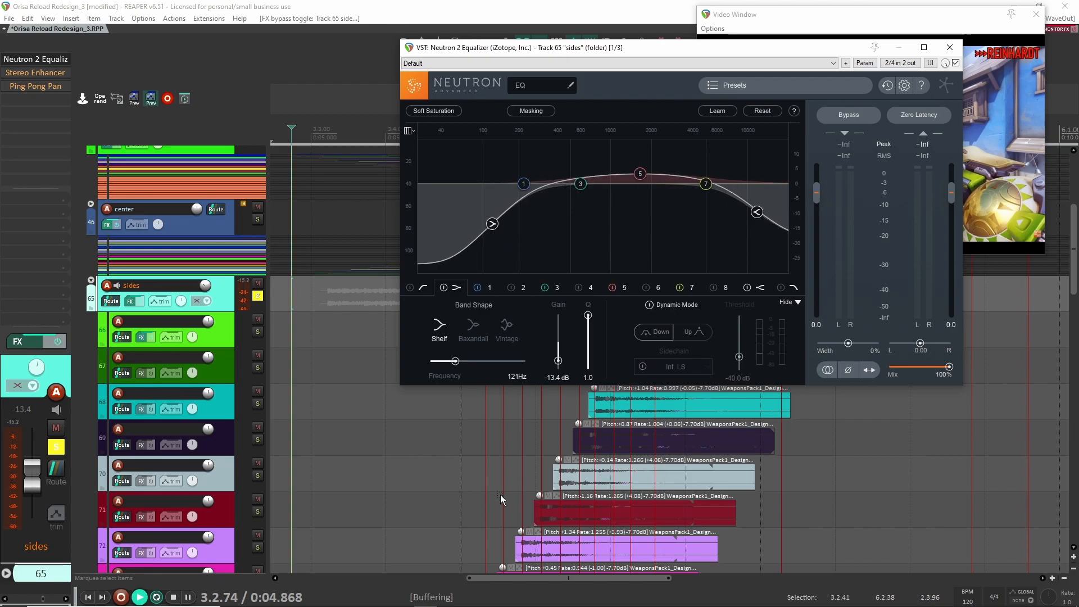
# - Play the sides layer through the equalizer and set its band 5 frequency to 825 Hz
pyautogui.press('space')
pyautogui.press('space')
pyautogui.click(626, 287)
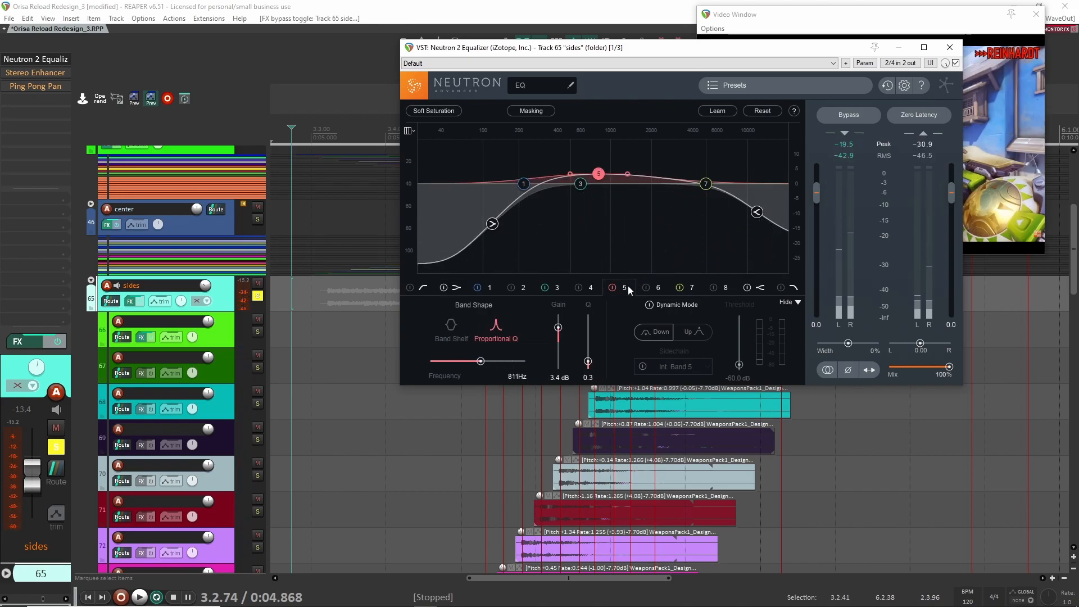
# - Close the equalizer settings and replay the sides layer with only the equalizer active
pyautogui.click(949, 47)
pyautogui.press('space')
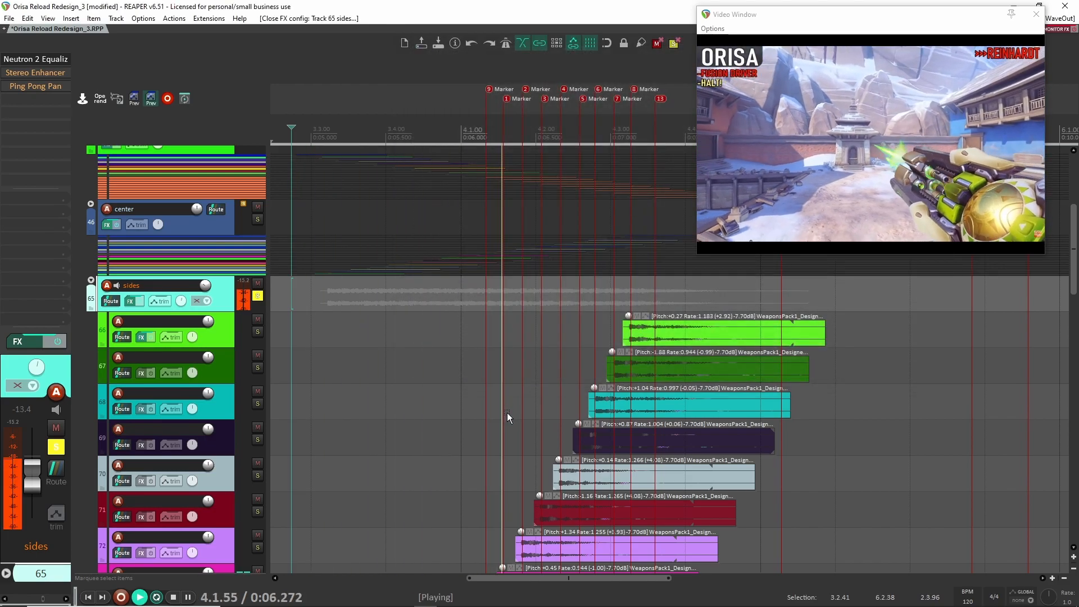
pyautogui.press('space')
pyautogui.scroll(-3, 396, 369)
pyautogui.scroll(3, 412, 375)
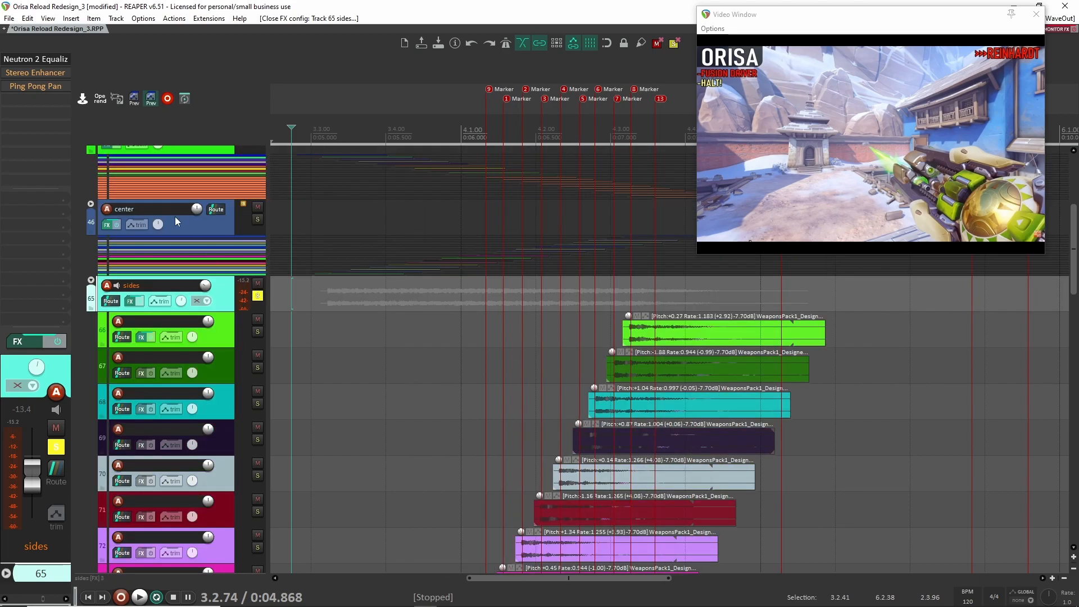
# - Enable the Stereo Enhancer on the sides folder, open its settings over the timeline, and play the layer through it
pyautogui.click(38, 71)
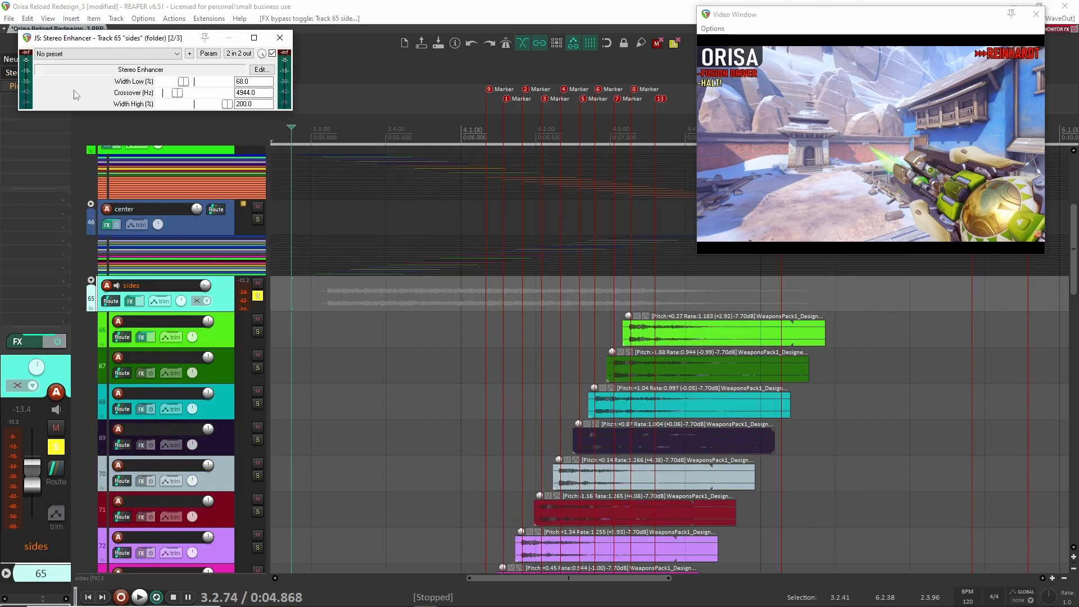
pyautogui.moveTo(149, 42); pyautogui.dragTo(496, 193)
pyautogui.press('space')
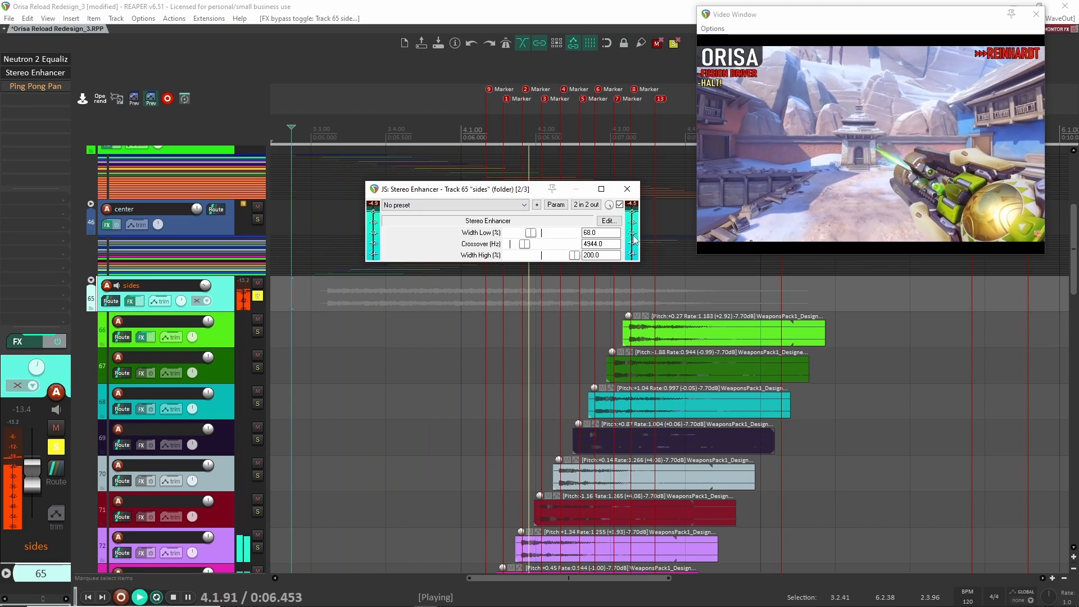
pyautogui.press('space')
# - Compare the sides layer with the Stereo Enhancer bypassed and enabled during playback, leaving it enabled and closing its settings
pyautogui.click(619, 206)
pyautogui.press('space')
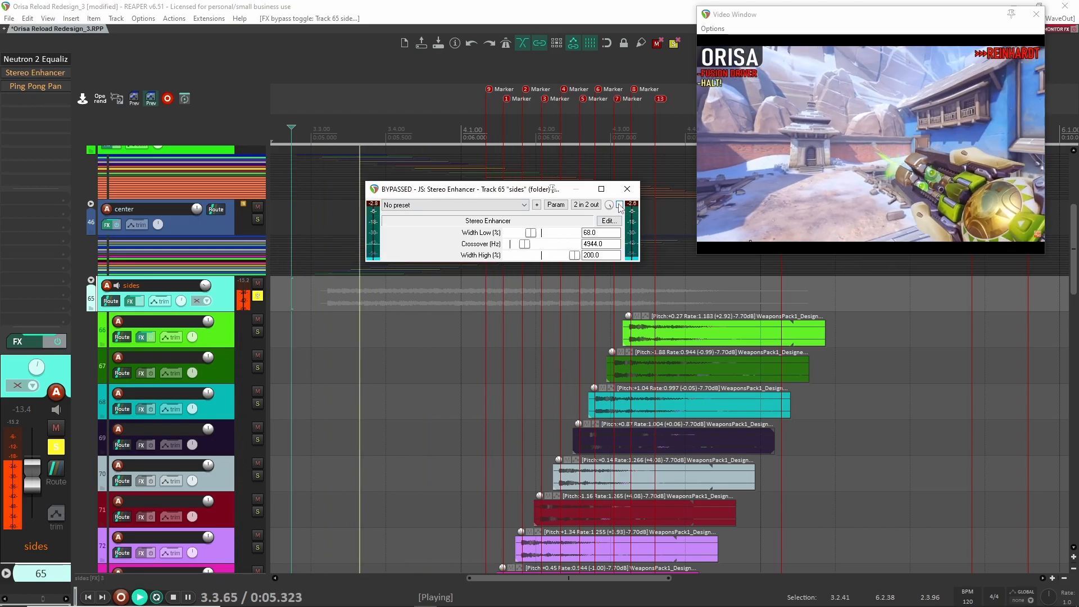
pyautogui.click(619, 206)
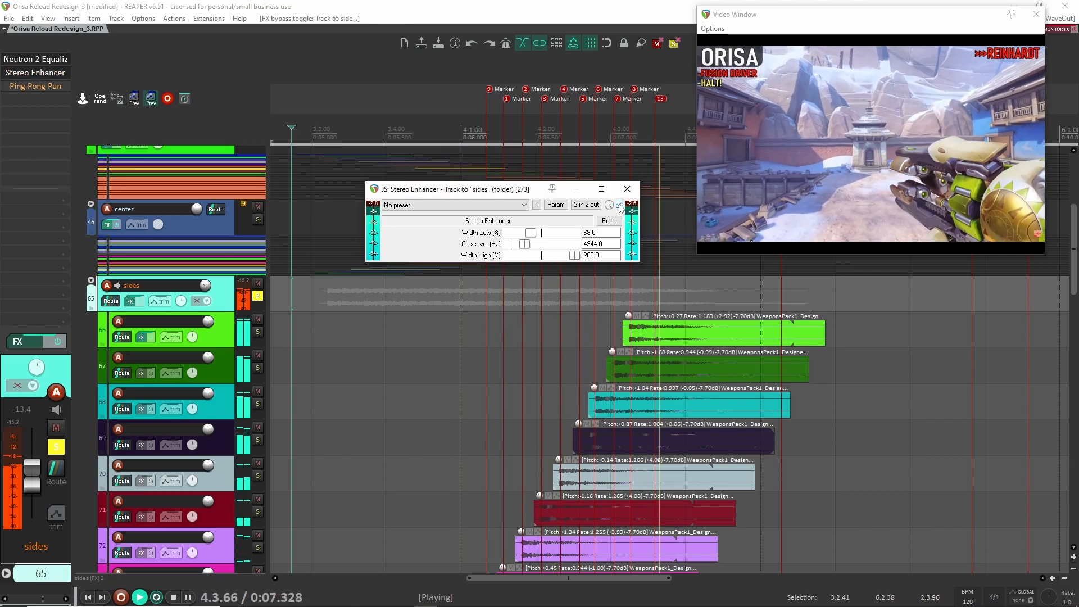
pyautogui.press('space')
pyautogui.click(619, 206)
pyautogui.press('space')
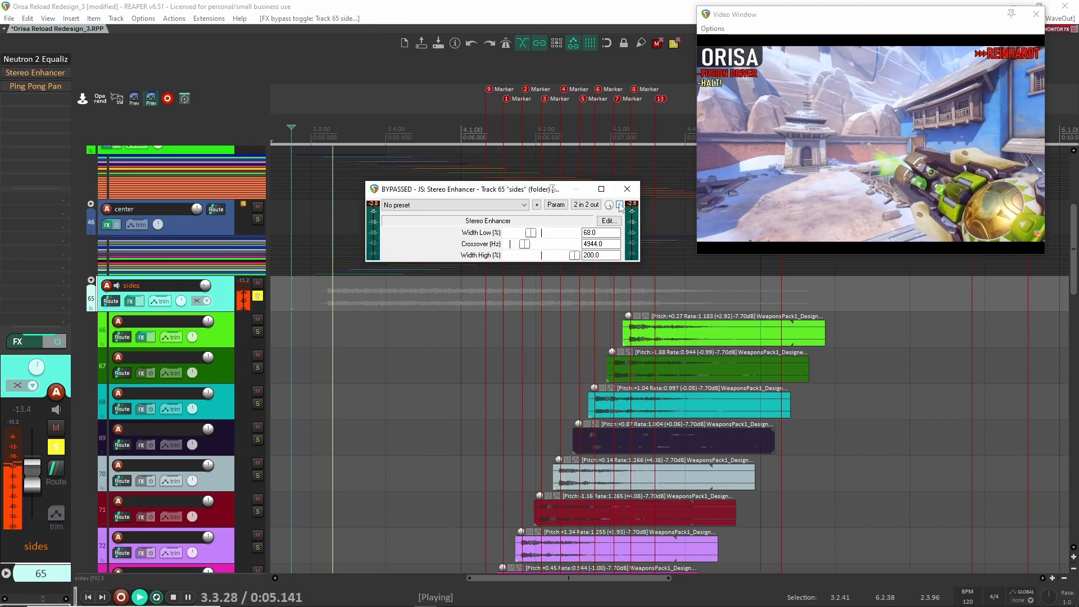
pyautogui.click(619, 205)
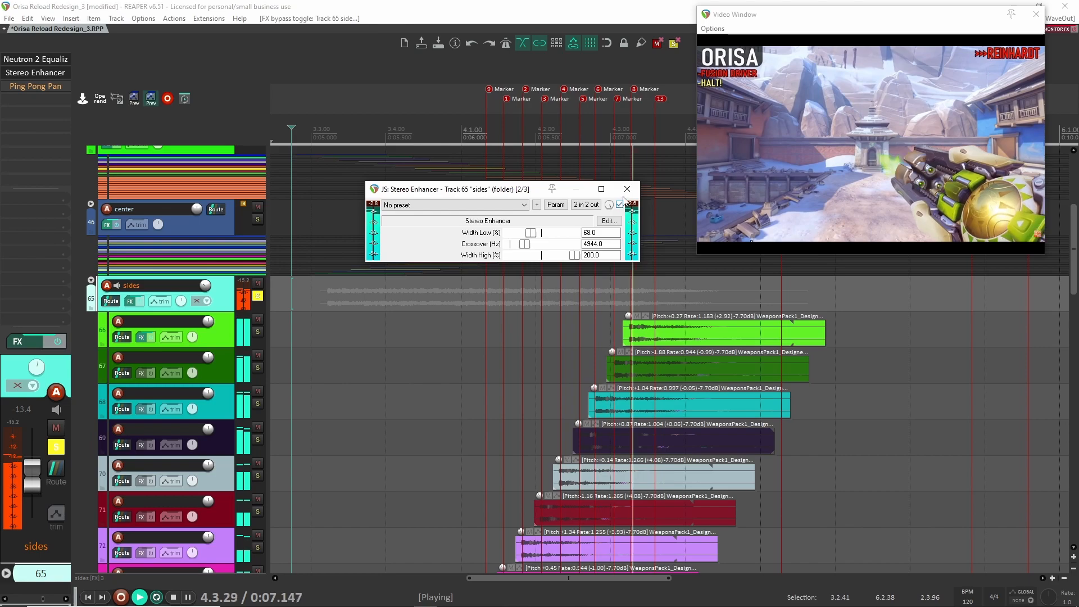
pyautogui.press('space')
pyautogui.press('space')
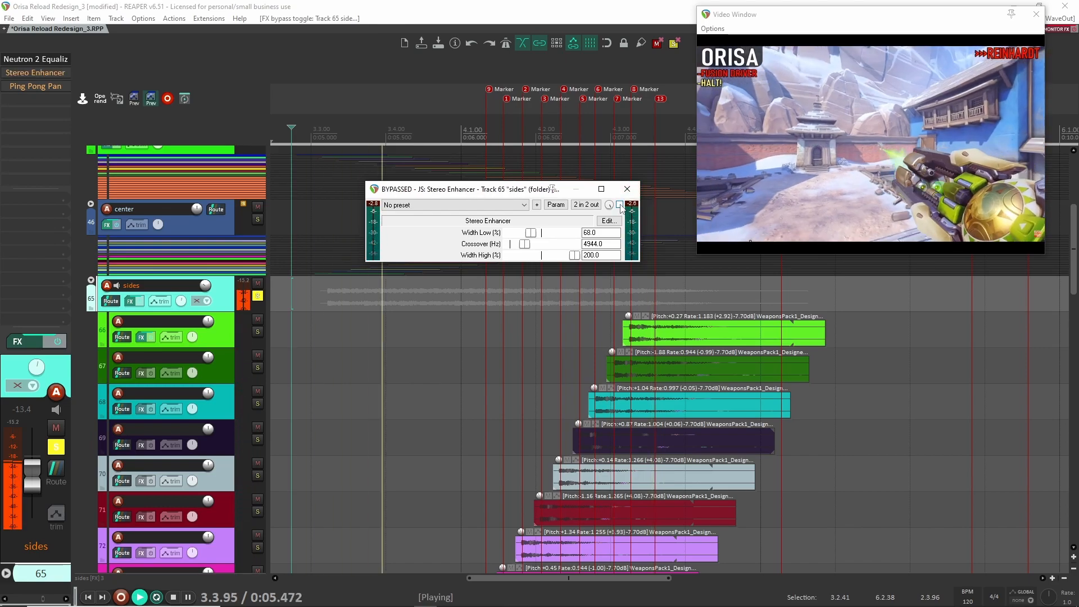
pyautogui.press('space')
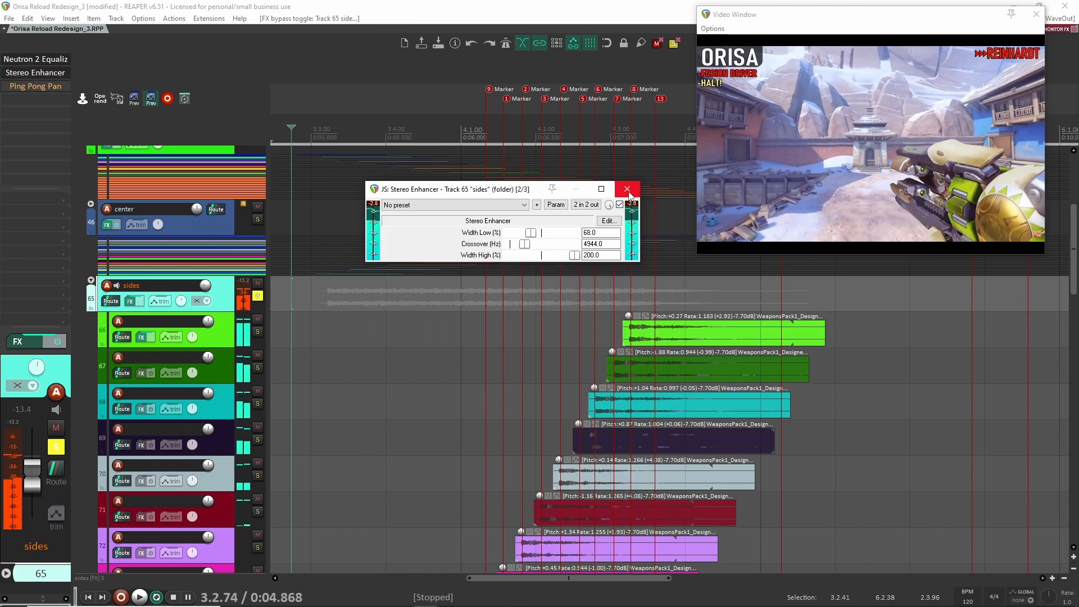
pyautogui.click(626, 189)
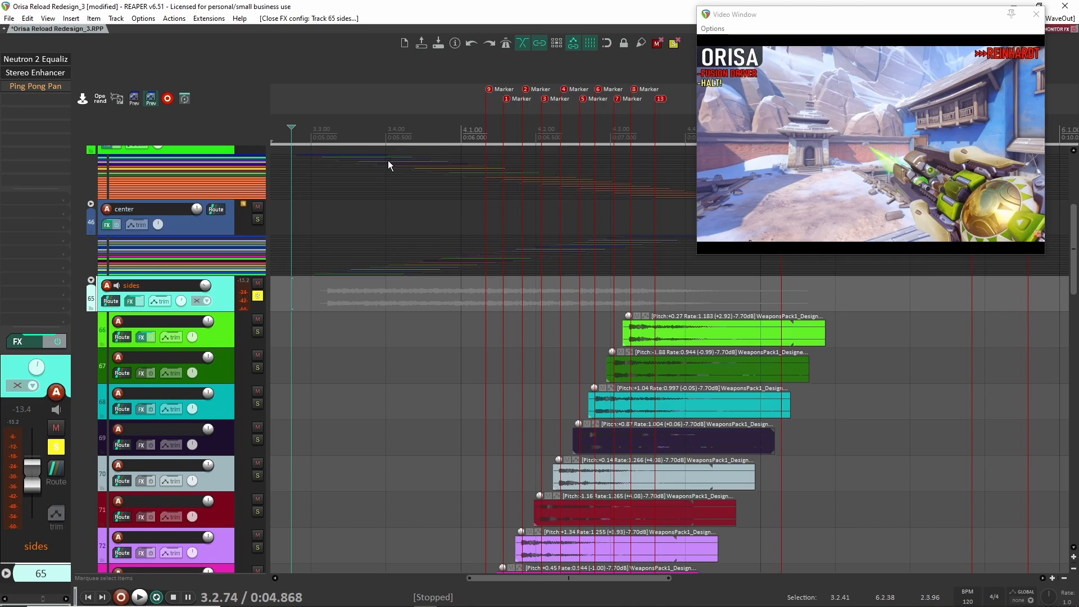
# - Enable Ping Pong Pan on the sides folder, open its settings above the tracks, and play the layer through it twice
pyautogui.keyDown('shift'); pyautogui.click(38, 89); pyautogui.keyUp('shift')
pyautogui.click(38, 89)
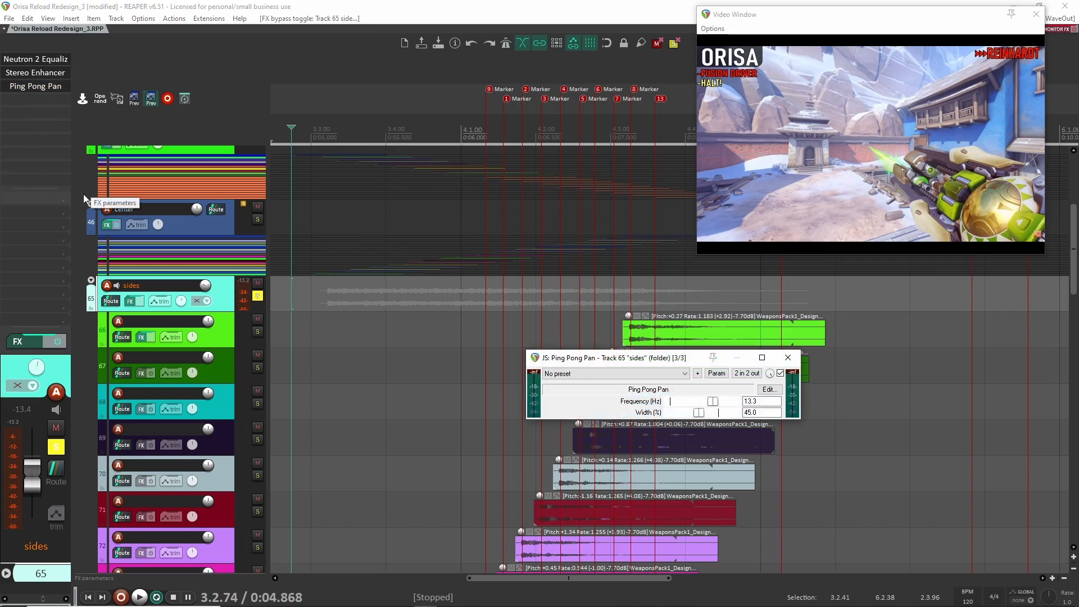
pyautogui.moveTo(643, 361); pyautogui.dragTo(495, 129)
pyautogui.press('space')
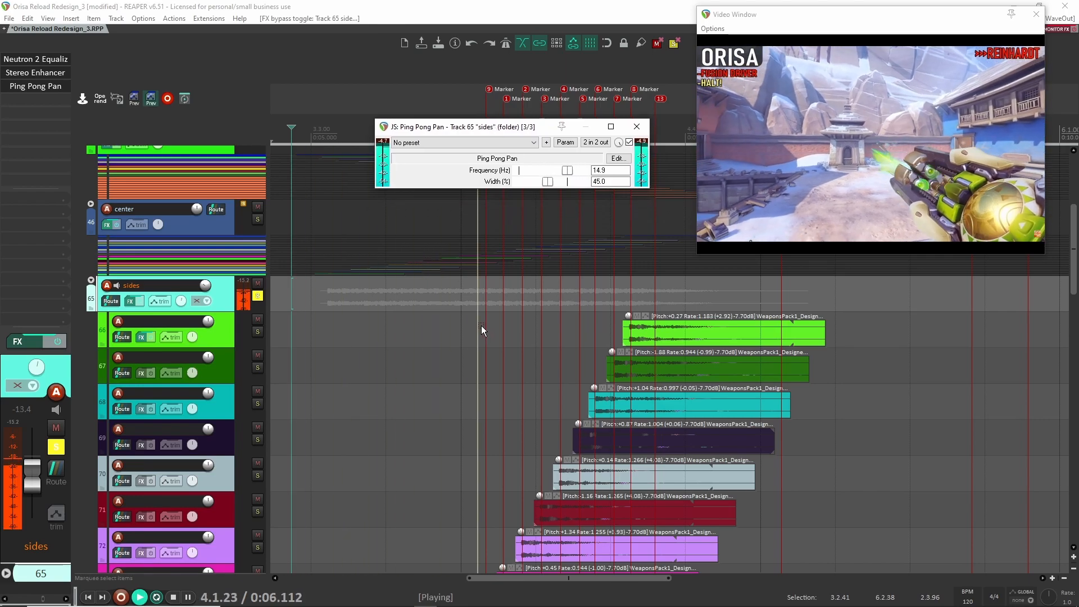
pyautogui.press('space')
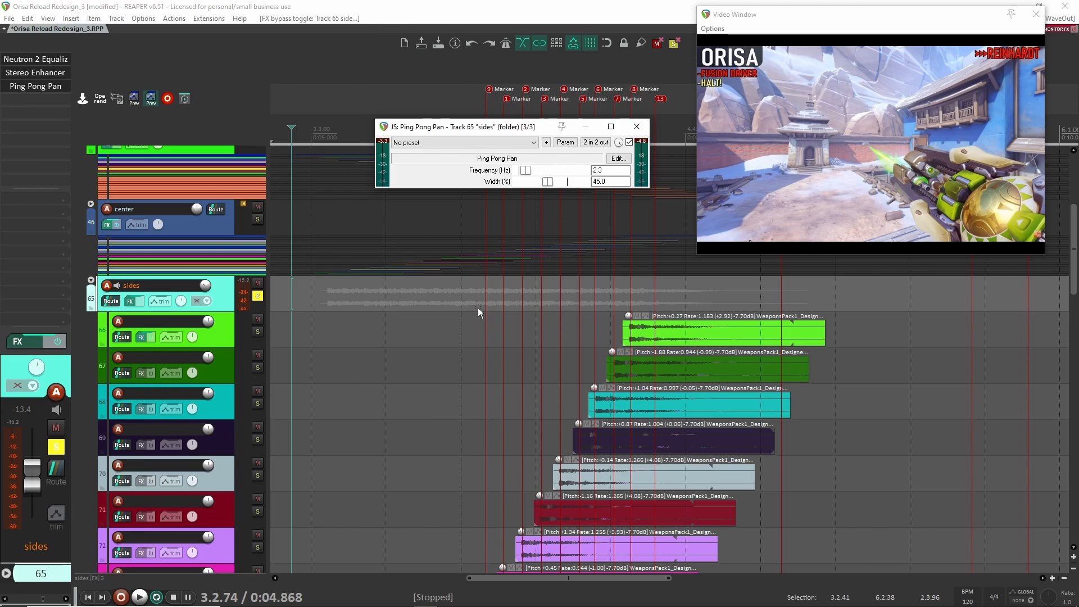
pyautogui.press('space')
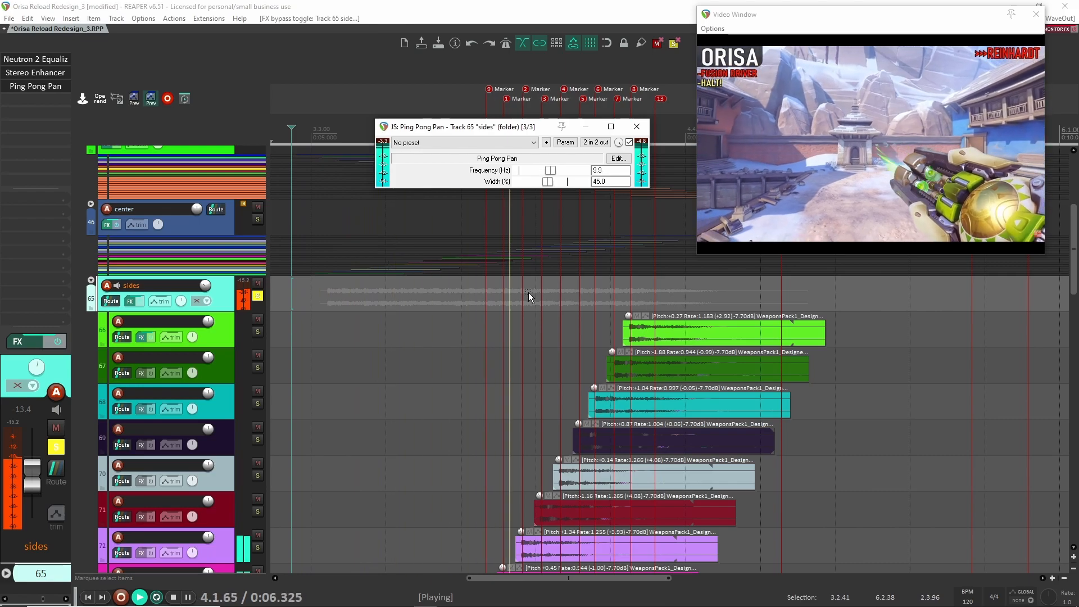
pyautogui.press('space')
# - Open the parameter modulation settings for Ping Pong Pan's Frequency and place them below the effect window to examine the LFO
pyautogui.click(569, 170)
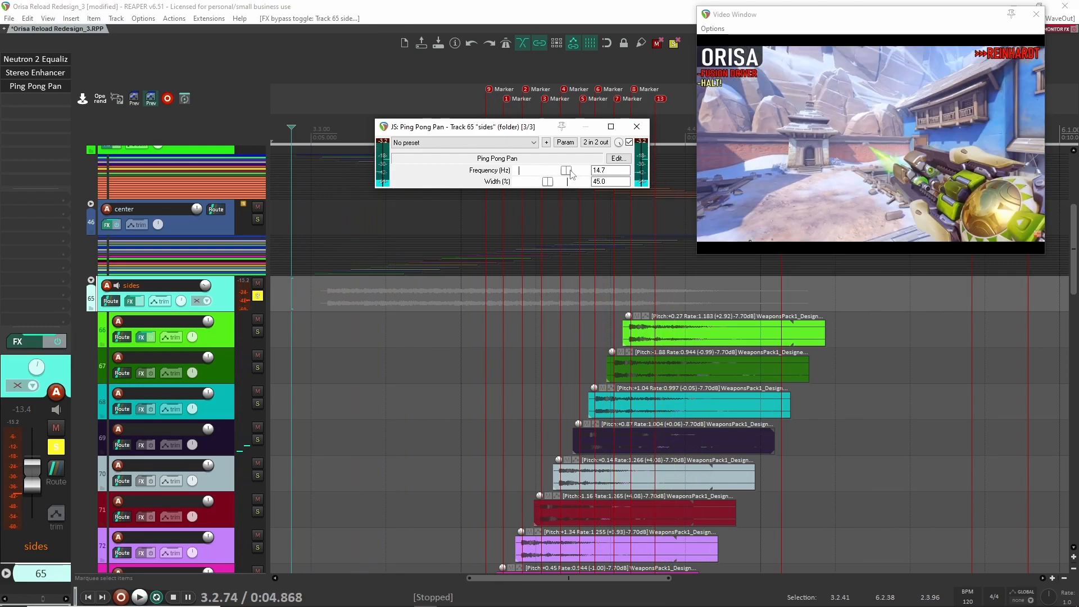
pyautogui.click(553, 171)
pyautogui.hotkey('alt', 'm')
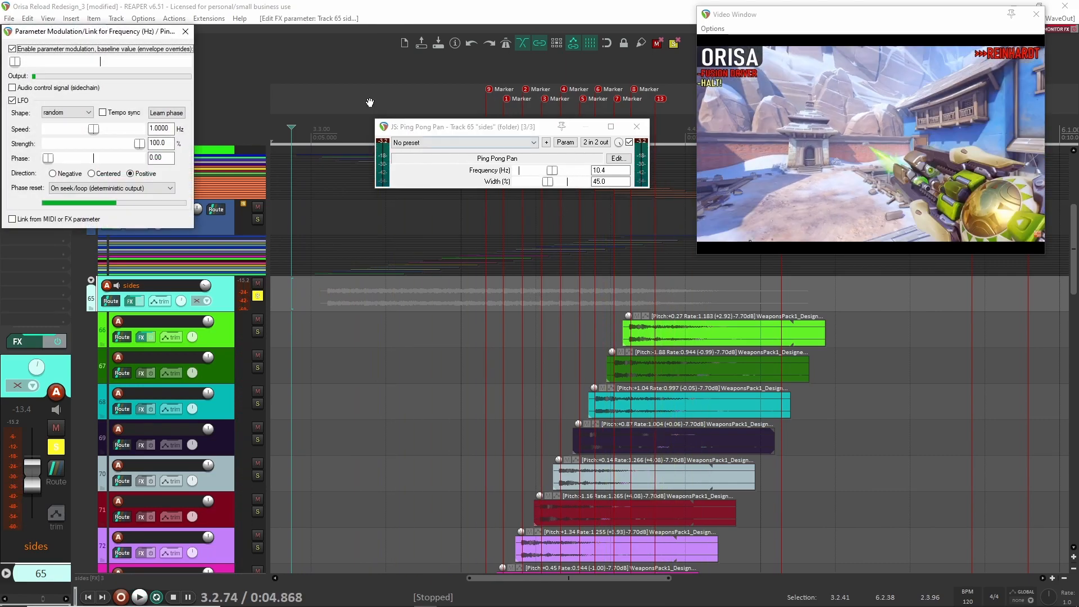
pyautogui.moveTo(74, 39); pyautogui.dragTo(445, 208)
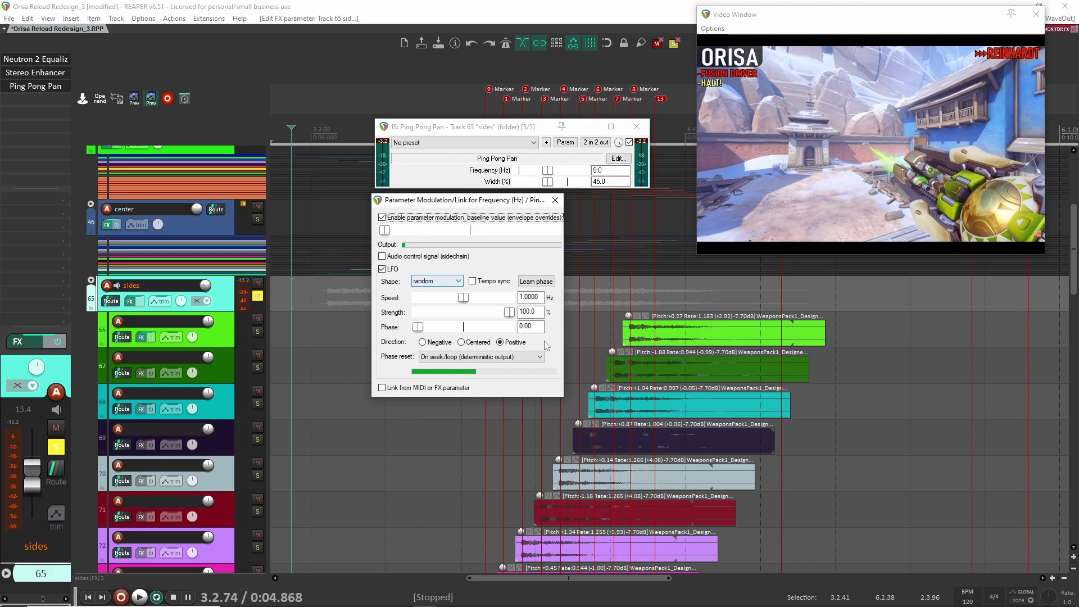
pyautogui.moveTo(507, 203); pyautogui.dragTo(410, 228)
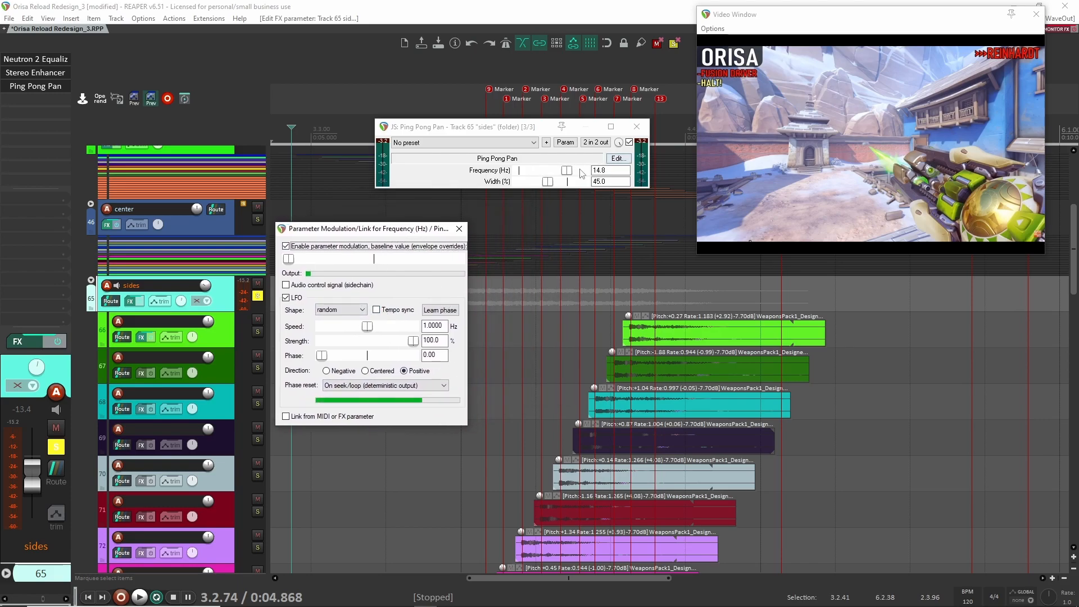
# - Close the parameter modulation and Ping Pong Pan windows and play the sides layer with all its effects
pyautogui.click(459, 229)
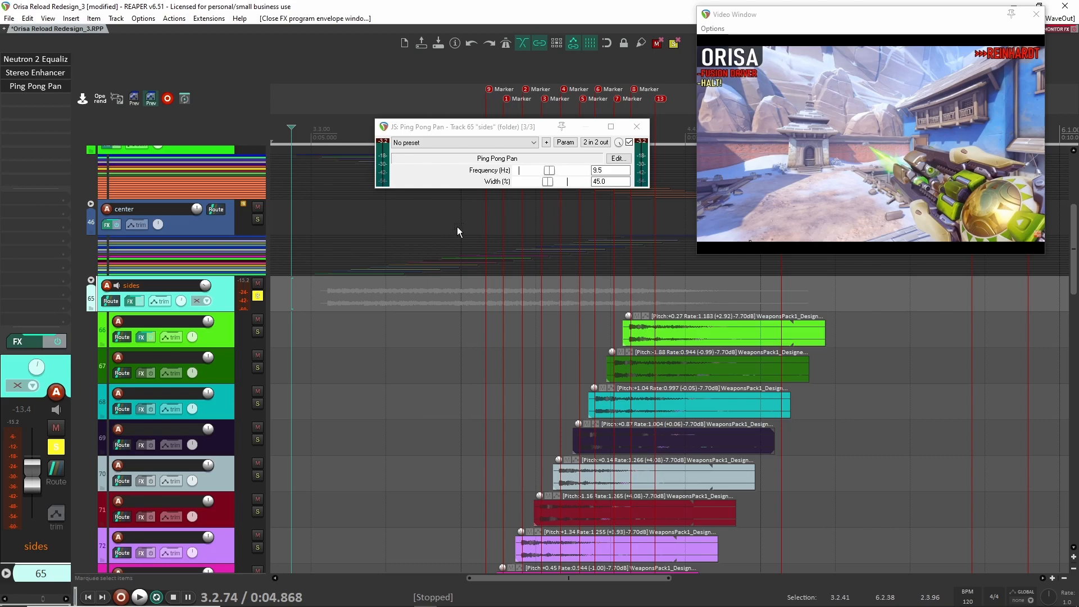
pyautogui.click(636, 127)
pyautogui.scroll(-4, 487, 300)
pyautogui.press('space')
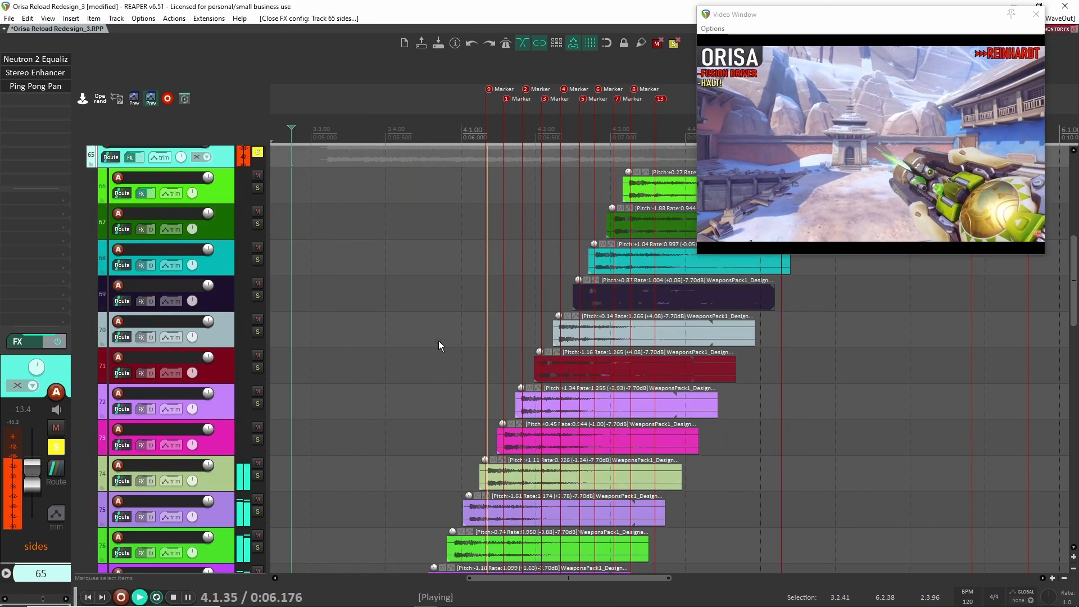
pyautogui.scroll(4, 440, 340)
pyautogui.press('space')
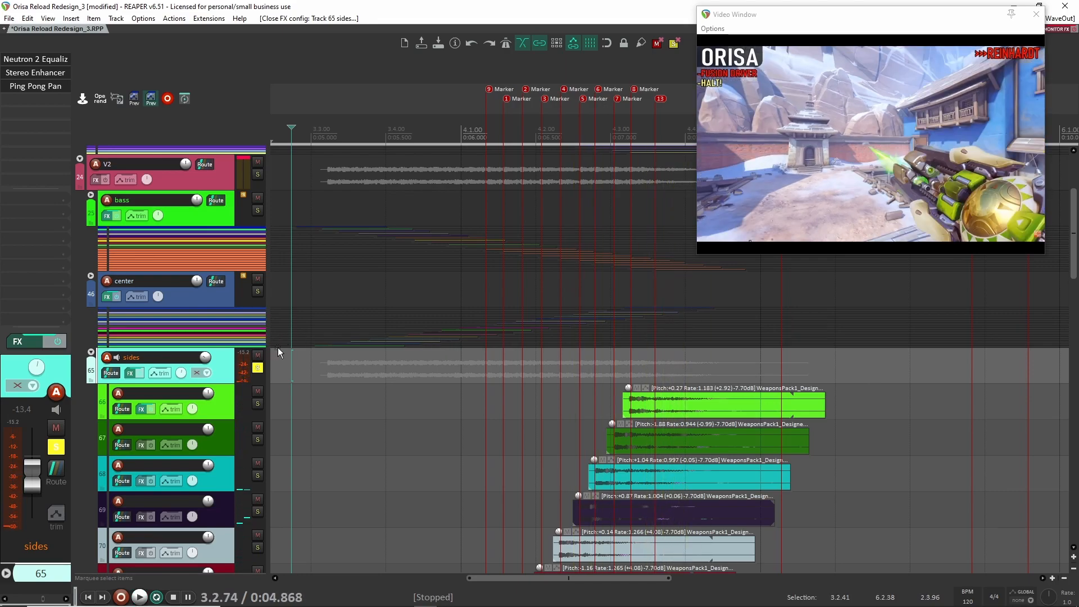
# - Solo the center folder together with the sides folder and play both layers
pyautogui.click(259, 292)
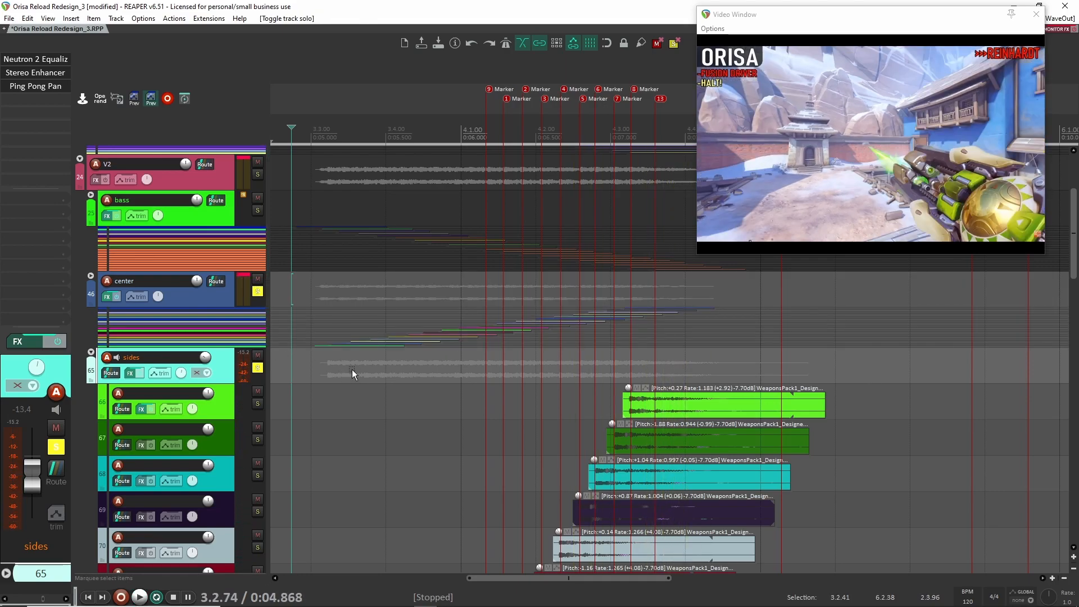
pyautogui.press('space')
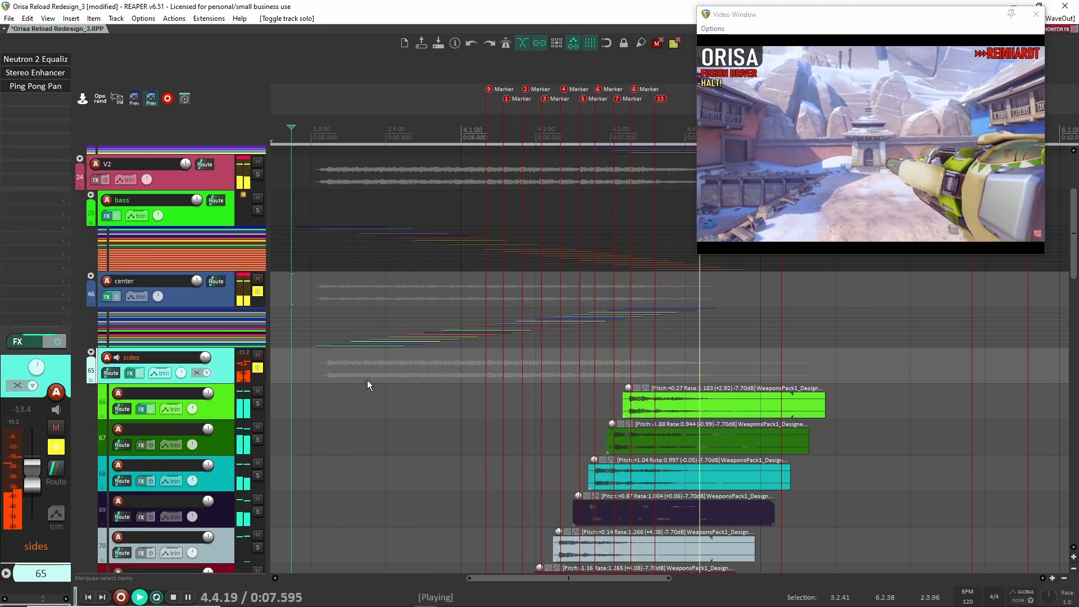
pyautogui.press('space')
# - Compare the center layer with and without the sides layer during repeated playback, leaving the sides folder soloed
pyautogui.click(259, 367)
pyautogui.press('space')
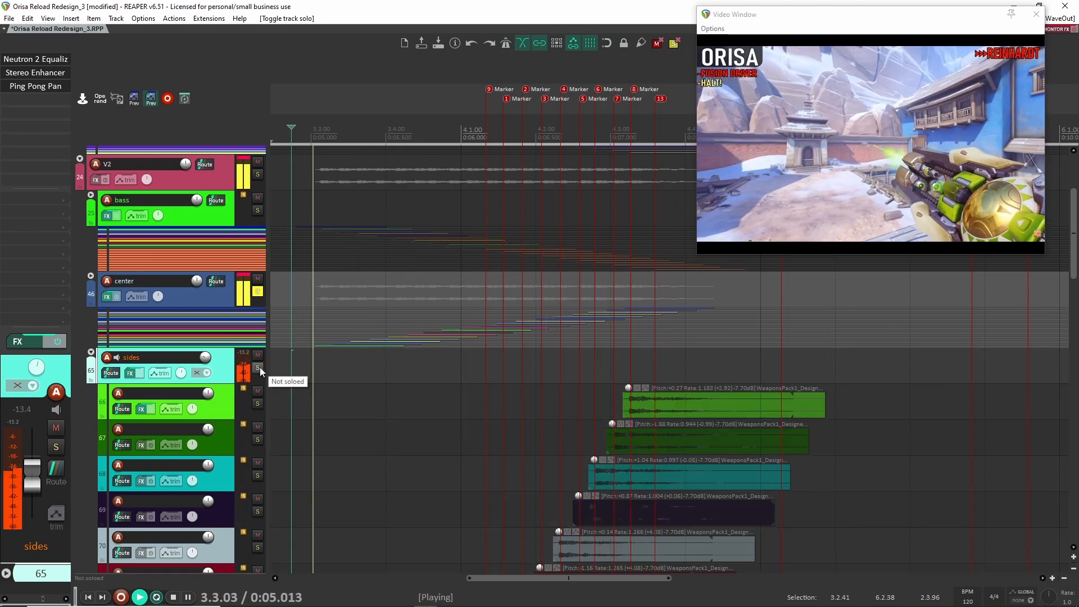
pyautogui.click(258, 367)
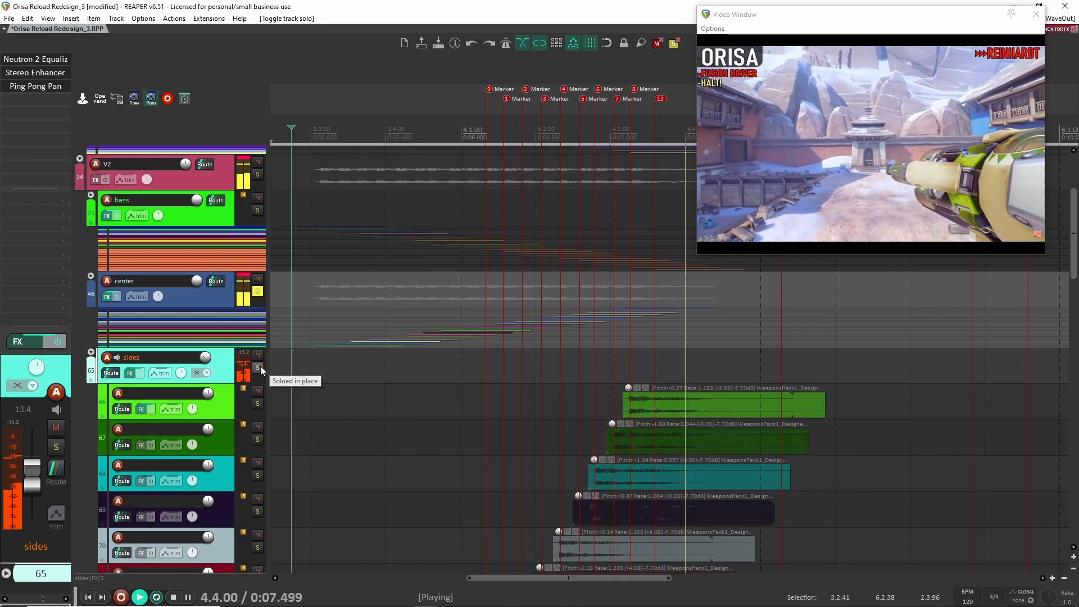
pyautogui.click(258, 368)
pyautogui.press('space')
pyautogui.press('space')
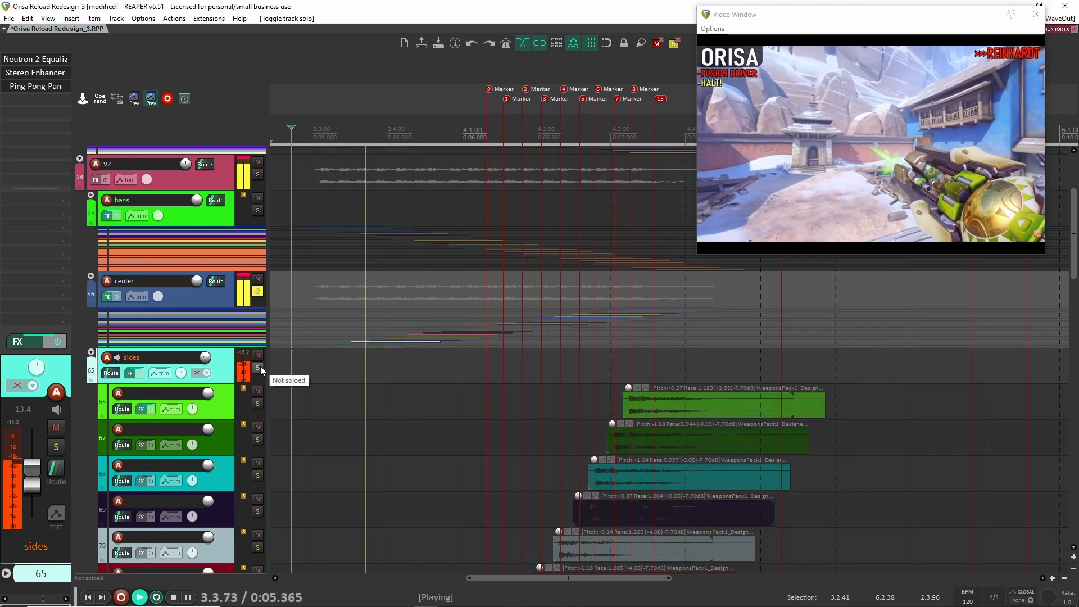
pyautogui.click(259, 368)
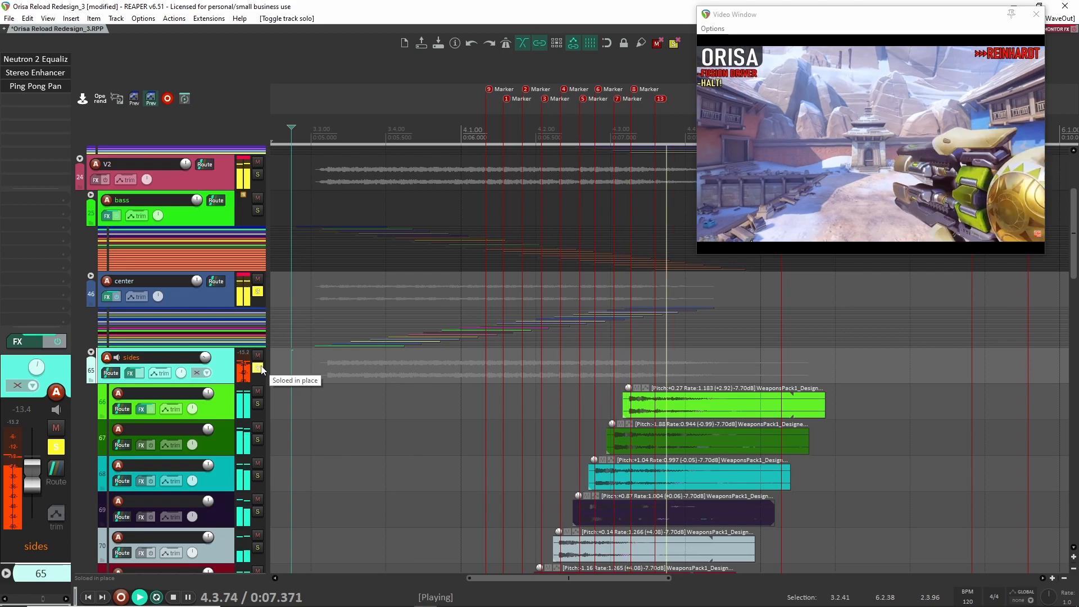
pyautogui.press('space')
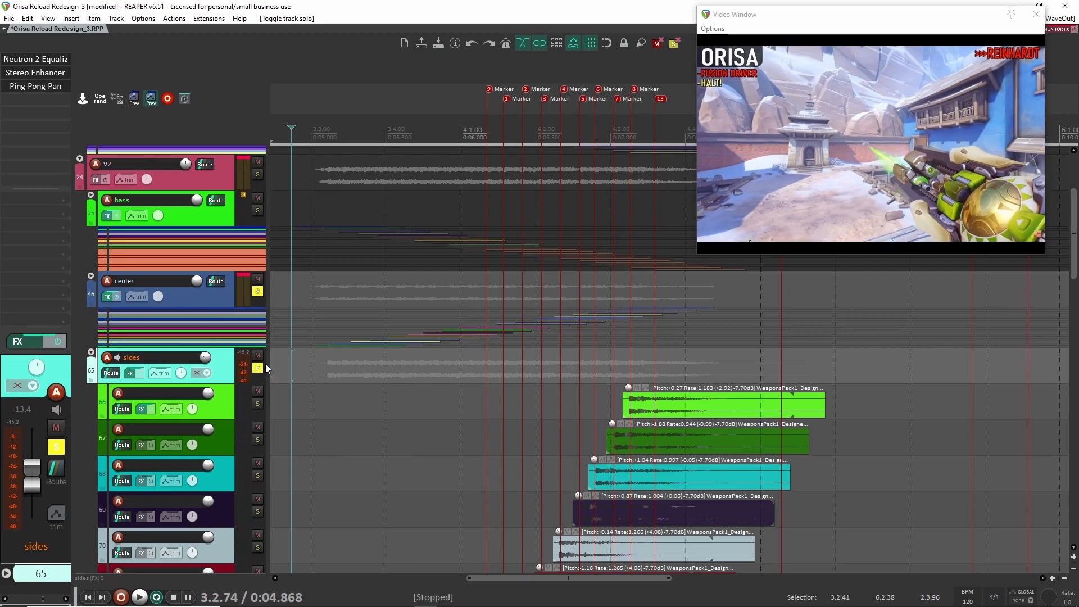
# - Unsolo the sides and center folders and collapse the sides folder's child tracks
pyautogui.click(257, 367)
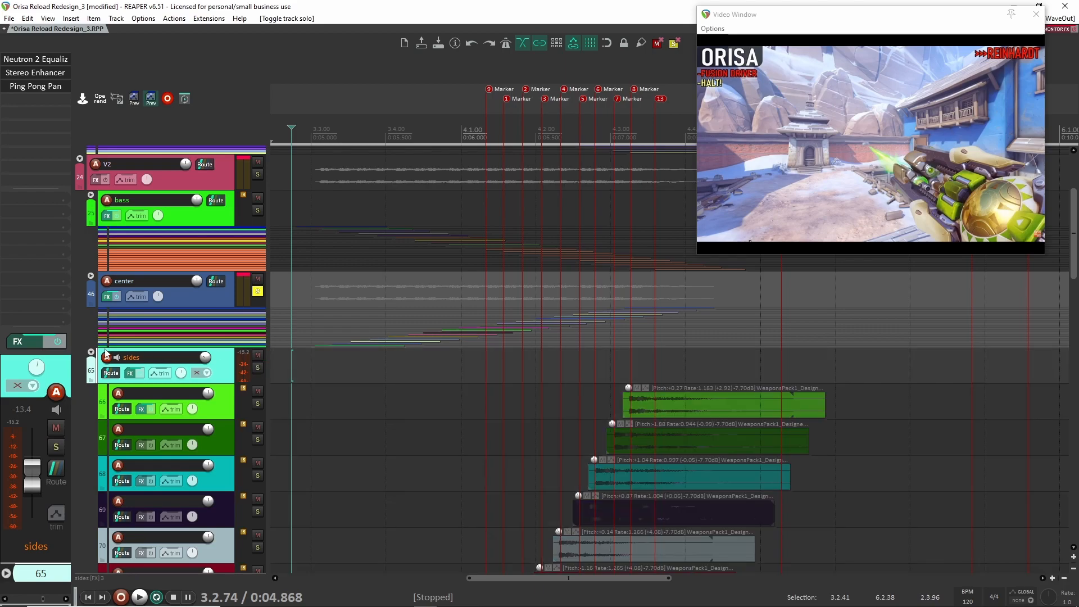
pyautogui.click(91, 353)
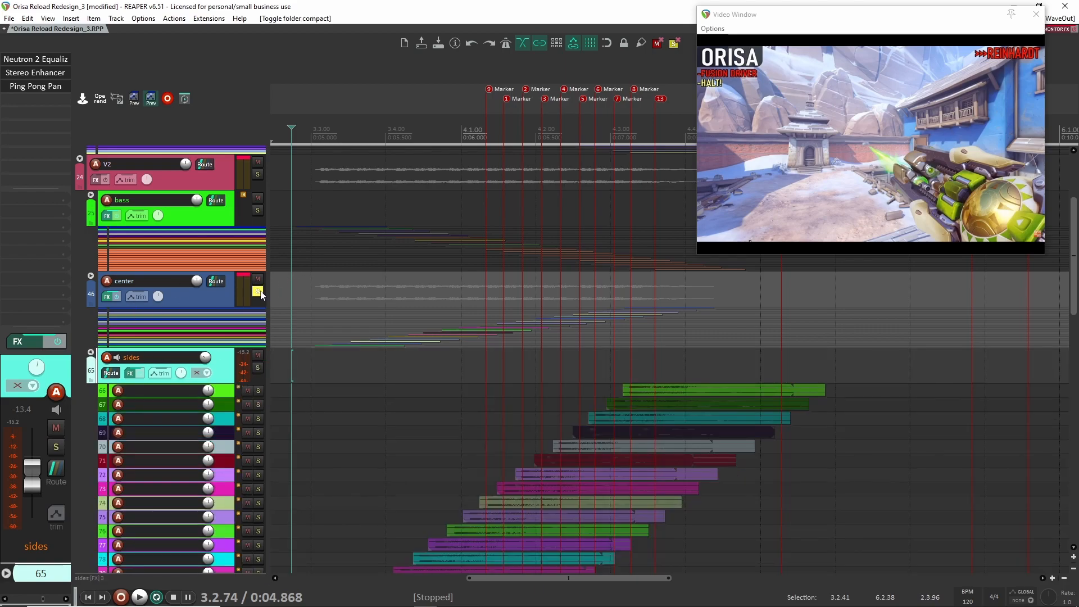
pyautogui.click(258, 291)
pyautogui.click(90, 353)
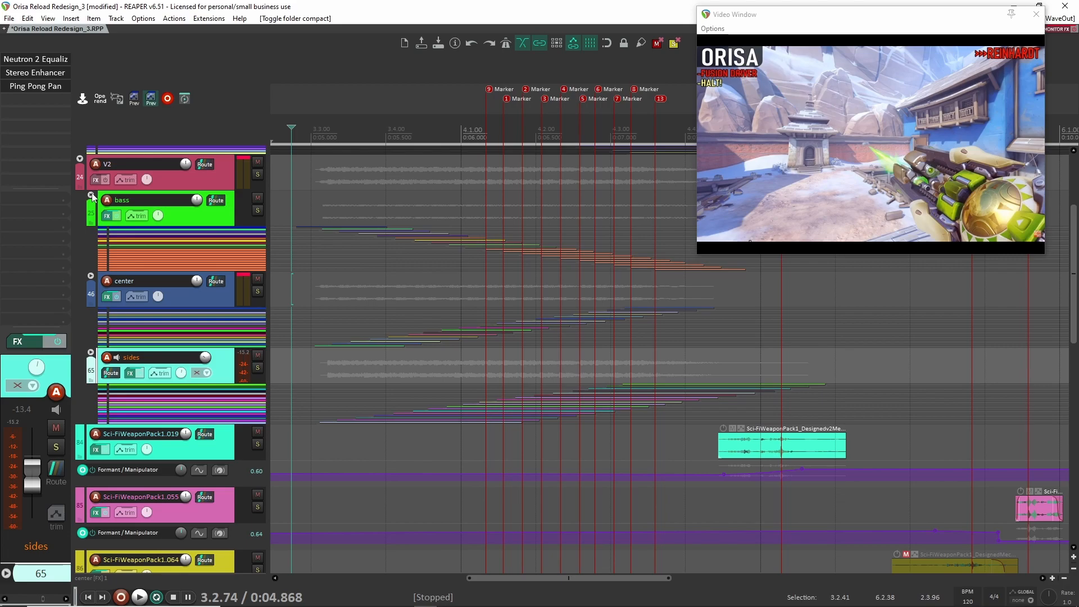
# - Expand the bass folder, then play the original Orisa Reload_DAW track soloed and unsolo it again
pyautogui.click(90, 194)
pyautogui.scroll(3, 357, 331)
pyautogui.hscroll(-2, 357, 332)
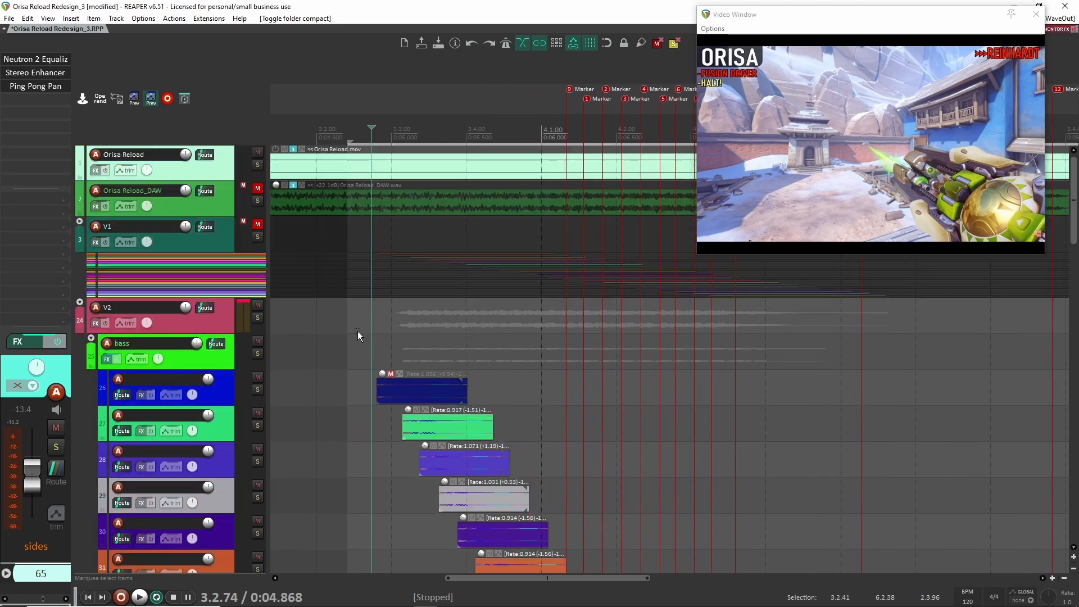
pyautogui.click(257, 201)
pyautogui.press('space')
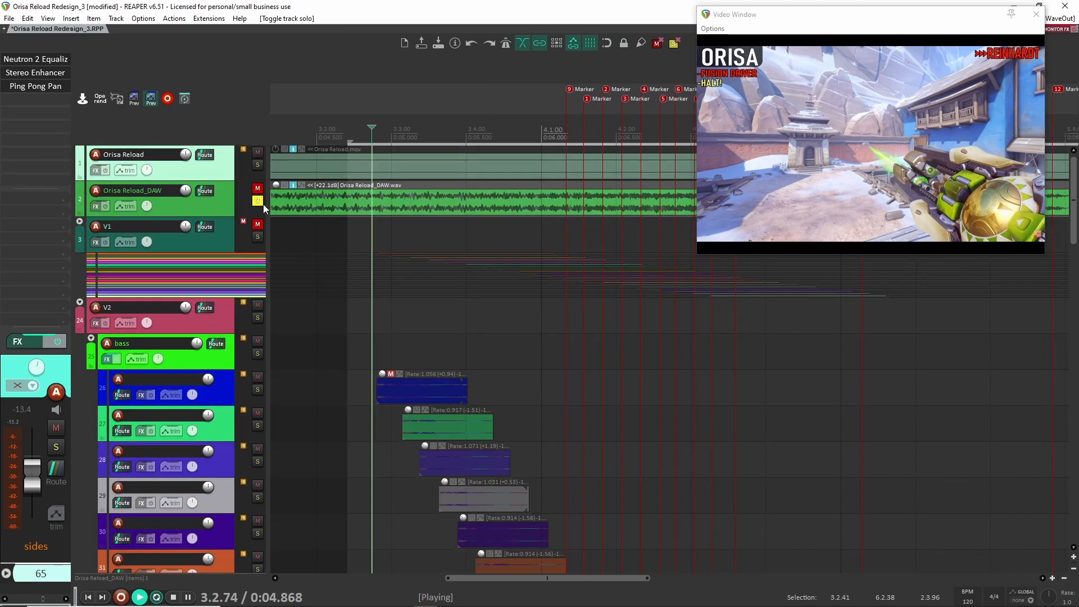
pyautogui.press('space')
pyautogui.click(258, 201)
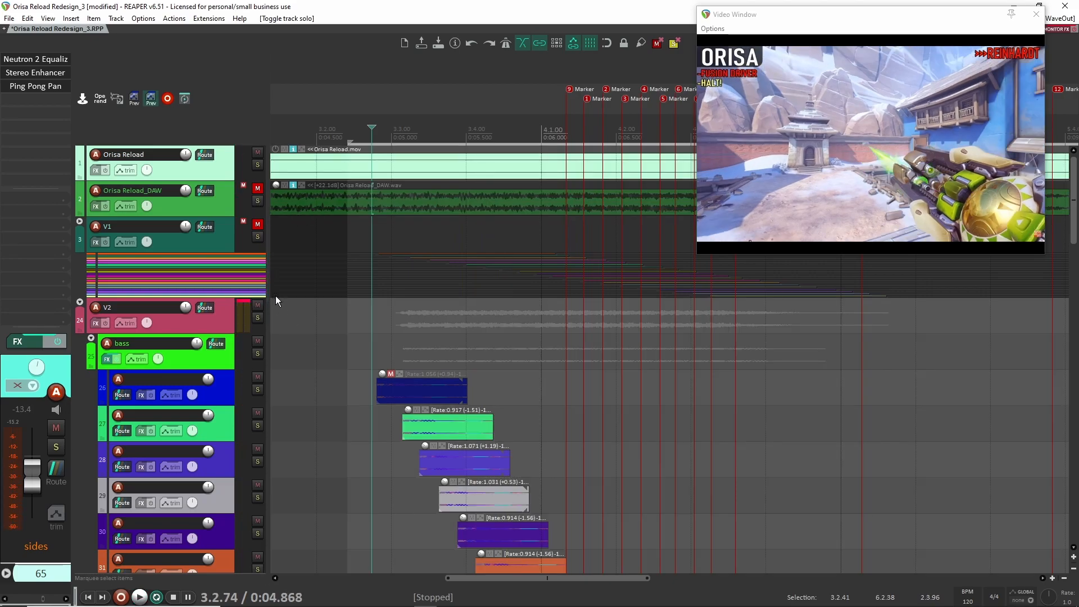
# - Solo and select the bass folder, then play it while examining its child tracks and Super_Kick32 clips
pyautogui.click(257, 353)
pyautogui.scroll(-3, 356, 372)
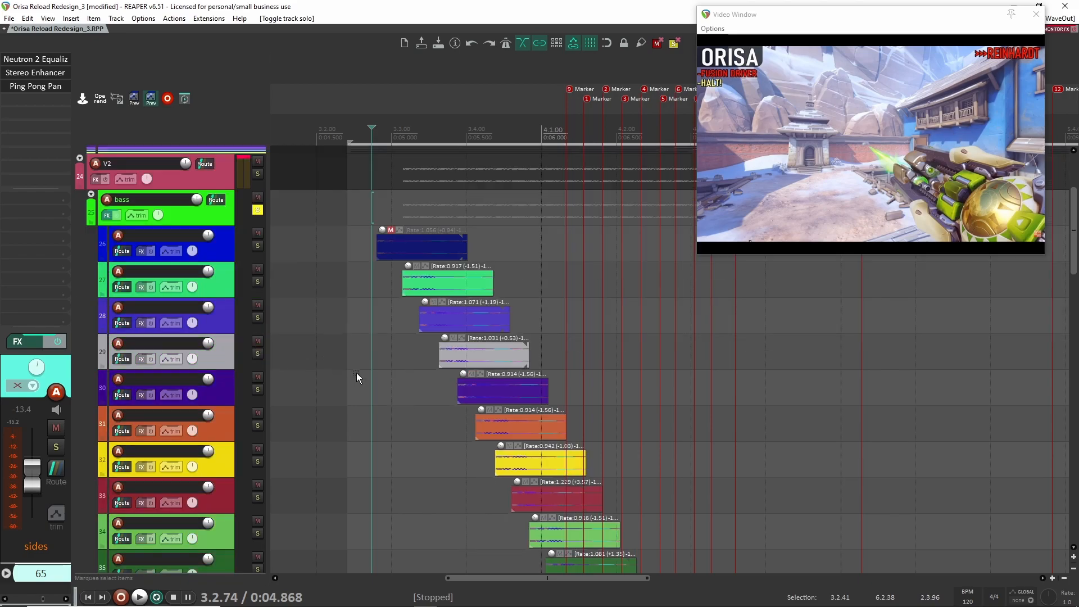
pyautogui.scroll(-2, 361, 376)
pyautogui.scroll(-2, 219, 278)
pyautogui.click(207, 218)
pyautogui.press('space')
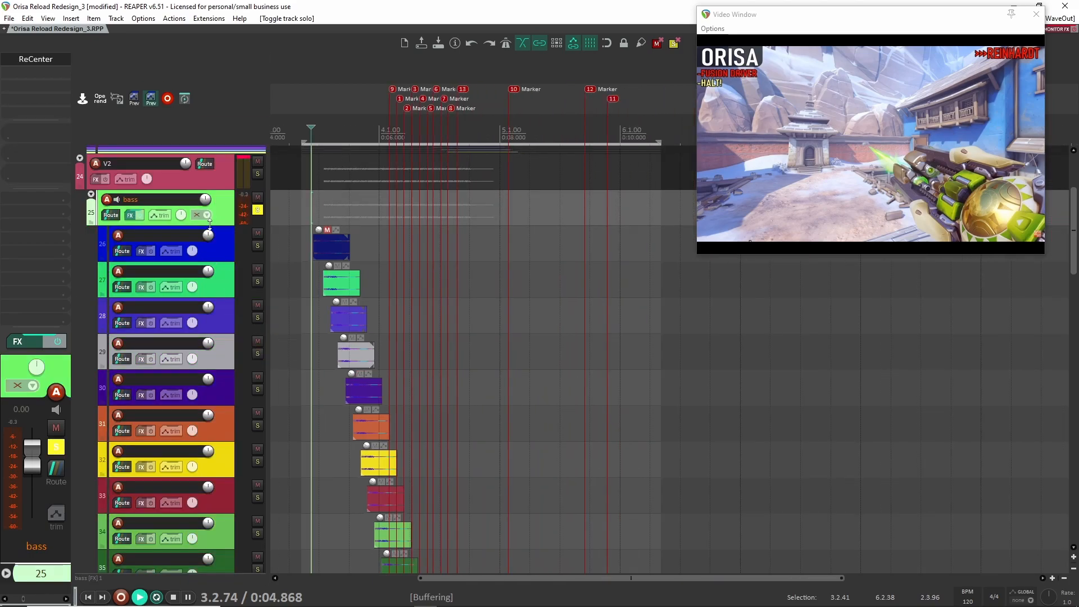
pyautogui.scroll(-5, 308, 310)
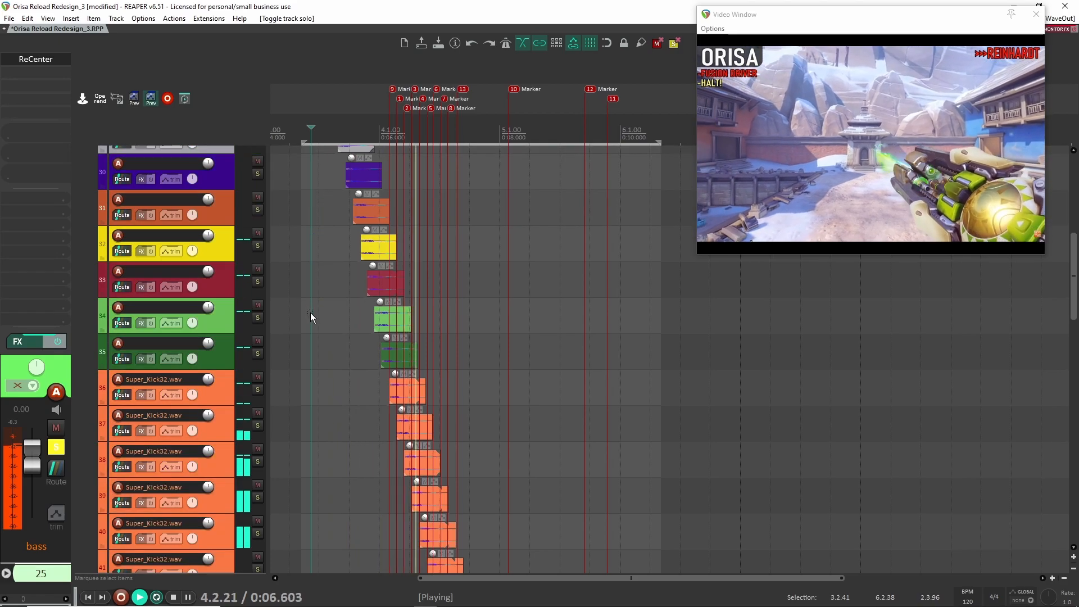
pyautogui.press('space')
pyautogui.scroll(6, 222, 275)
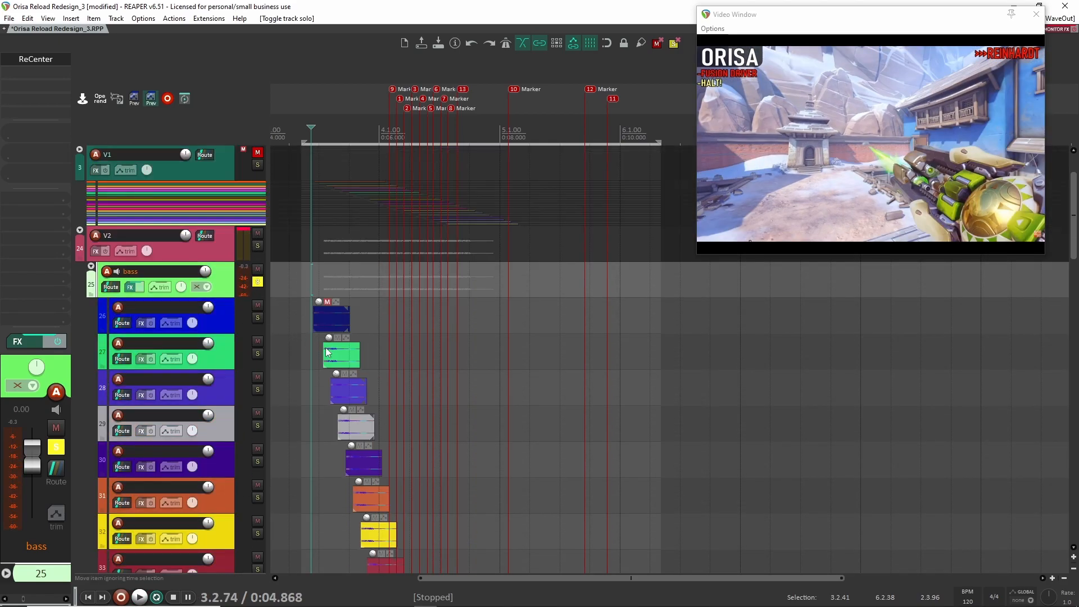
# - Open ReCenter on the bass folder, compare the layer with it bypassed and enabled during playback, and close it left enabled
pyautogui.click(51, 57)
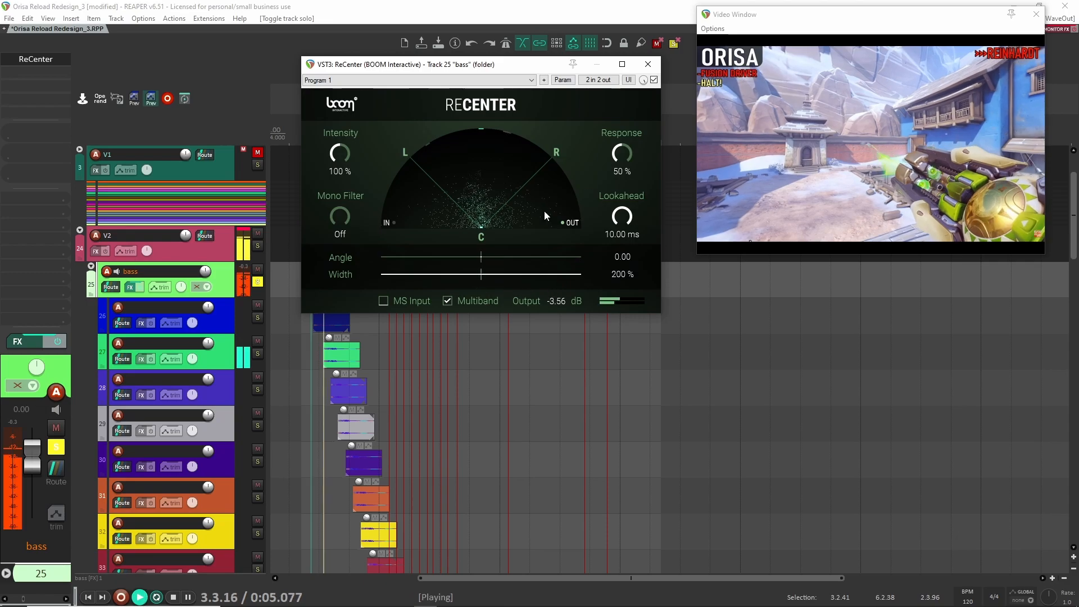
pyautogui.click(654, 80)
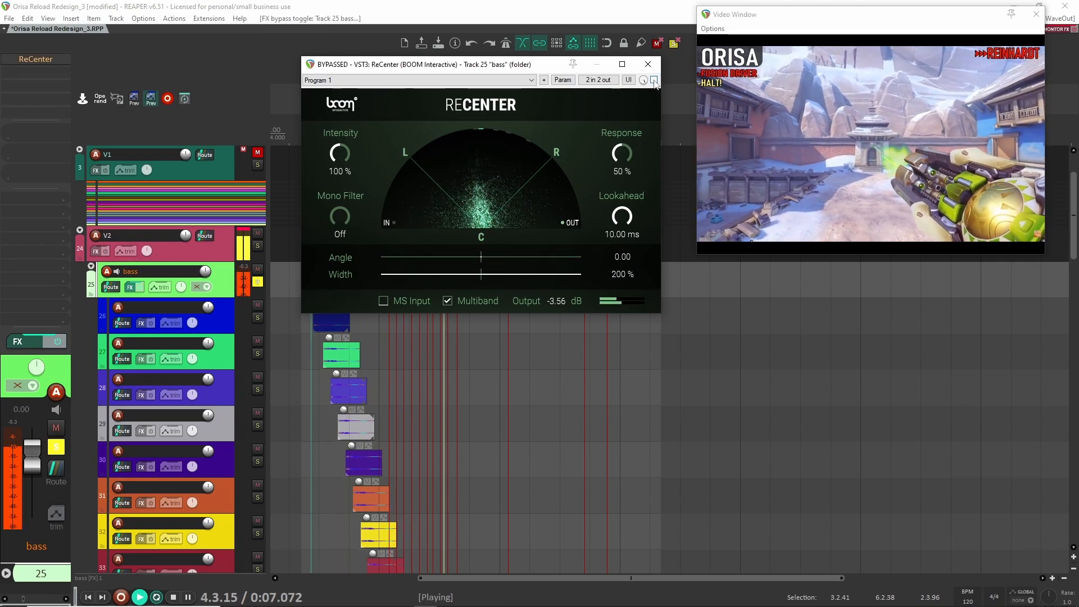
pyautogui.click(654, 80)
pyautogui.click(654, 80)
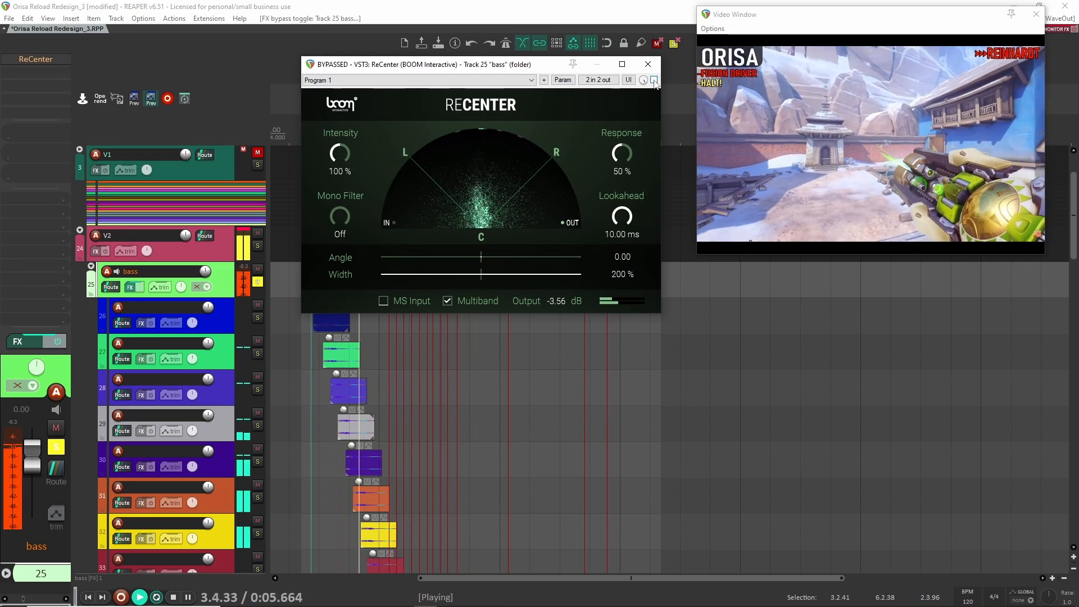
pyautogui.click(654, 79)
pyautogui.press('space')
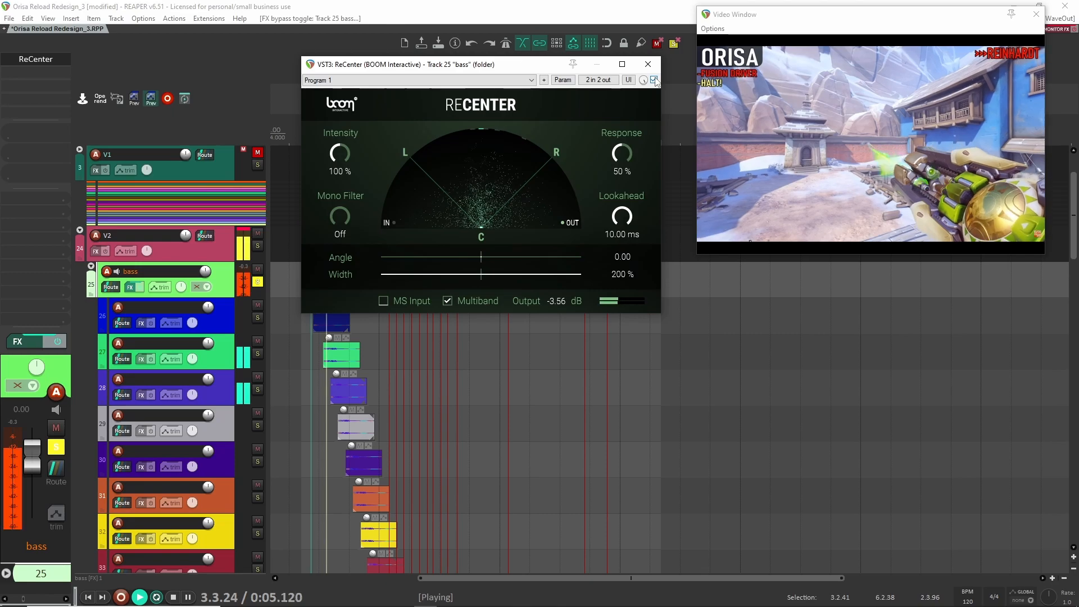
pyautogui.click(654, 79)
pyautogui.click(653, 80)
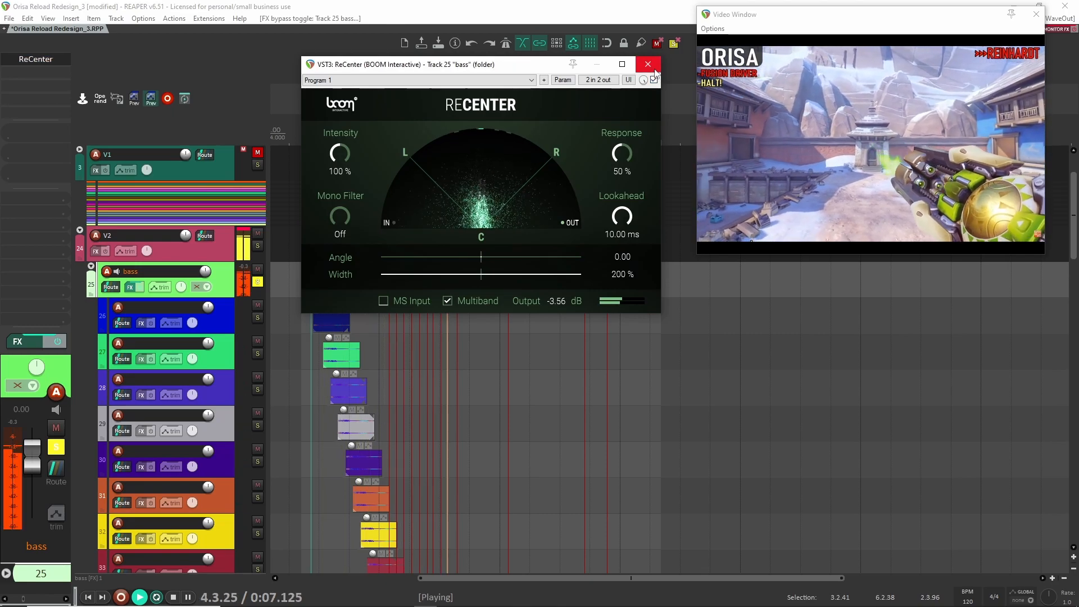
pyautogui.press('space')
pyautogui.click(648, 64)
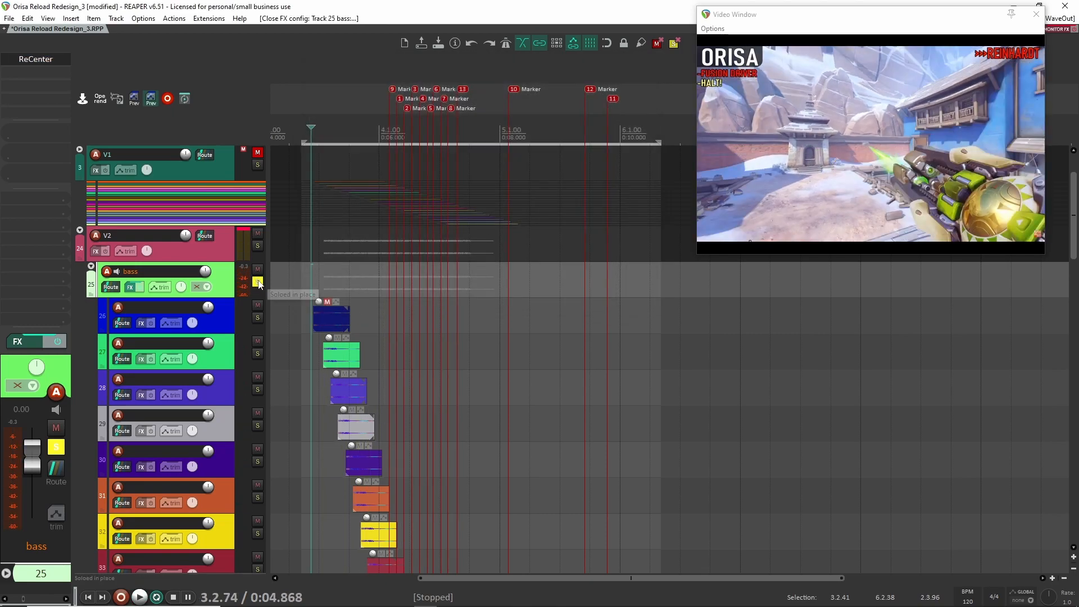
# - Unsolo bass, compact its child tracks and play the soloed V2 folder with bass muted, then unmute bass
pyautogui.click(257, 282)
pyautogui.click(91, 267)
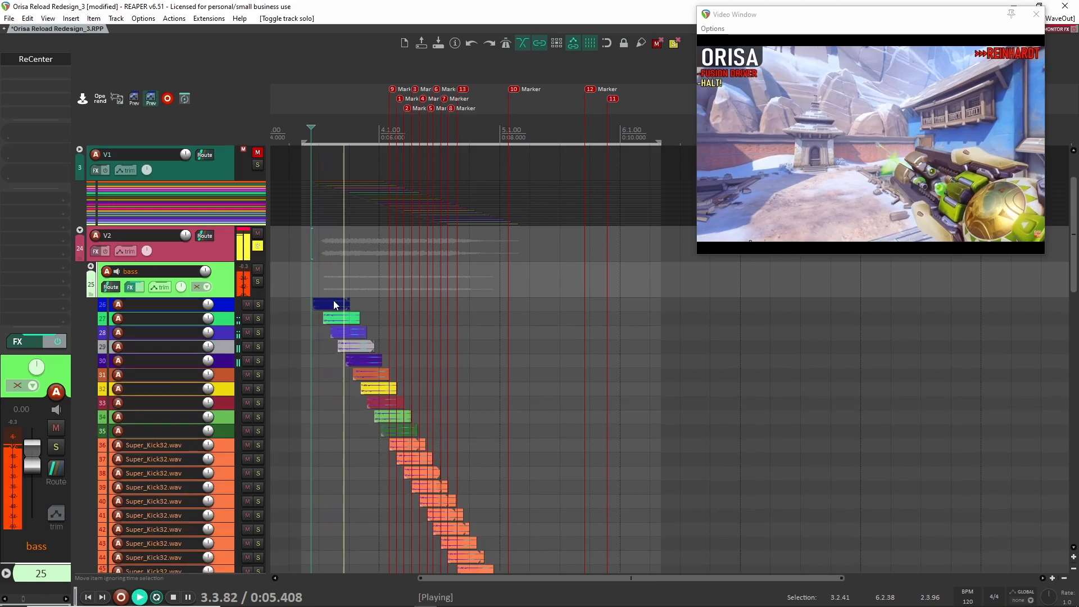
pyautogui.click(258, 270)
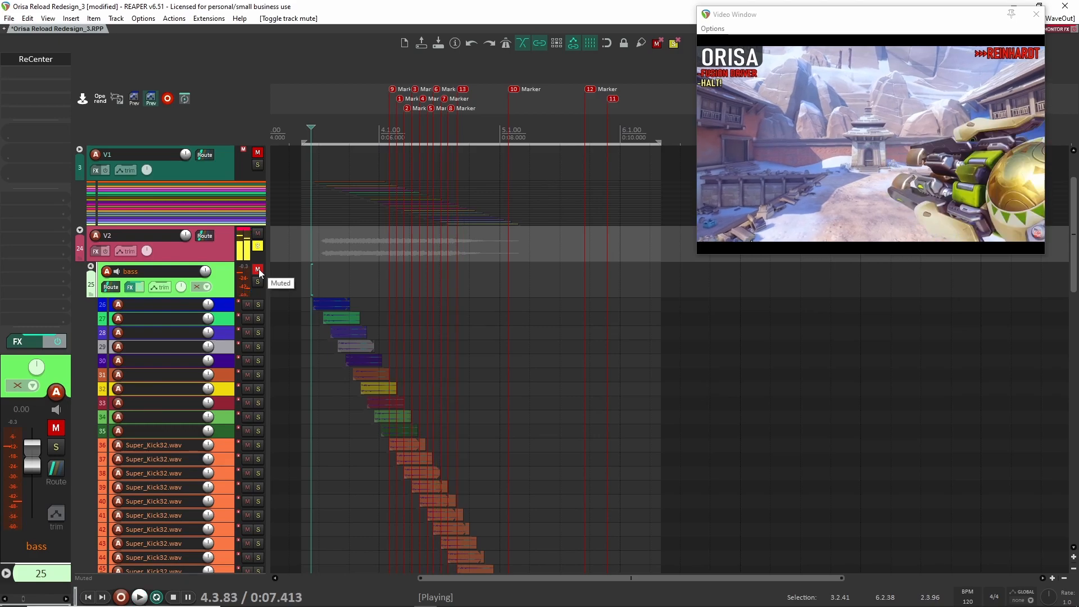
pyautogui.click(259, 270)
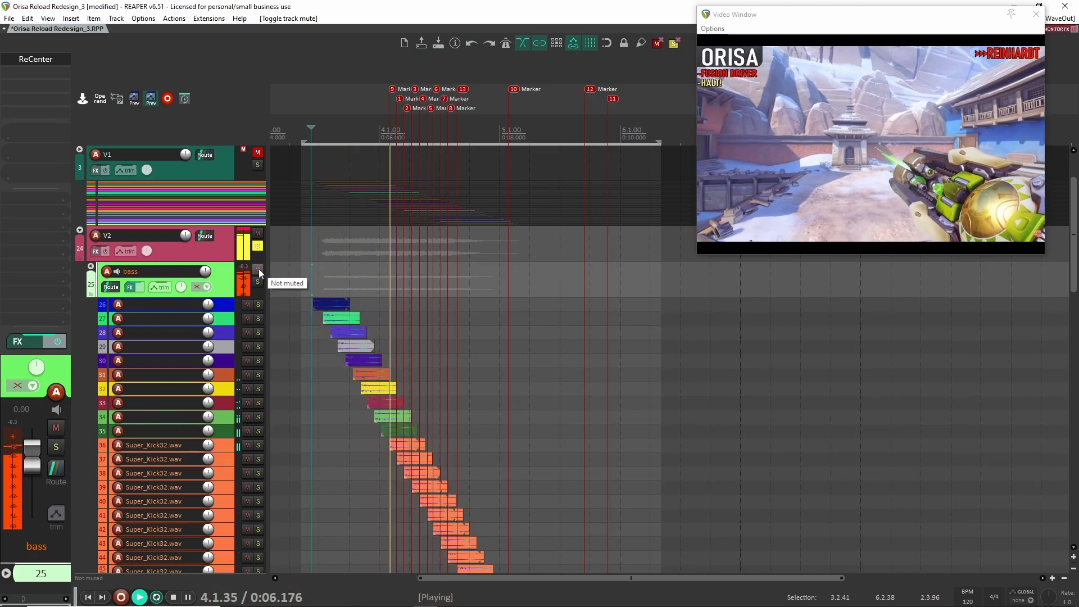
# - Collapse the bass folder fully, play the complete V2 mix and compact the V2 folder's tracks
pyautogui.click(91, 266)
pyautogui.press('space')
pyautogui.press('space')
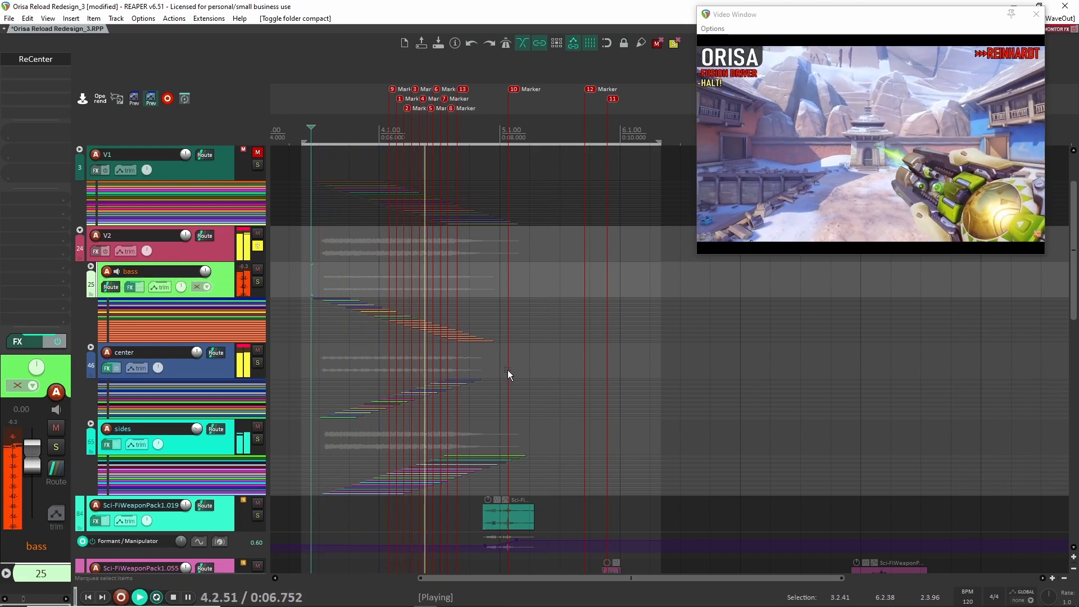
pyautogui.press('space')
pyautogui.click(80, 230)
pyautogui.click(81, 229)
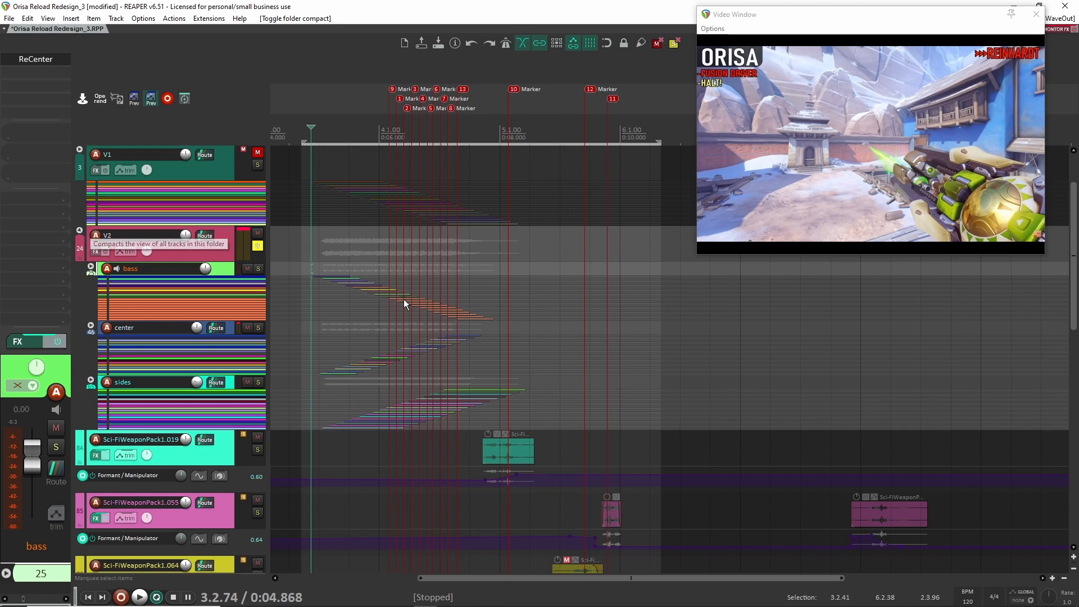
# - Unsolo the V2 folder to bring the other unmuted tracks back into the mix
pyautogui.scroll(8, 486, 330)
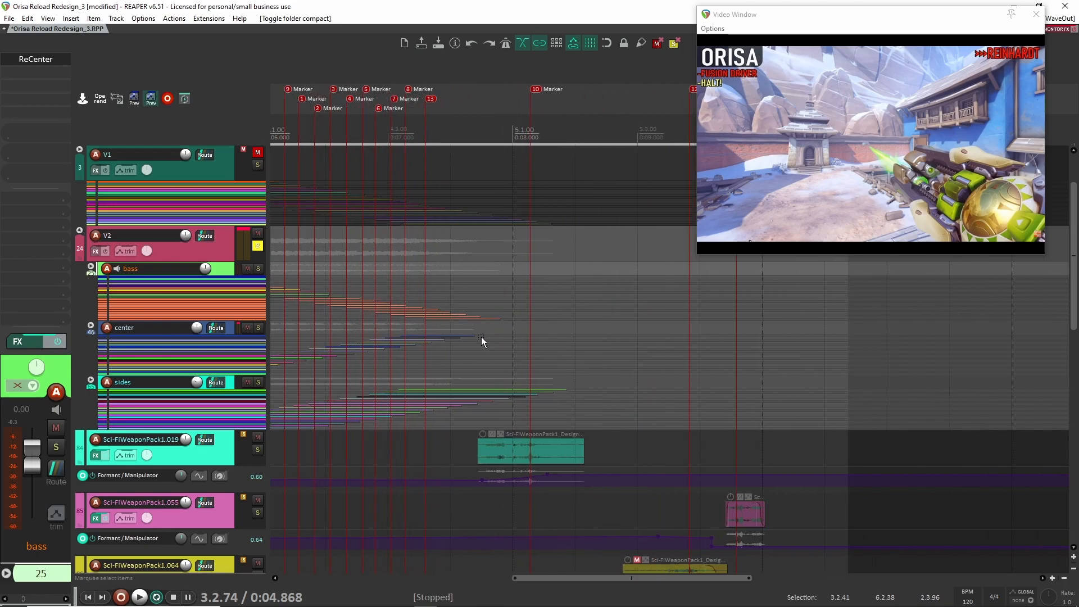
pyautogui.scroll(-5, 314, 267)
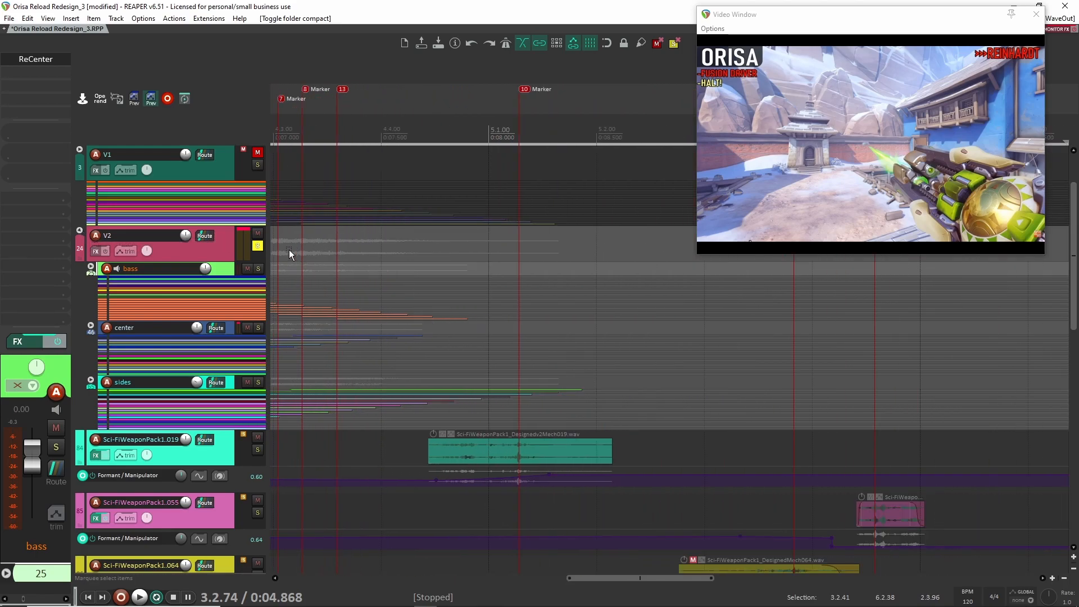
pyautogui.click(259, 245)
pyautogui.scroll(-2, 332, 285)
pyautogui.moveTo(334, 285); pyautogui.dragTo(584, 393)
pyautogui.scroll(3, 575, 383)
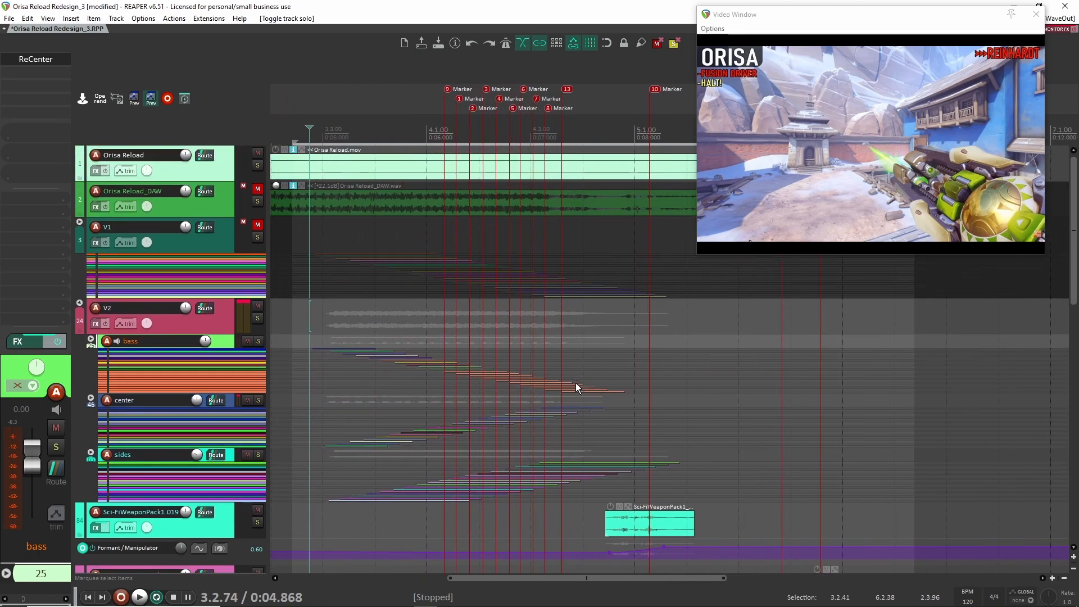
pyautogui.scroll(-3, 573, 379)
pyautogui.scroll(3, 575, 387)
pyautogui.scroll(-3, 573, 387)
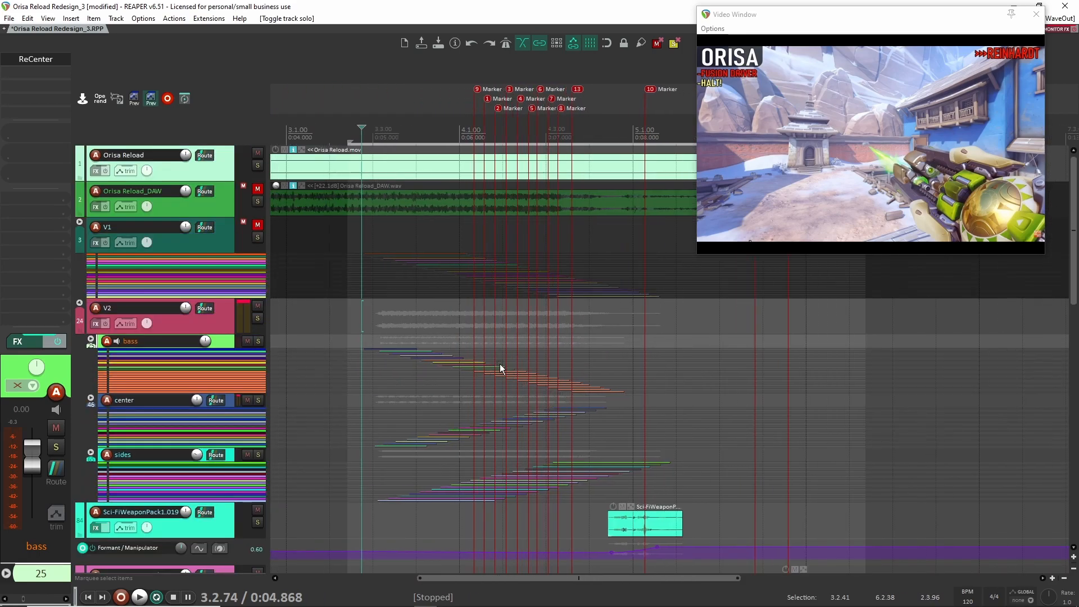
# - Examine the original Orisa Reload_DAW waveform, the V2 layers and the individual sound-effect tracks that follow them
pyautogui.scroll(3, 501, 315)
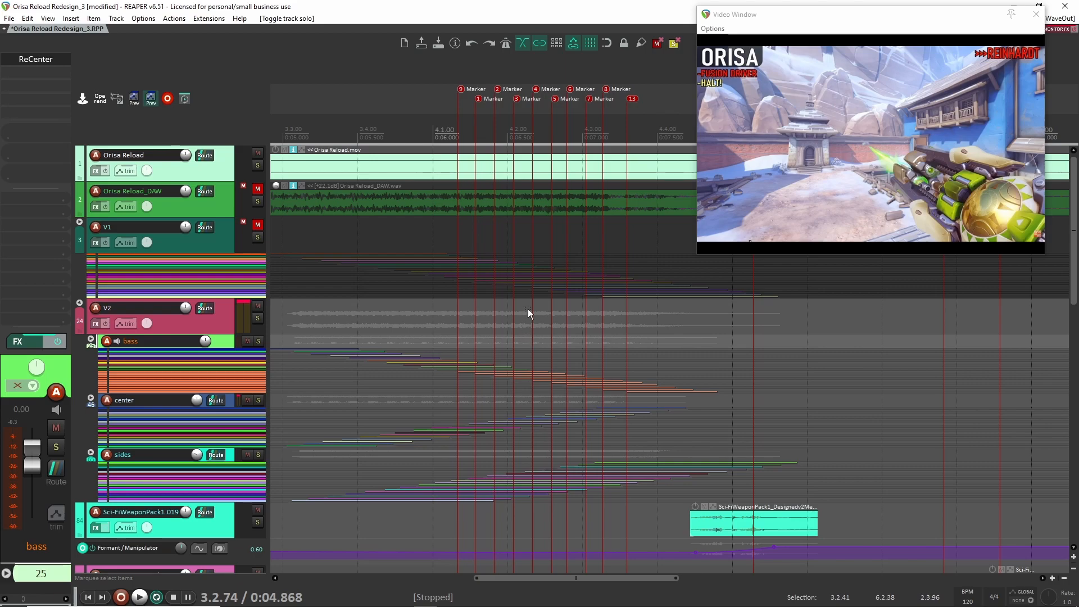
pyautogui.click(372, 196)
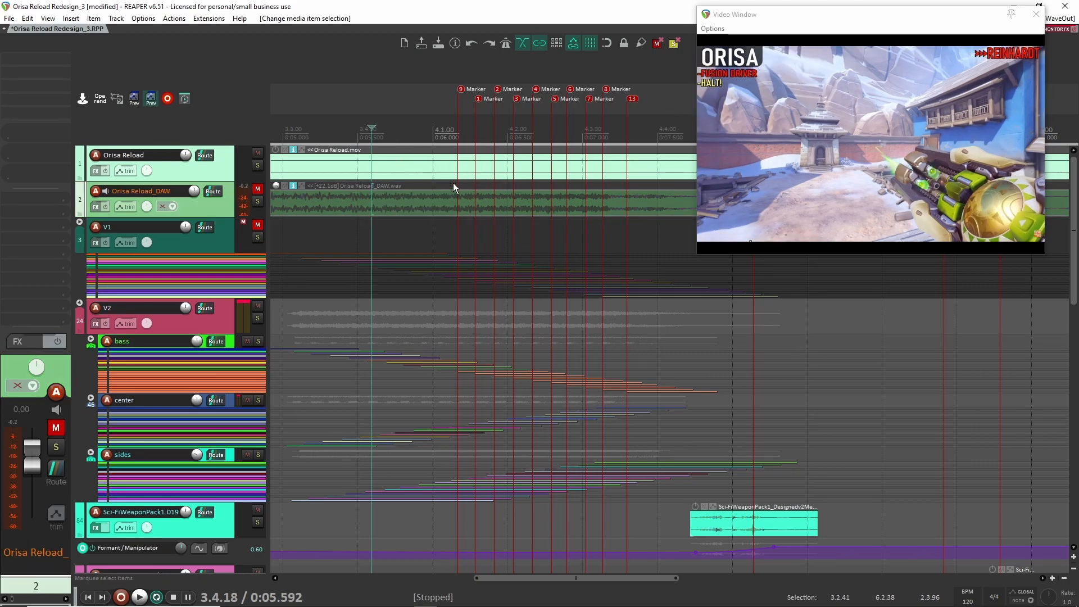
pyautogui.scroll(-3, 584, 354)
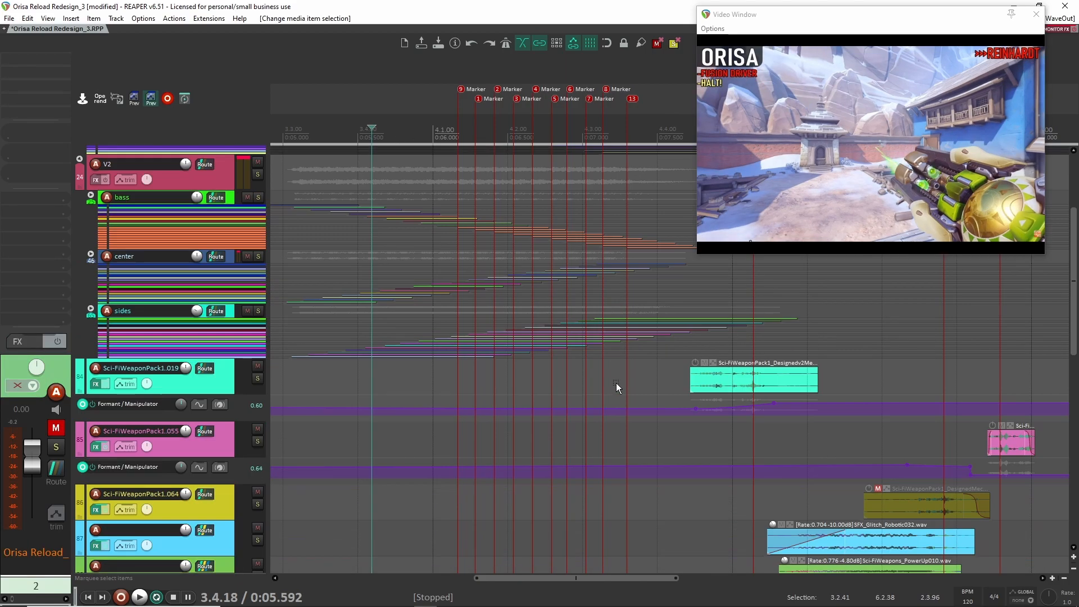
pyautogui.scroll(-6, 615, 384)
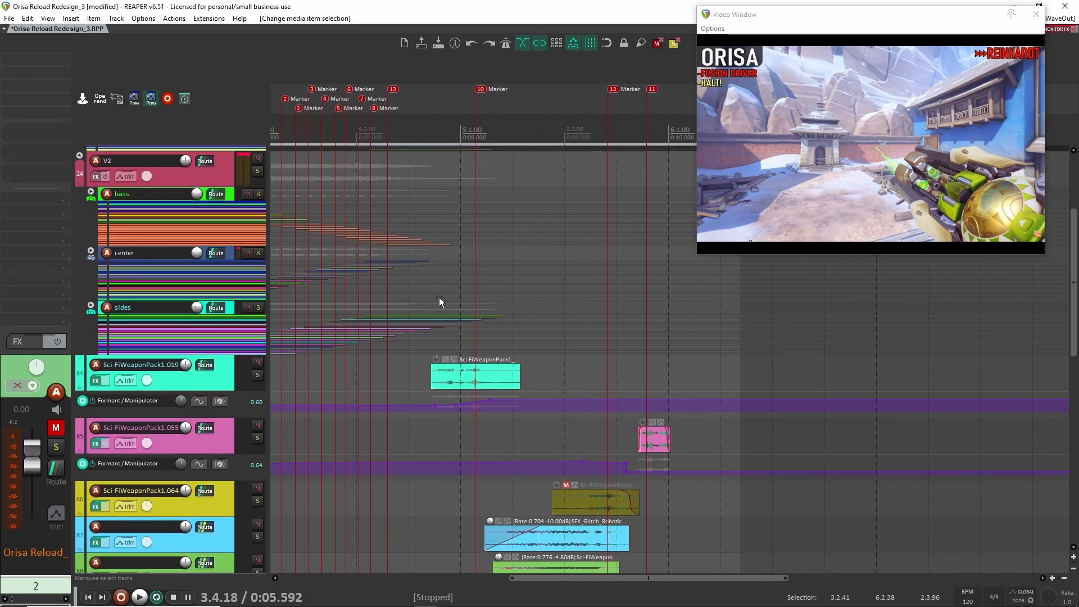
pyautogui.scroll(3, 395, 281)
pyautogui.scroll(-2, 399, 292)
pyautogui.moveTo(445, 288); pyautogui.dragTo(474, 289)
pyautogui.scroll(1, 475, 292)
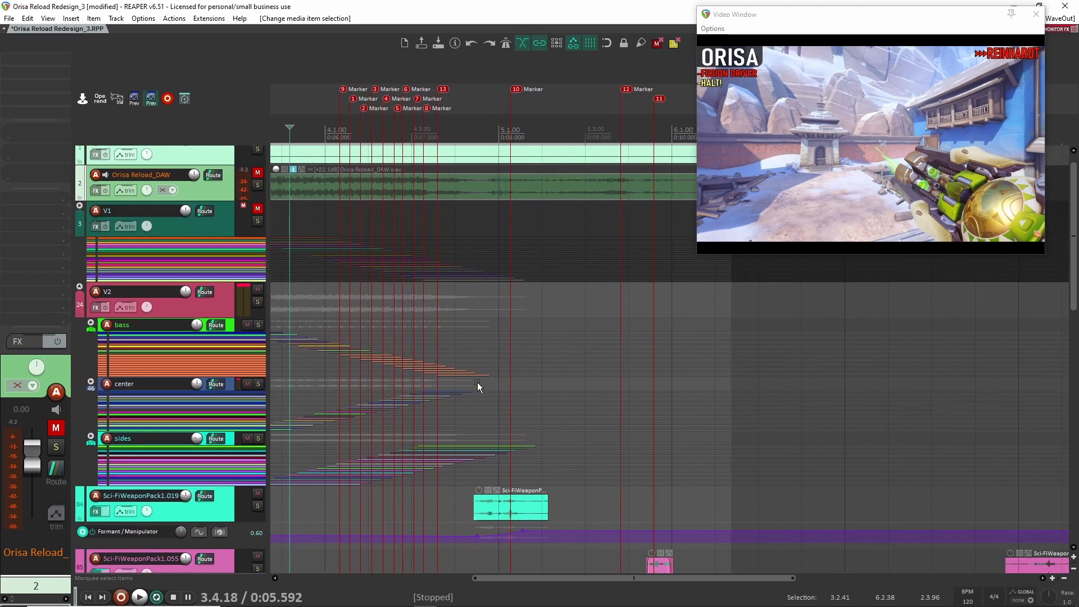
pyautogui.scroll(1, 508, 382)
pyautogui.scroll(-2, 655, 386)
pyautogui.scroll(2, 652, 381)
pyautogui.scroll(-1, 649, 377)
pyautogui.scroll(-3, 695, 388)
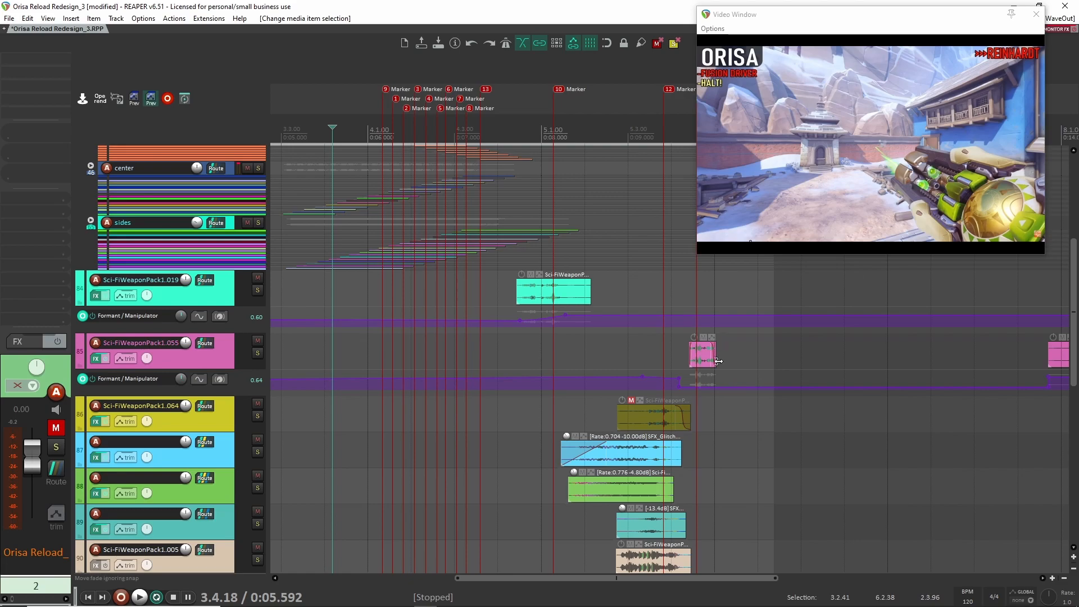
pyautogui.moveTo(756, 356); pyautogui.dragTo(611, 431)
pyautogui.scroll(2, 611, 430)
pyautogui.scroll(-1, 477, 298)
pyautogui.moveTo(478, 296); pyautogui.dragTo(568, 316)
pyautogui.scroll(-1, 474, 367)
# - Place the cursor just before the Sci-FiWeaponPack1.019 clip and look over the remaining effect tracks down to UIGlitch_Servos
pyautogui.scroll(-3, 573, 313)
pyautogui.scroll(1, 556, 323)
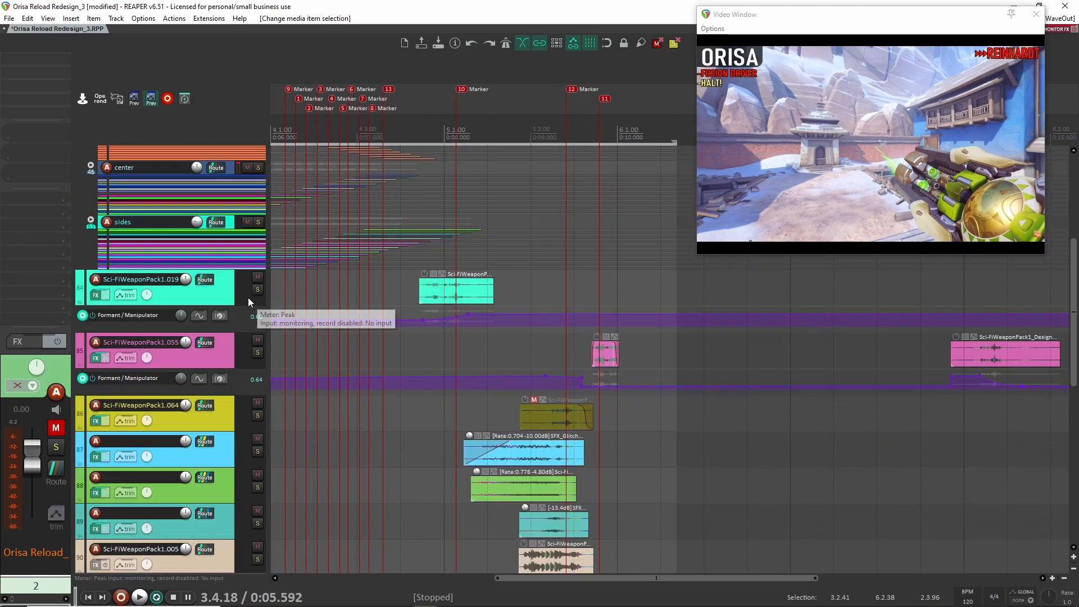
pyautogui.click(402, 290)
pyautogui.scroll(-3, 464, 315)
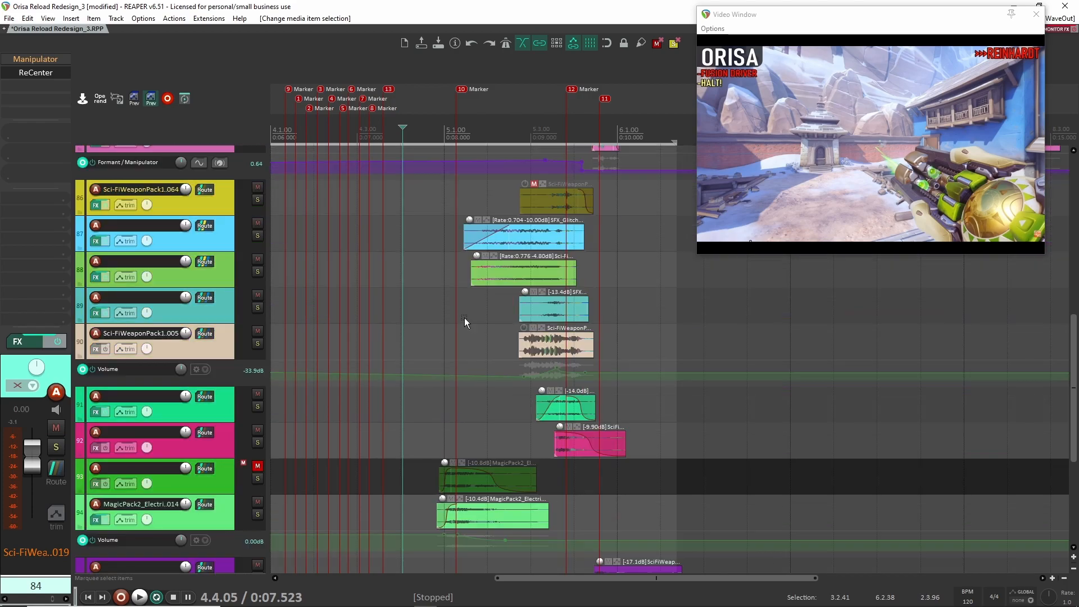
pyautogui.scroll(1, 469, 343)
pyautogui.scroll(-3, 468, 347)
pyautogui.scroll(5, 467, 348)
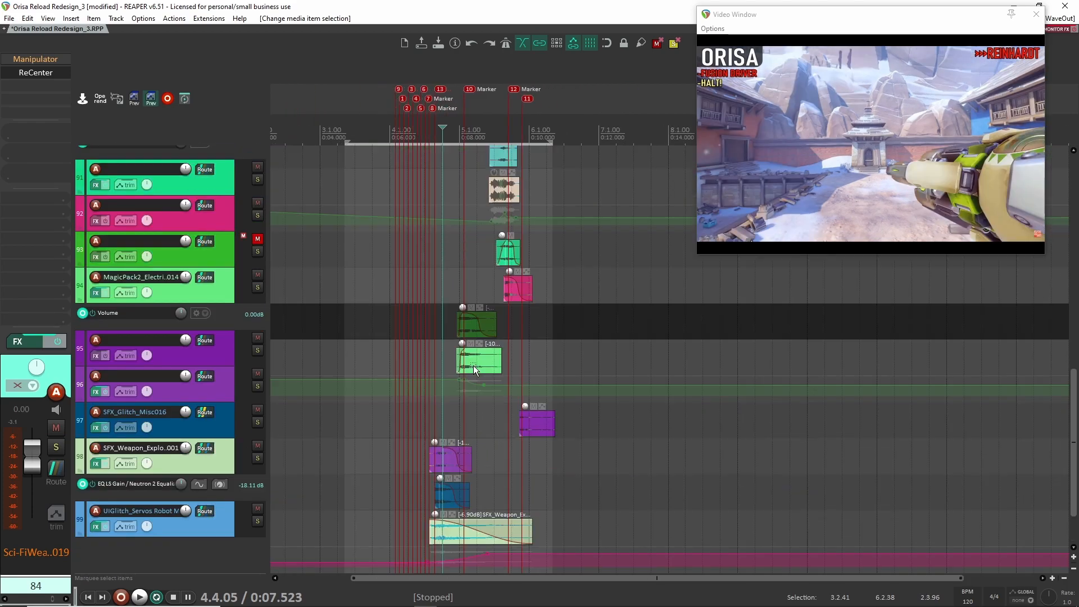
pyautogui.scroll(3, 477, 277)
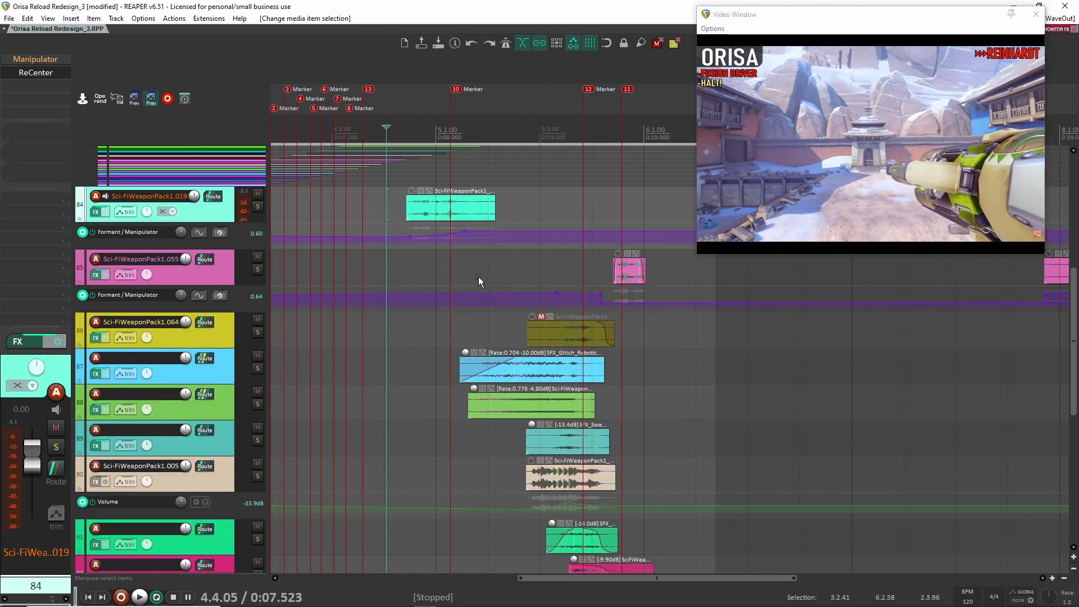
pyautogui.scroll(10, 299, 247)
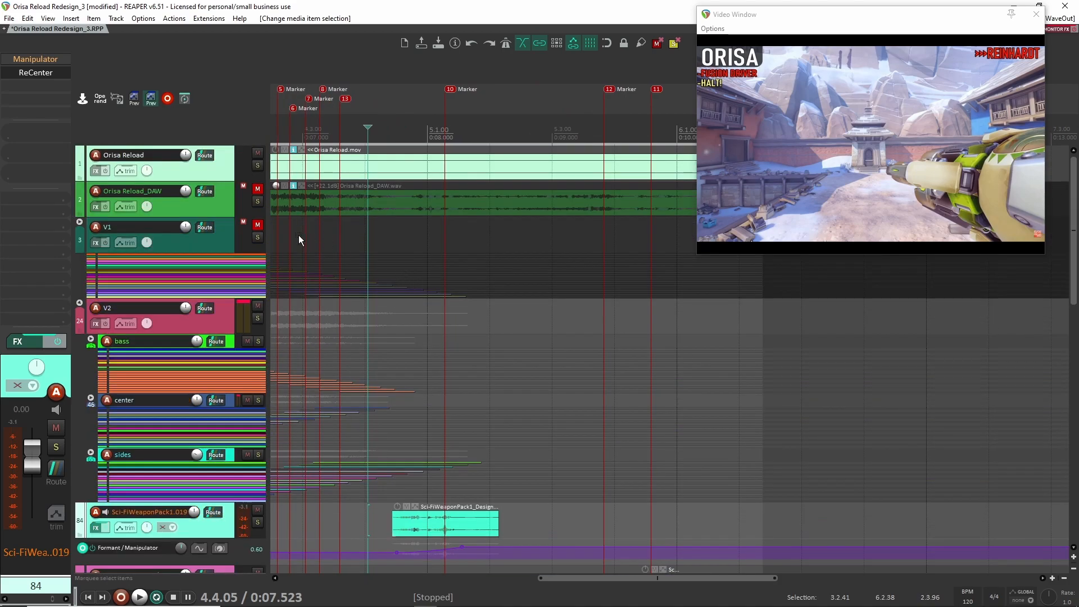
# - Solo Orisa Reload_DAW, mark the time range from 4.3.70 to 5.1.32 in it, and unsolo the track
pyautogui.click(257, 202)
pyautogui.scroll(-4, 464, 262)
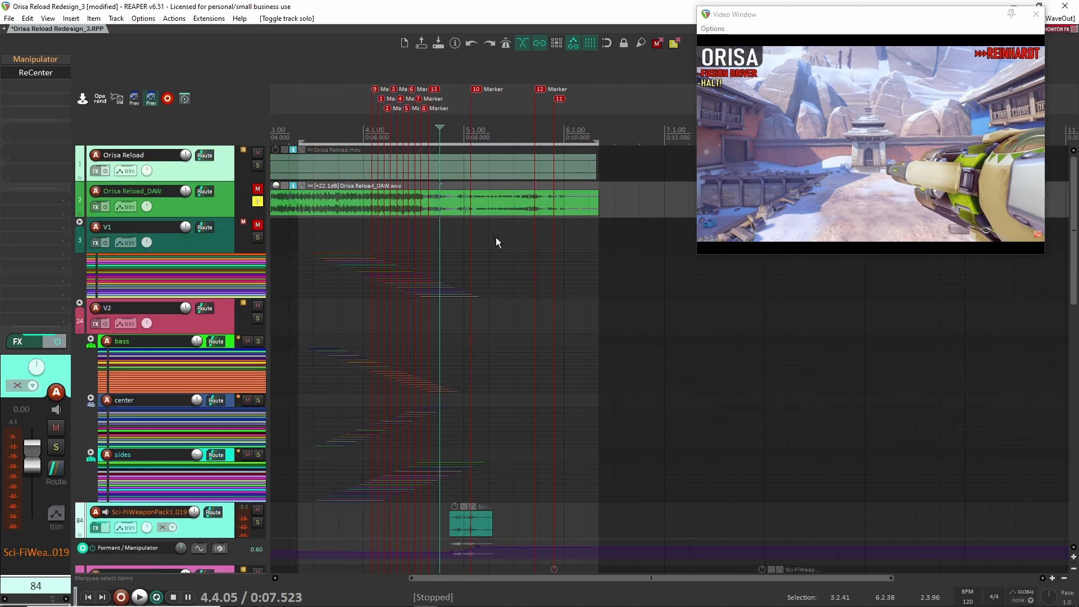
pyautogui.moveTo(440, 128); pyautogui.dragTo(574, 140)
pyautogui.moveTo(432, 140); pyautogui.dragTo(473, 141)
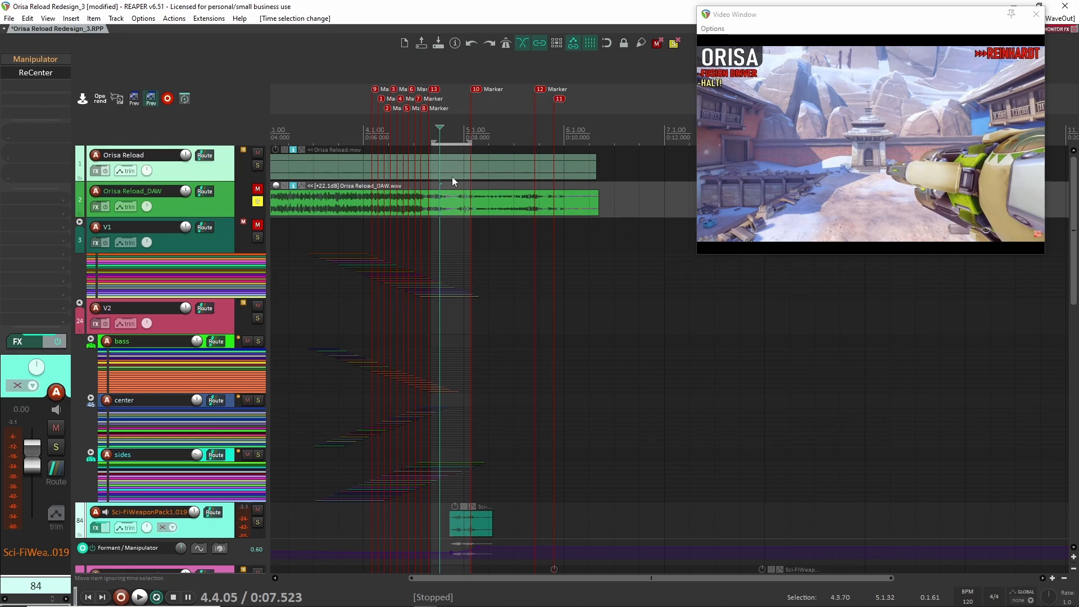
pyautogui.click(261, 202)
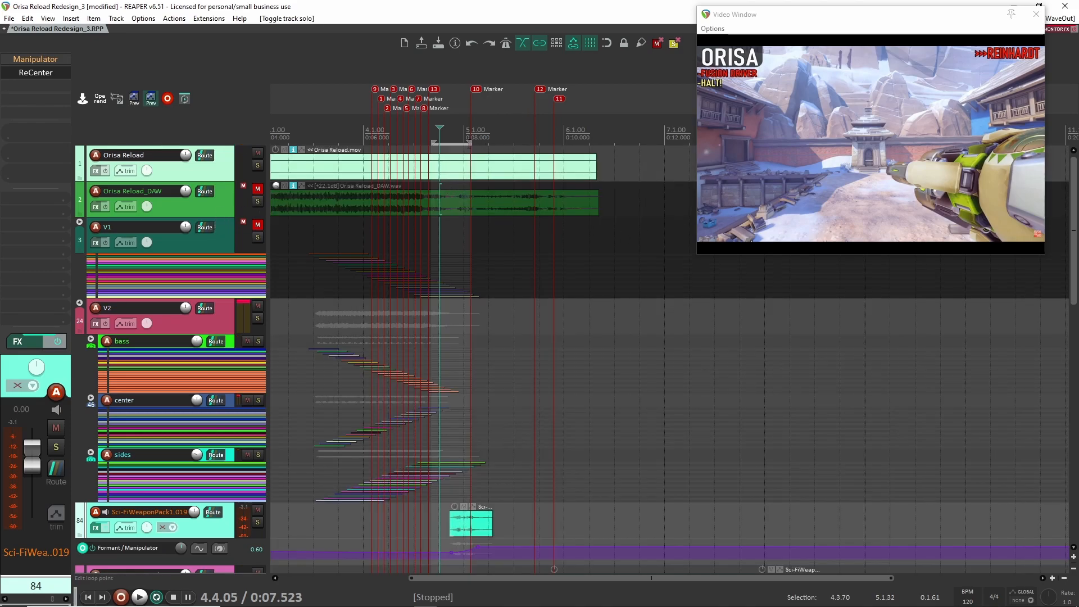
# - Set the time selection to the Orisa Reload_DAW item and place the edit cursor at 4.3.84
pyautogui.click(539, 204)
pyautogui.press('t')
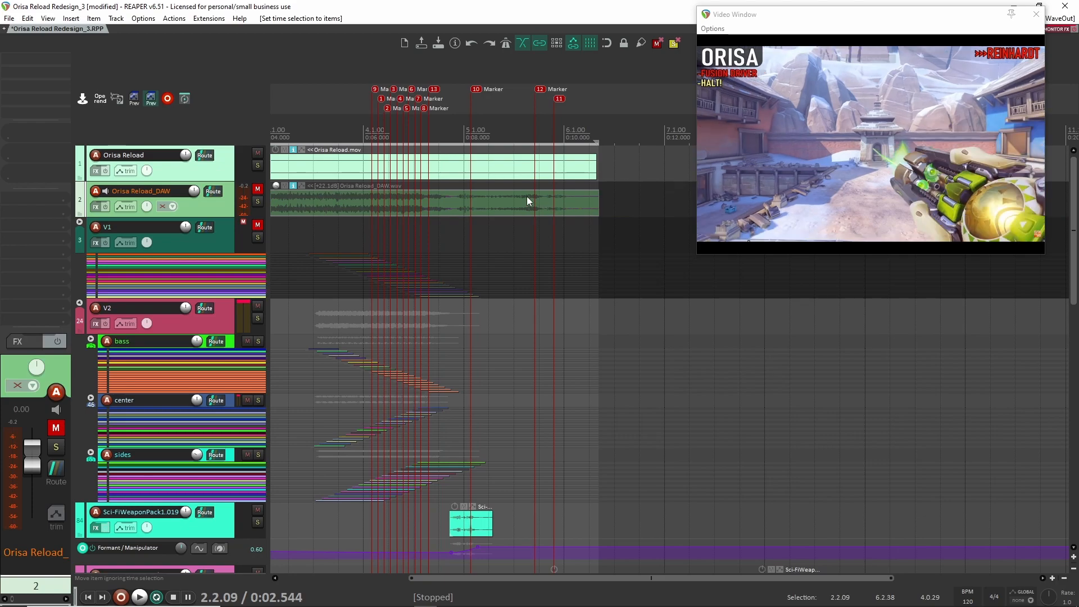
pyautogui.click(434, 197)
# - Solo the Sci-FiWeaponPack1.019 track and play its mech clip twice from the edit cursor
pyautogui.scroll(-2, 431, 318)
pyautogui.scroll(-3, 432, 320)
pyautogui.scroll(1, 433, 325)
pyautogui.click(258, 306)
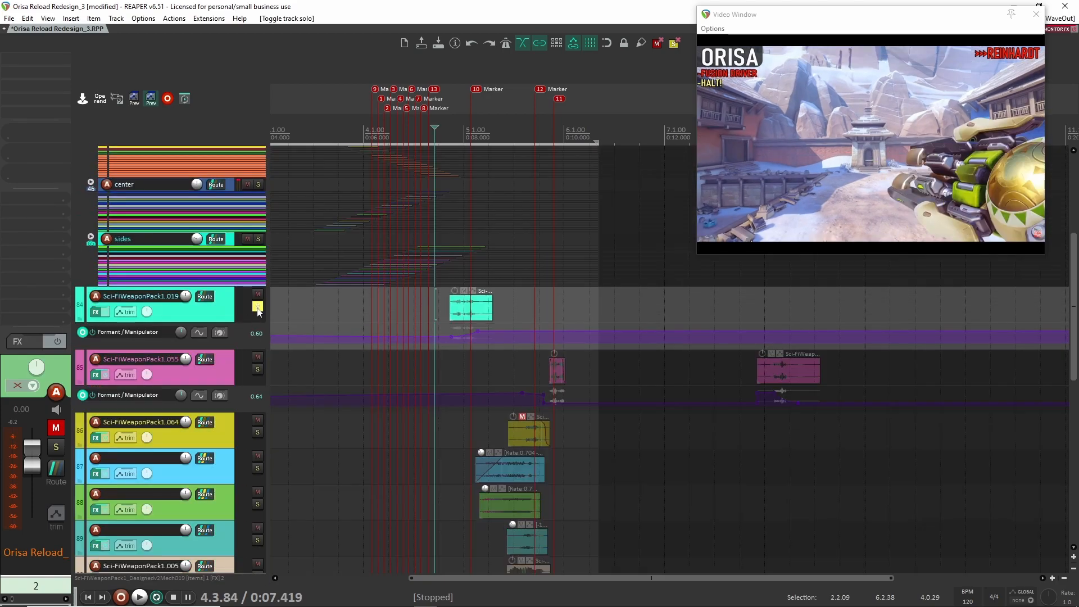
pyautogui.scroll(3, 396, 301)
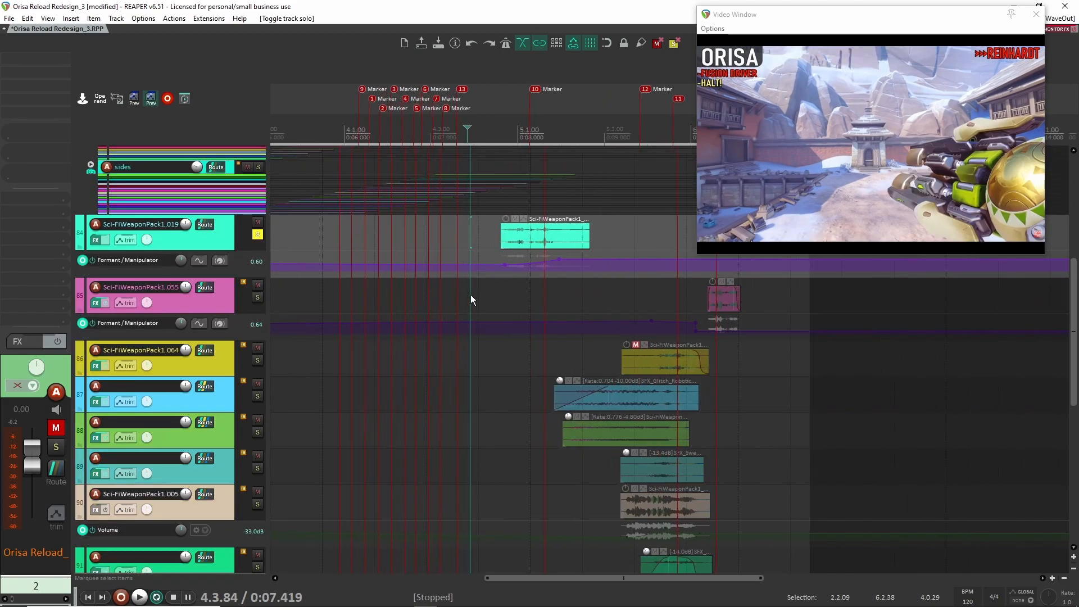
pyautogui.press('space')
pyautogui.press('space')
pyautogui.press('space')
pyautogui.press('space')
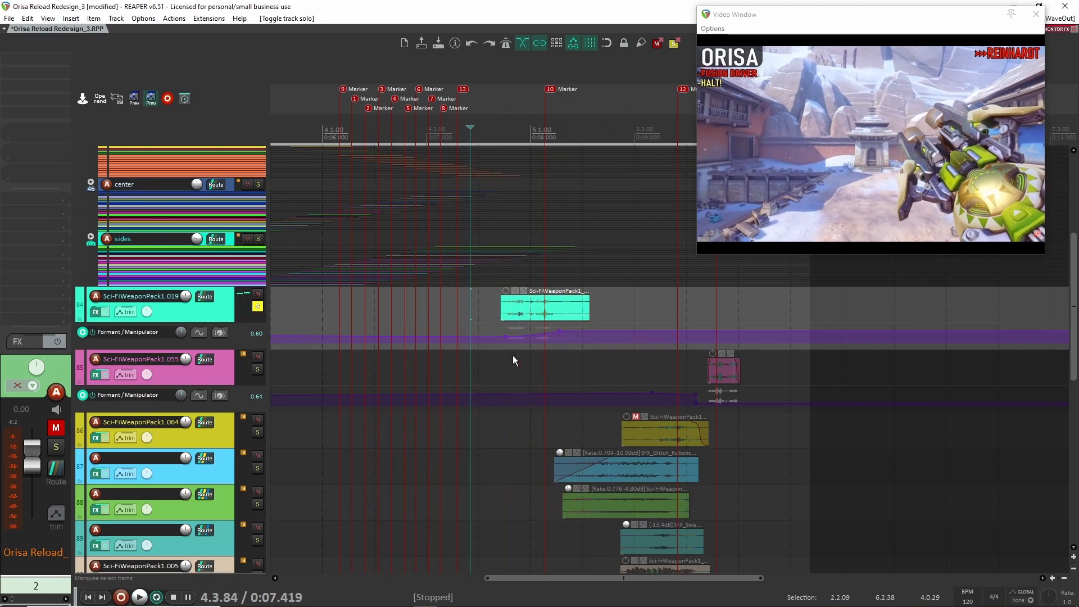
# - Open the ReCenter effect of the soloed Sci-FiWeaponPack1.019 track and move its window clear of the track's effects list
pyautogui.scroll(4, 326, 336)
pyautogui.moveTo(712, 346); pyautogui.dragTo(568, 346)
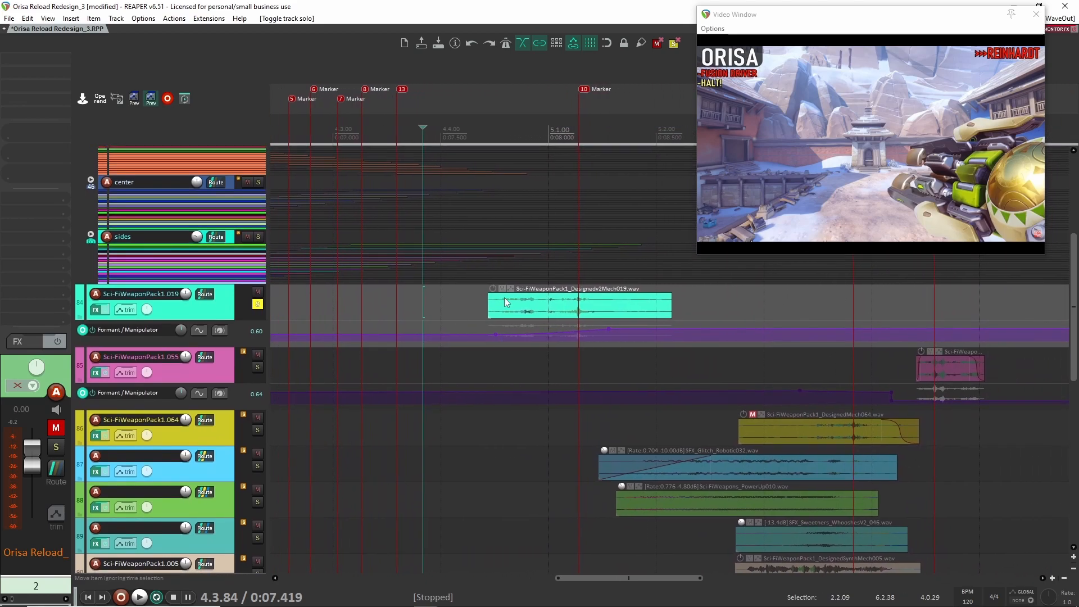
pyautogui.click(240, 309)
pyautogui.click(27, 76)
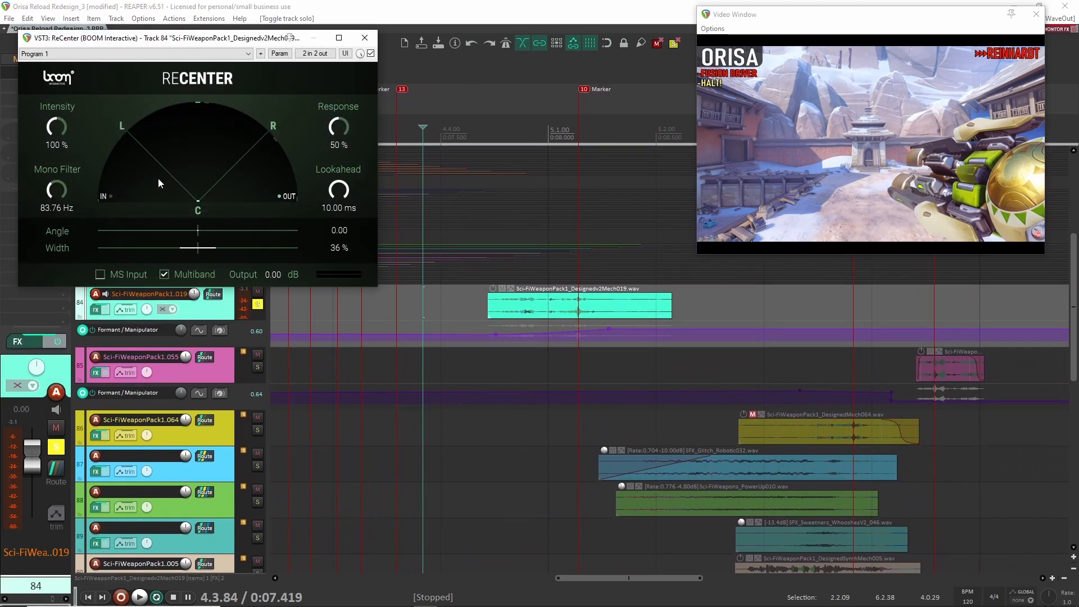
pyautogui.moveTo(218, 40); pyautogui.dragTo(371, 47)
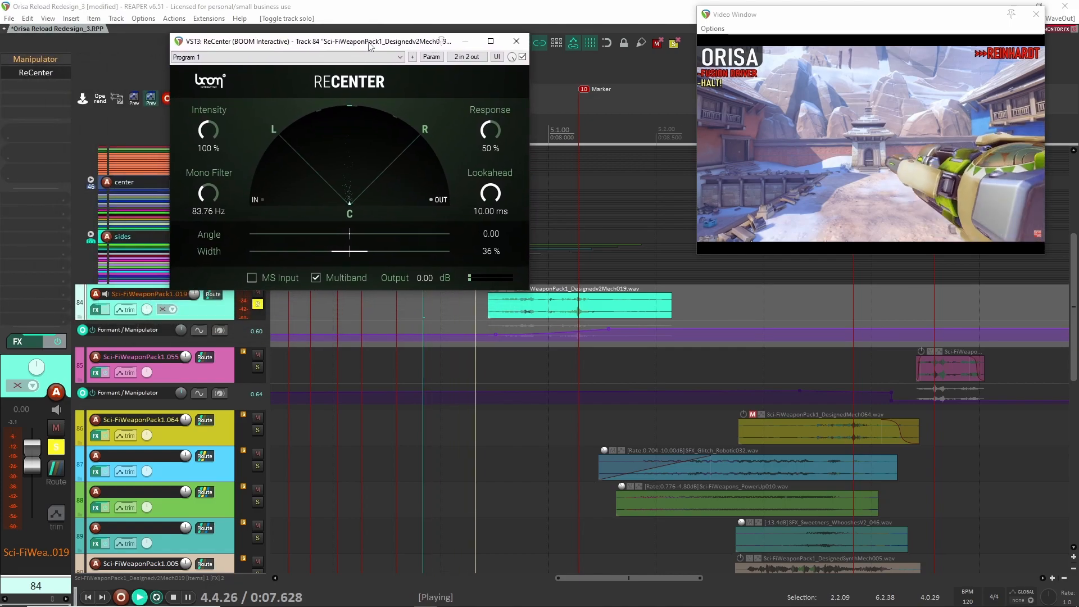
# - Compare the Sci-FiWeaponPack1.019 clip during playback with ReCenter enabled and bypassed, leaving it enabled
pyautogui.press('space')
pyautogui.press('space')
pyautogui.press('space')
pyautogui.press('space')
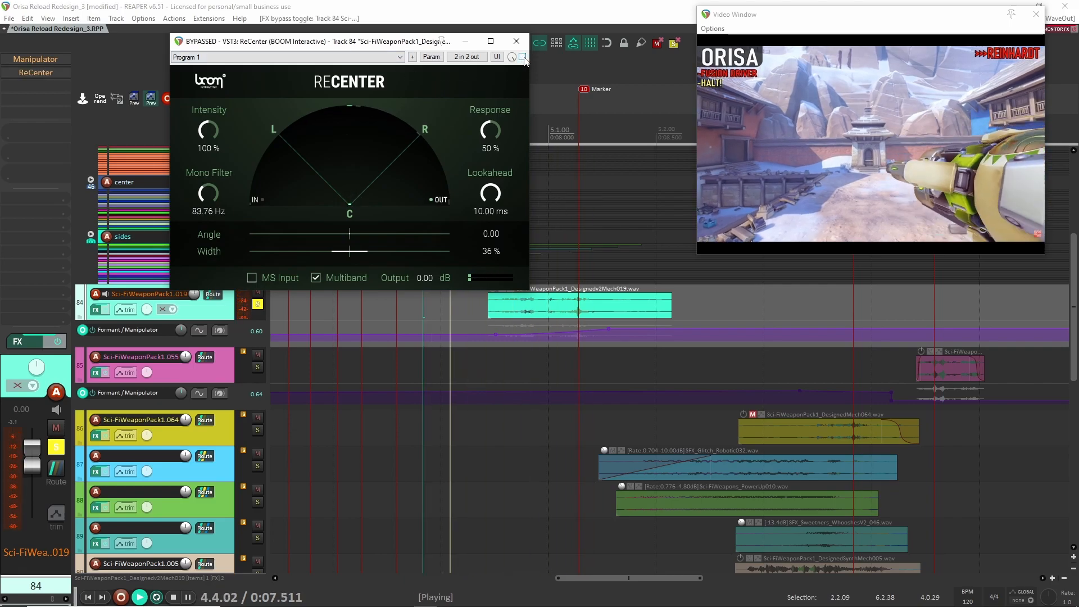
pyautogui.press('space')
pyautogui.press('space')
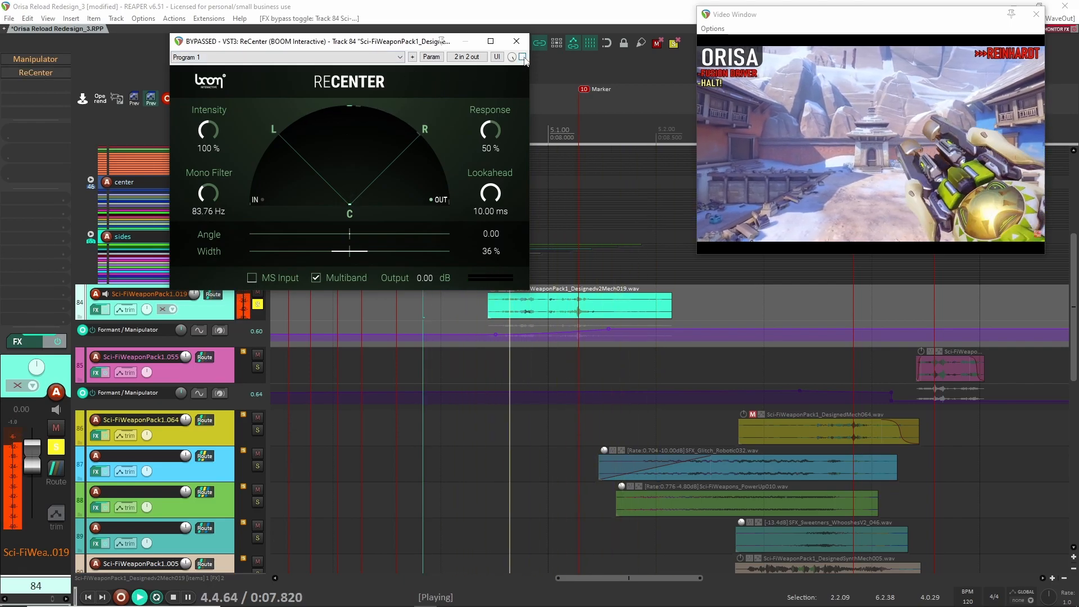
pyautogui.press('space')
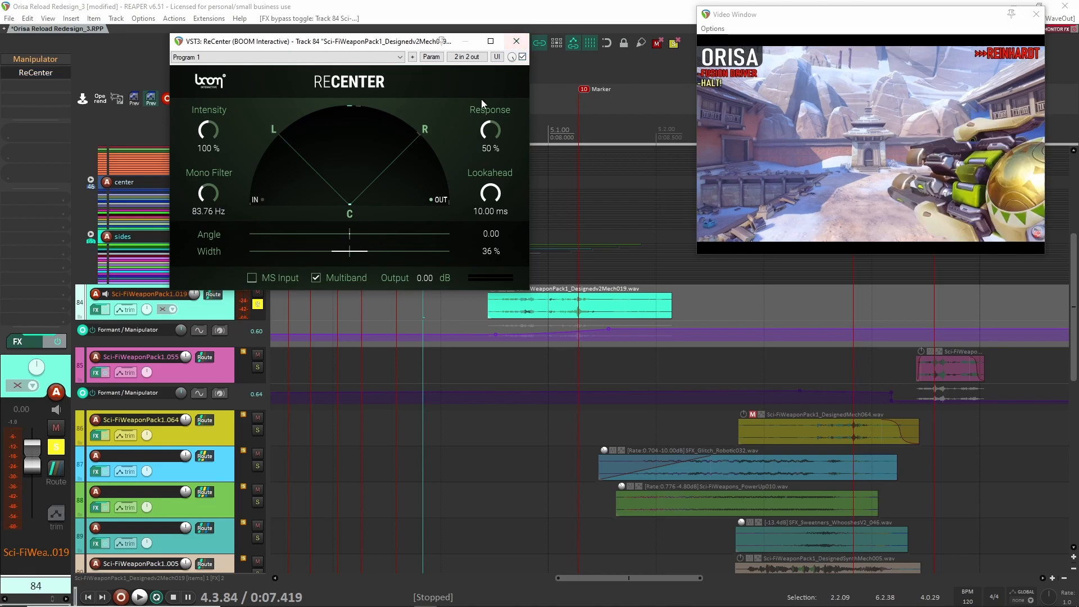
pyautogui.press('space')
pyautogui.press('space')
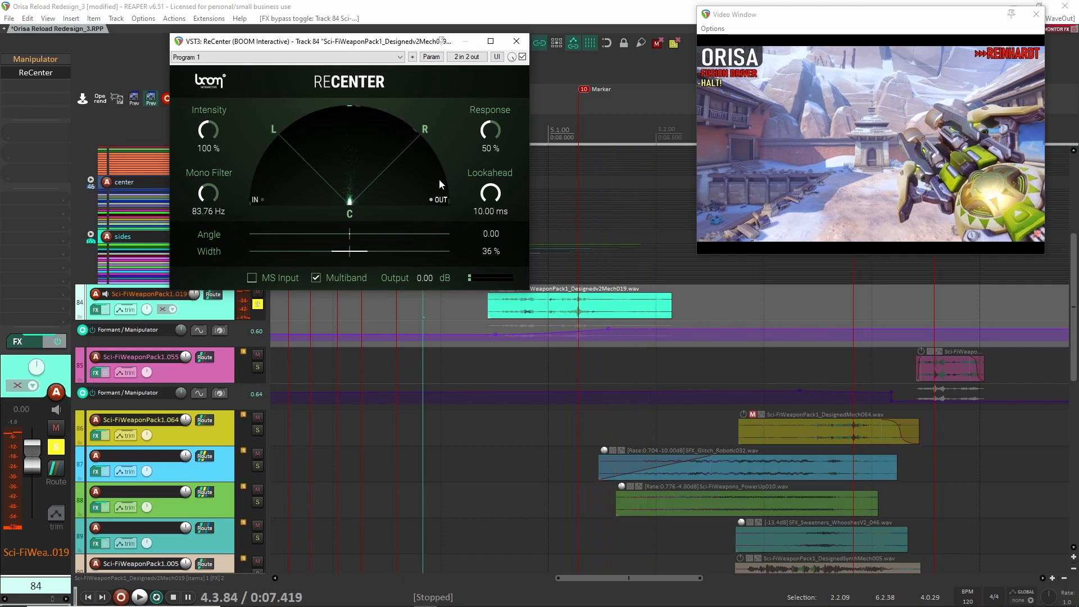
# - Close ReCenter and play the soloed Sci-FiWeaponPack1.019 clip once more
pyautogui.click(515, 41)
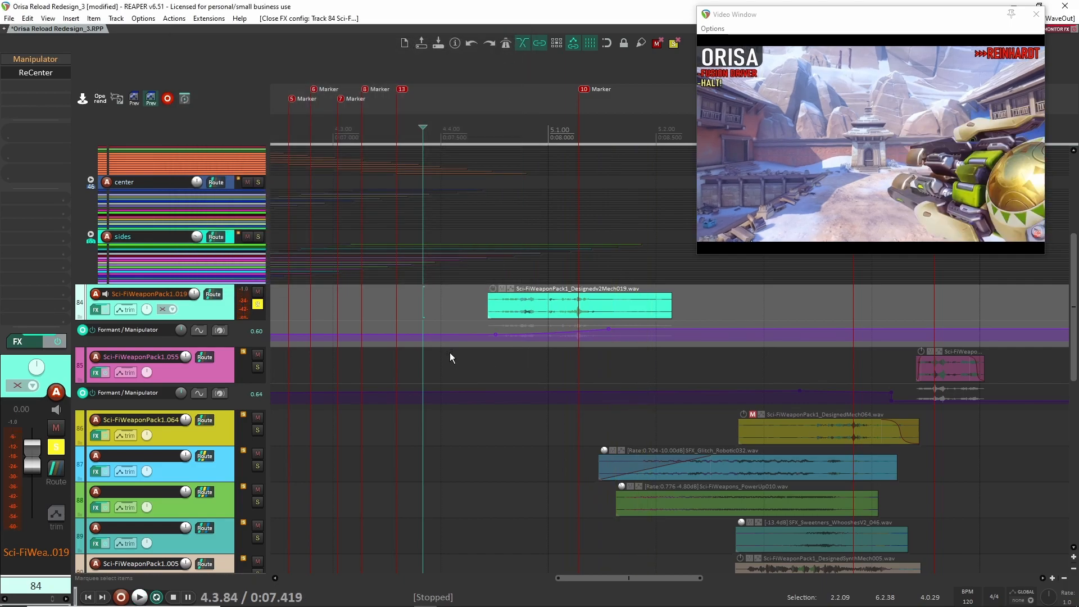
pyautogui.press('space')
pyautogui.press('space')
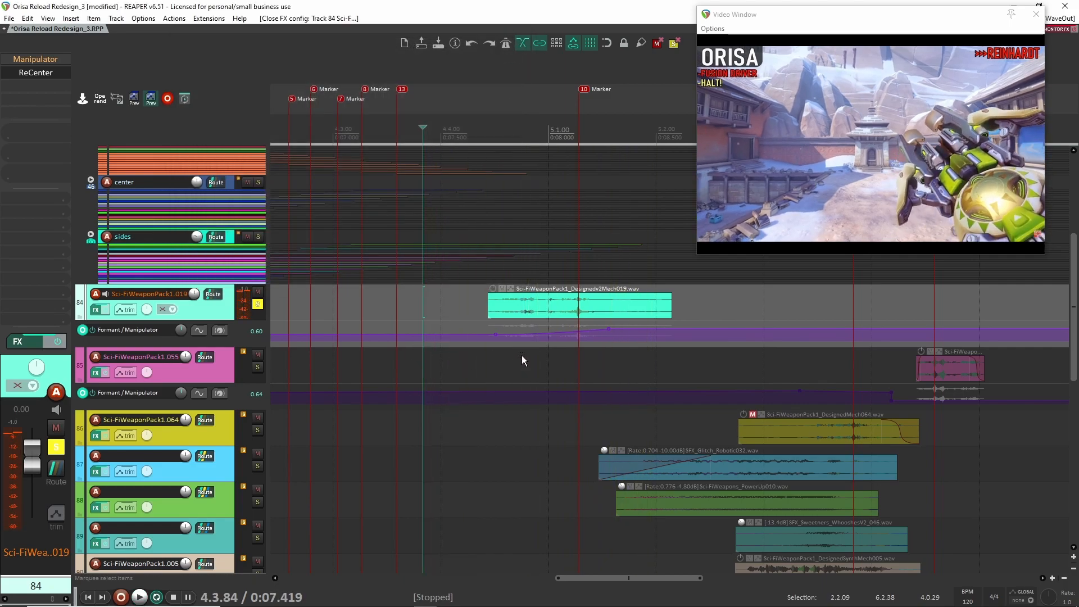
# - Examine the placement of the mech, glitch, electricity, explosion and servo clips on tracks 85 to 99 relative to the markers
pyautogui.scroll(-1, 525, 347)
pyautogui.scroll(-3, 483, 344)
pyautogui.scroll(-1, 320, 331)
pyautogui.scroll(2, 478, 340)
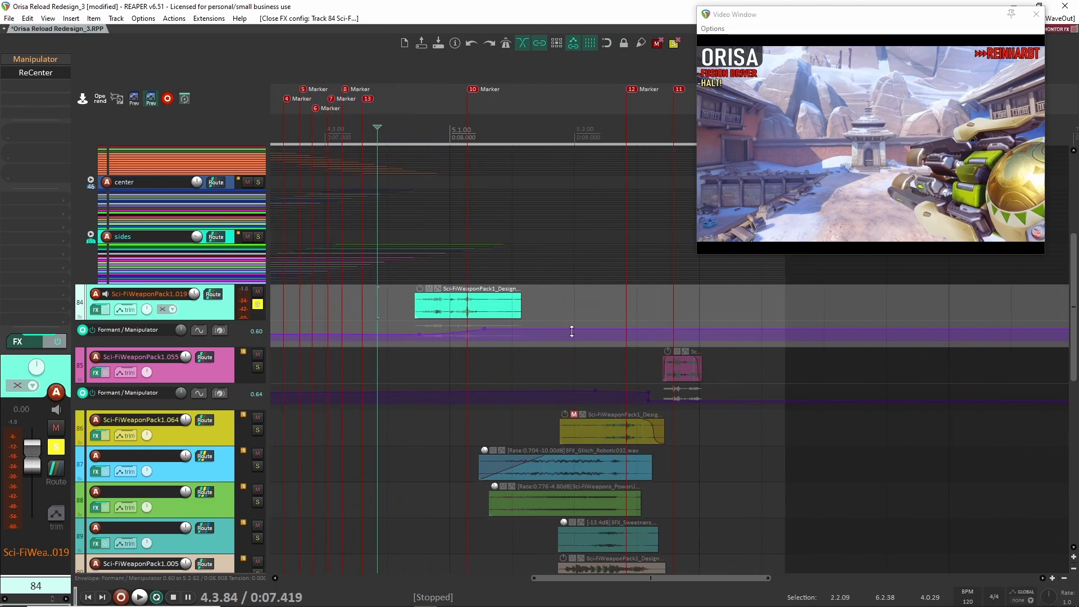
pyautogui.scroll(-1, 590, 325)
pyautogui.scroll(-2, 534, 324)
pyautogui.scroll(2, 550, 326)
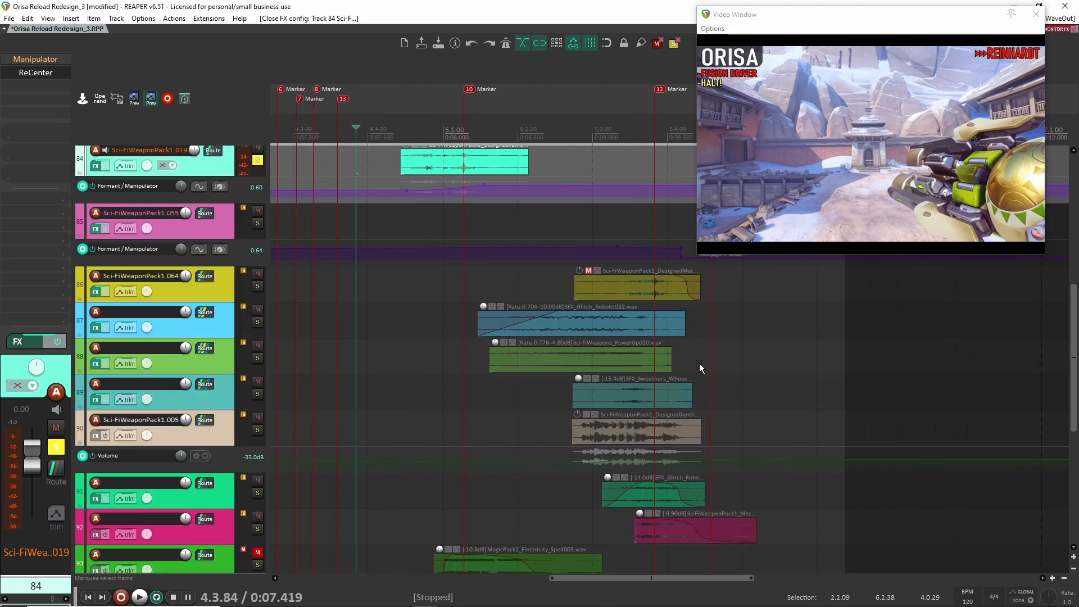
pyautogui.scroll(-4, 725, 343)
pyautogui.scroll(-2, 697, 359)
pyautogui.scroll(-3, 686, 360)
pyautogui.scroll(3, 668, 358)
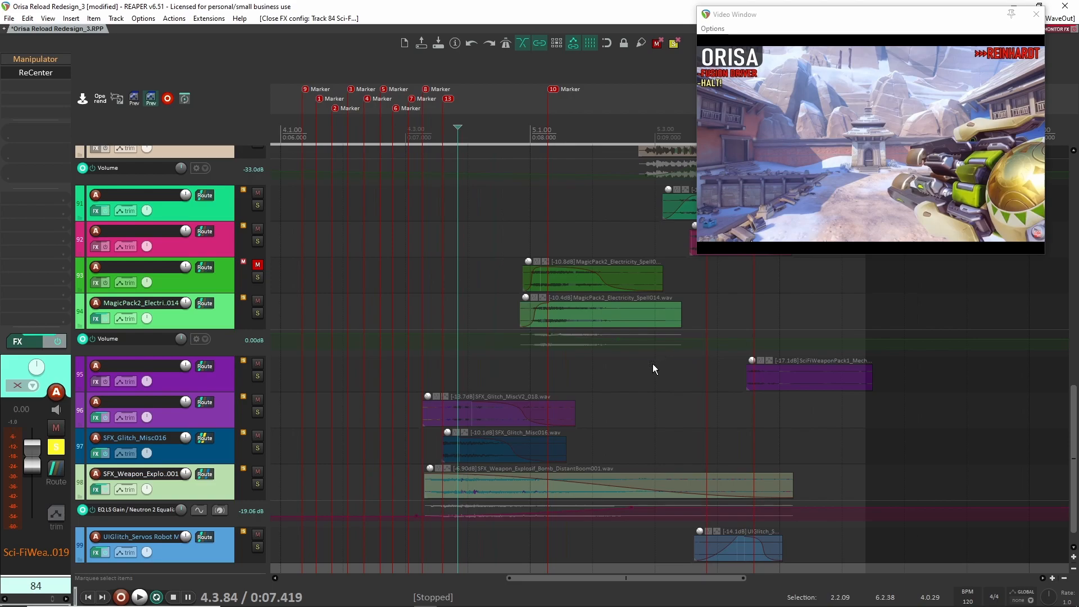
pyautogui.scroll(-1, 601, 368)
pyautogui.scroll(8, 506, 371)
pyautogui.scroll(-6, 474, 371)
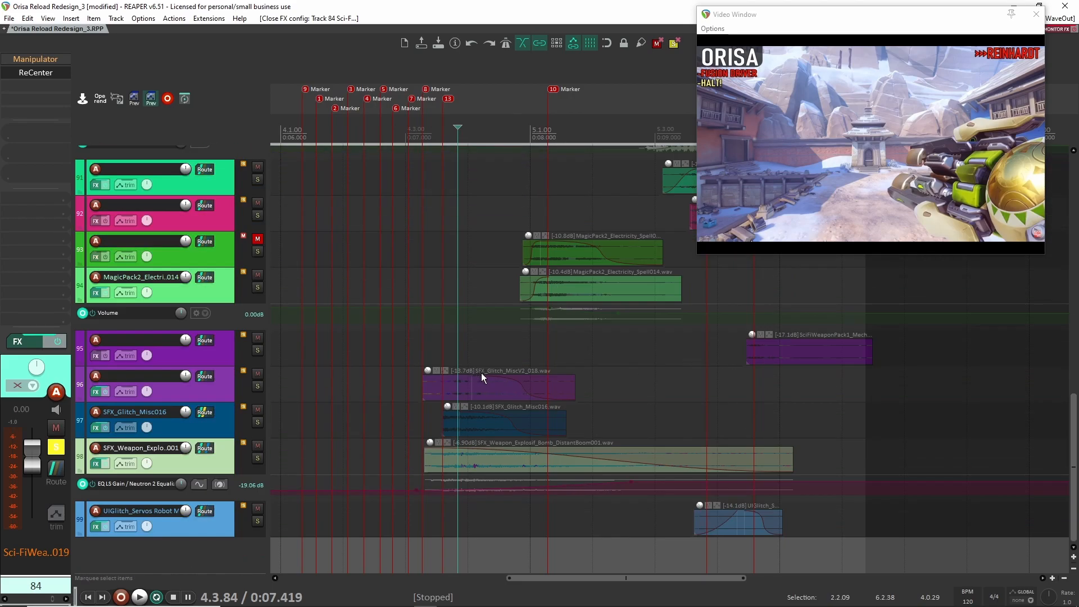
pyautogui.scroll(3, 508, 323)
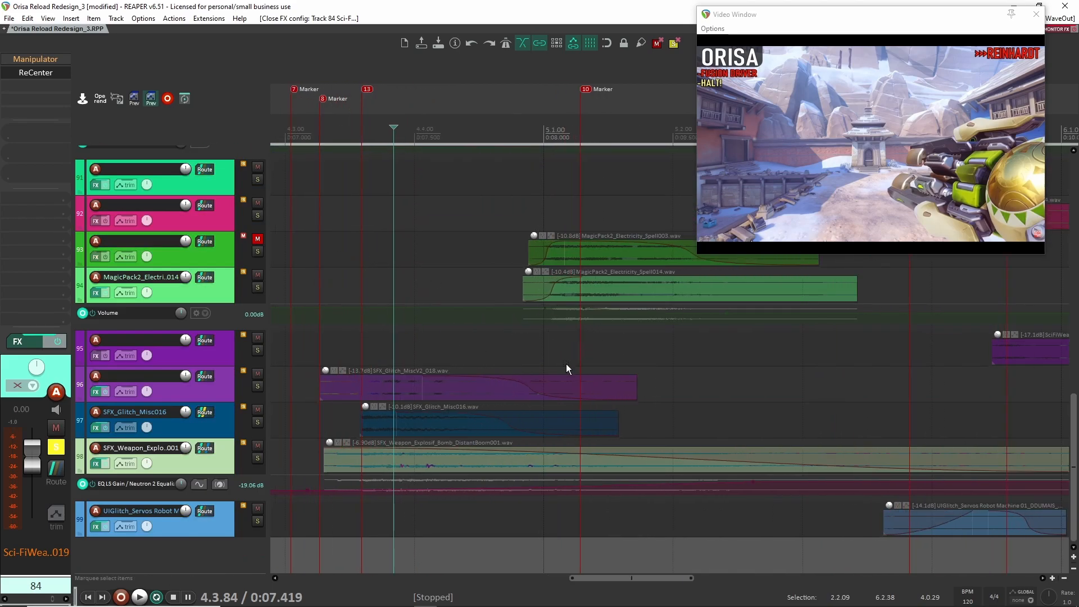
pyautogui.scroll(-4, 682, 380)
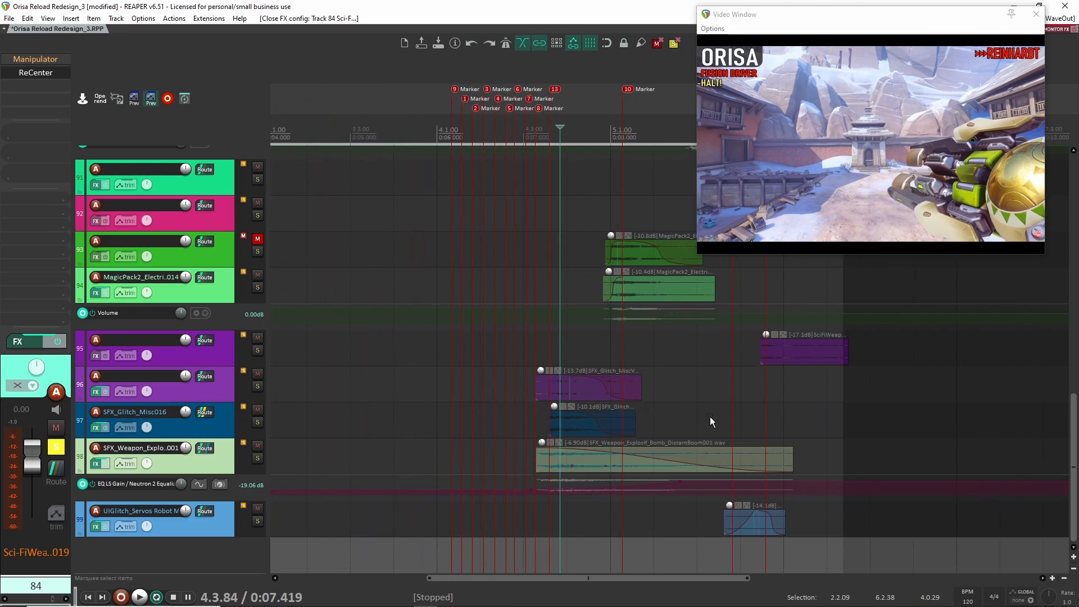
pyautogui.scroll(3, 689, 430)
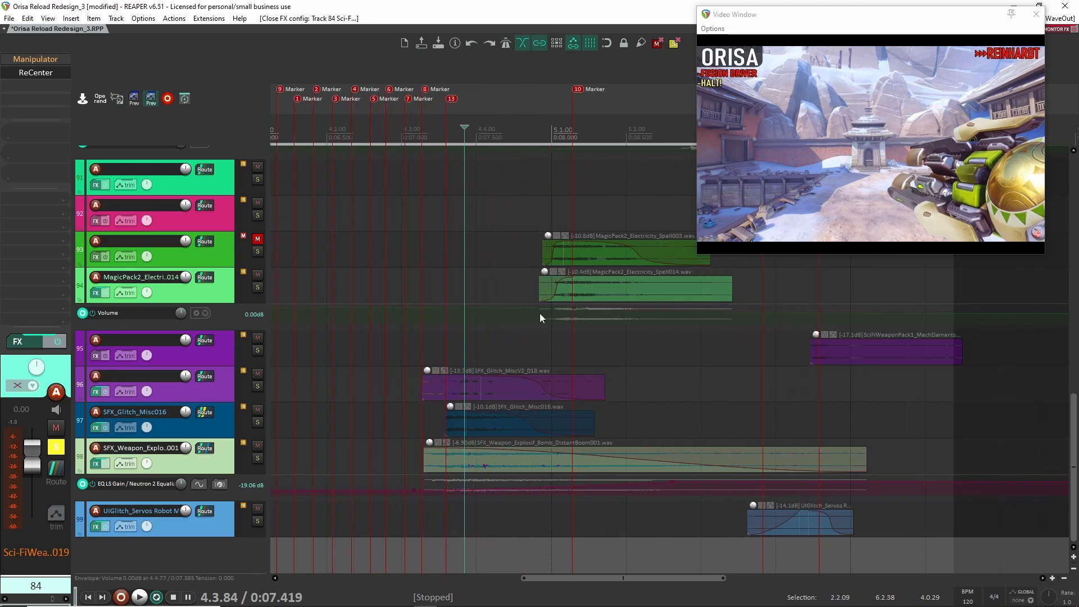
pyautogui.scroll(-3, 626, 279)
pyautogui.scroll(5, 753, 390)
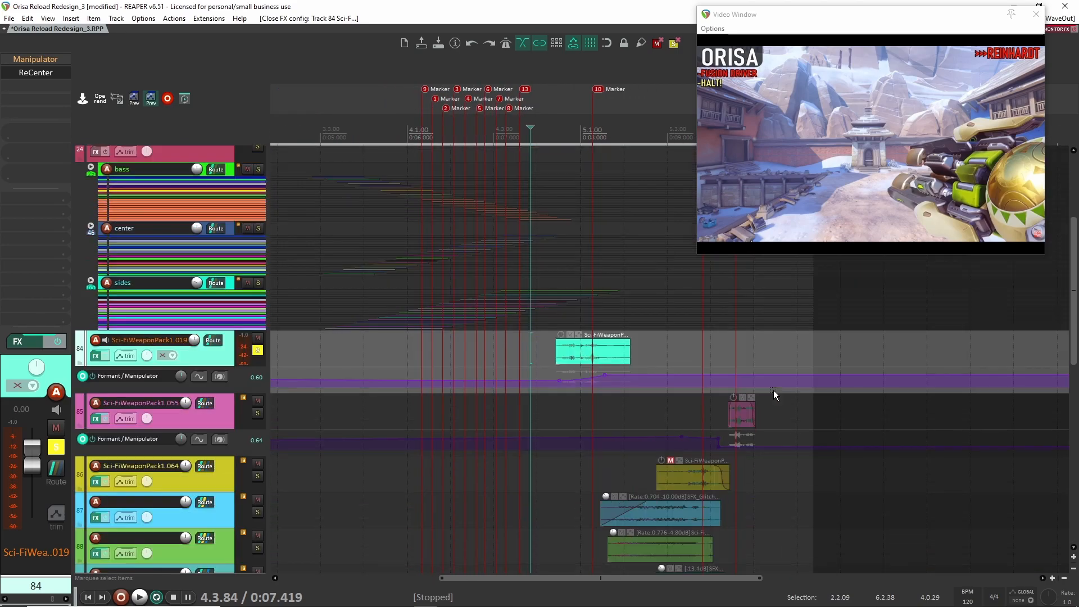
# - Move the solo from the Sci-FiWeaponPack1.019 track to Sci-FiWeaponPack1.055 and set the playback start just before its clip near marker 11
pyautogui.scroll(4, 770, 389)
pyautogui.click(260, 350)
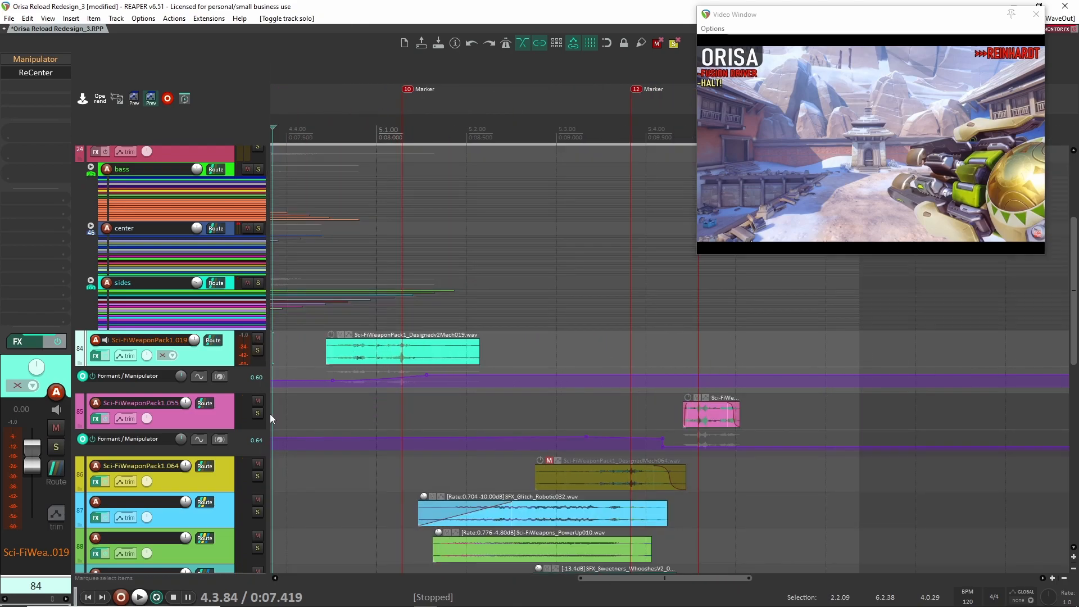
pyautogui.click(259, 413)
pyautogui.scroll(3, 703, 393)
pyautogui.click(684, 381)
pyautogui.moveTo(786, 404); pyautogui.dragTo(677, 384)
pyautogui.click(213, 396)
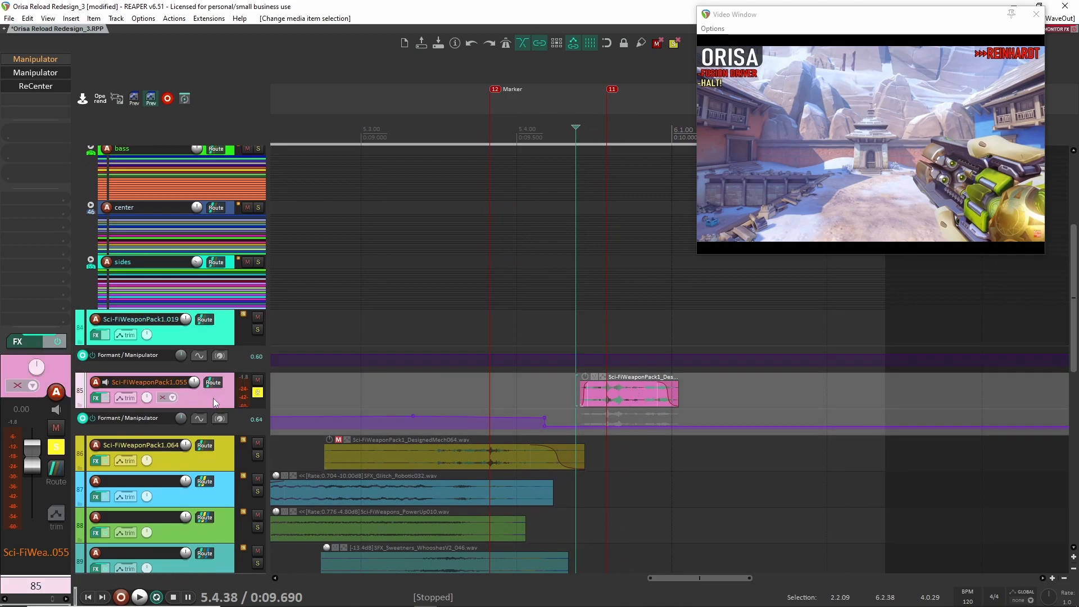
# - Play the soloed Sci-FiWeaponPack1.055 clip from just before its beginning
pyautogui.press('space')
pyautogui.press('space')
pyautogui.press('space')
pyautogui.press('space')
# - Bypass the second Manipulator and ReCenter on the Sci-FiWeaponPack1.055 track and replay the dry clip
pyautogui.scroll(-5, 411, 367)
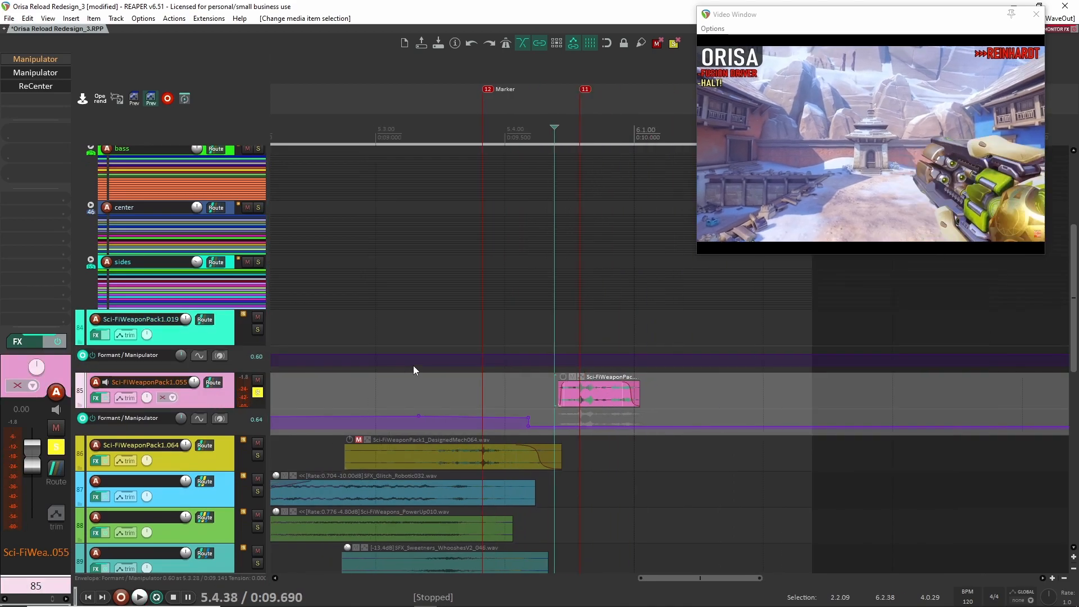
pyautogui.scroll(6, 624, 399)
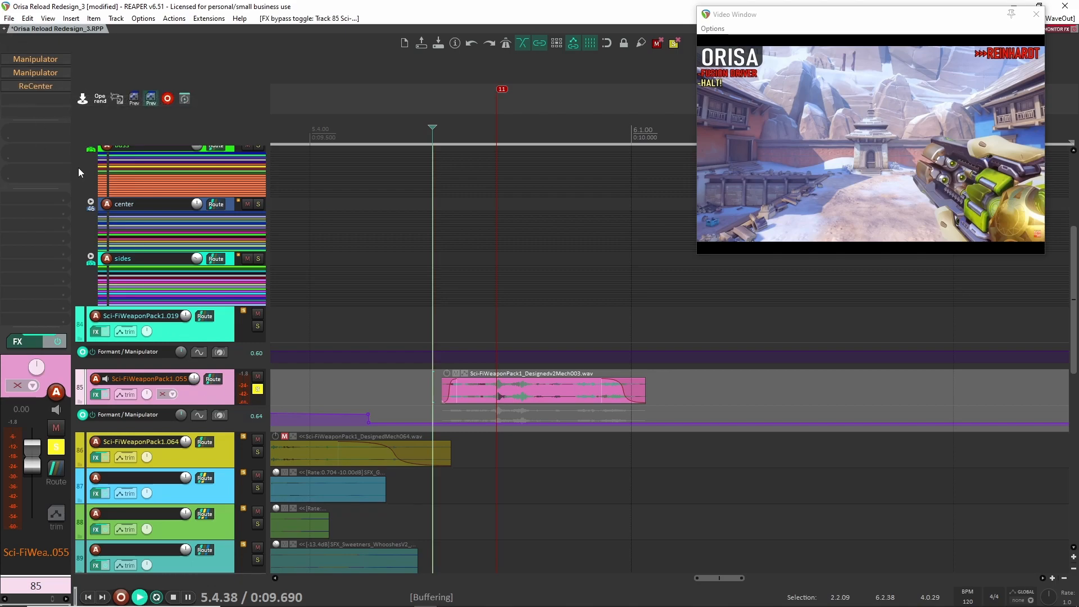
pyautogui.press('space')
pyautogui.press('space')
pyautogui.press('space')
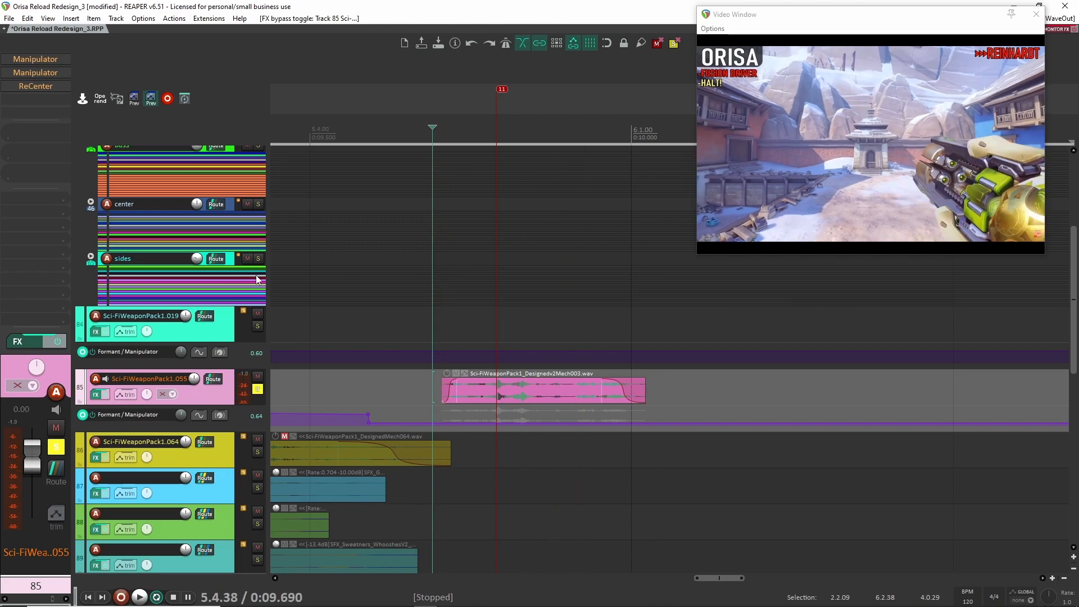
# - Open the second Manipulator on the Sci-FiWeaponPack1.055 track, replay the clip with it enabled, and close its window
pyautogui.click(43, 75)
pyautogui.moveTo(273, 41); pyautogui.dragTo(924, 205)
pyautogui.press('space')
pyautogui.moveTo(890, 191); pyautogui.dragTo(212, 34)
pyautogui.press('space')
pyautogui.press('space')
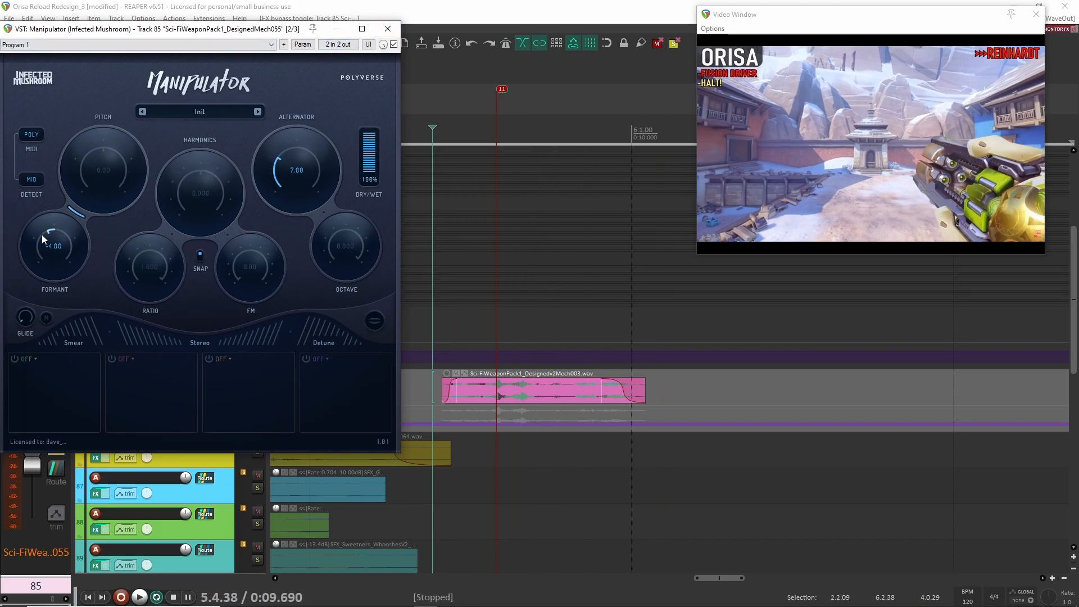
pyautogui.click(387, 28)
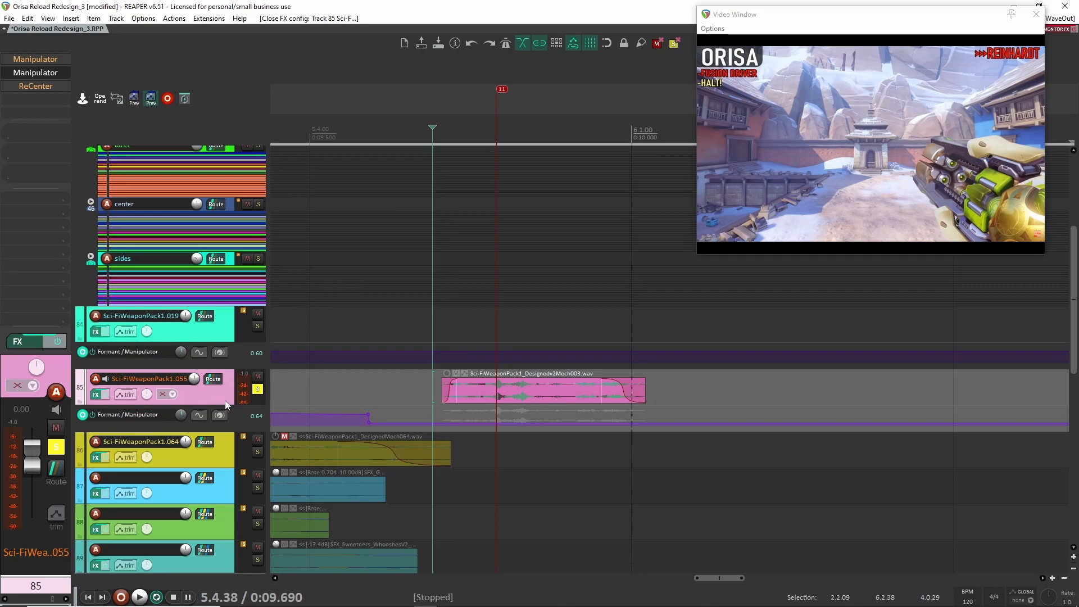
# - Open ReCenter on the Sci-FiWeaponPack1.055 track, enable it, replay the clip several times while watching its stereo display, and close it
pyautogui.doubleClick(36, 88)
pyautogui.moveTo(214, 39); pyautogui.dragTo(487, 41)
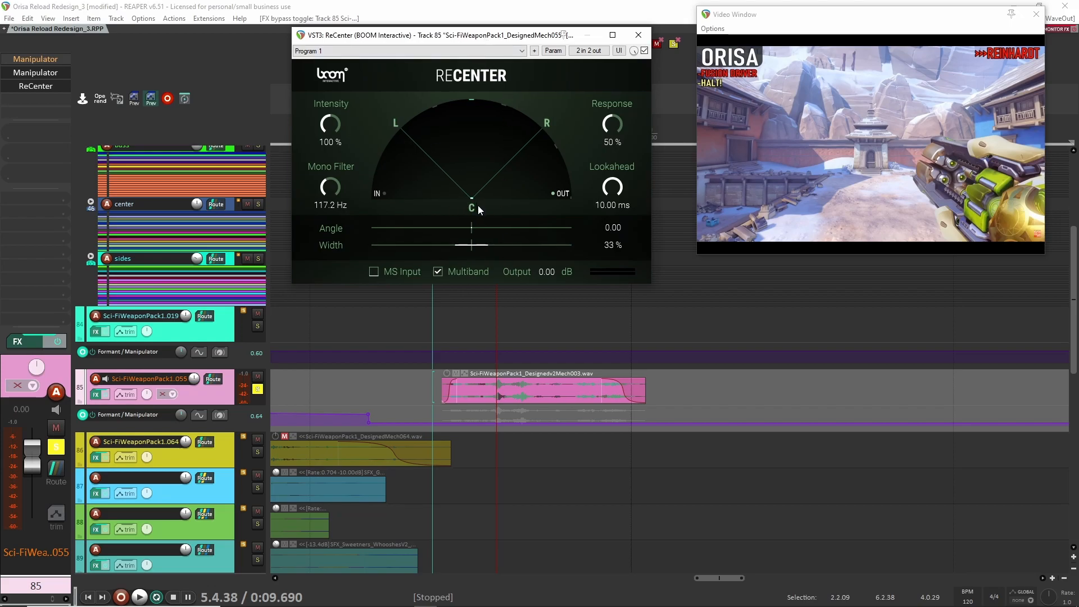
pyautogui.press('space')
pyautogui.press('space')
pyautogui.press('space')
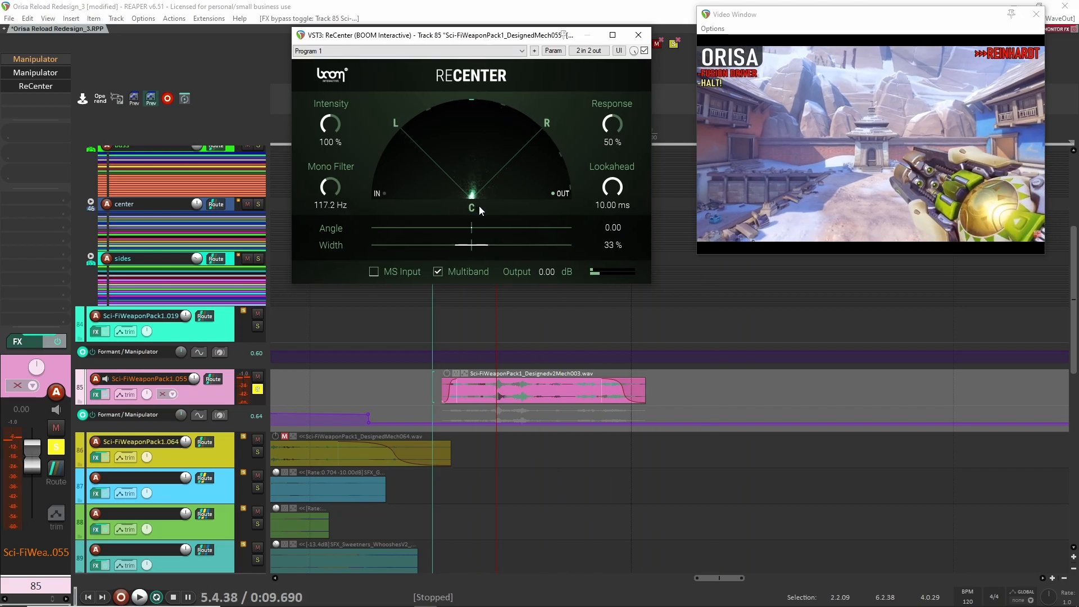
pyautogui.press('space')
pyautogui.press('space')
pyautogui.press('space')
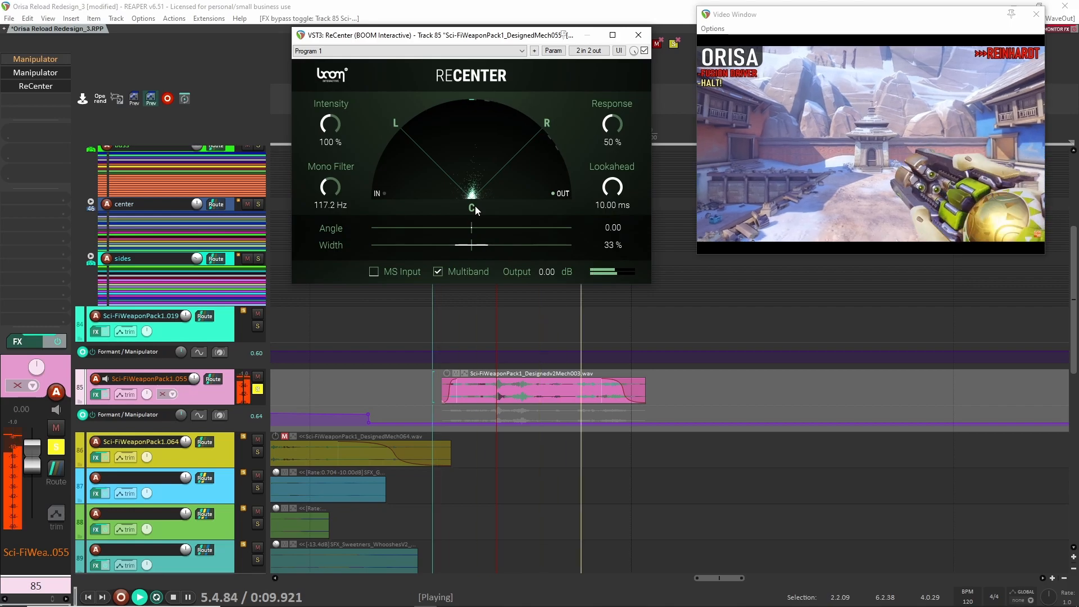
pyautogui.press('space')
pyautogui.press('space')
pyautogui.press('space')
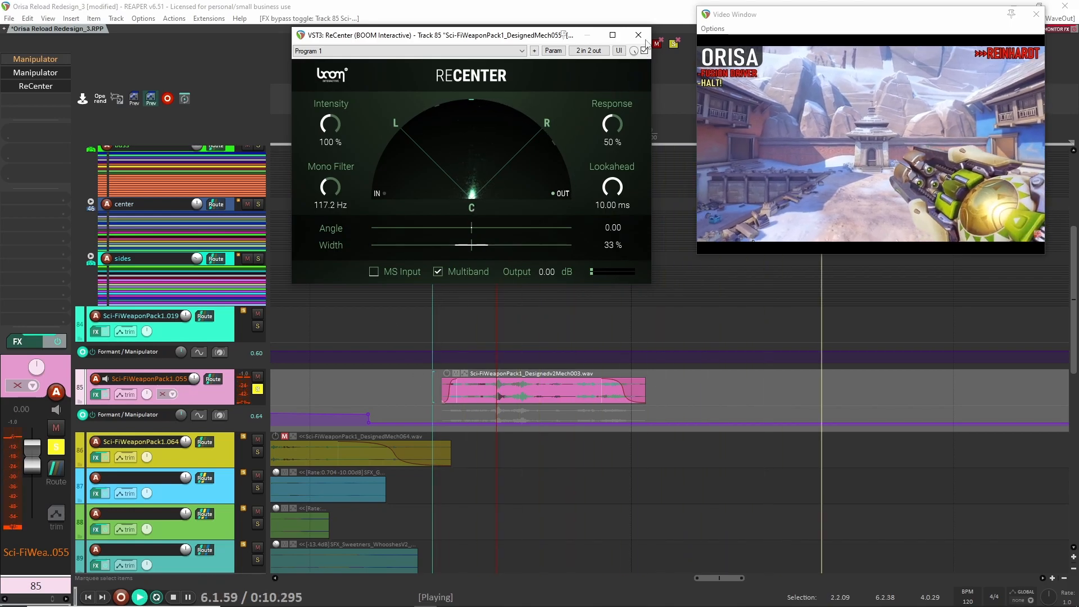
pyautogui.press('space')
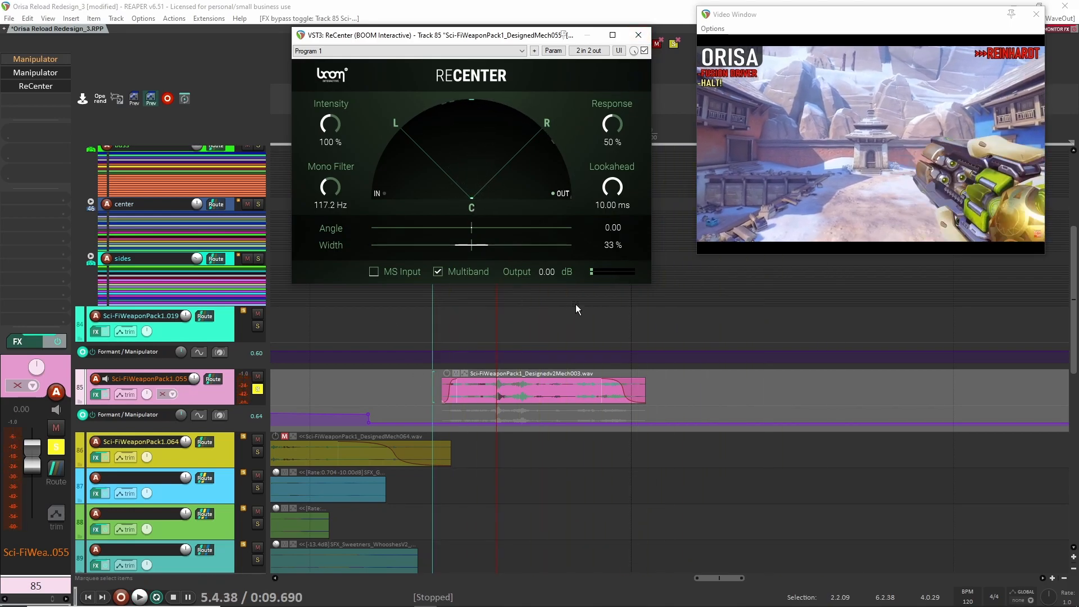
pyautogui.click(638, 35)
# - Clear the solo on the Sci-FiWeaponPack1.055 track and review the clips on tracks 86 to 97 around markers 10 to 12
pyautogui.scroll(-5, 302, 264)
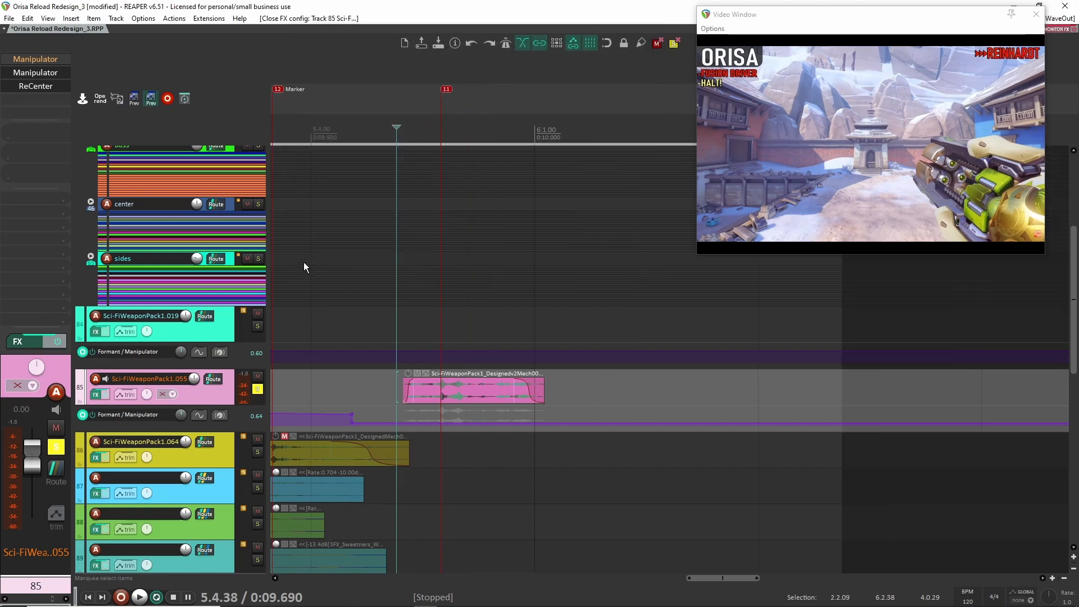
pyautogui.moveTo(339, 321); pyautogui.dragTo(678, 296)
pyautogui.scroll(-3, 259, 366)
pyautogui.click(259, 366)
pyautogui.scroll(-2, 386, 338)
pyautogui.moveTo(385, 338); pyautogui.dragTo(626, 317)
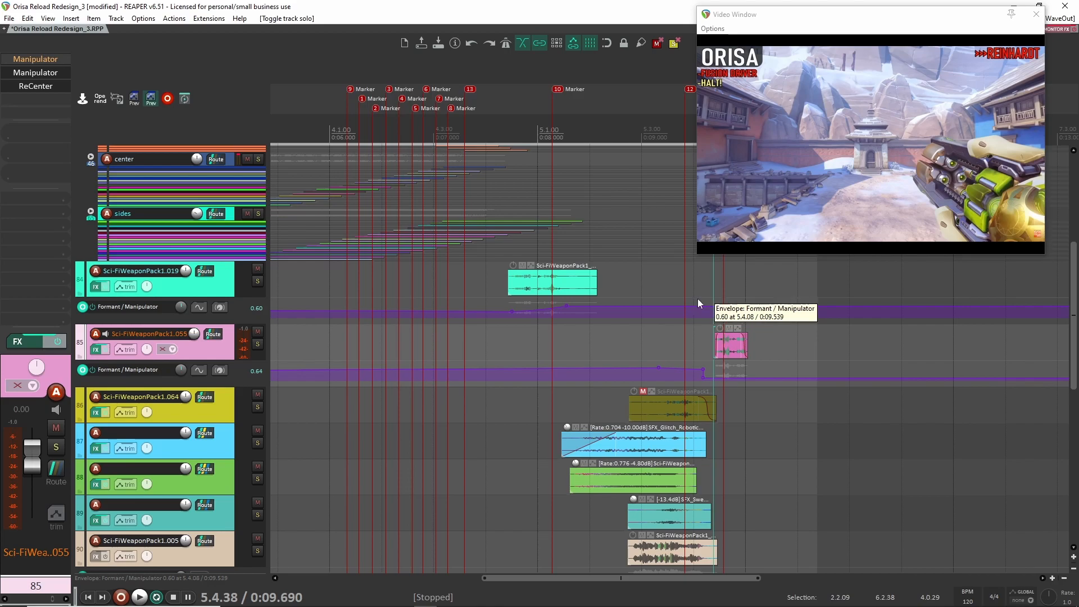
pyautogui.scroll(-5, 774, 393)
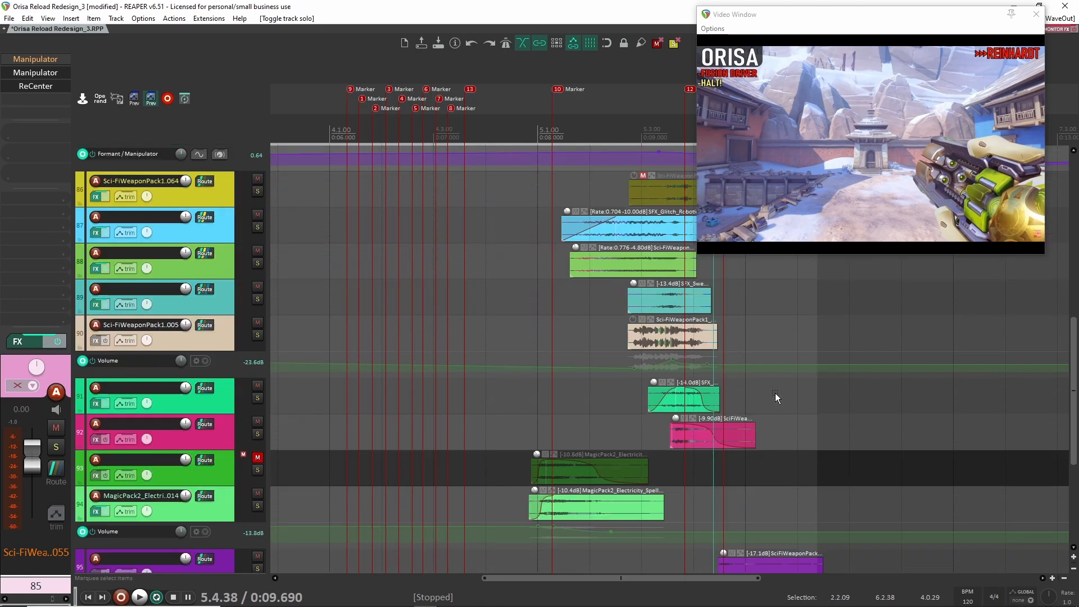
pyautogui.scroll(-1, 657, 429)
pyautogui.scroll(4, 691, 433)
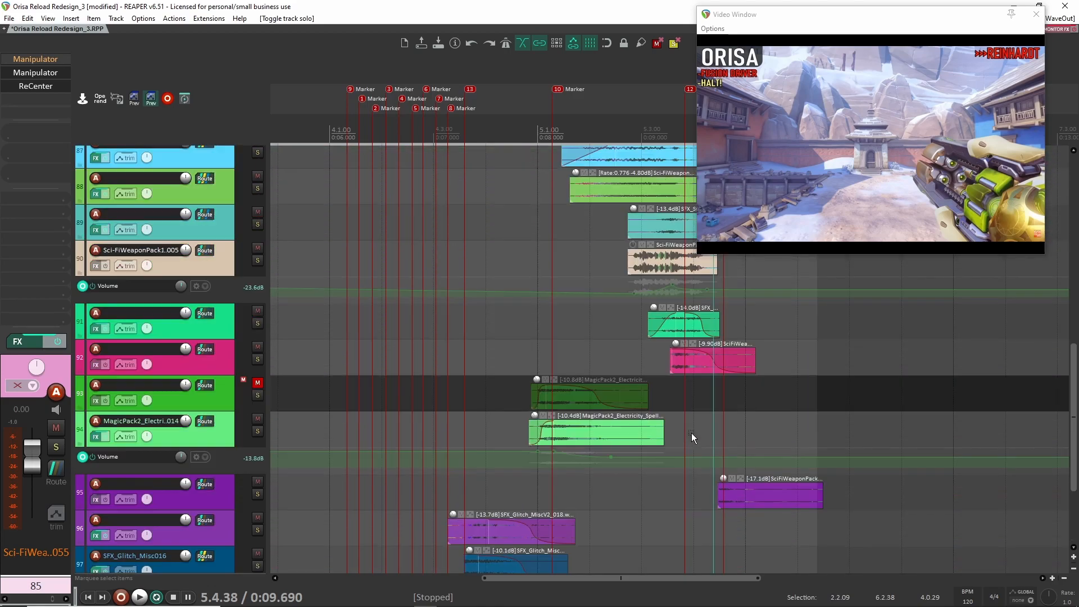
pyautogui.scroll(1, 705, 432)
pyautogui.scroll(4, 707, 432)
pyautogui.scroll(3, 528, 409)
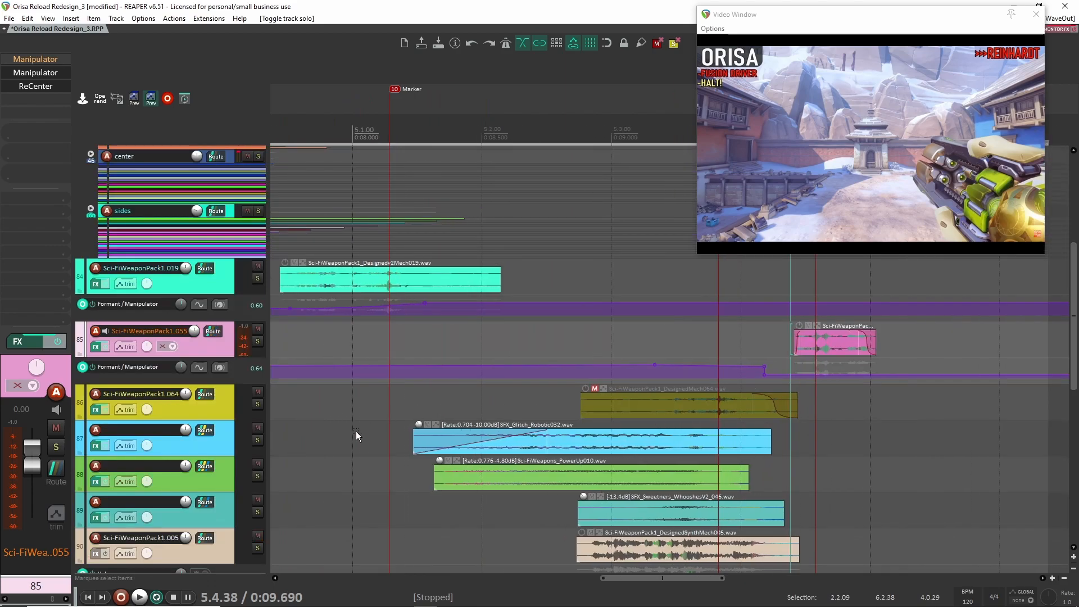
pyautogui.click(258, 439)
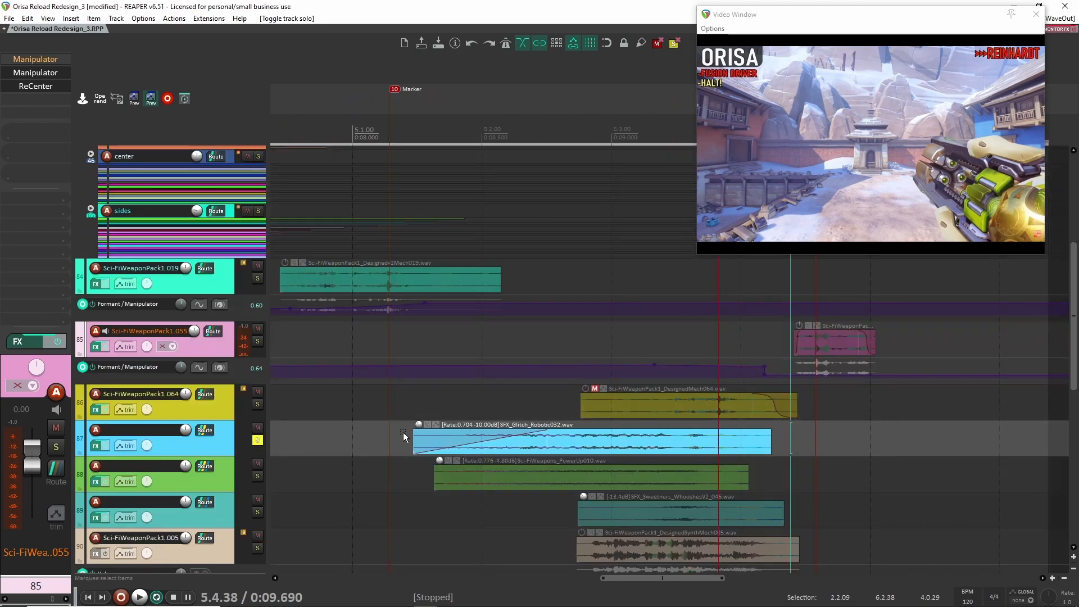
pyautogui.click(404, 438)
pyautogui.scroll(2, 449, 427)
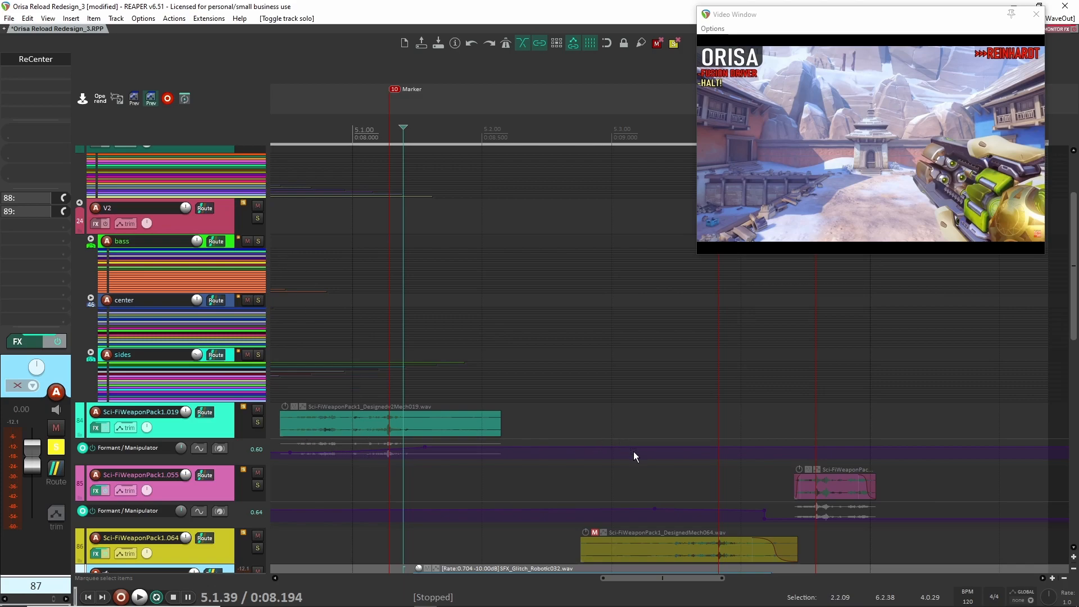
pyautogui.scroll(-1, 553, 461)
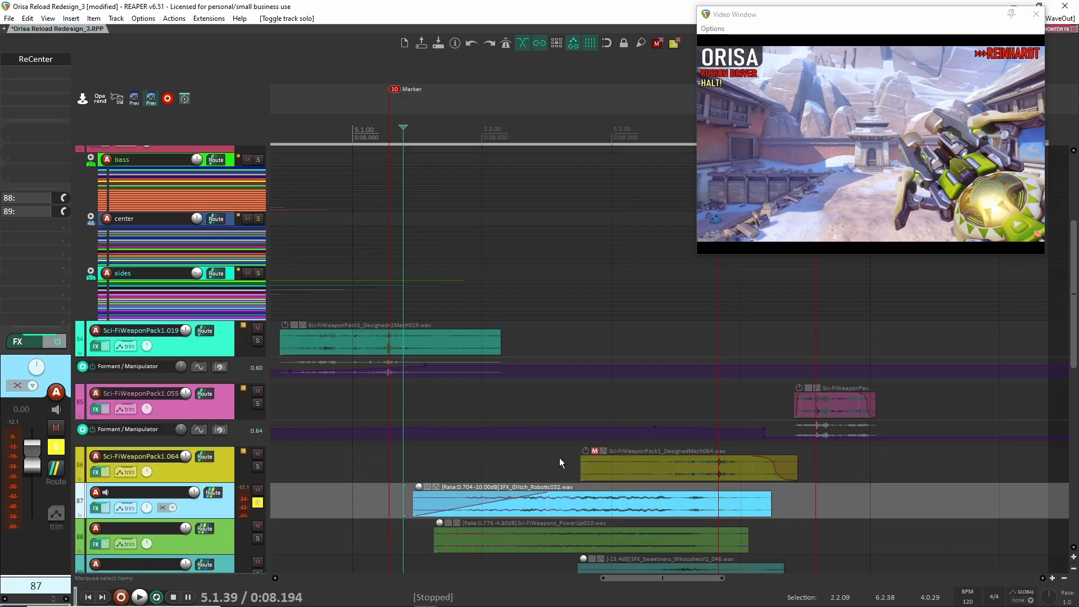
pyautogui.click(257, 502)
# - Solo the Orisa Reload_DAW track and play the original audio from 4.3.80, just after marker 13
pyautogui.scroll(2, 438, 427)
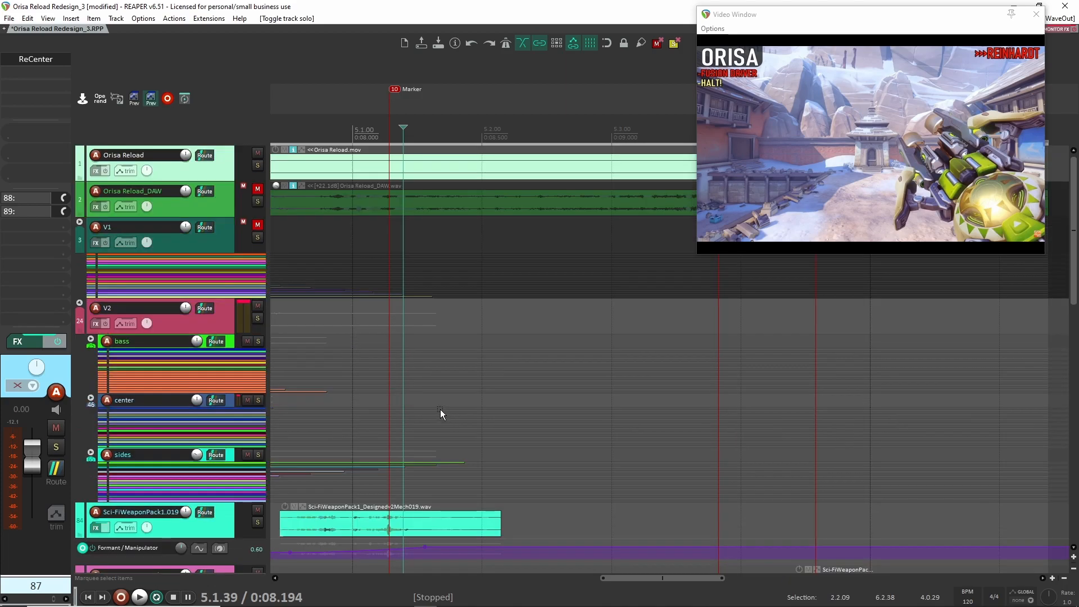
pyautogui.click(257, 201)
pyautogui.scroll(-1, 372, 238)
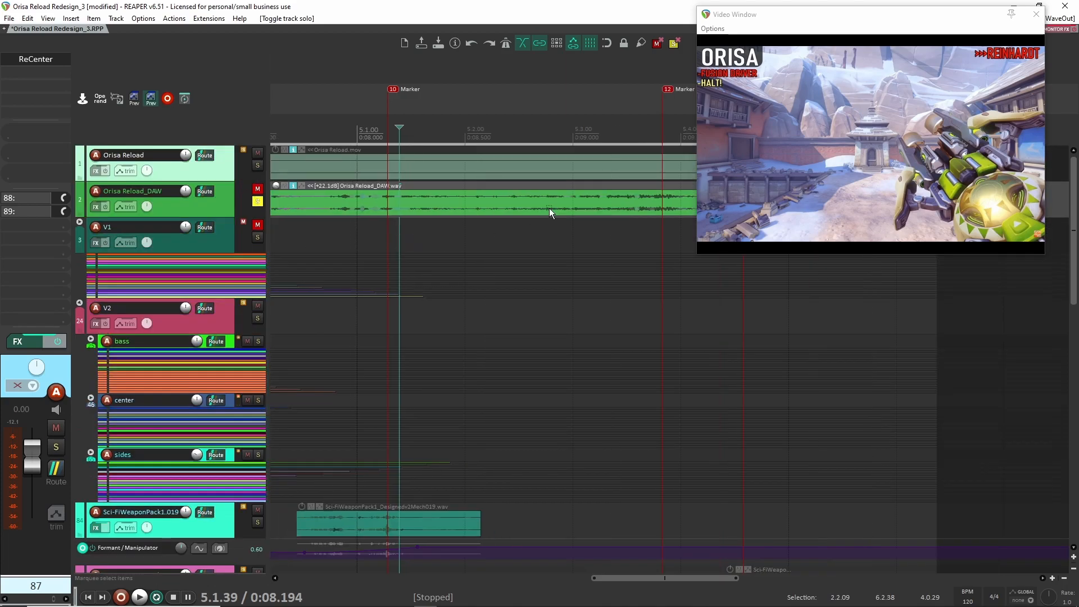
pyautogui.scroll(-2, 542, 238)
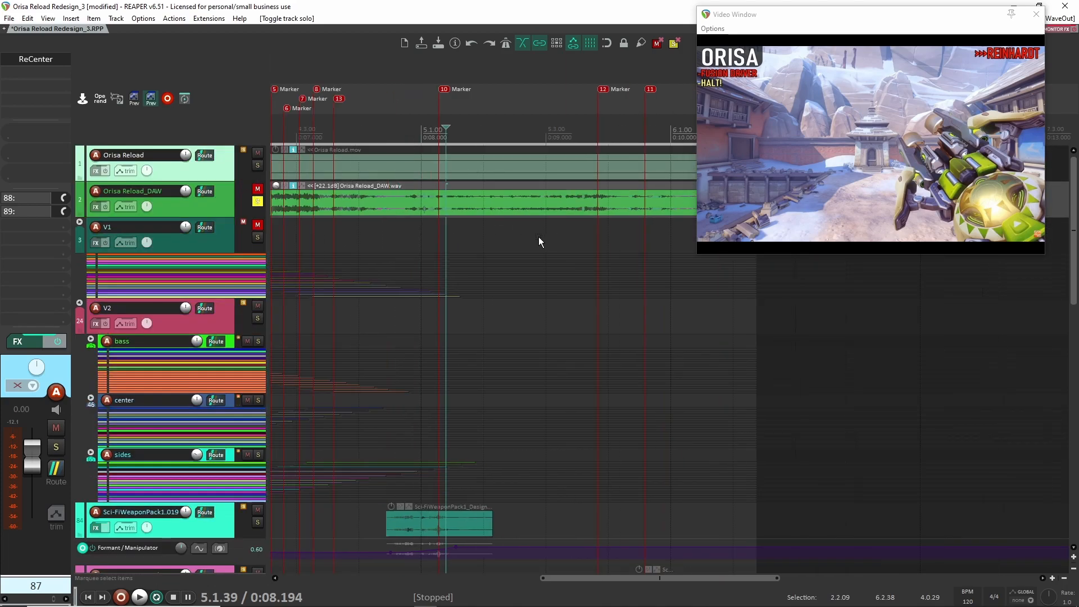
pyautogui.click(417, 197)
pyautogui.click(403, 204)
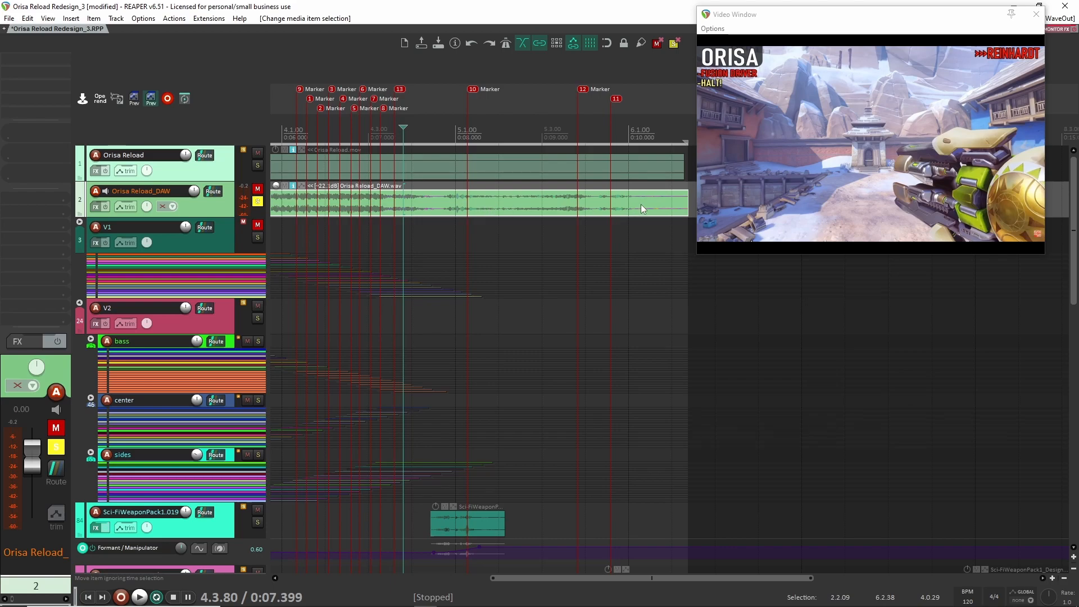
pyautogui.press('space')
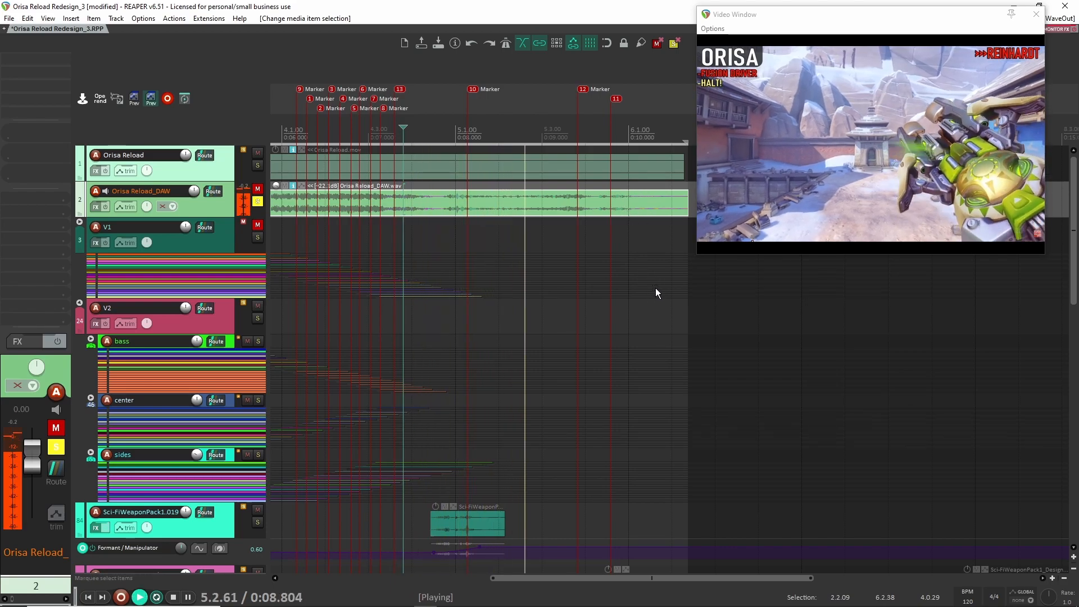
pyautogui.press('space')
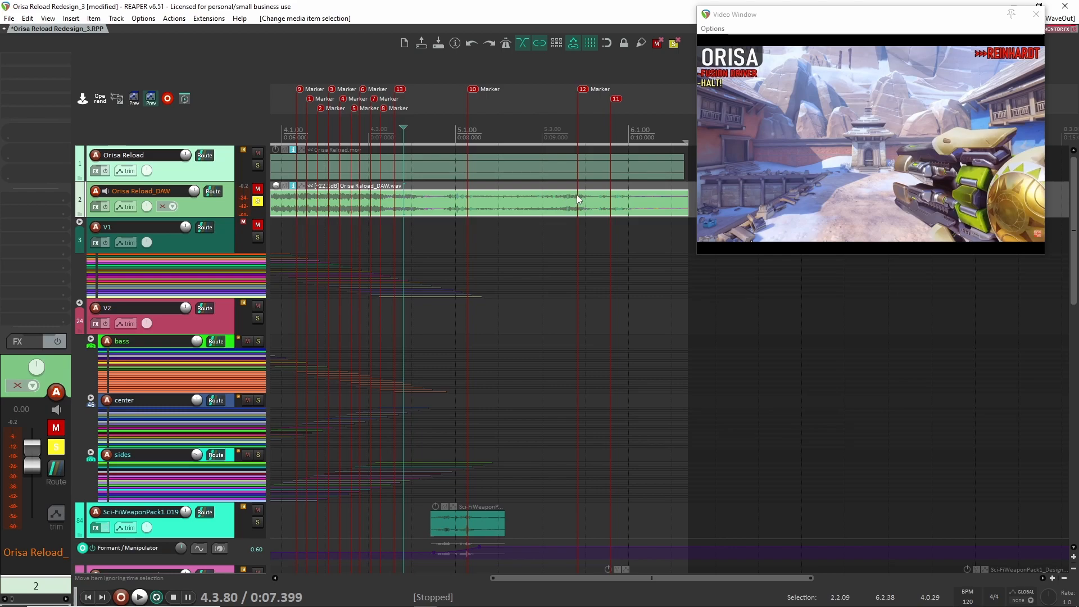
# - Move the solo from Orisa Reload_DAW to track 87 and set the playback start just before its SFX_Glitch_Robotic032 clip
pyautogui.scroll(-3, 494, 320)
pyautogui.scroll(3, 489, 348)
pyautogui.click(257, 202)
pyautogui.scroll(-4, 428, 325)
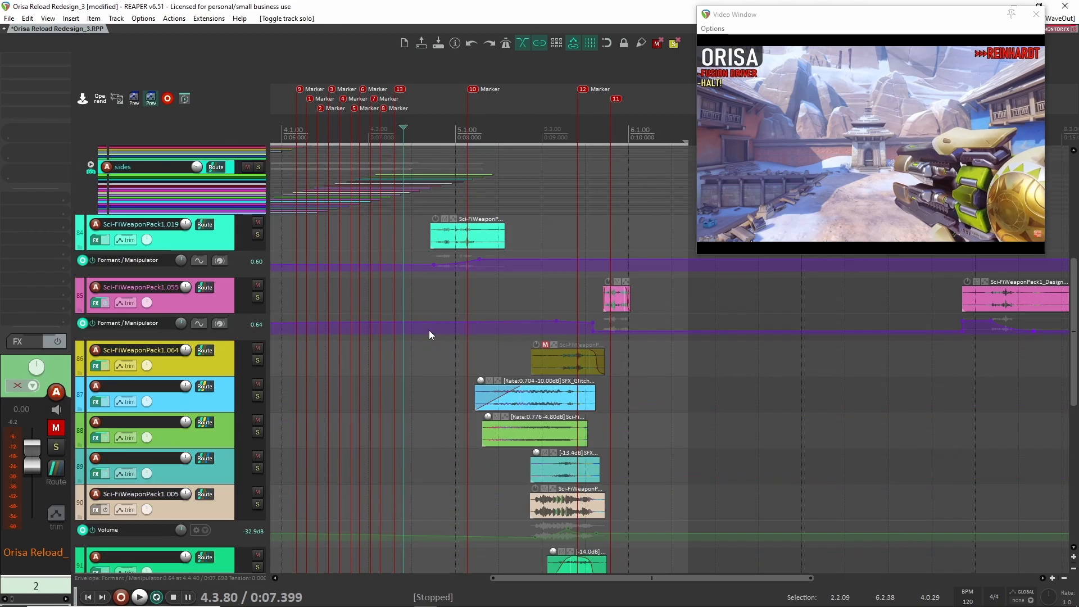
pyautogui.click(258, 397)
pyautogui.click(469, 403)
# - Play the soloed SFX_Glitch_Robotic032 clip twice and inspect its fade-in and length relative to markers 10 and 12
pyautogui.press('space')
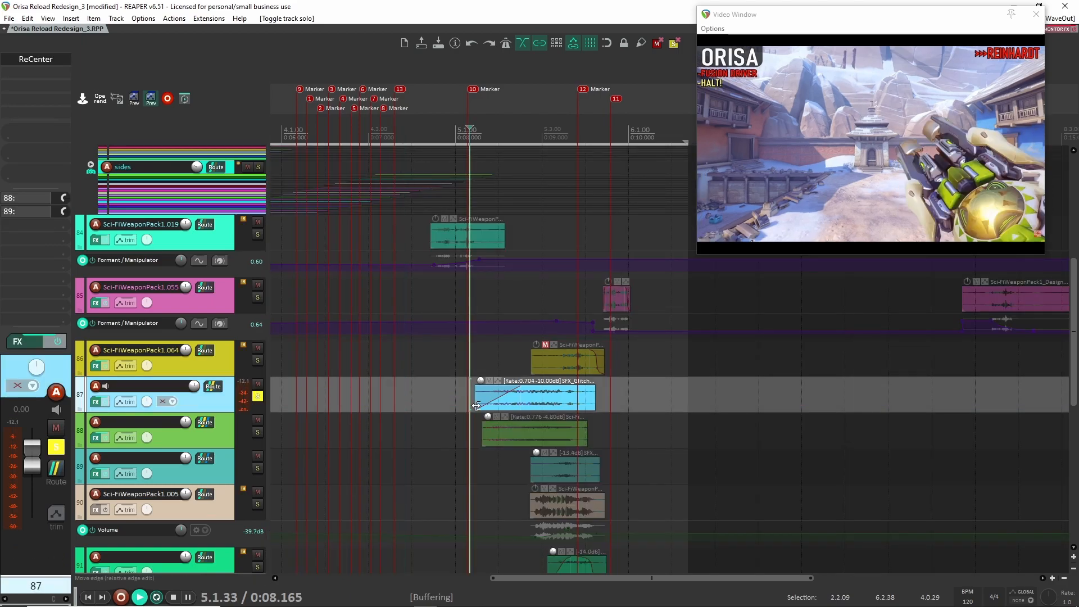
pyautogui.press('space')
pyautogui.press('space')
pyautogui.press('space')
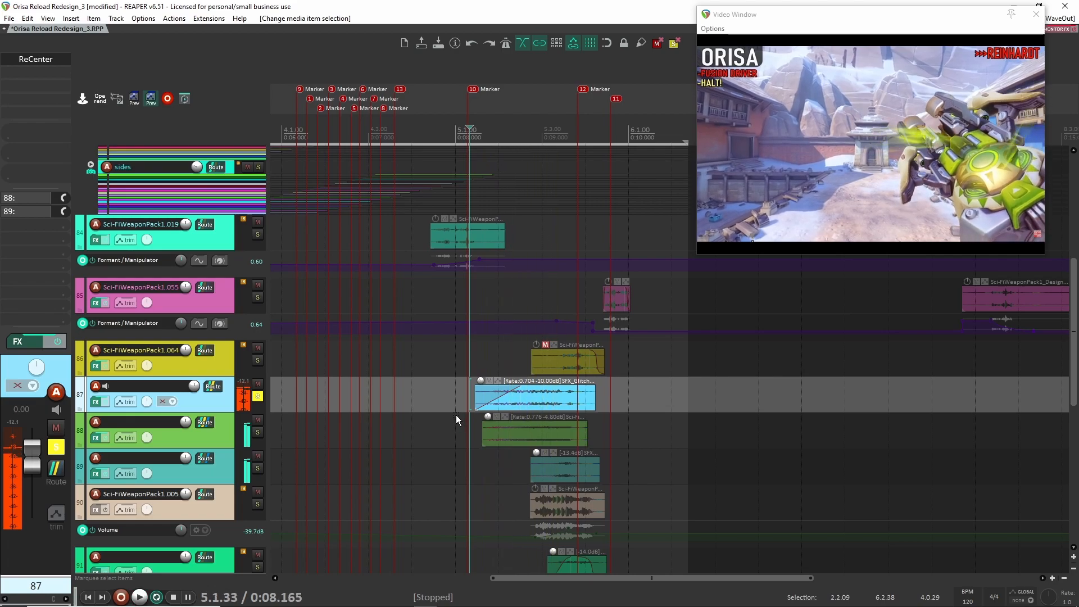
pyautogui.scroll(4, 505, 413)
pyautogui.scroll(-4, 590, 396)
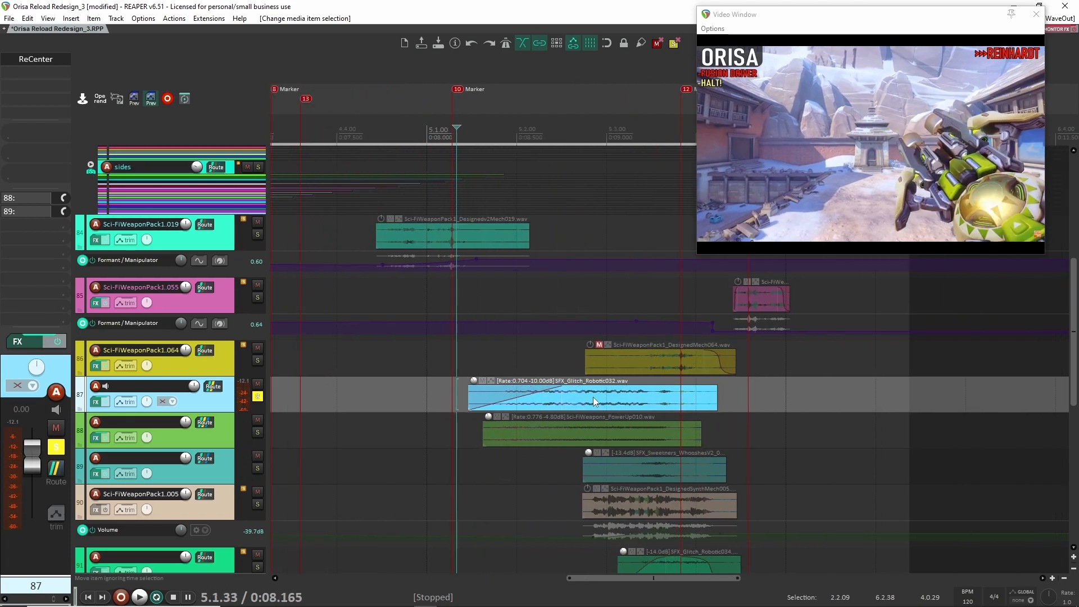
pyautogui.scroll(3, 590, 397)
pyautogui.scroll(-5, 635, 397)
pyautogui.scroll(3, 632, 392)
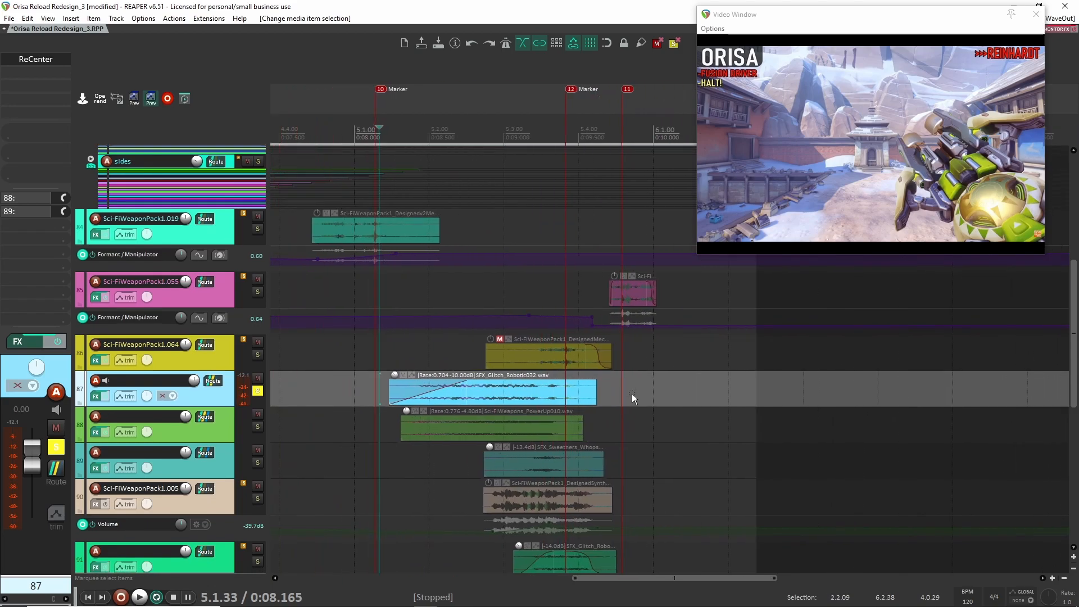
# - Open ReCenter on track 87, compare the clip during playback with the effect bypassed and enabled, and close the window
pyautogui.click(43, 61)
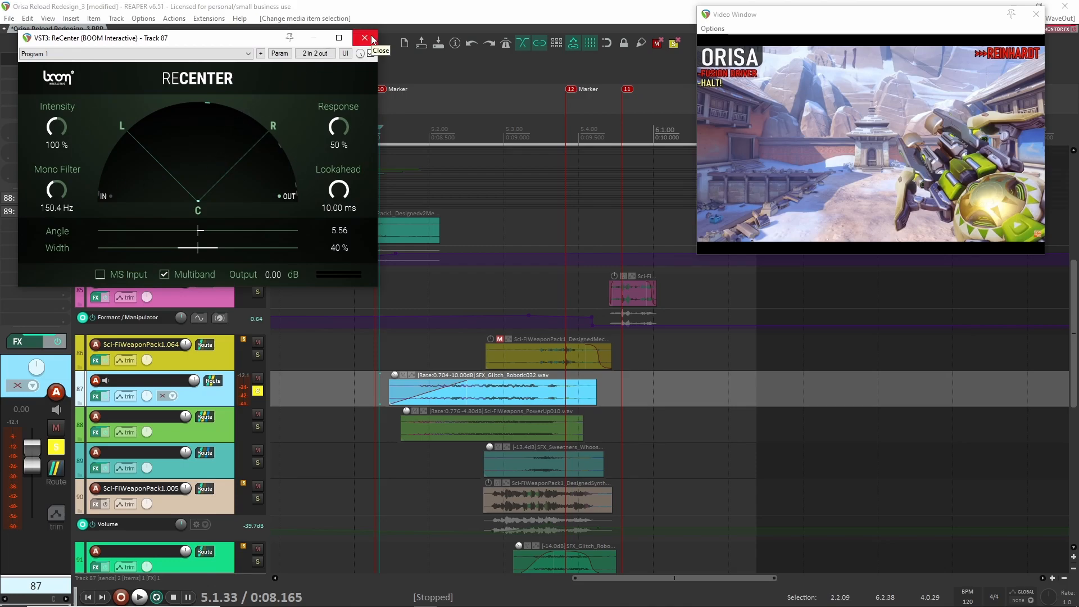
pyautogui.press('space')
pyautogui.click(371, 53)
pyautogui.click(371, 53)
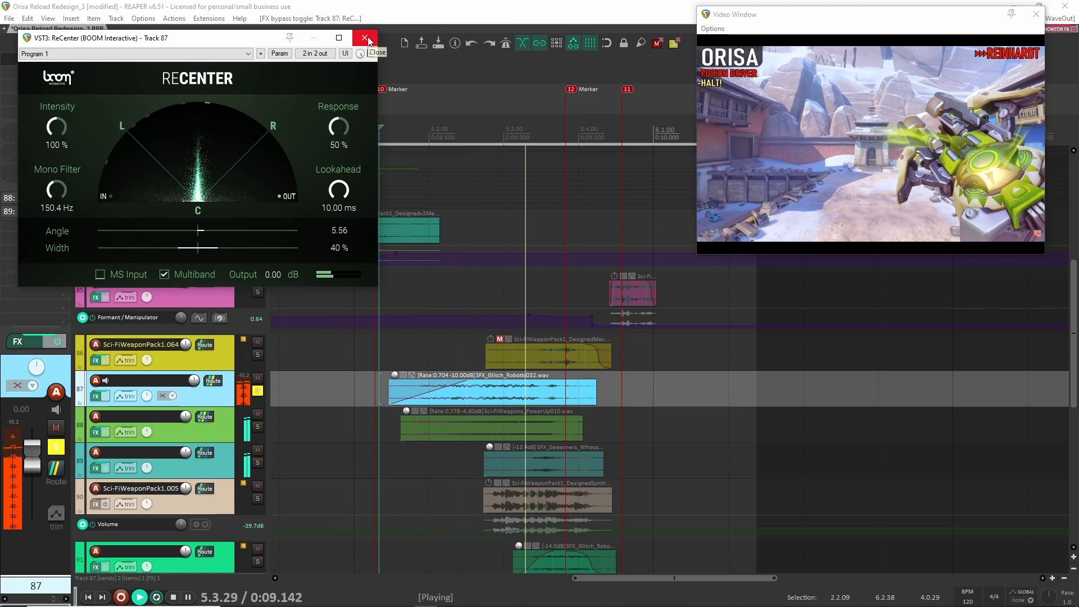
pyautogui.press('space')
pyautogui.click(366, 39)
# - Clear the solo on track 87 and bring the sound effect clips on tracks 88 to 92 into view
pyautogui.click(257, 390)
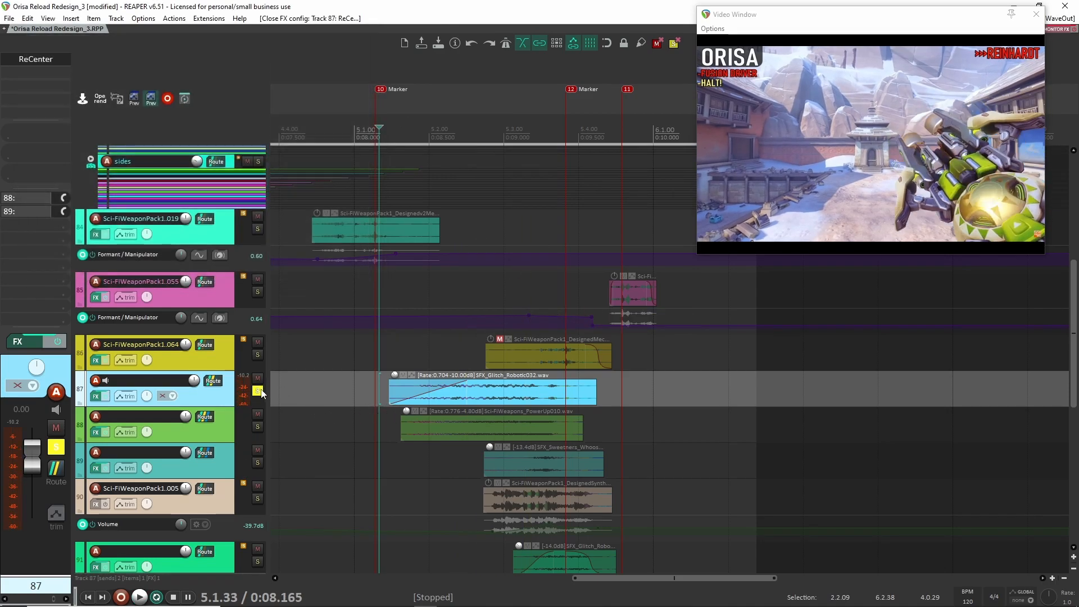
pyautogui.scroll(-2, 348, 409)
pyautogui.scroll(2, 348, 407)
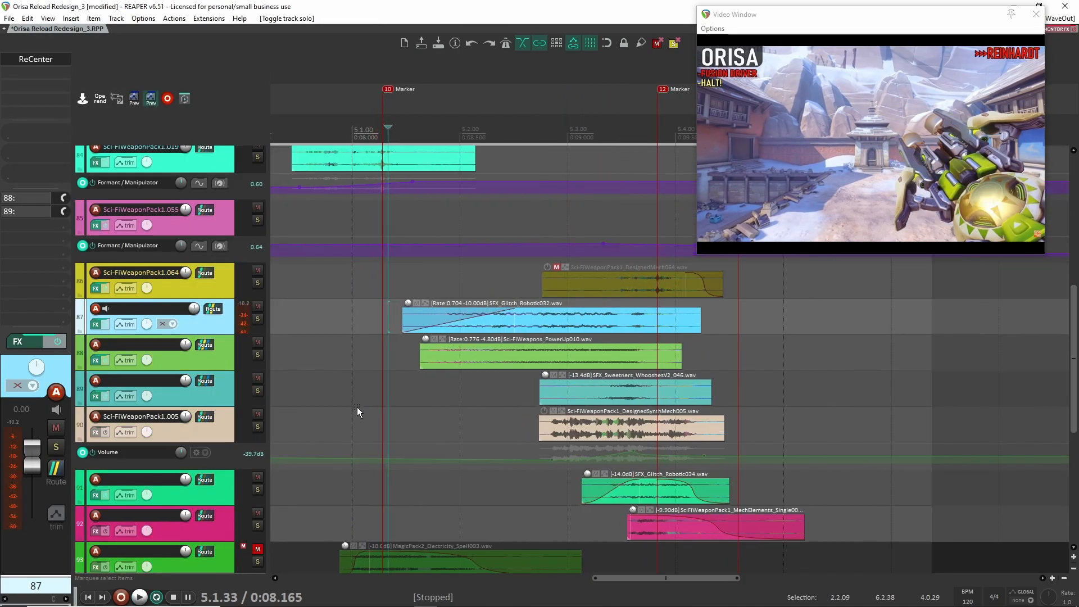
# - Solo track 88 and play its Sci-FiWeapons_PowerUp010 clip from just before the clip's start with its effects enabled
pyautogui.click(258, 354)
pyautogui.click(416, 345)
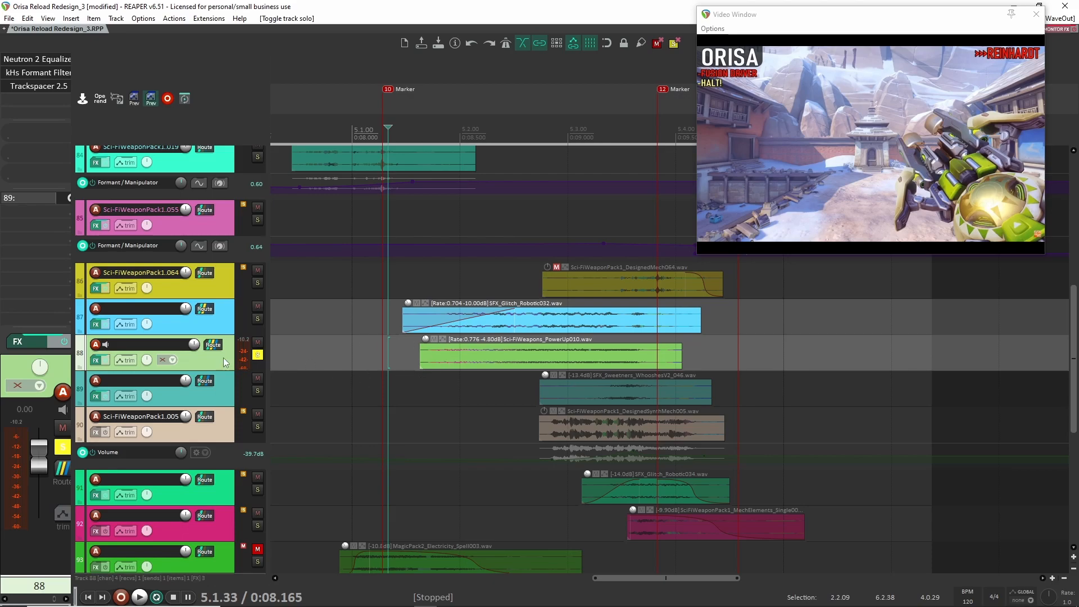
pyautogui.press('space')
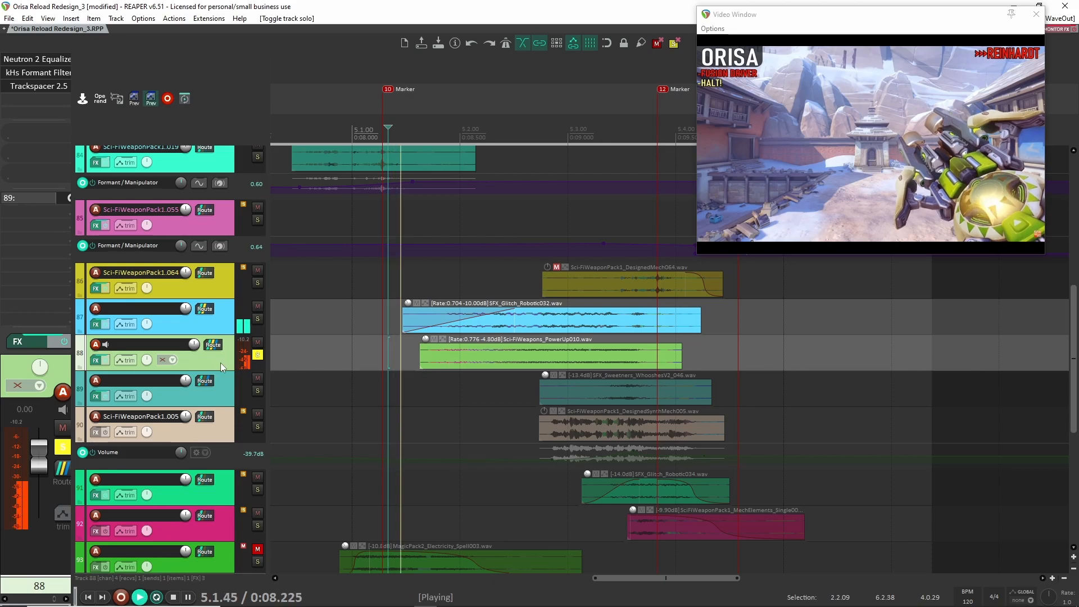
pyautogui.press('space')
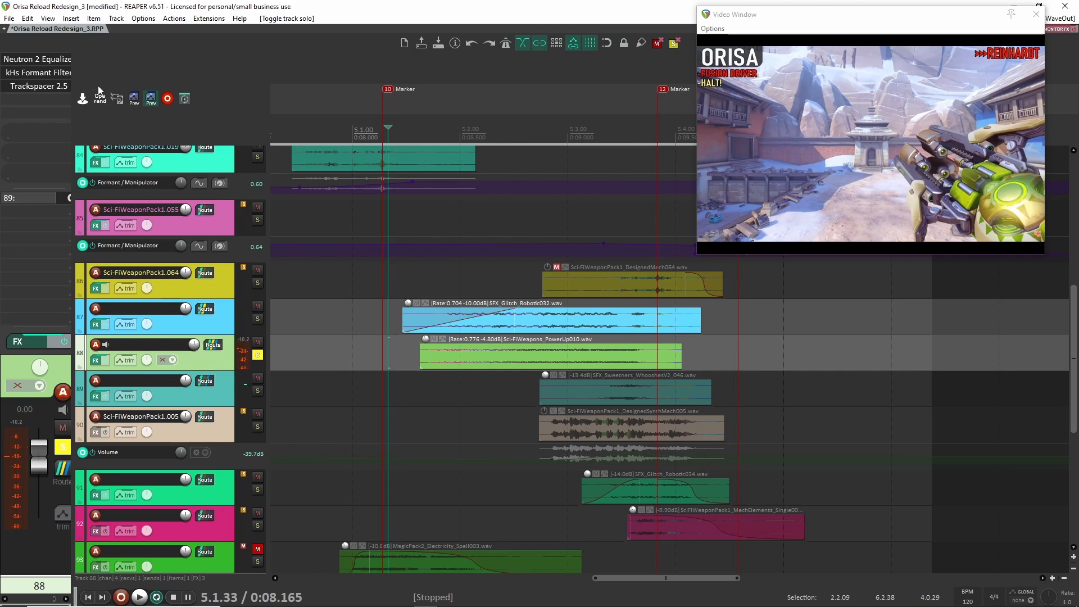
# - Bypass Neutron 2 Equalizer, kHs Formant Filter and Trackspacer 2.5 on track 88 and play the clip dry
pyautogui.keyDown('shift'); pyautogui.click(45, 61); pyautogui.keyUp('shift')
pyautogui.keyDown('shift'); pyautogui.click(46, 74); pyautogui.keyUp('shift')
pyautogui.keyDown('shift'); pyautogui.click(46, 88); pyautogui.keyUp('shift')
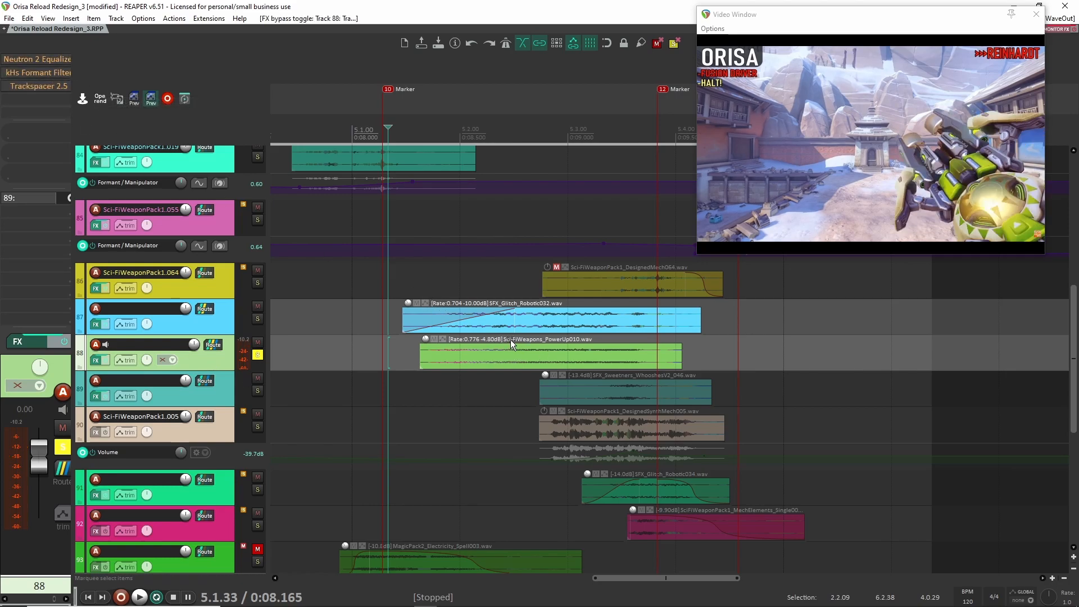
pyautogui.press('space')
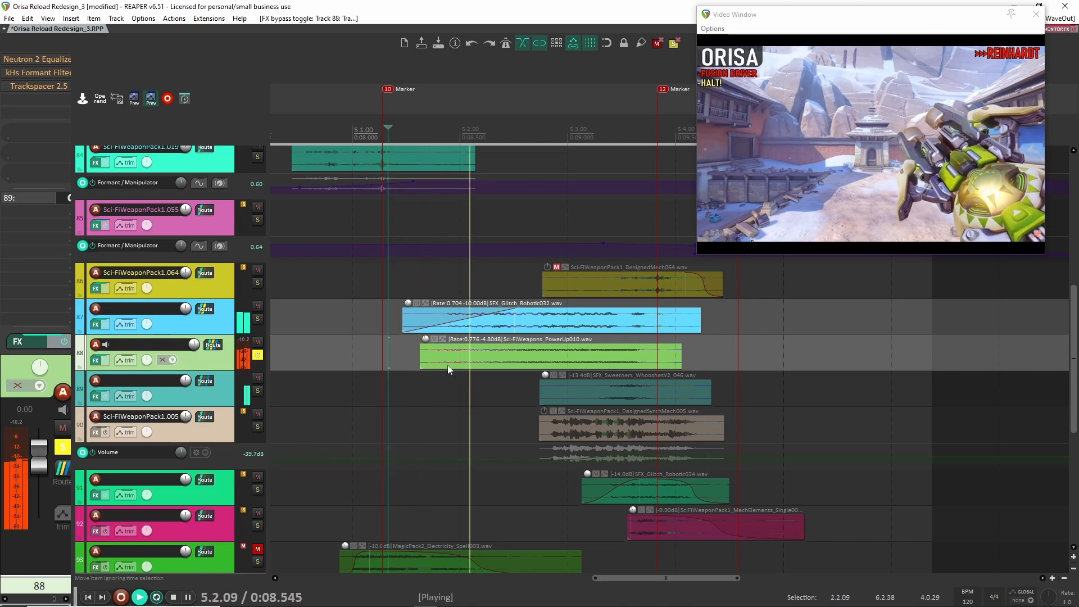
pyautogui.press('space')
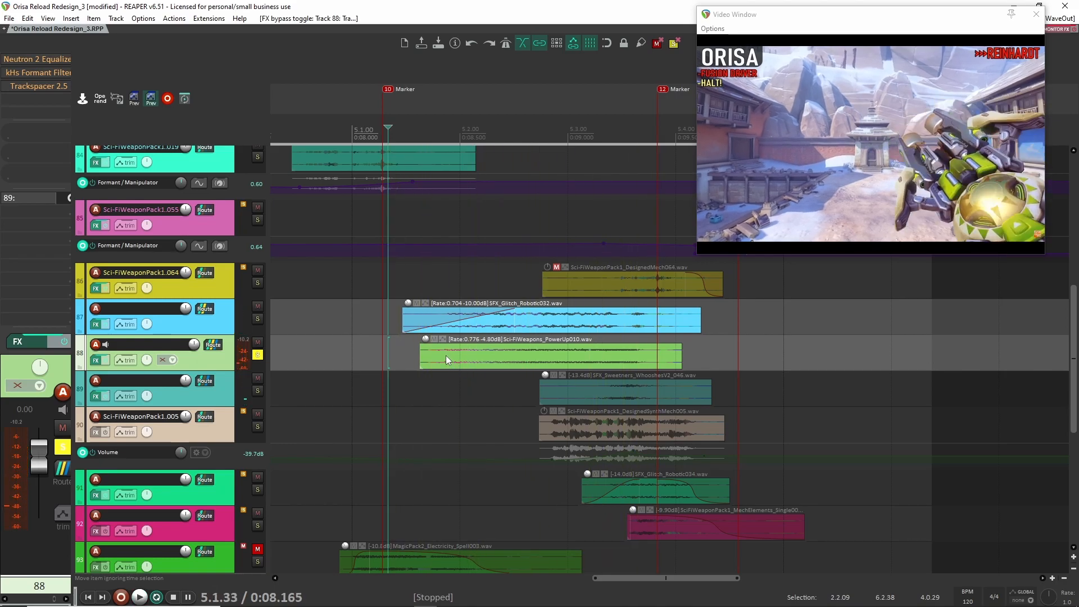
# - Re-enable Neutron 2 Equalizer and kHs Formant Filter on track 88, inspecting the EQ curve and opening the filter's window
pyautogui.click(49, 60)
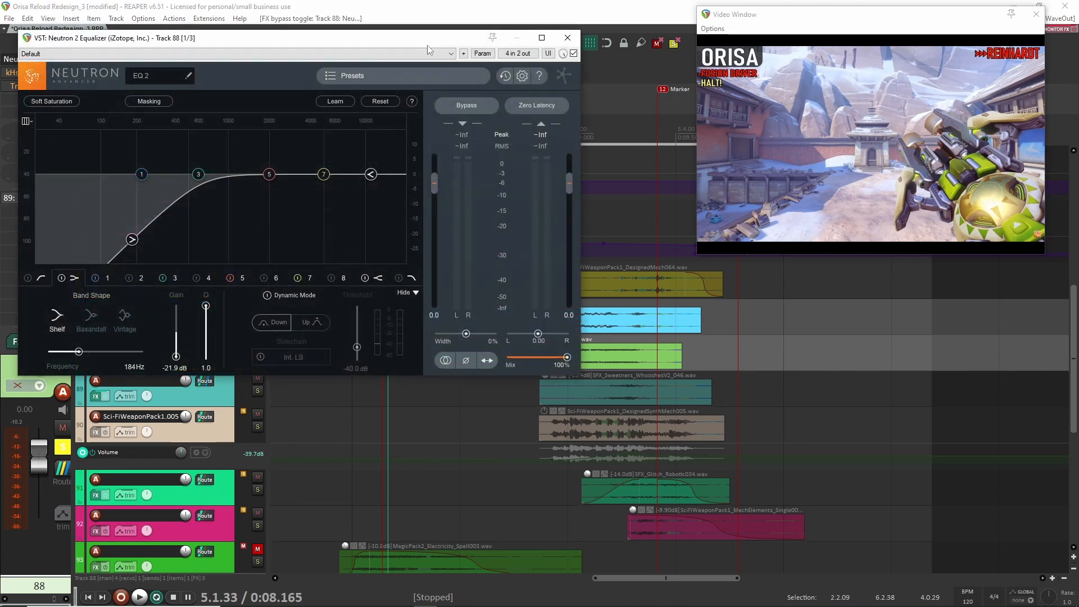
pyautogui.click(567, 38)
pyautogui.keyDown('shift'); pyautogui.click(33, 72); pyautogui.keyUp('shift')
pyautogui.click(33, 72)
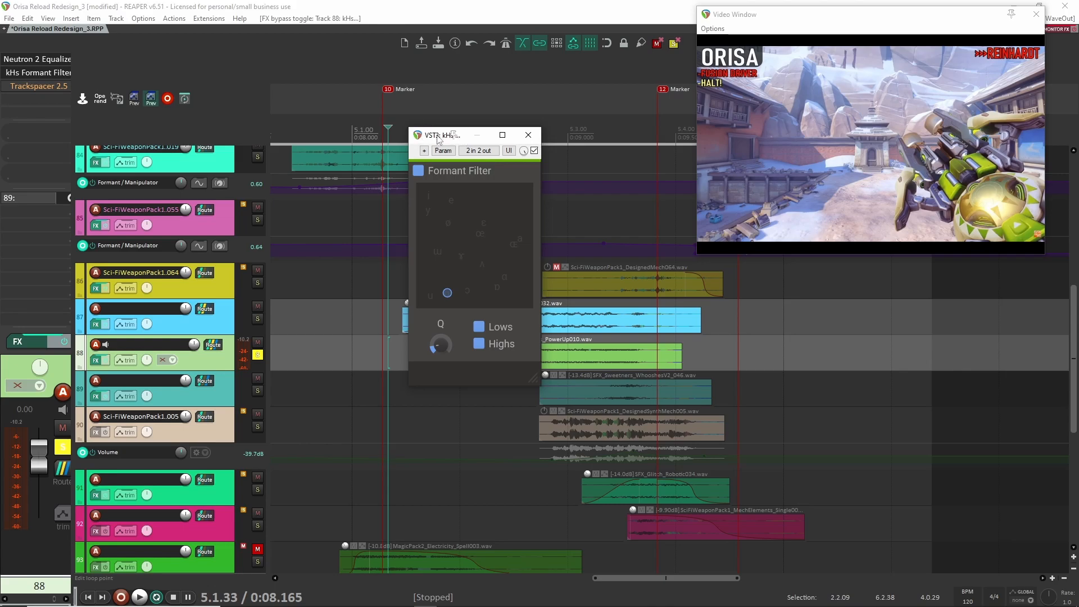
pyautogui.moveTo(439, 137); pyautogui.dragTo(323, 66)
# - Compare the track 88 clip during playback with the formant filter bypassed and enabled, leaving it enabled and closing its window
pyautogui.press('space')
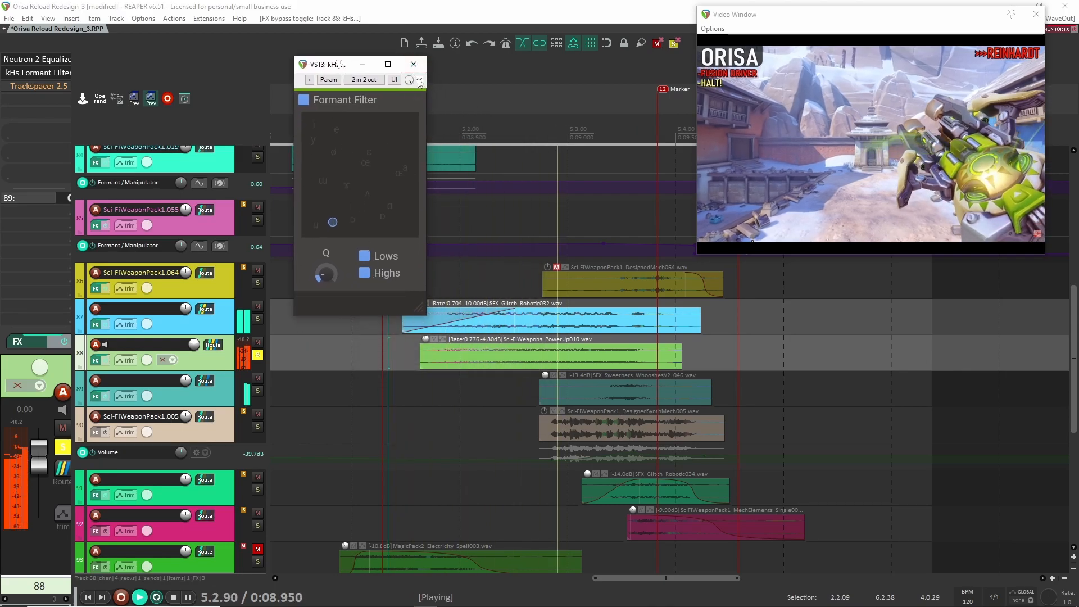
pyautogui.click(419, 80)
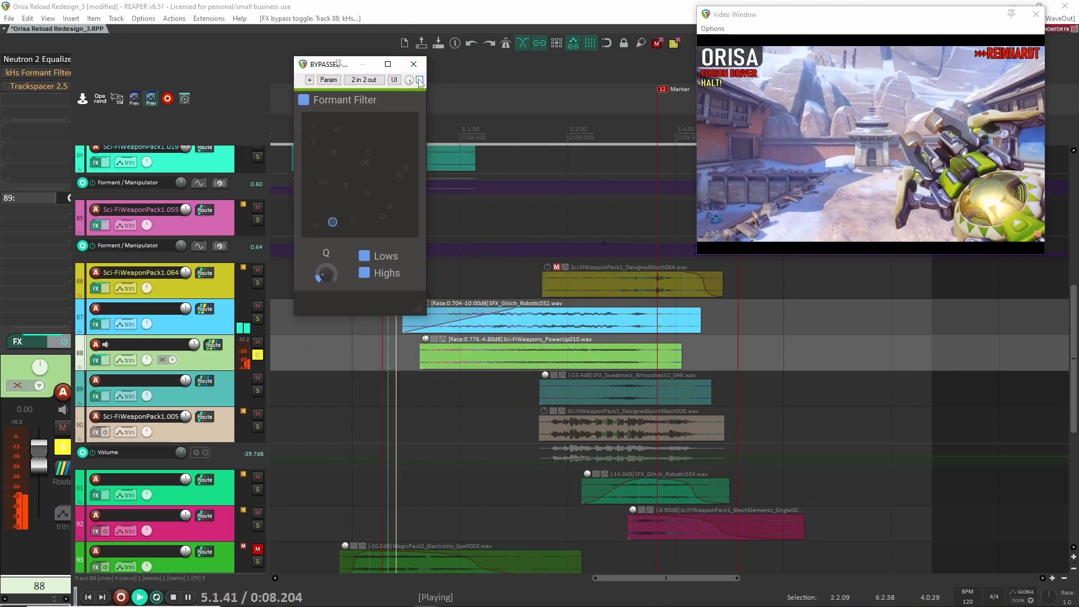
pyautogui.click(419, 80)
pyautogui.press('space')
pyautogui.press('space')
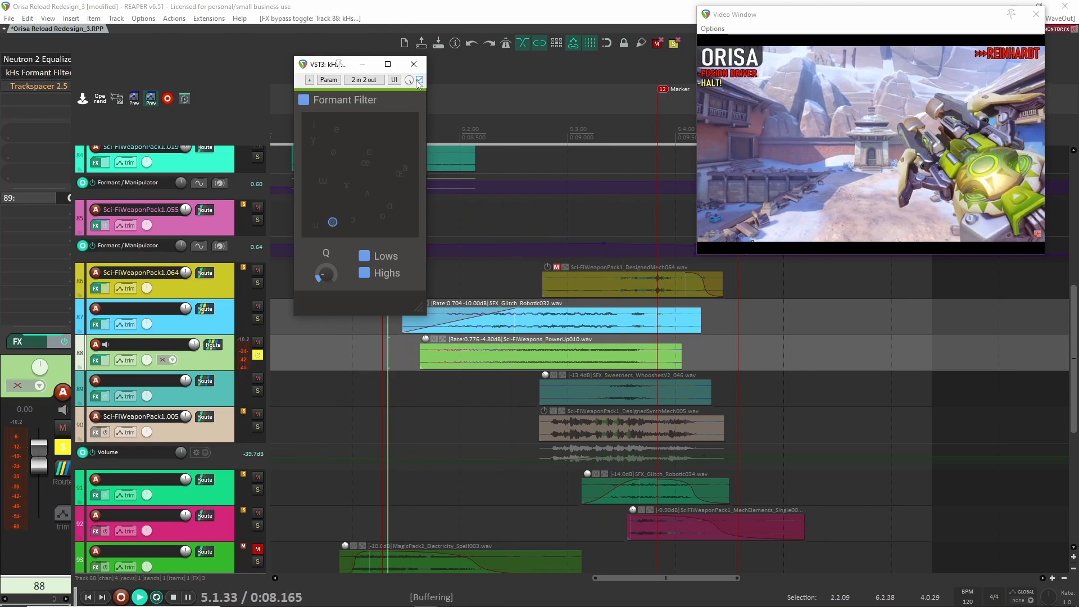
pyautogui.press('space')
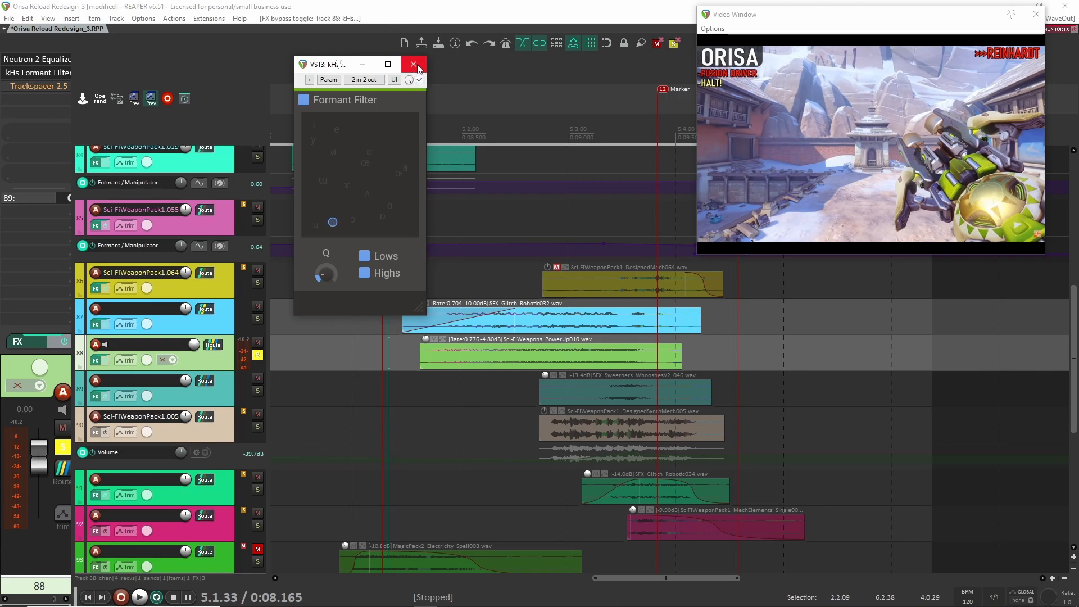
pyautogui.click(413, 64)
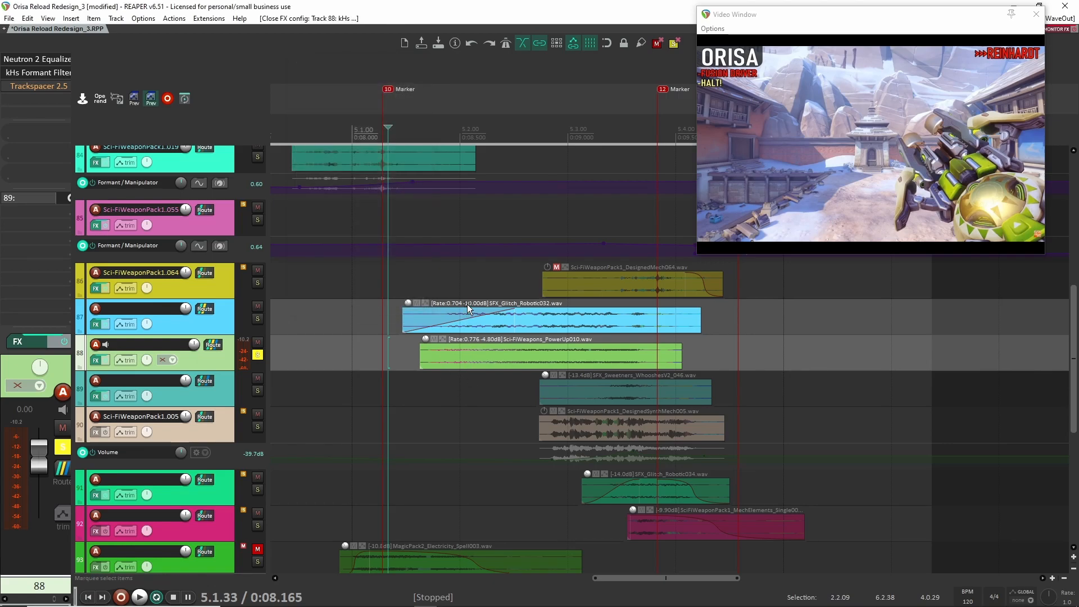
# - Re-enable Trackspacer 2.5 on track 88, inspect its settings and close its window
pyautogui.keyDown('ctrl'); pyautogui.keyDown('shift'); pyautogui.click(44, 87); pyautogui.keyUp('shift'); pyautogui.keyUp('ctrl')
pyautogui.click(45, 87)
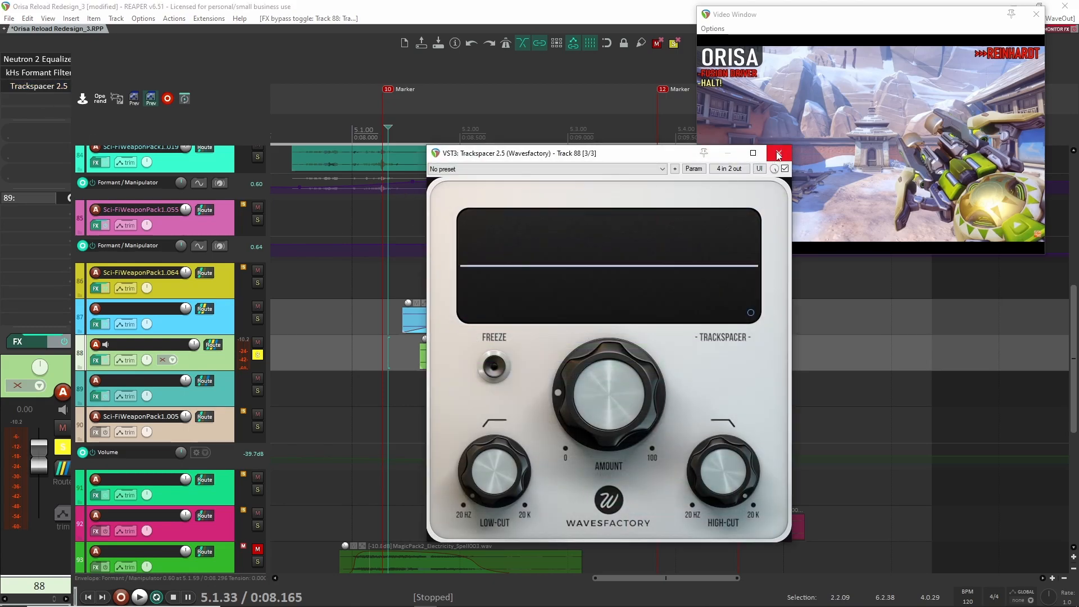
pyautogui.moveTo(664, 157); pyautogui.dragTo(469, 83)
pyautogui.click(583, 79)
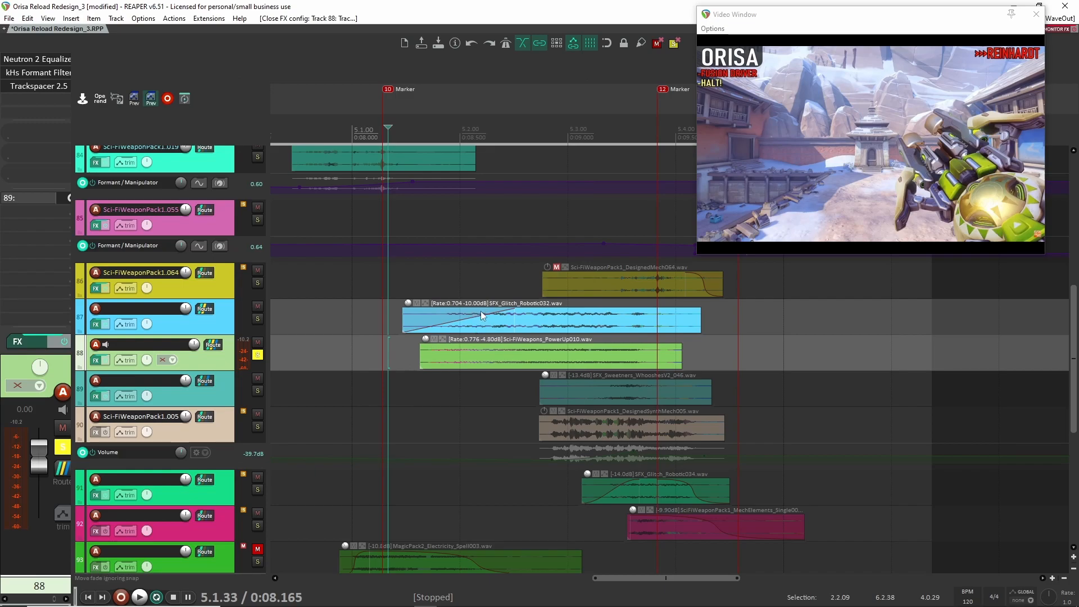
# - Clear the solo on track 88 and select its Sci-FiWeapons_PowerUp010 clip
pyautogui.click(594, 318)
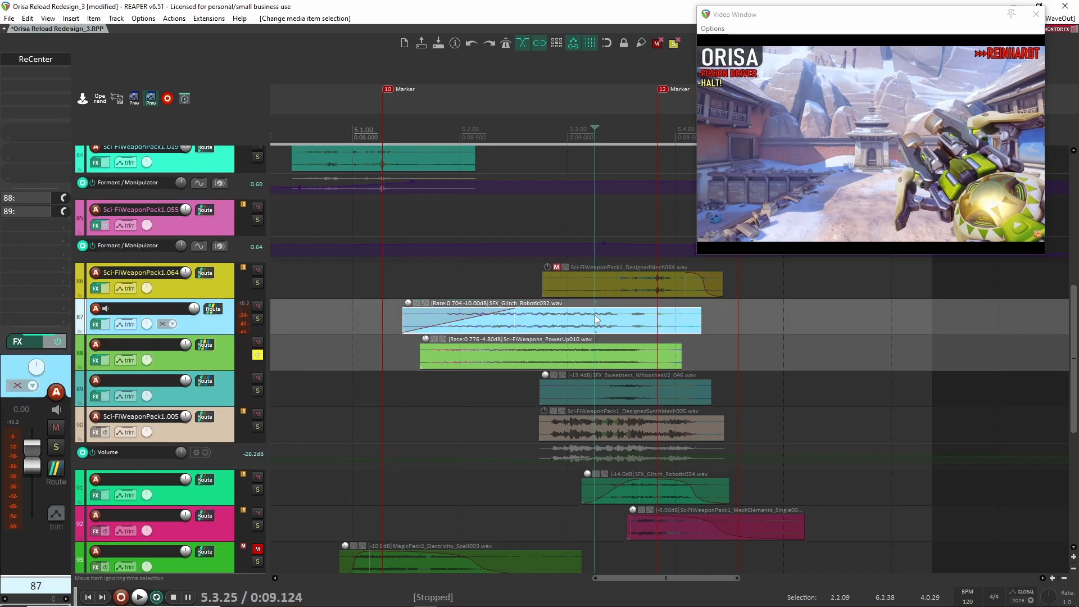
pyautogui.click(257, 354)
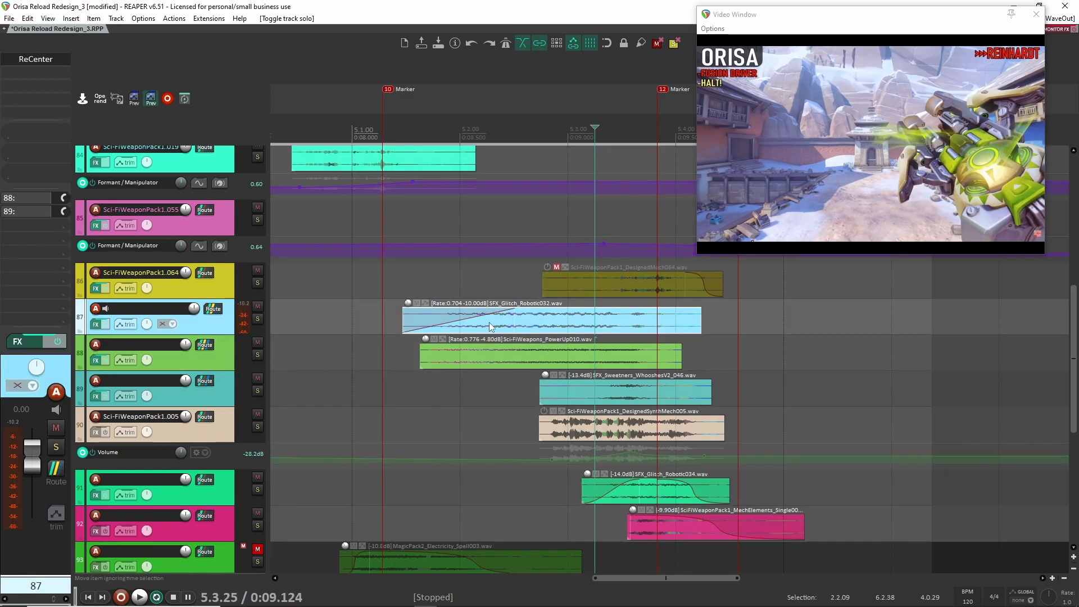
pyautogui.click(505, 357)
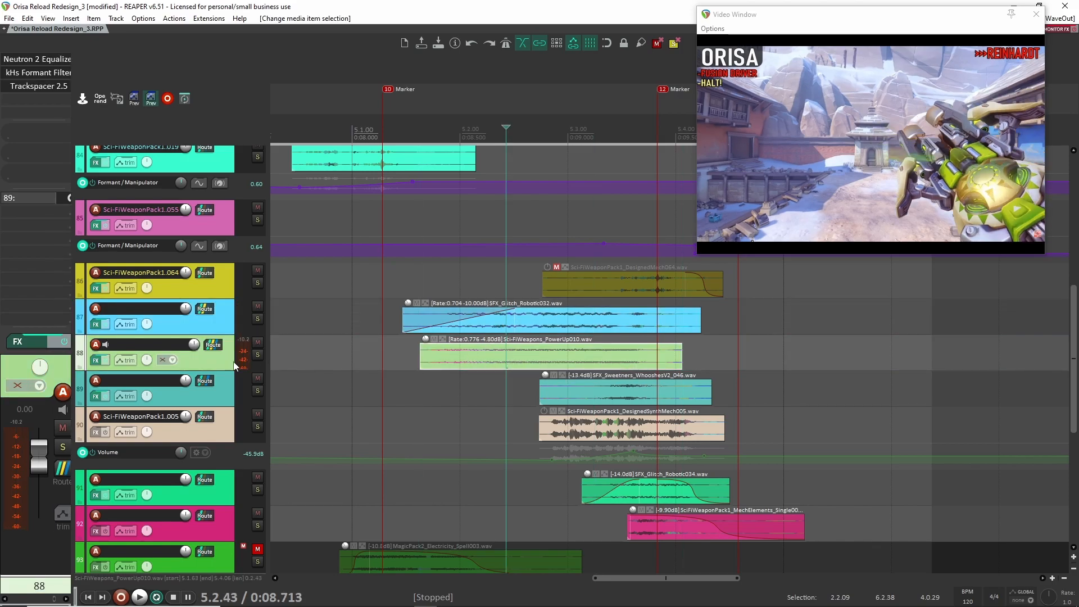
pyautogui.click(258, 390)
pyautogui.click(210, 393)
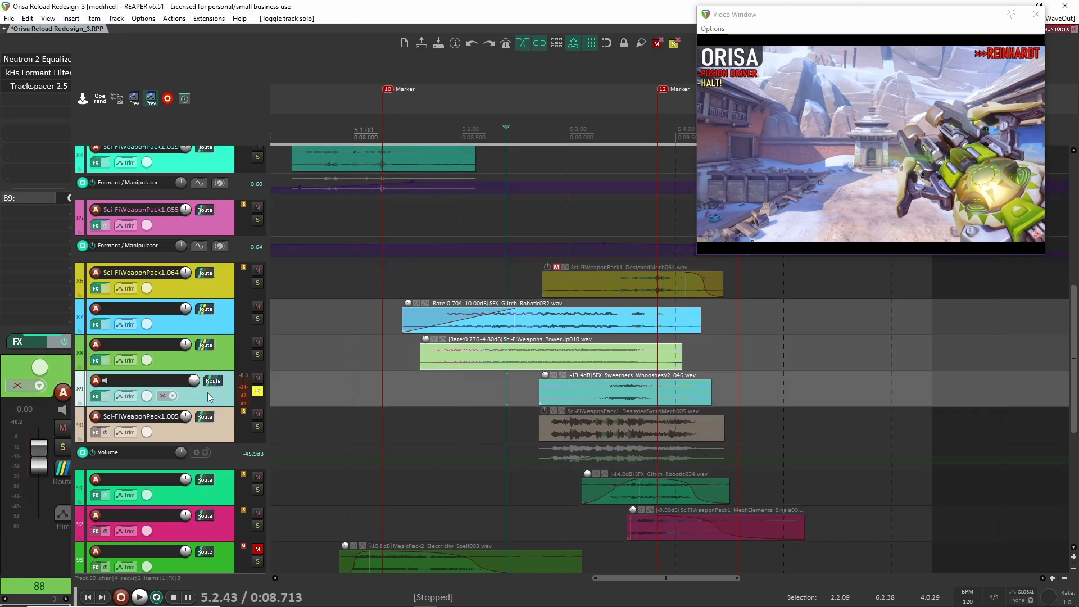
pyautogui.click(257, 392)
# - Solo tracks 87 and 88, play their clips together twice from just before SFX_Glitch_Robotic032, and clear both solos
pyautogui.click(258, 319)
pyautogui.click(258, 354)
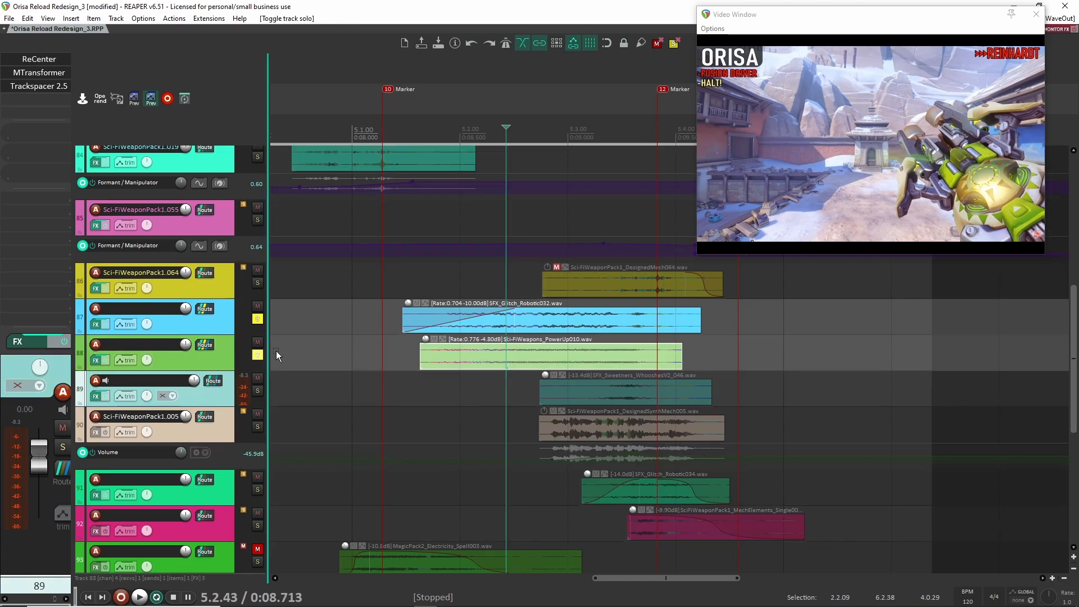
pyautogui.click(389, 318)
pyautogui.press('space')
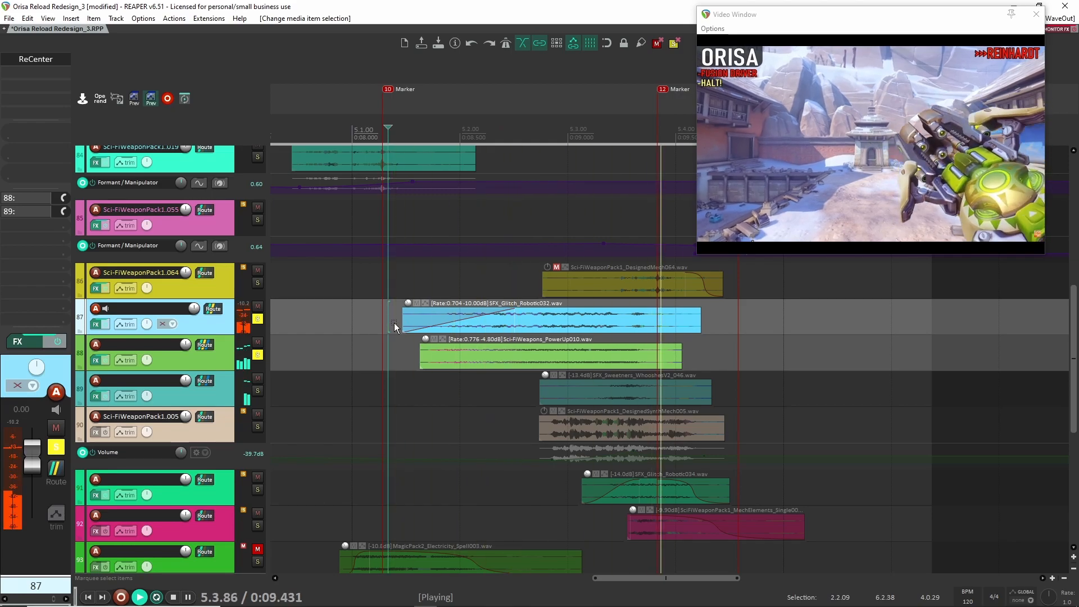
pyautogui.press('space')
pyautogui.scroll(-3, 441, 346)
pyautogui.press('space')
pyautogui.scroll(2, 441, 346)
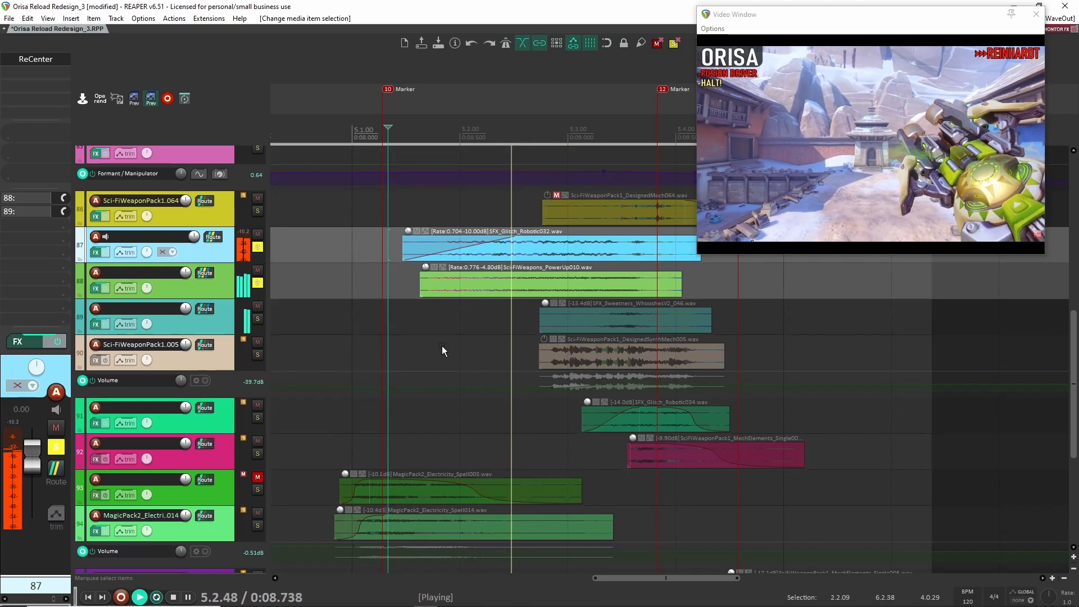
pyautogui.press('space')
pyautogui.click(258, 247)
pyautogui.click(258, 283)
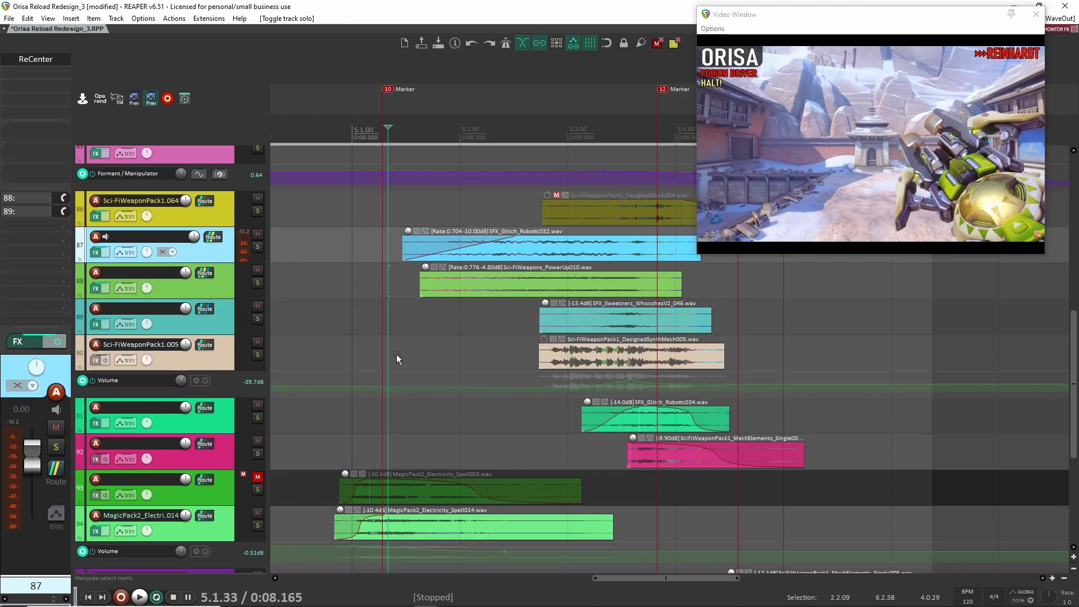
# - Solo tracks 84, 85, 87 and 88 to isolate the two mech clips with the glitch and power-up clips
pyautogui.scroll(2, 438, 359)
pyautogui.moveTo(534, 383); pyautogui.dragTo(524, 379)
pyautogui.scroll(3, 478, 378)
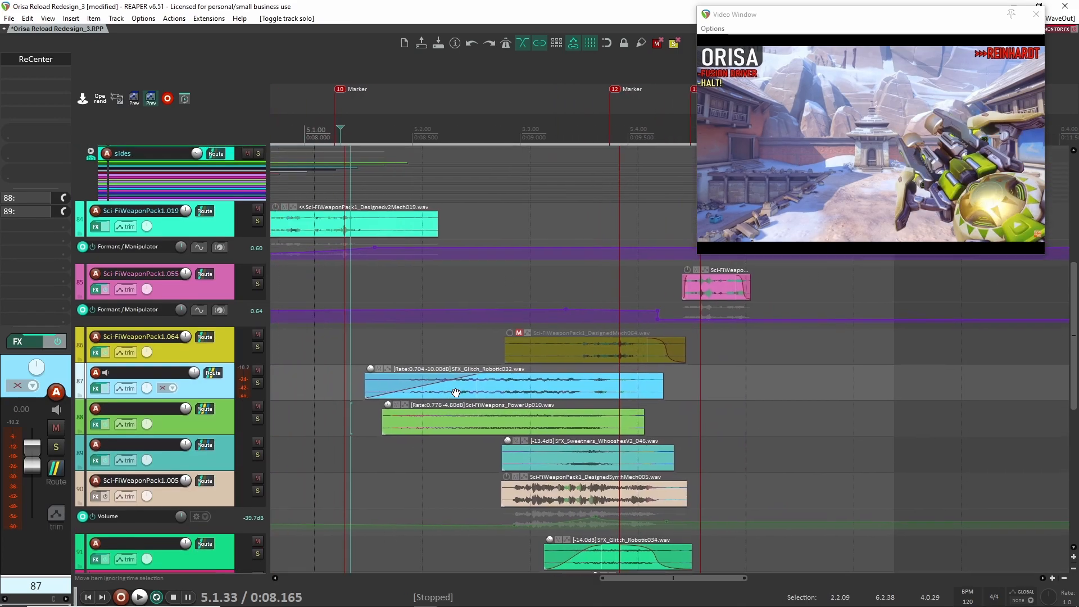
pyautogui.click(257, 238)
pyautogui.click(257, 300)
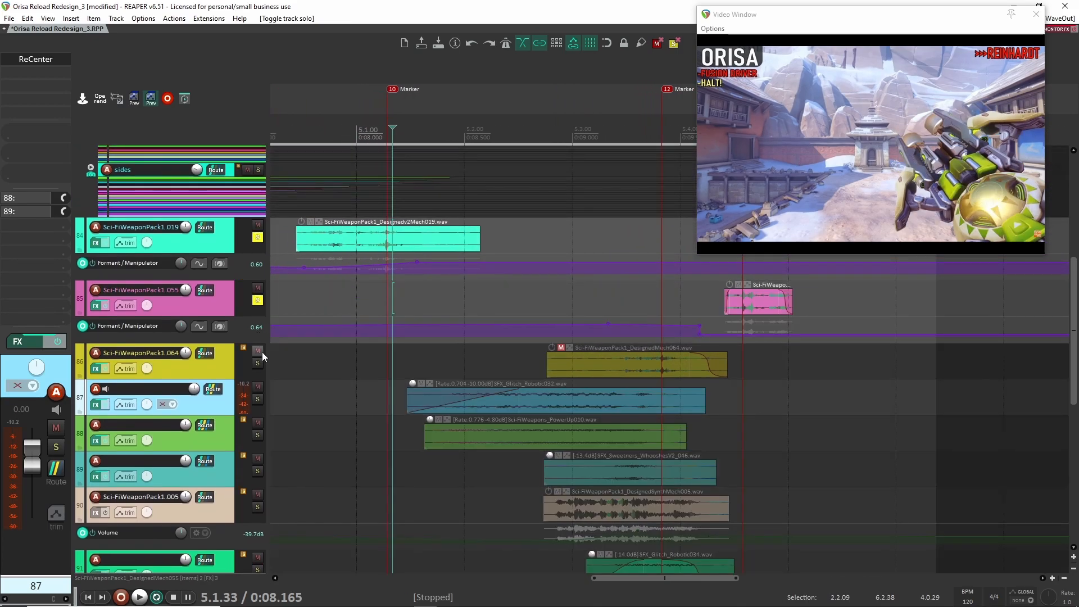
pyautogui.click(258, 399)
pyautogui.click(257, 435)
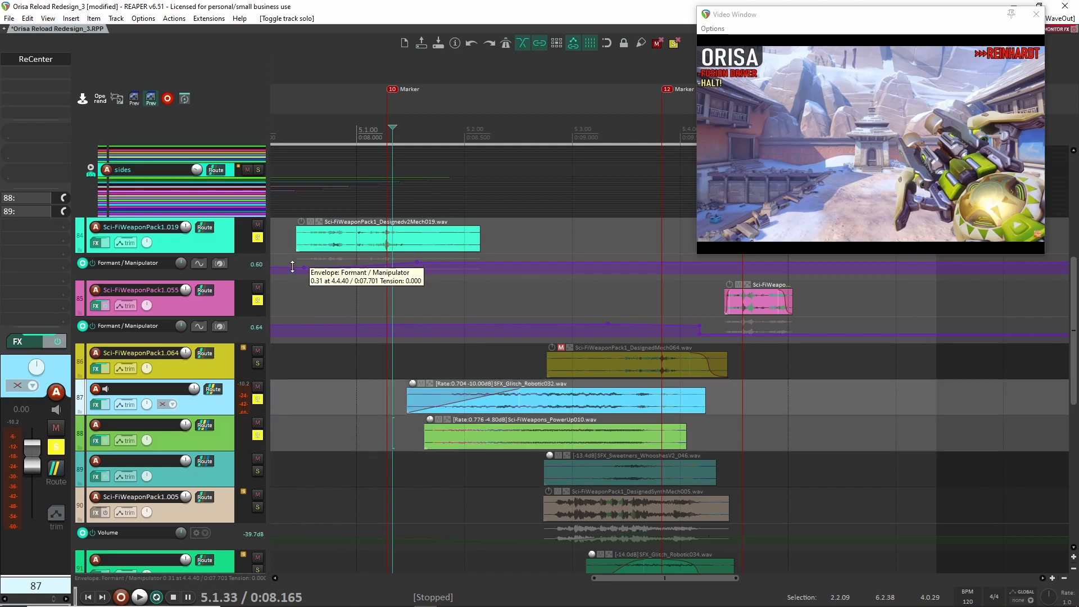
# - Play the four soloed tracks from just before the Designedv2Mech019 clip and clear all four solos
pyautogui.click(287, 248)
pyautogui.press('space')
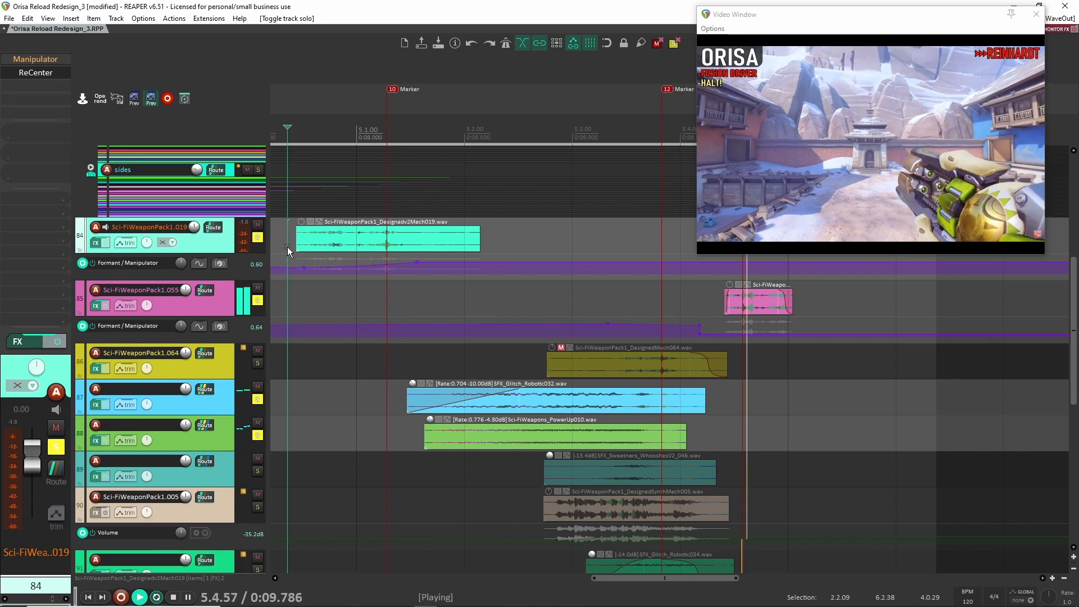
pyautogui.press('space')
pyautogui.moveTo(258, 238); pyautogui.dragTo(261, 313)
pyautogui.moveTo(260, 400); pyautogui.dragTo(257, 439)
# - Select the Sci-FiWeapons_PowerUp010 clip on track 88 and scrub the edit cursor to just past marker 12
pyautogui.scroll(-2, 305, 426)
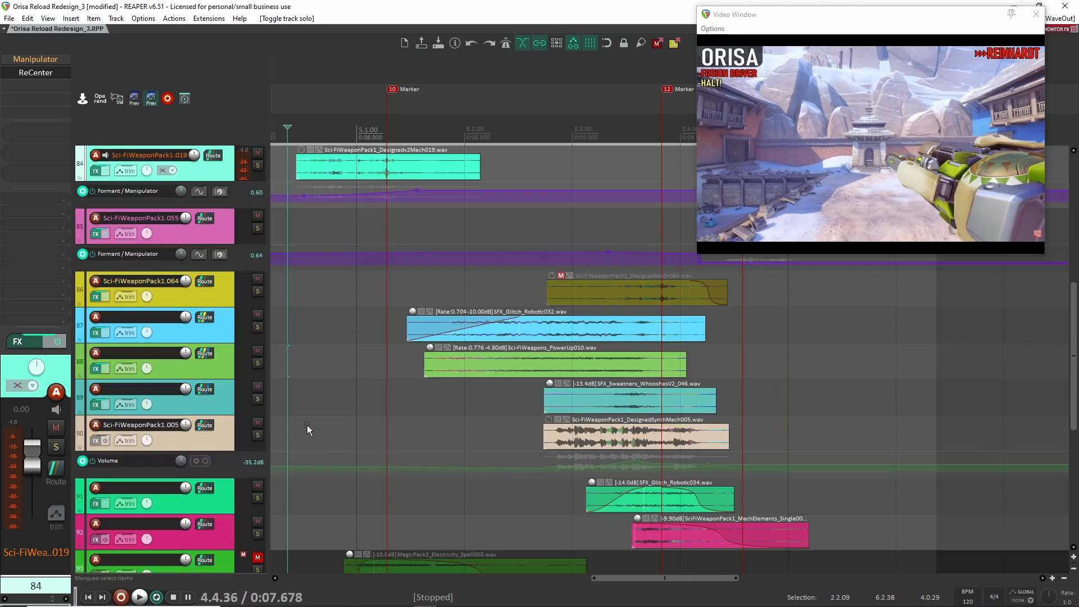
pyautogui.click(639, 362)
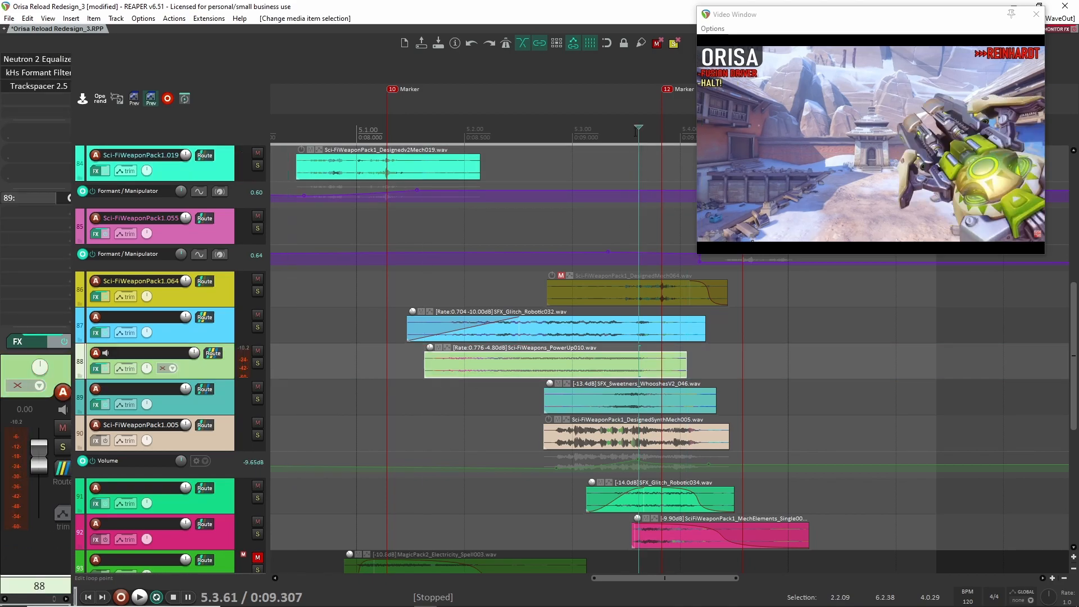
pyautogui.moveTo(639, 127); pyautogui.dragTo(677, 145)
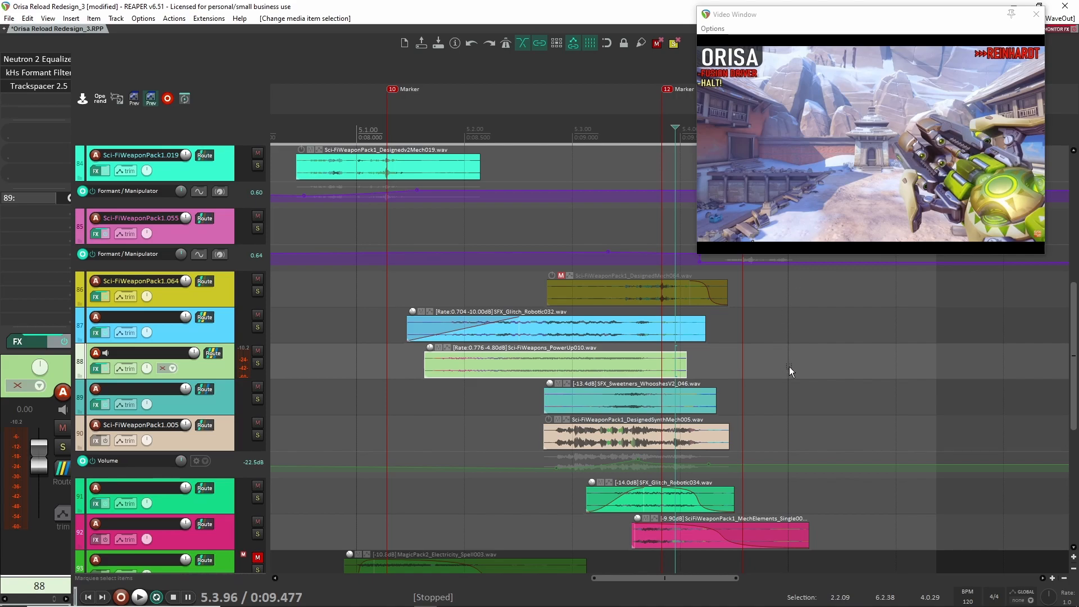
# - Solo track 89 and the Orisa Reload_DAW track, and play the original reload audio twice from about 9.005 s
pyautogui.click(229, 403)
pyautogui.click(257, 399)
pyautogui.scroll(15, 652, 204)
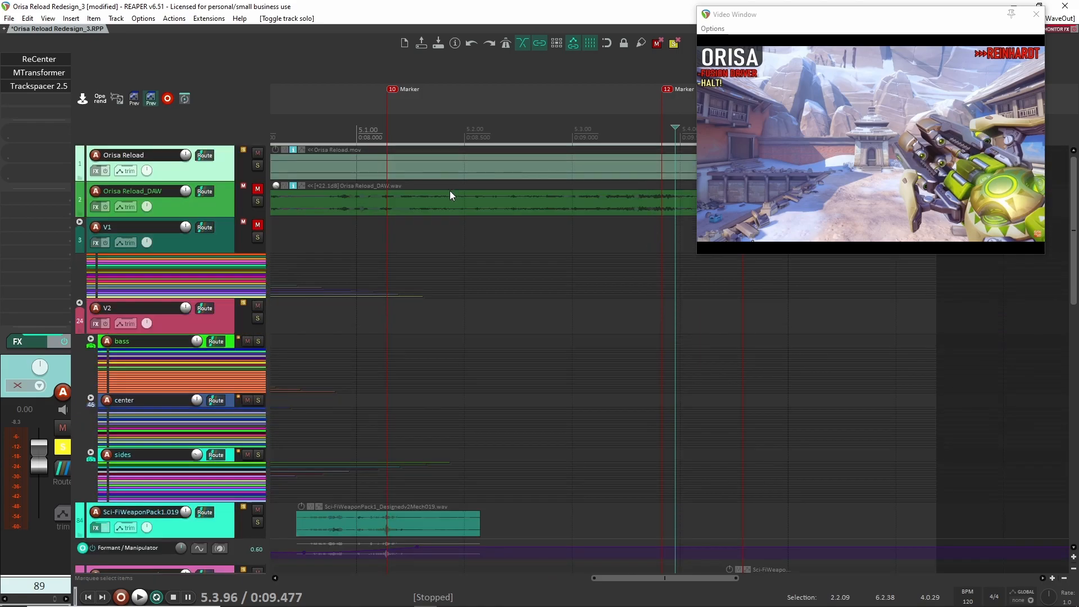
pyautogui.click(606, 200)
pyautogui.click(575, 201)
pyautogui.click(257, 203)
pyautogui.press('space')
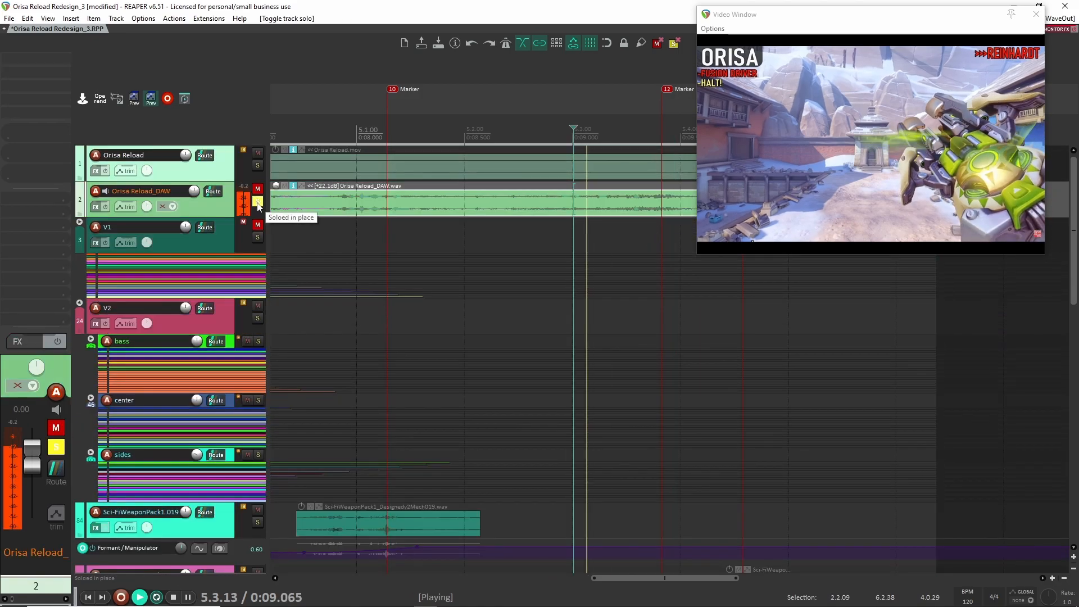
pyautogui.press('space')
pyautogui.press('space')
pyautogui.press('space')
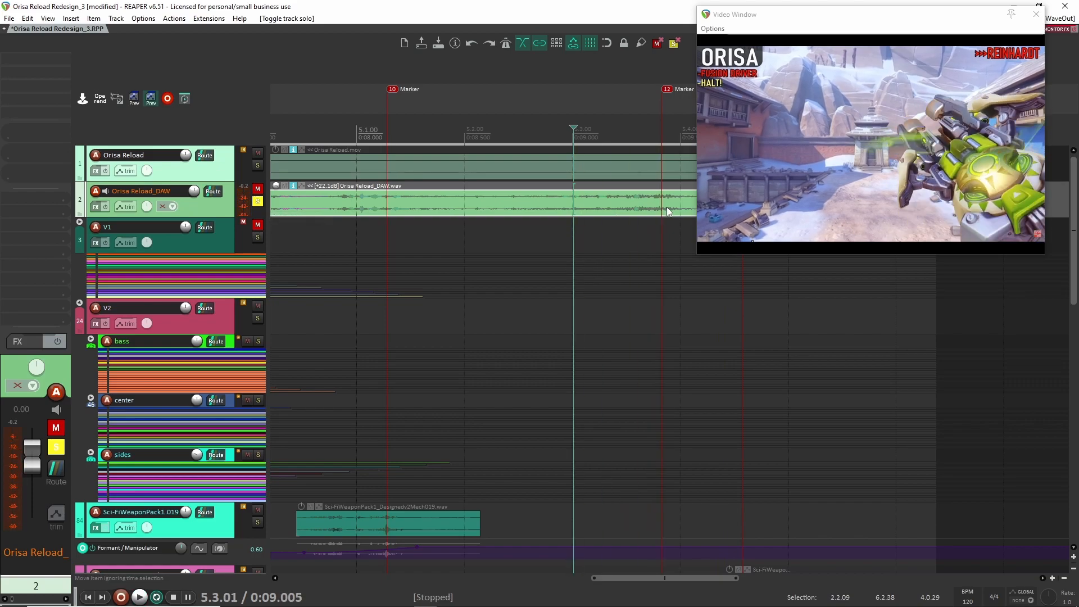
pyautogui.click(656, 127)
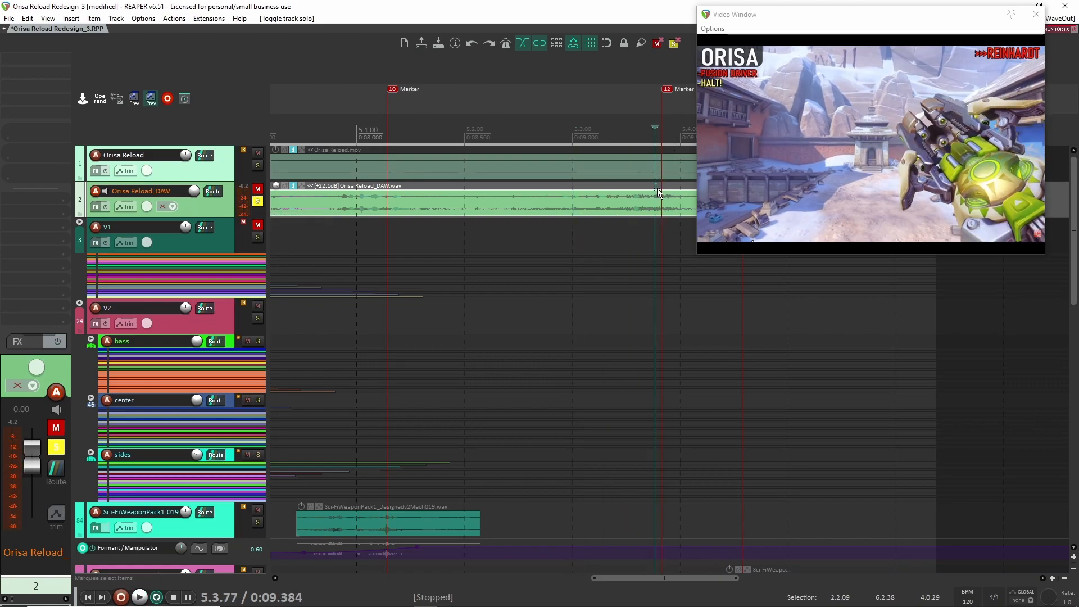
# - Select the SFX_Sweetners_WhooshesV2_046 clip and play it twice from about 8.908 s with only track 89 soloed
pyautogui.scroll(-15, 564, 345)
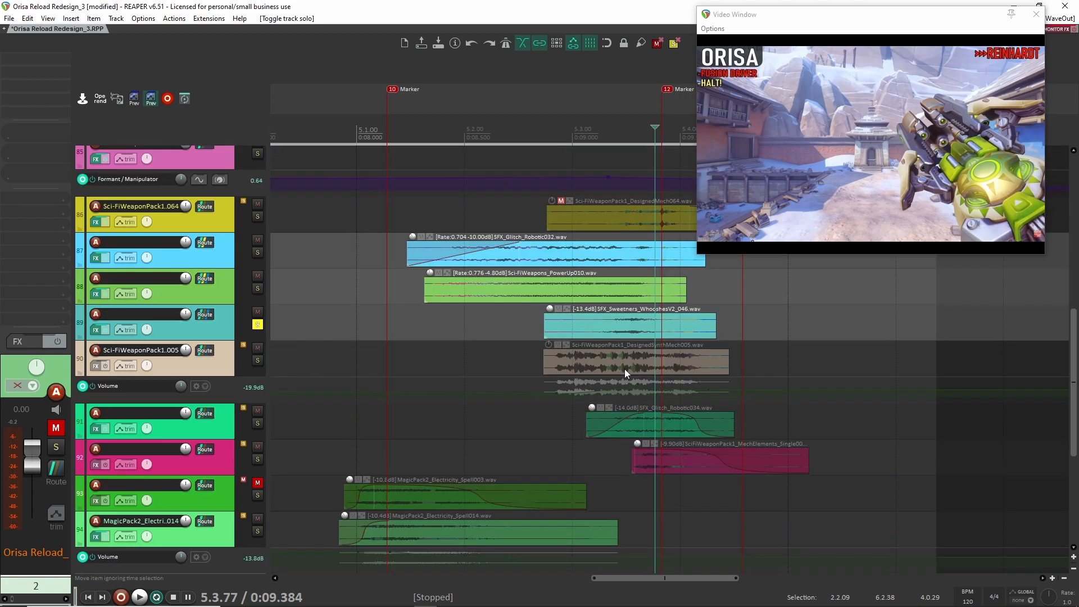
pyautogui.click(552, 326)
pyautogui.press('space')
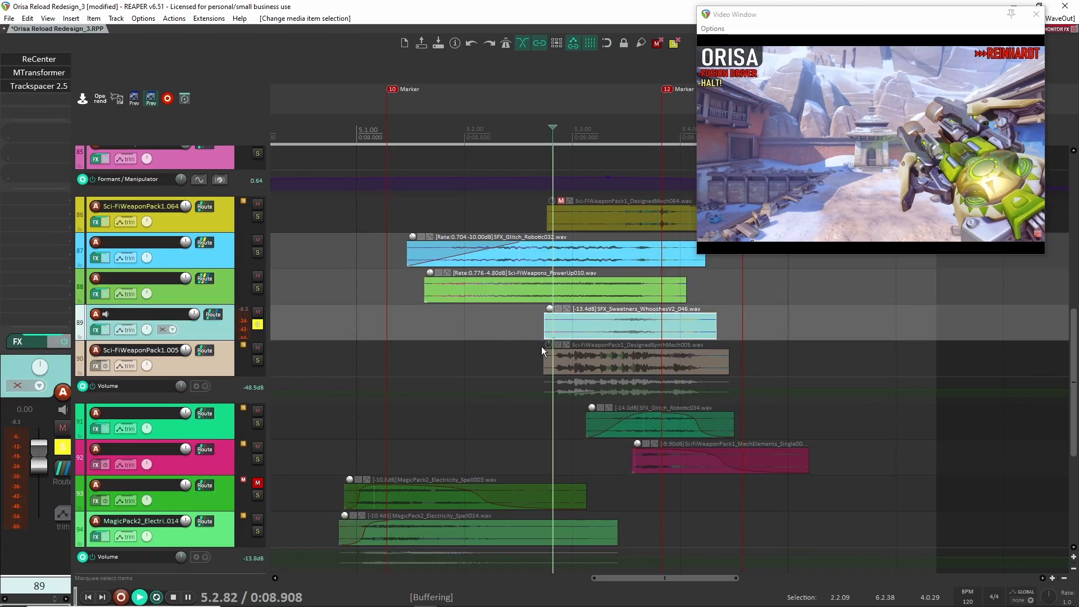
pyautogui.press('space')
pyautogui.hscroll(3, 548, 338)
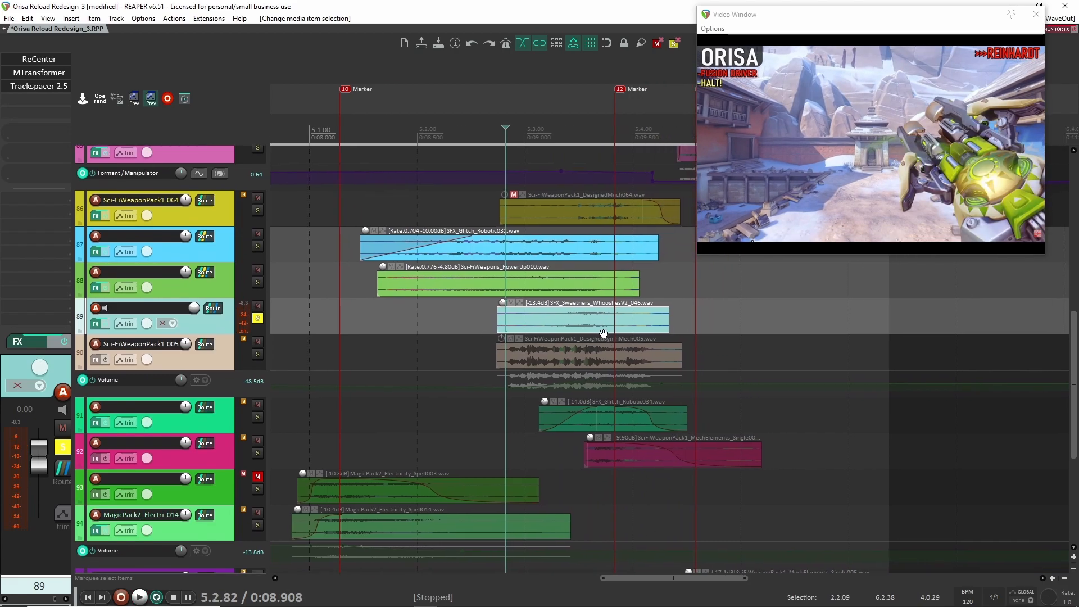
pyautogui.hscroll(2, 552, 340)
pyautogui.press('space')
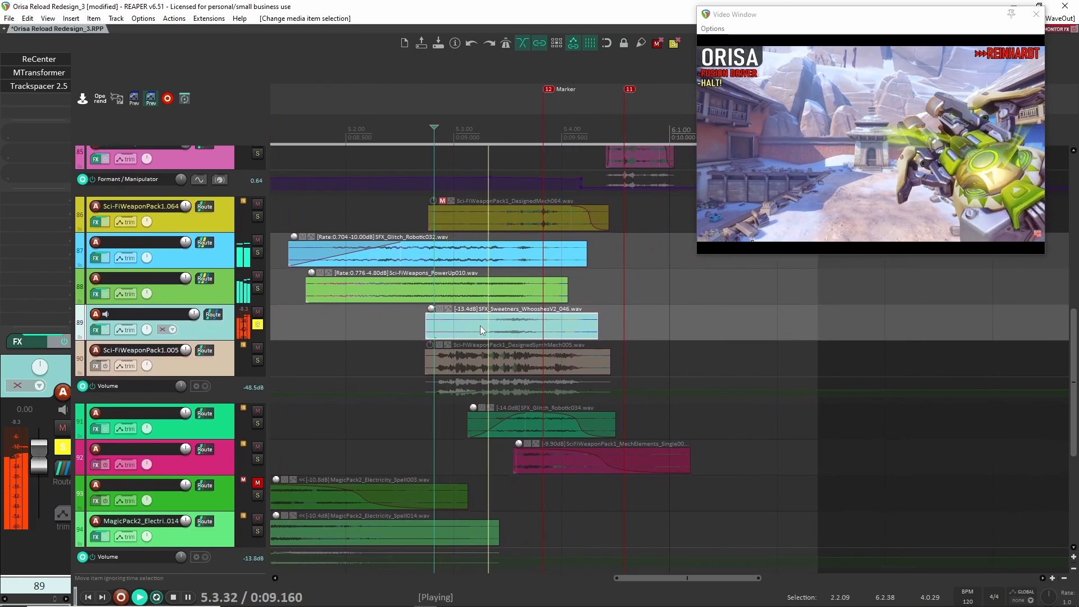
pyautogui.press('space')
# - Bypass ReCenter, MTransformer and Trackspacer 2.5 on track 89 and play the whoosh clip without effects
pyautogui.keyDown('shift'); pyautogui.click(42, 61); pyautogui.keyUp('shift')
pyautogui.keyDown('shift'); pyautogui.click(45, 73); pyautogui.keyUp('shift')
pyautogui.keyDown('shift'); pyautogui.click(48, 86); pyautogui.keyUp('shift')
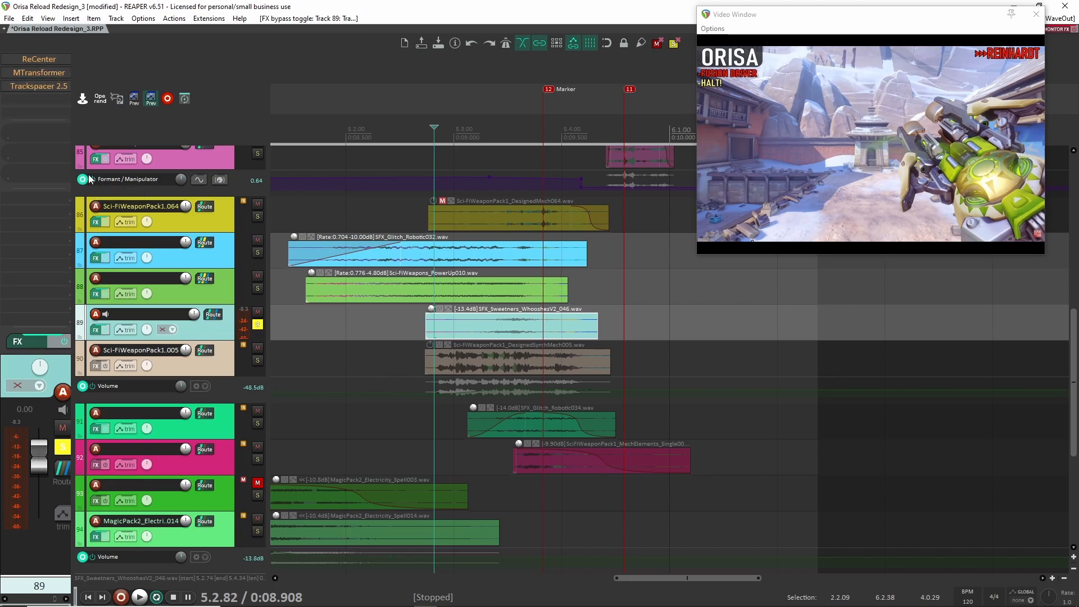
pyautogui.press('space')
pyautogui.press('space')
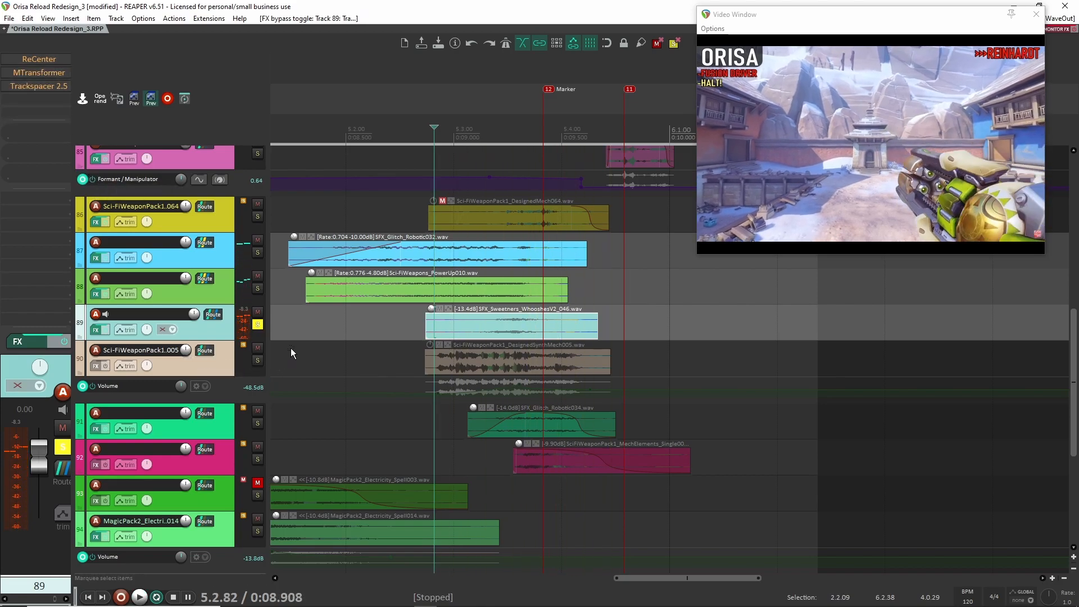
# - Re-enable ReCenter on track 89, view its settings, and keep the track soloed
pyautogui.click(45, 61)
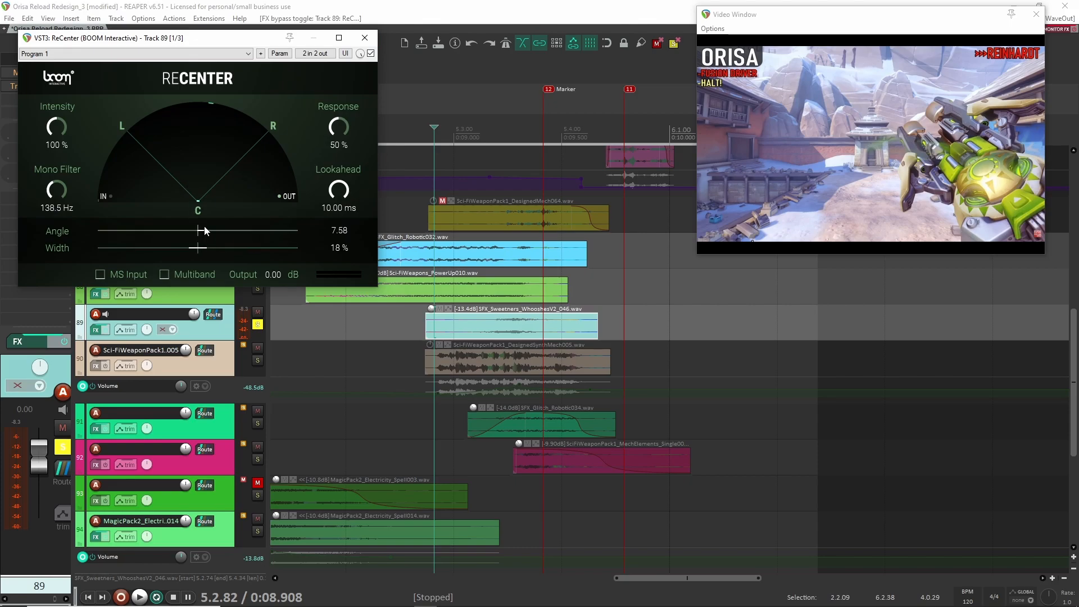
pyautogui.click(365, 37)
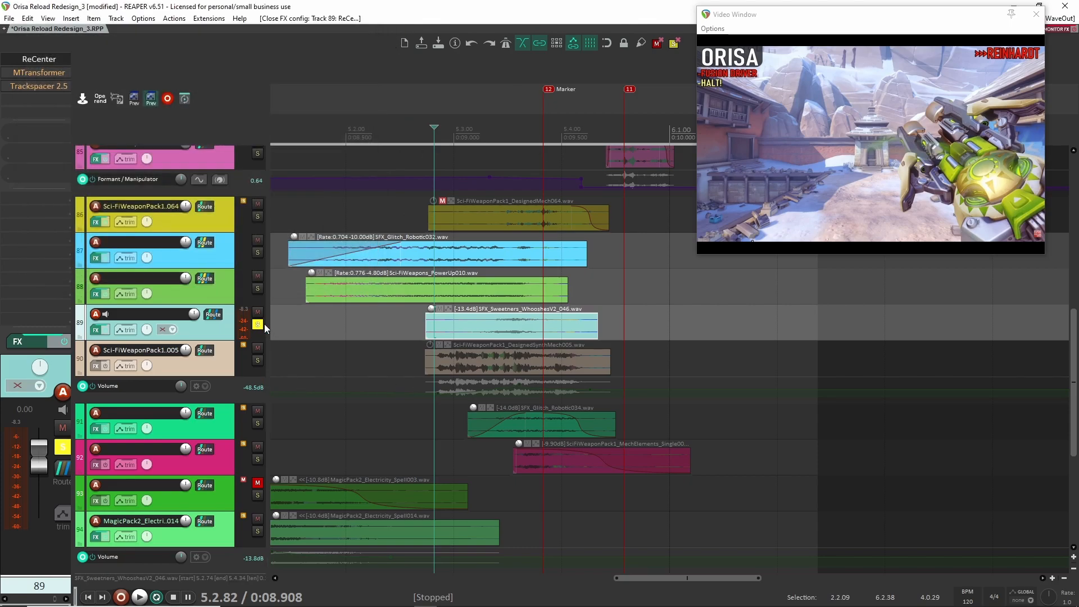
pyautogui.click(258, 324)
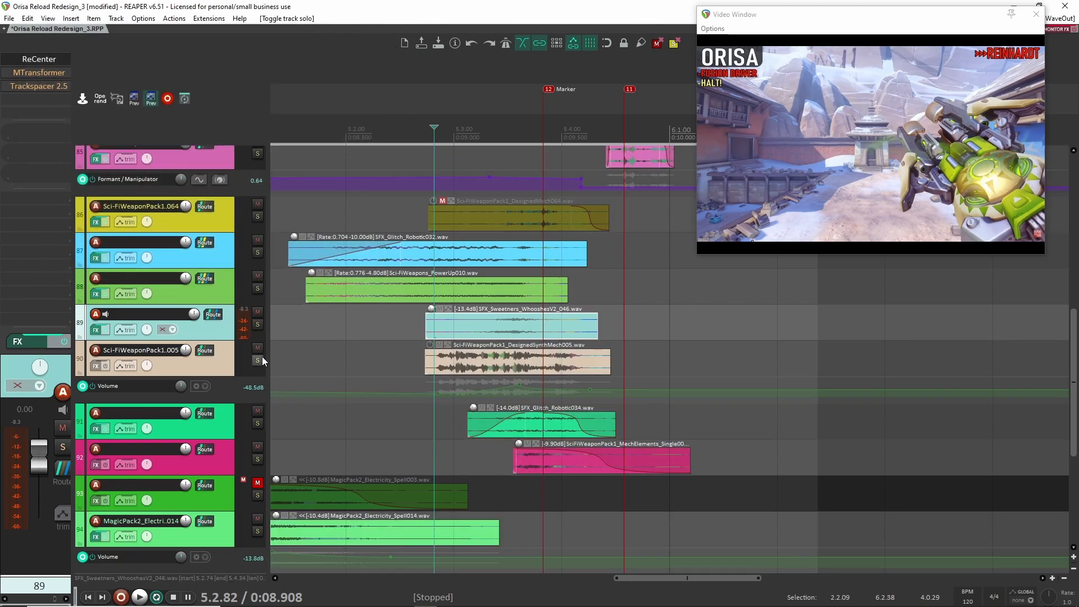
pyautogui.click(256, 324)
# - Re-enable MTransformer on track 89, view its Frequency shaping settings, and play the whoosh clip from its start
pyautogui.click(33, 73)
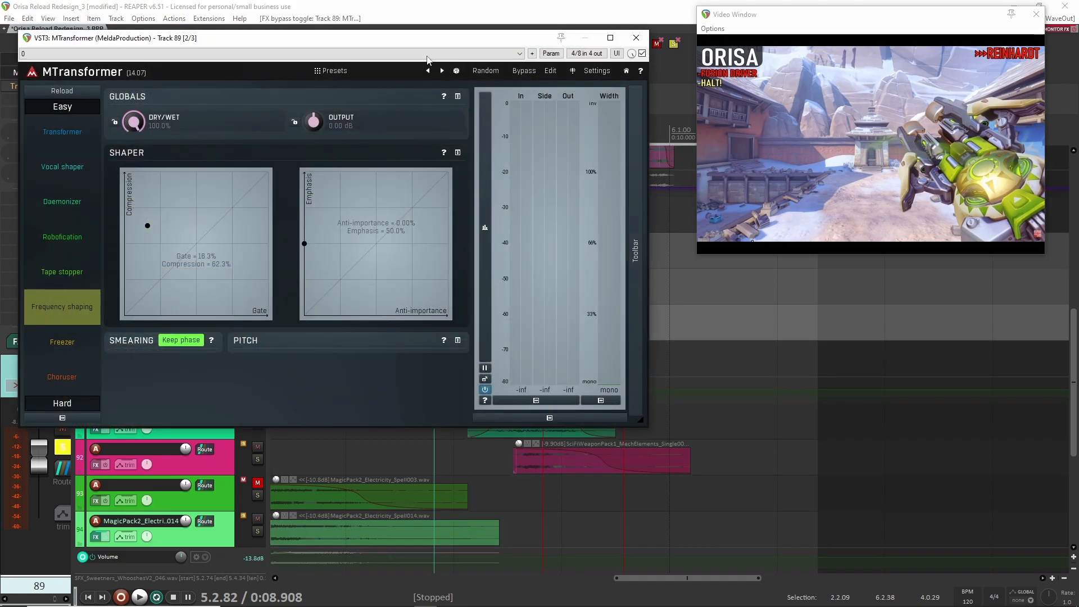
pyautogui.moveTo(587, 52); pyautogui.dragTo(786, 156)
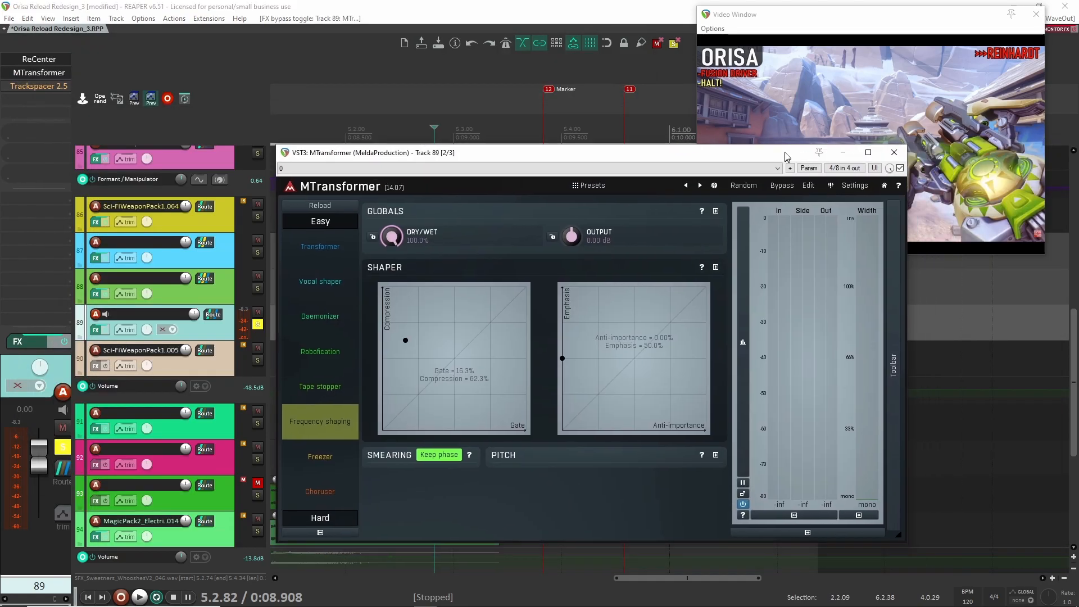
pyautogui.click(894, 153)
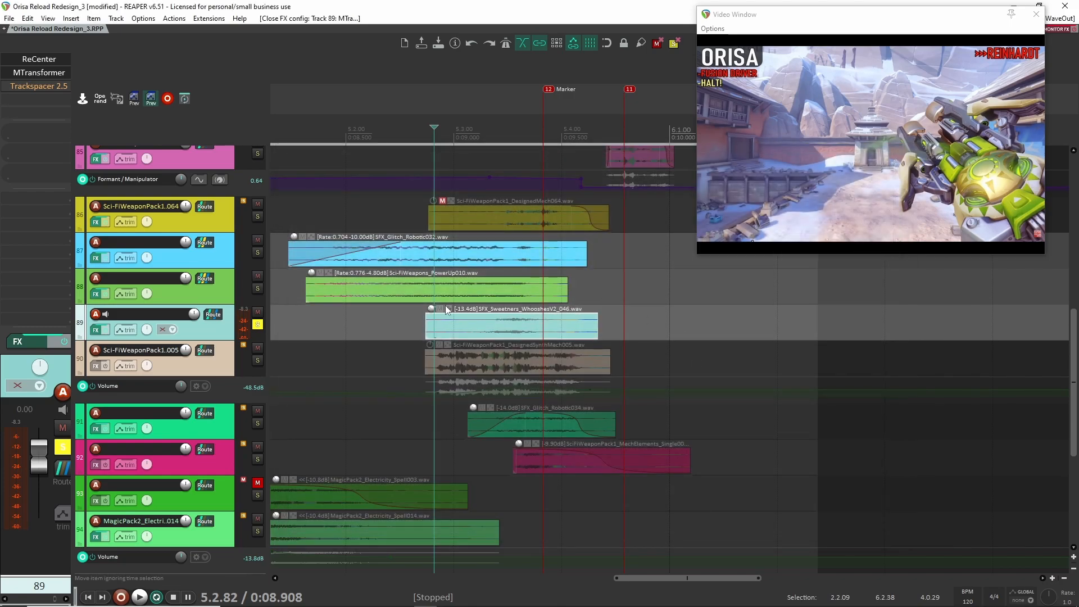
pyautogui.click(425, 321)
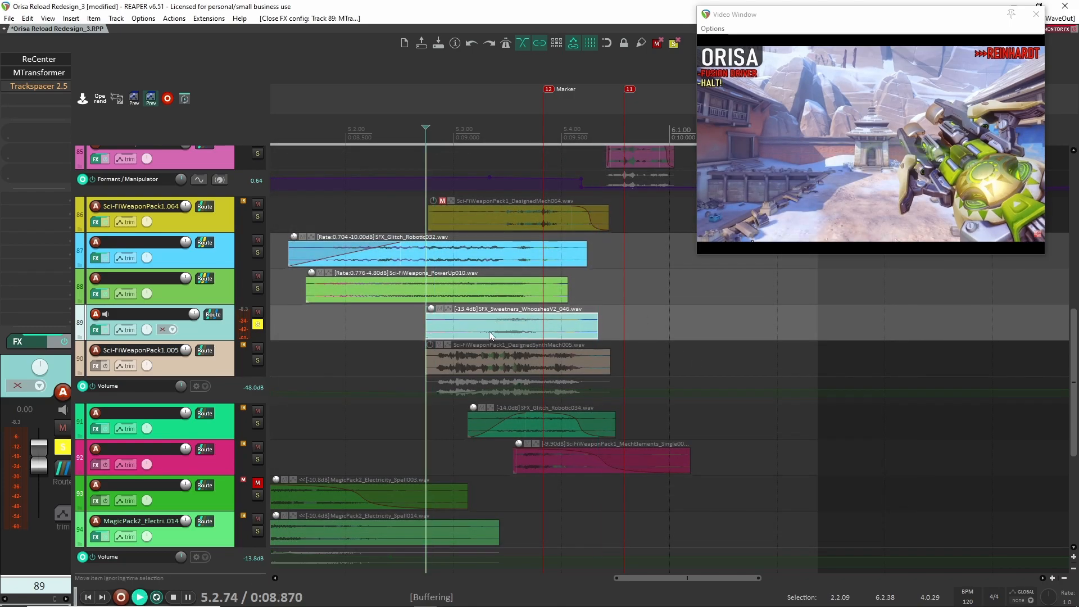
pyautogui.press('space')
pyautogui.press('space')
# - Compare the whoosh clip with MTransformer enabled and bypassed, leaving the effect enabled and its window closed
pyautogui.click(46, 76)
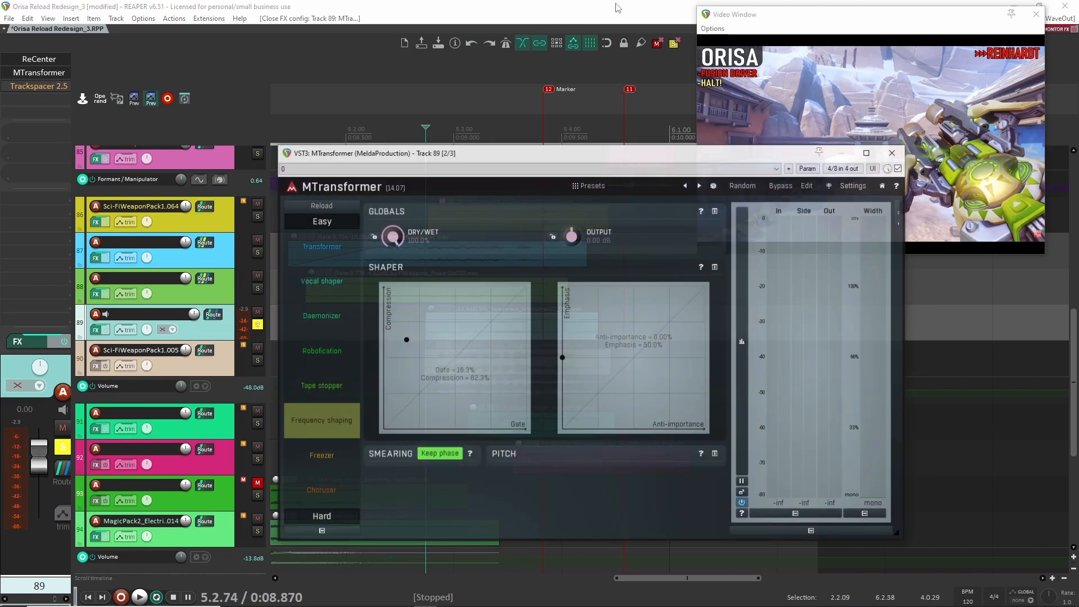
pyautogui.press('space')
pyautogui.press('space')
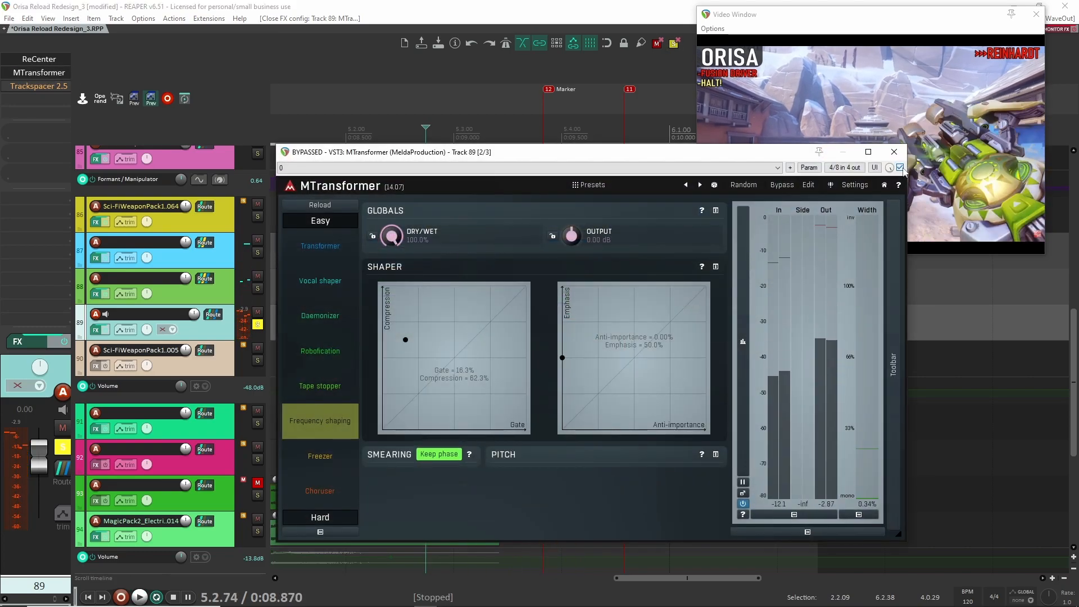
pyautogui.click(902, 168)
pyautogui.press('space')
pyautogui.press('space')
pyautogui.click(902, 168)
pyautogui.press('space')
pyautogui.press('space')
pyautogui.click(893, 152)
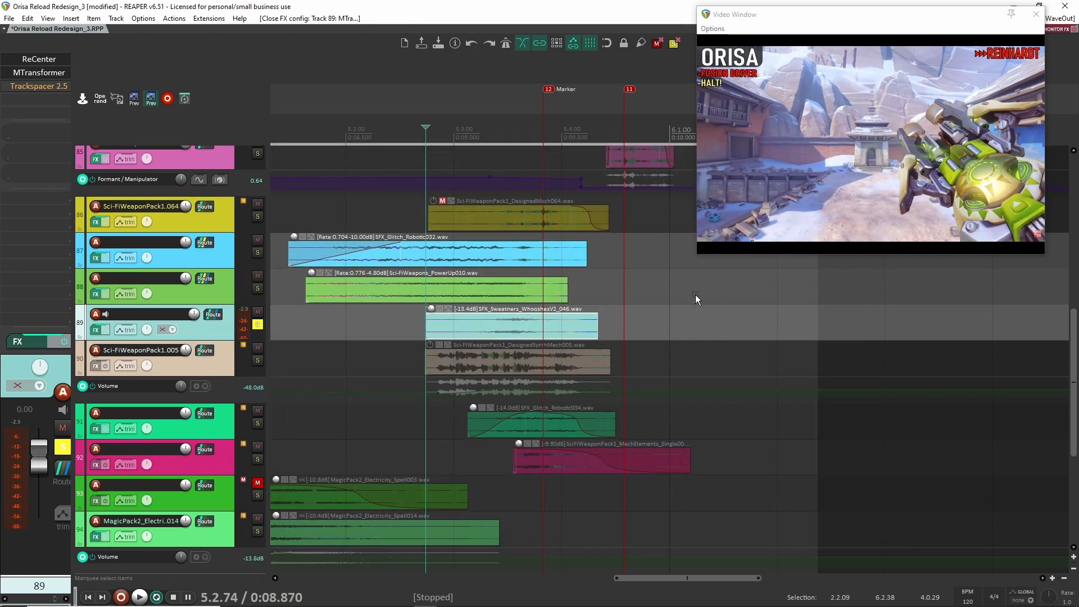
# - Re-enable Trackspacer 2.5 on track 89, check its settings, and clear the track's solo
pyautogui.click(37, 89)
pyautogui.click(714, 57)
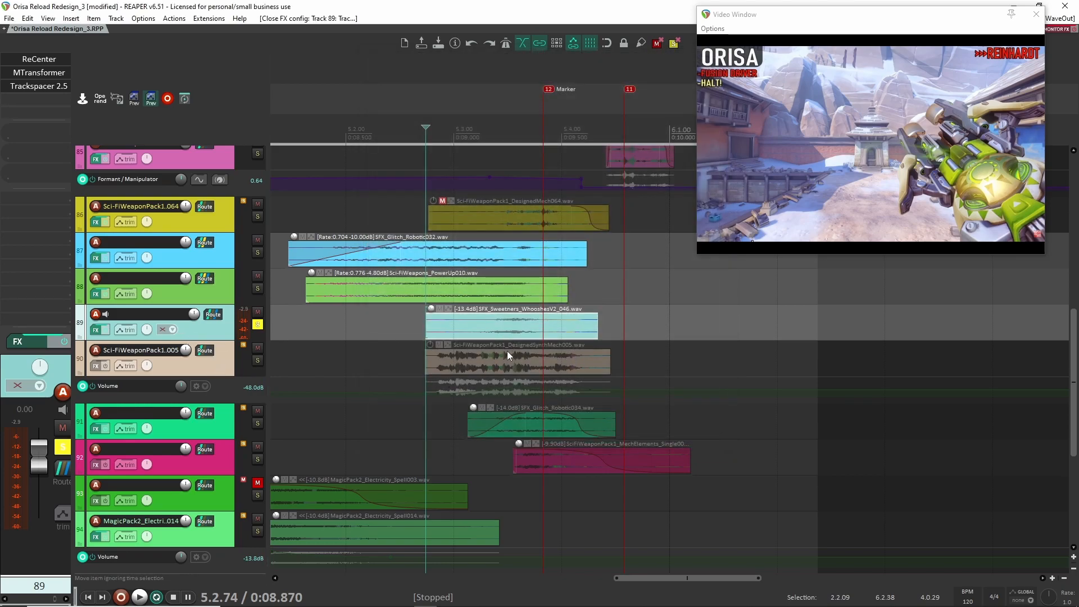
pyautogui.click(261, 325)
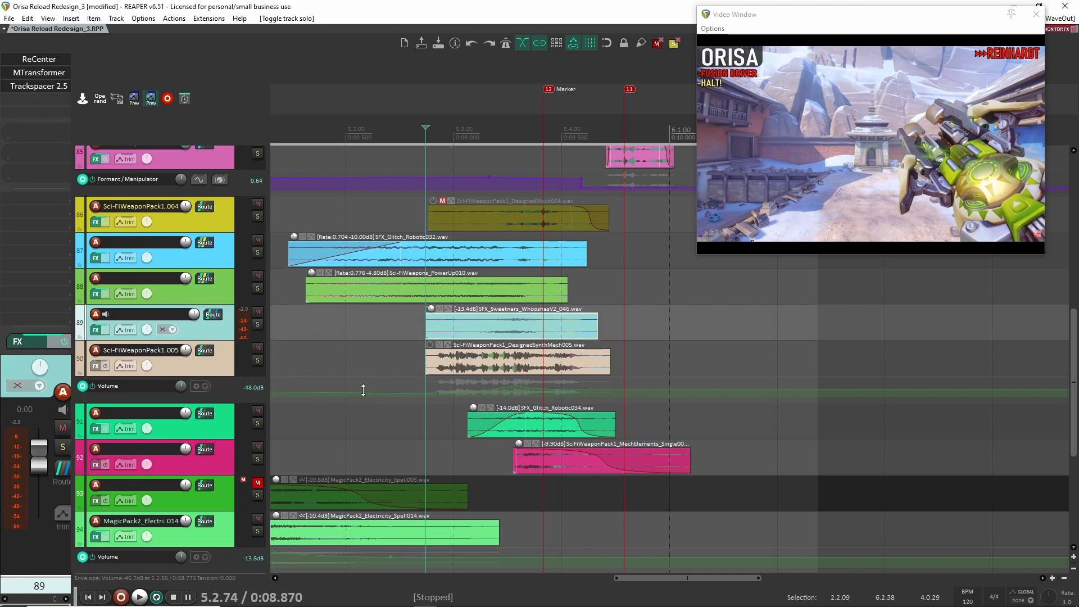
# - Solo track 90 and play the Sci-FiWeaponPack1_DesignedSynthMech005 clip repeatedly from just before its start
pyautogui.click(258, 360)
pyautogui.click(210, 362)
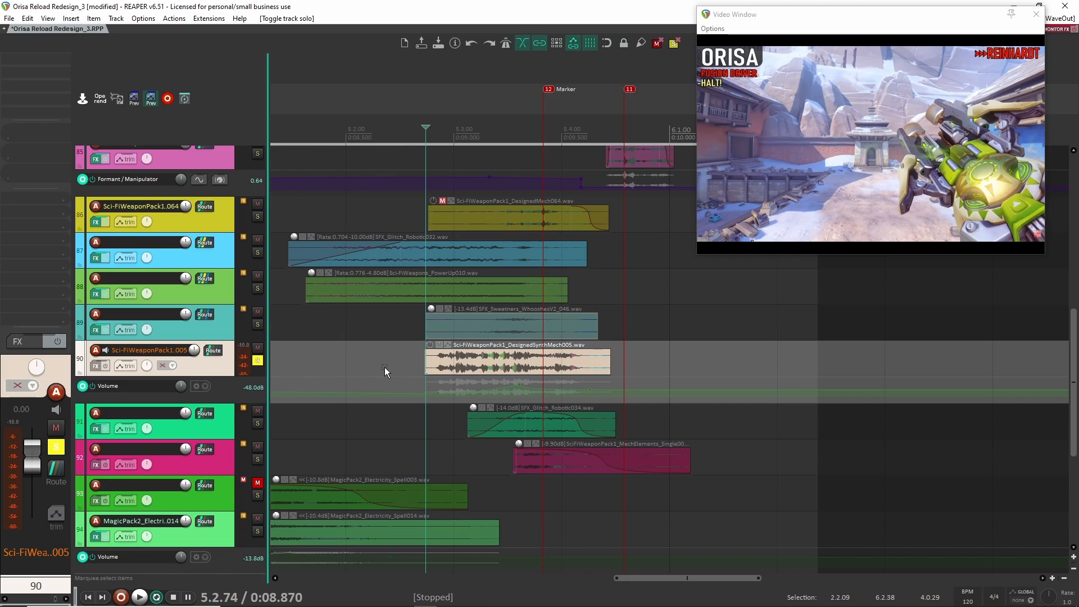
pyautogui.click(418, 366)
pyautogui.press('space')
pyautogui.press('space')
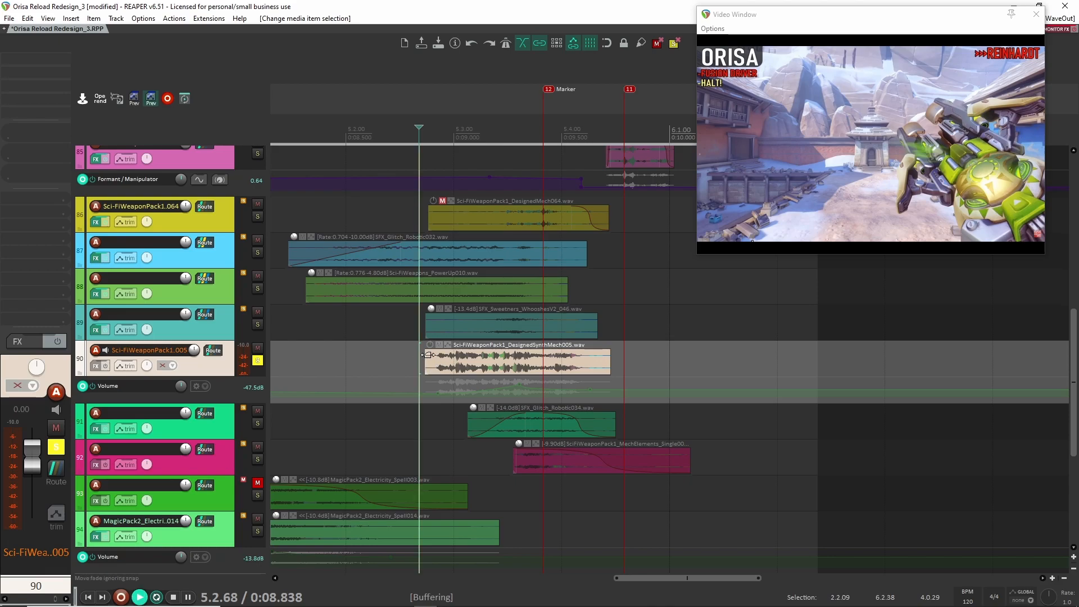
pyautogui.press('space')
pyautogui.press('space')
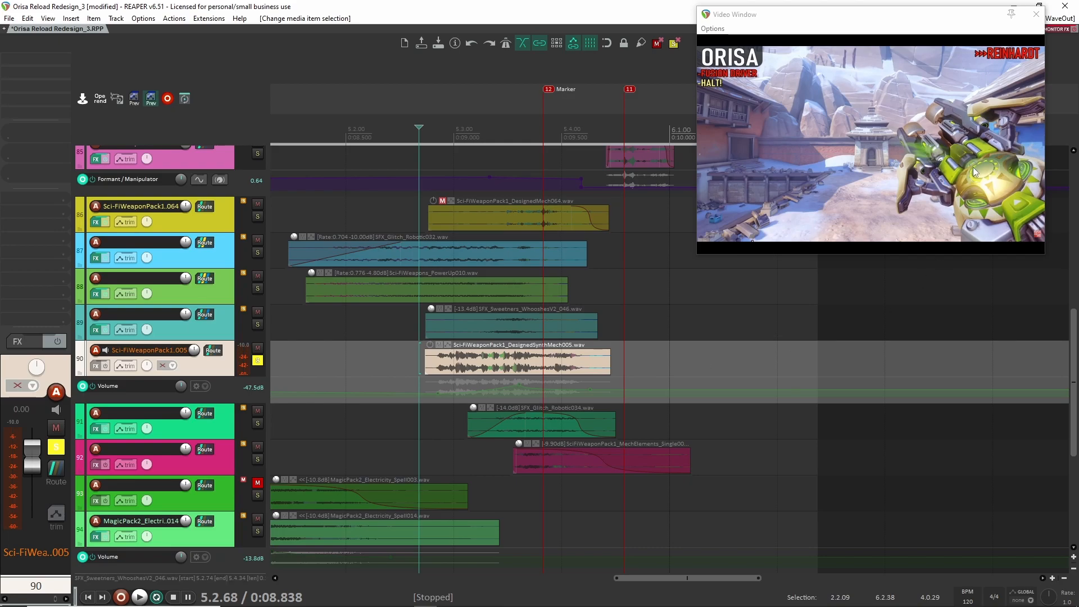
pyautogui.press('space')
# - Solo track 89 alongside track 90, play the whoosh and synth mech clips together twice, and clear both solos
pyautogui.press('space')
pyautogui.press('space')
pyautogui.press('space')
pyautogui.click(257, 324)
pyautogui.press('space')
pyautogui.press('space')
pyautogui.press('space')
pyautogui.press('space')
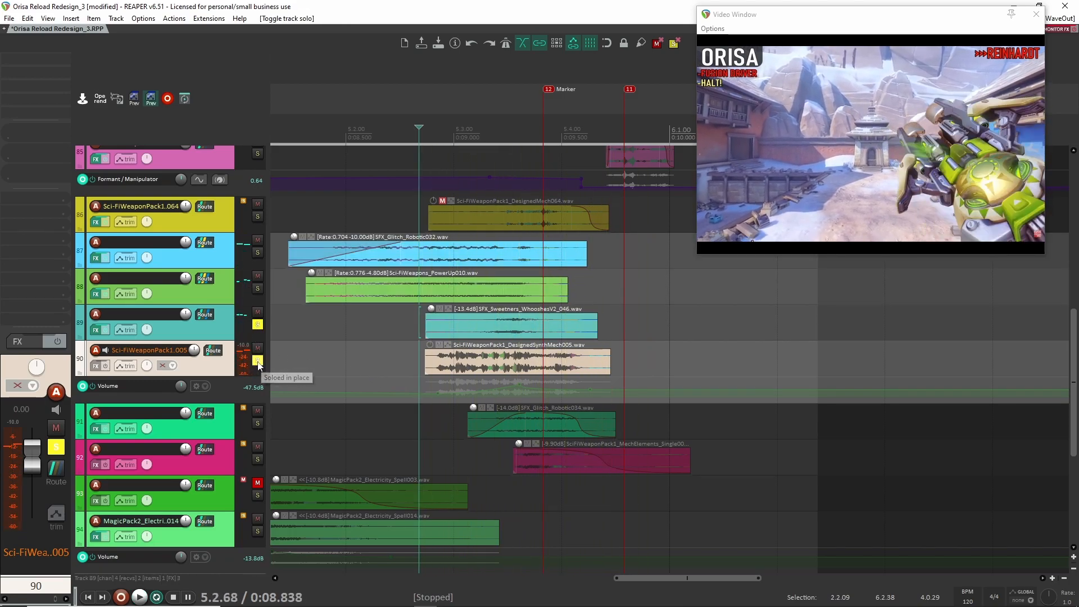
pyautogui.click(257, 360)
pyautogui.click(257, 324)
# - Solo track 91 and play the SFX_Glitch_Robotic034 clip from just before its start
pyautogui.click(258, 423)
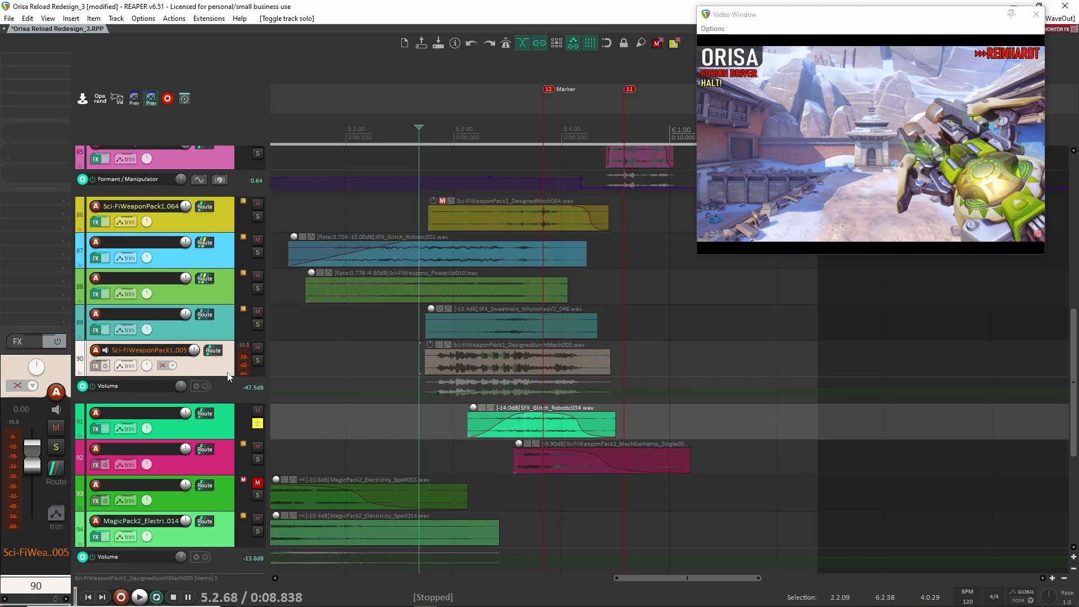
pyautogui.press('Up')
pyautogui.click(321, 425)
pyautogui.click(461, 422)
pyautogui.press('space')
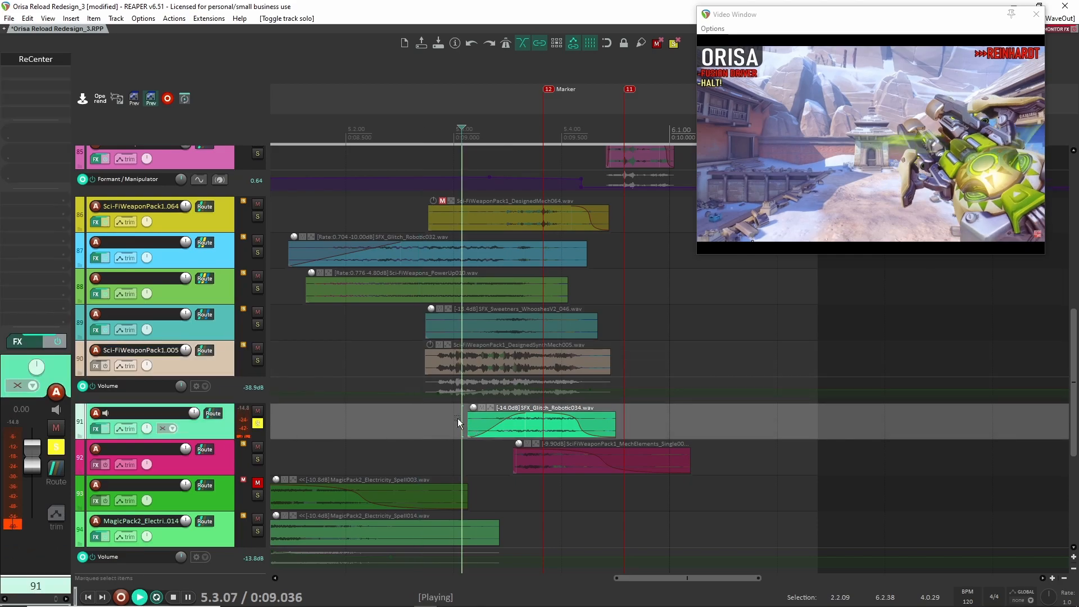
pyautogui.press('space')
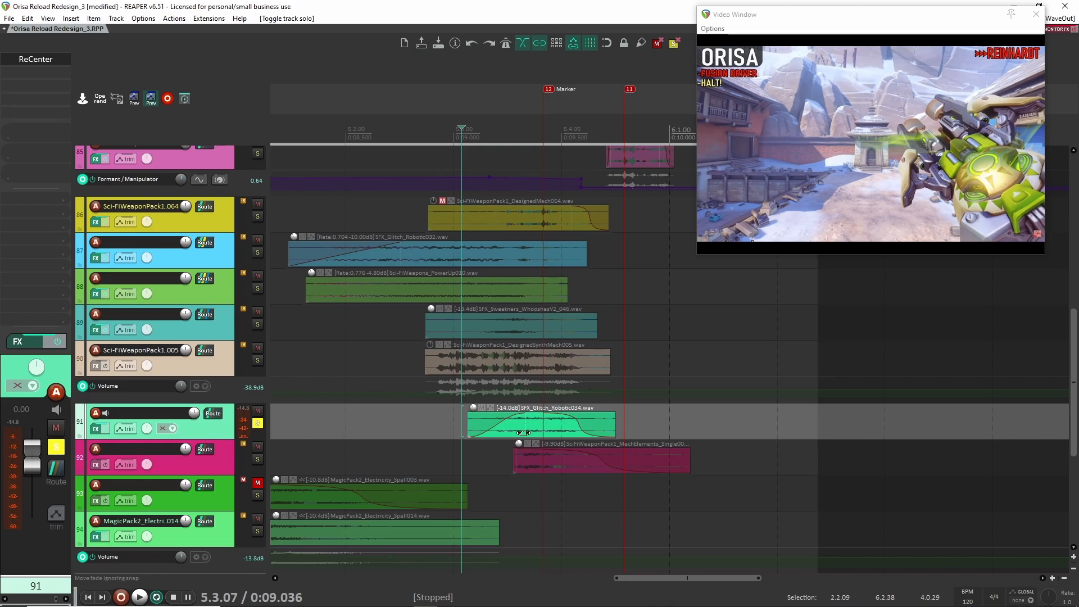
# - View track 91's ReCenter settings and play the glitch clip again from about 8.947 s
pyautogui.click(41, 61)
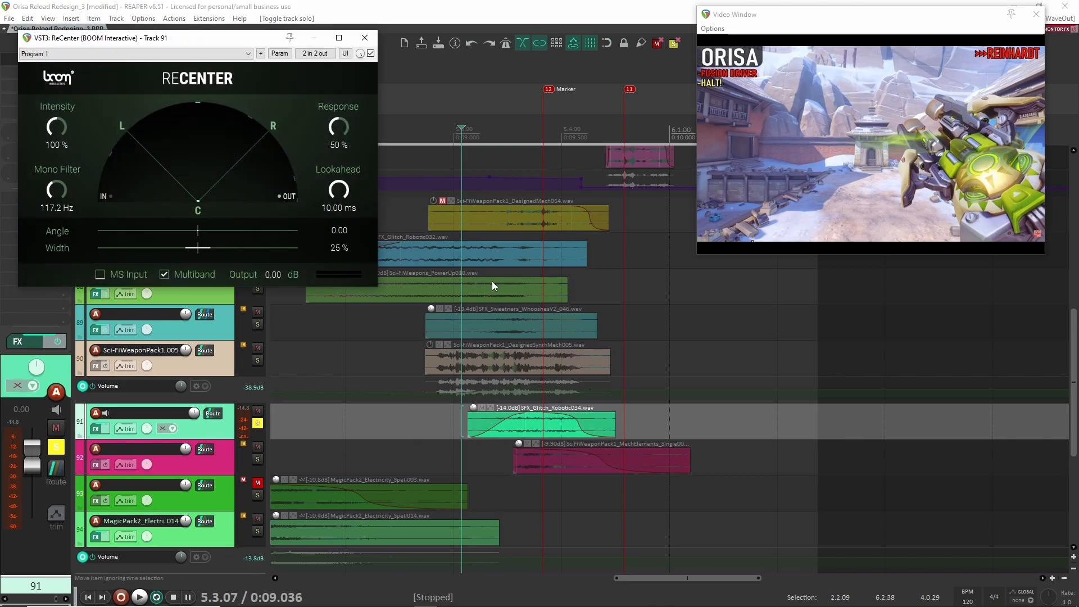
pyautogui.click(364, 38)
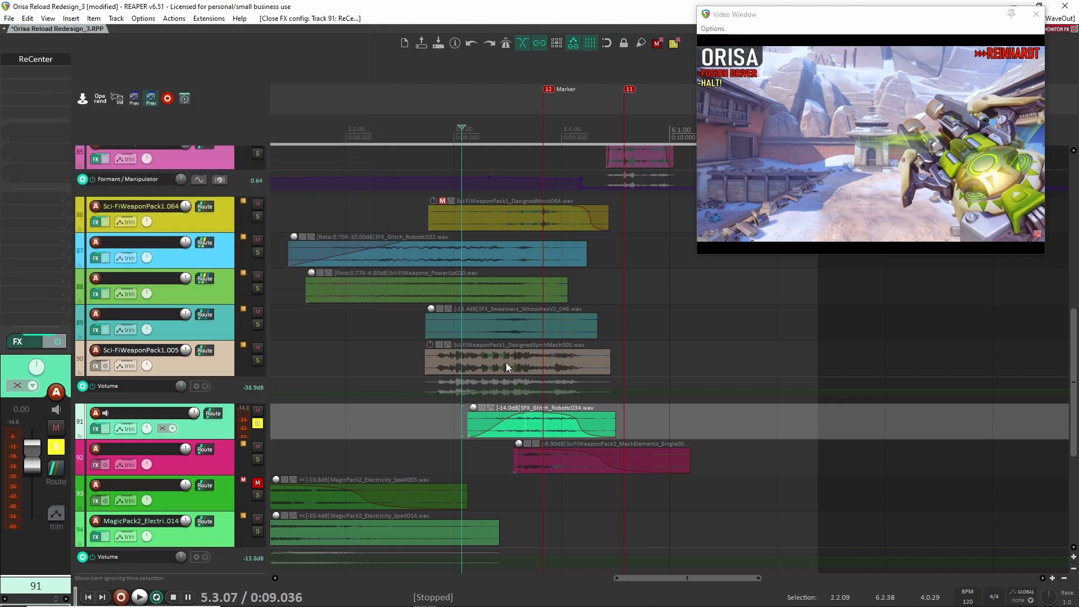
pyautogui.click(442, 426)
pyautogui.press('space')
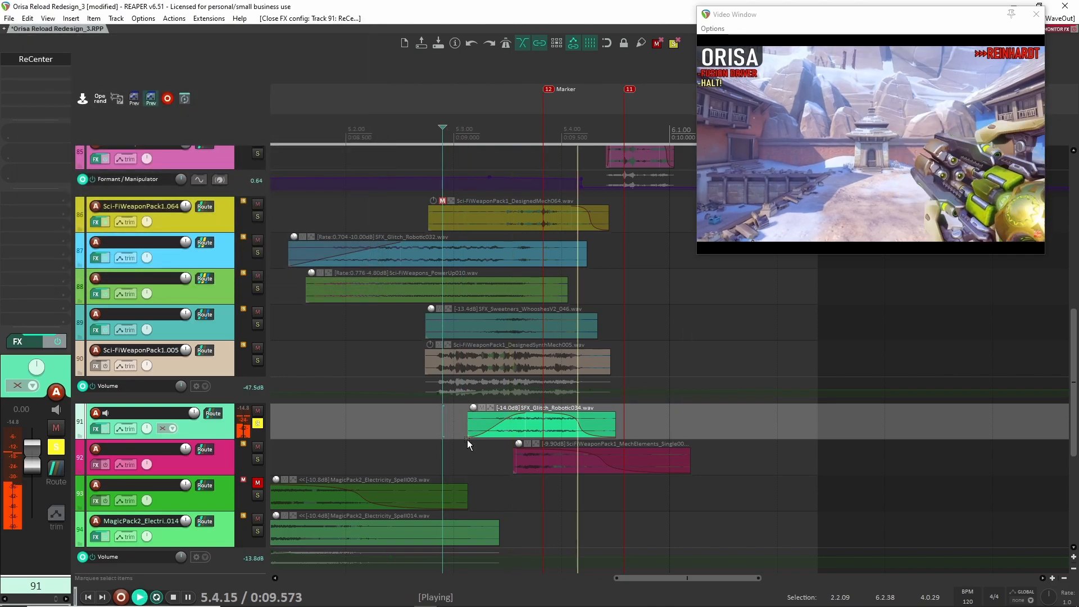
pyautogui.press('space')
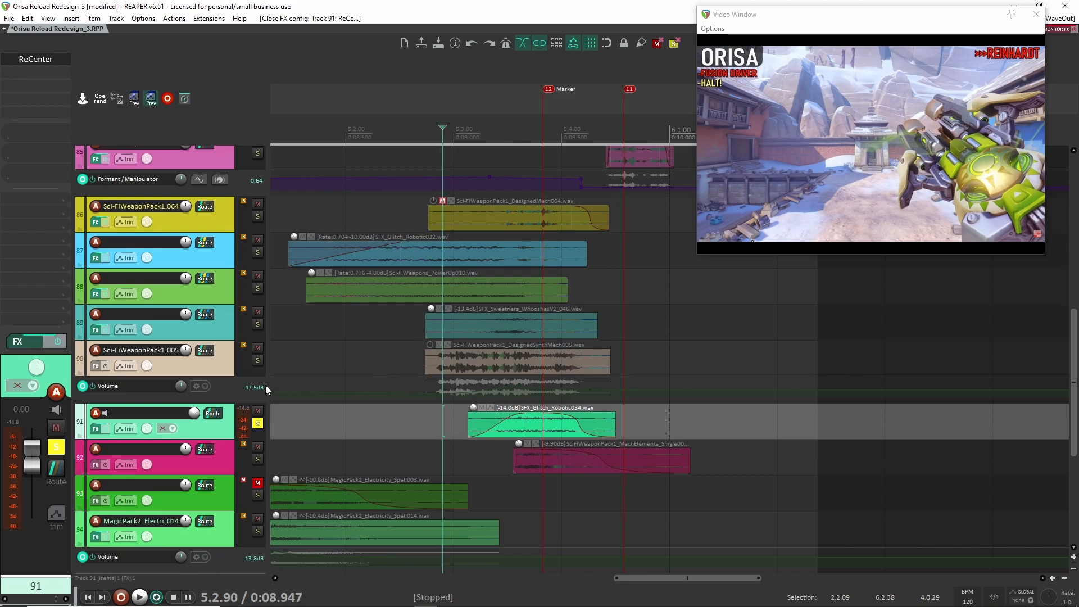
# - Replace the track 91 solo with tracks 89 and 90 and play the whoosh and synth mech clips together
pyautogui.click(257, 423)
pyautogui.click(257, 360)
pyautogui.click(258, 324)
pyautogui.press('space')
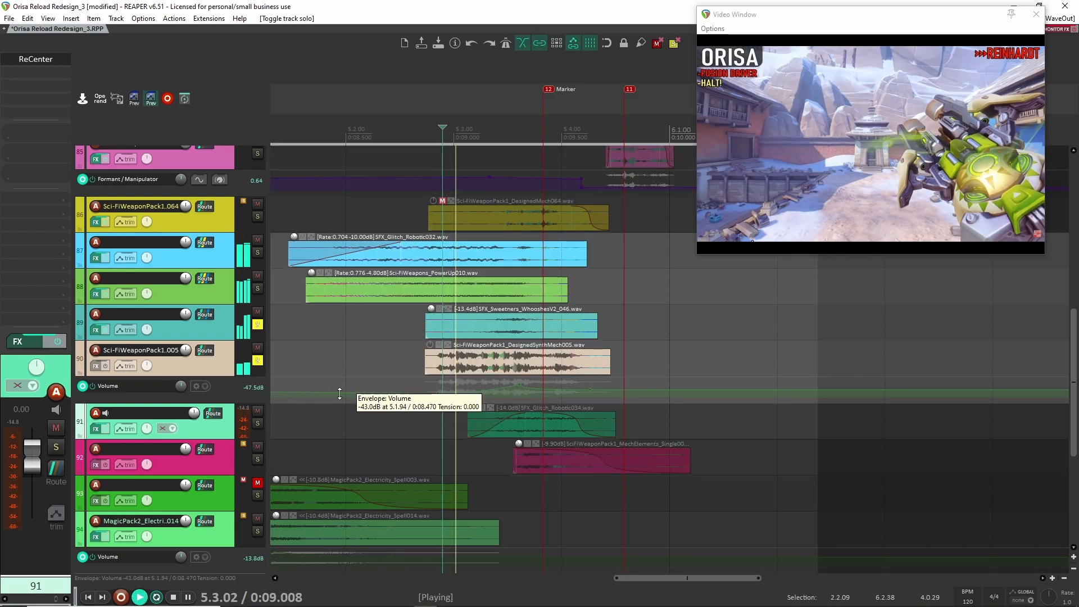
pyautogui.press('space')
# - Add track 91 to the soloed tracks 89 and 90, play the three clips together, and clear their solos
pyautogui.click(257, 423)
pyautogui.press('space')
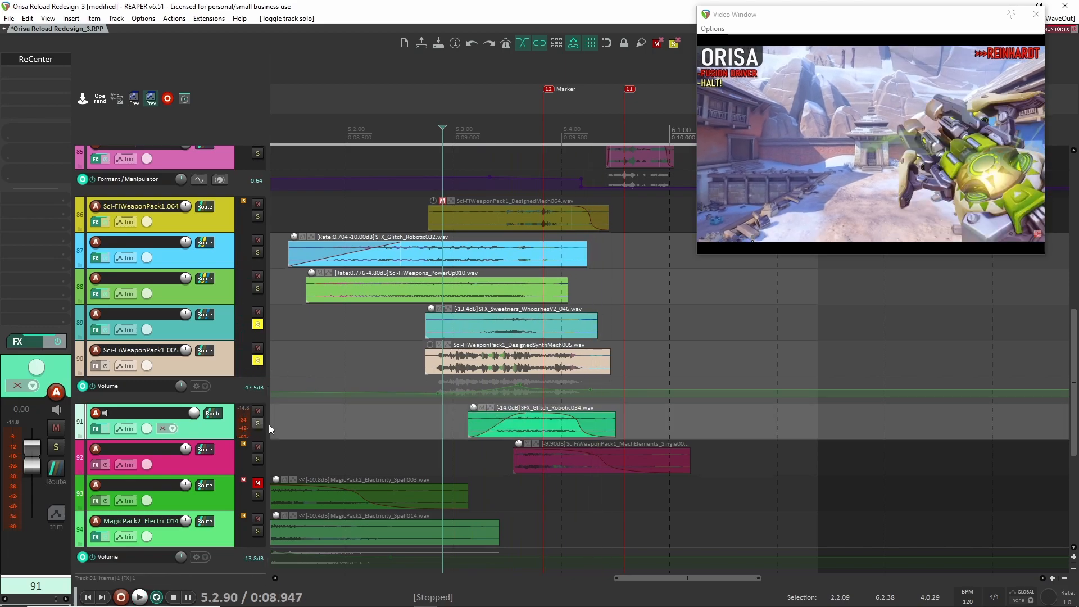
pyautogui.press('space')
pyautogui.click(258, 423)
pyautogui.click(257, 360)
pyautogui.click(257, 325)
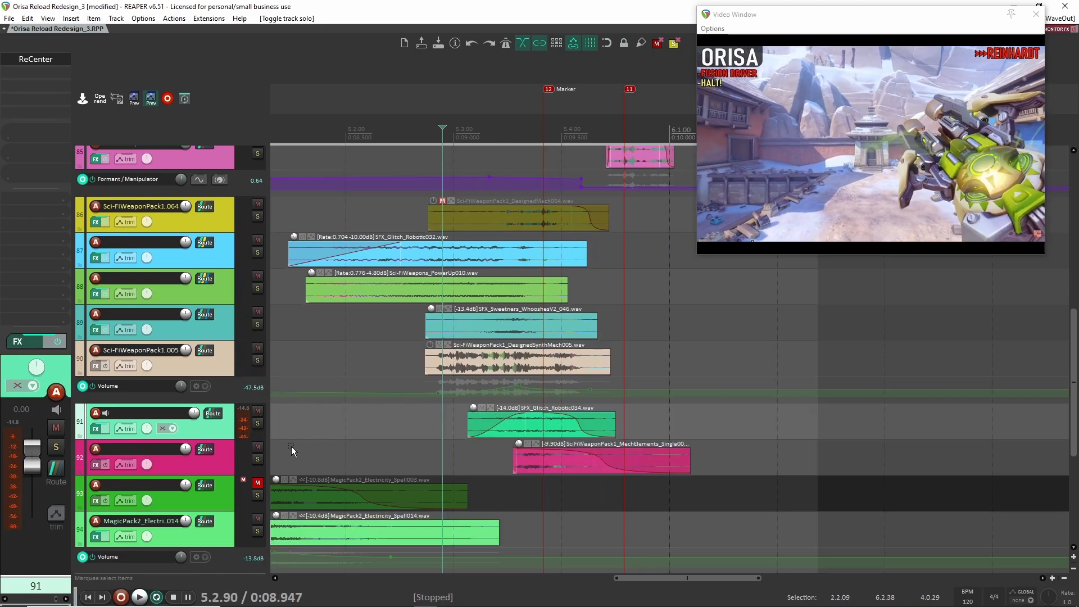
# - Solo track 92 and play its SciFiWeaponPack1_MechElements clip from about 8.947 s
pyautogui.click(257, 459)
pyautogui.click(214, 463)
pyautogui.click(201, 434)
pyautogui.click(227, 468)
pyautogui.press('space')
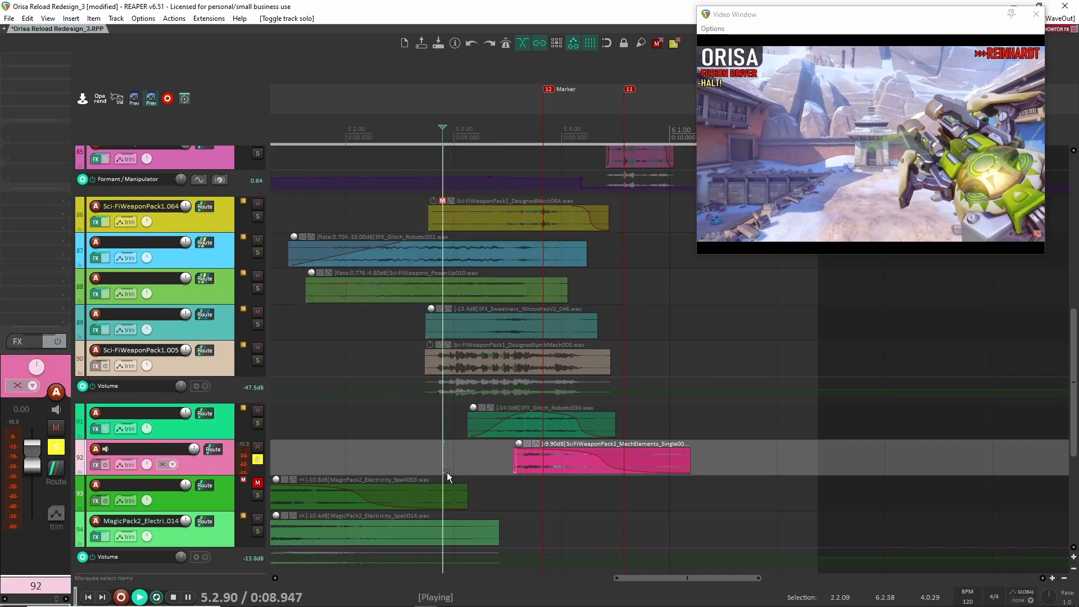
pyautogui.press('space')
# - Position the playback start just before track 92's mech elements clip and play it from about 9.172 s
pyautogui.click(503, 464)
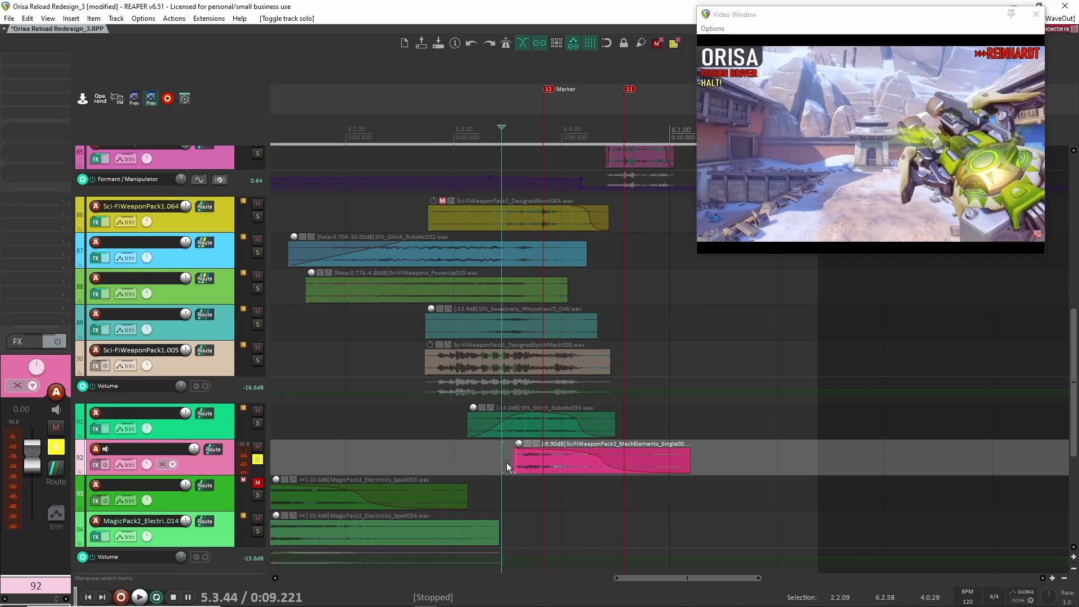
pyautogui.click(515, 461)
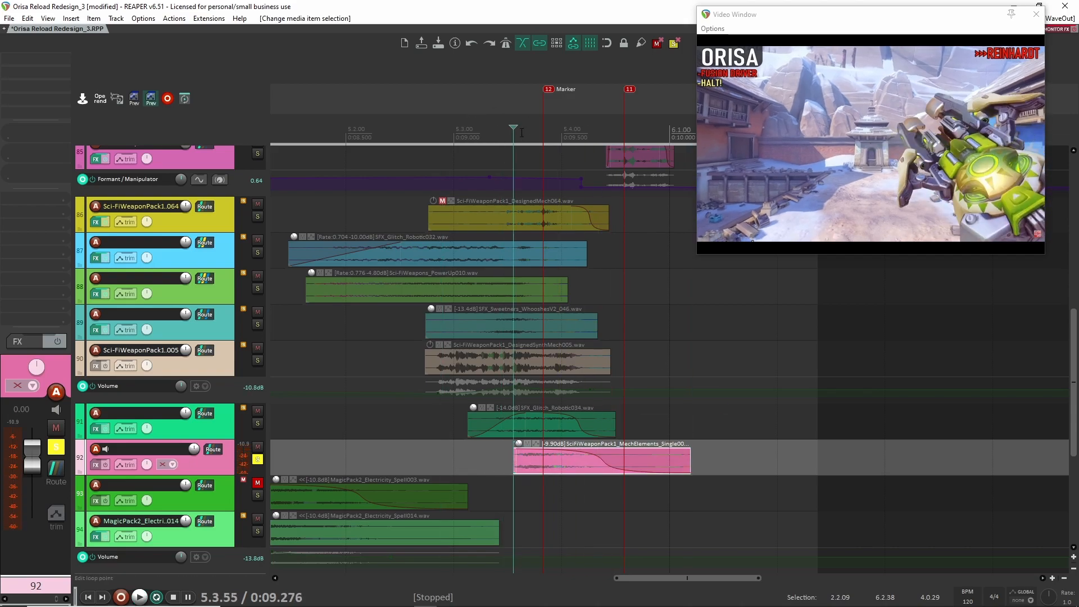
pyautogui.moveTo(513, 128); pyautogui.dragTo(529, 132)
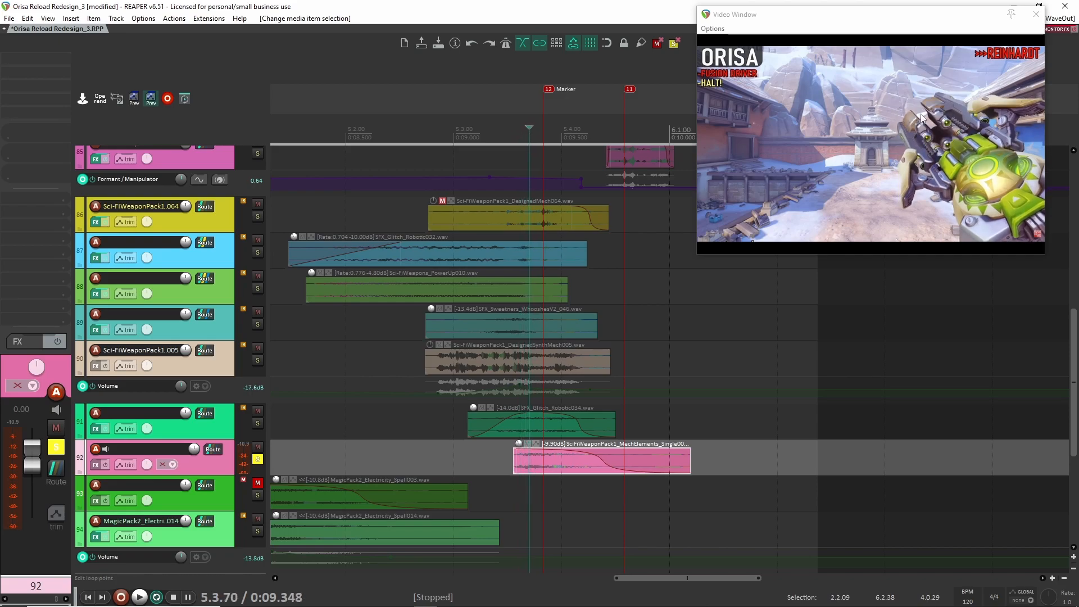
pyautogui.click(490, 129)
pyautogui.press('space')
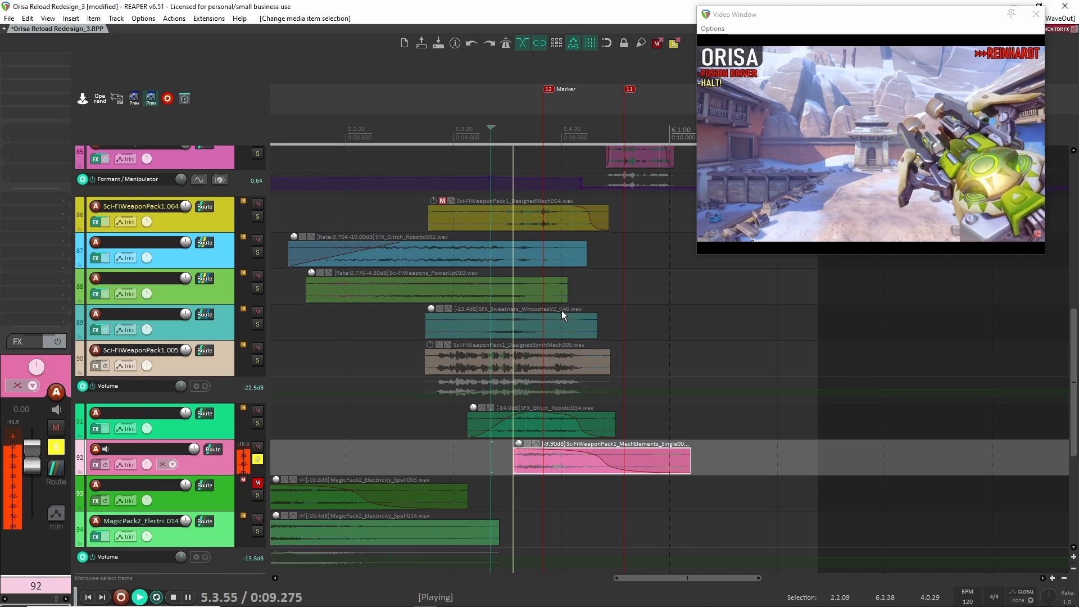
pyautogui.press('space')
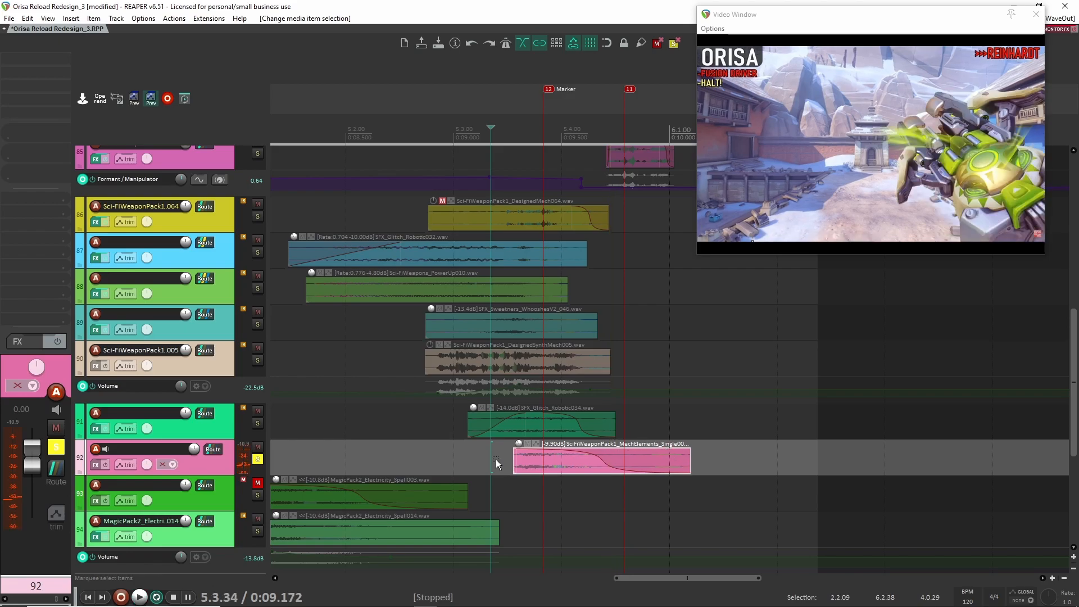
# - Solo tracks 89, 90 and 91 alongside track 92 and play the four layers together repeatedly from about 8.791 s
pyautogui.click(500, 457)
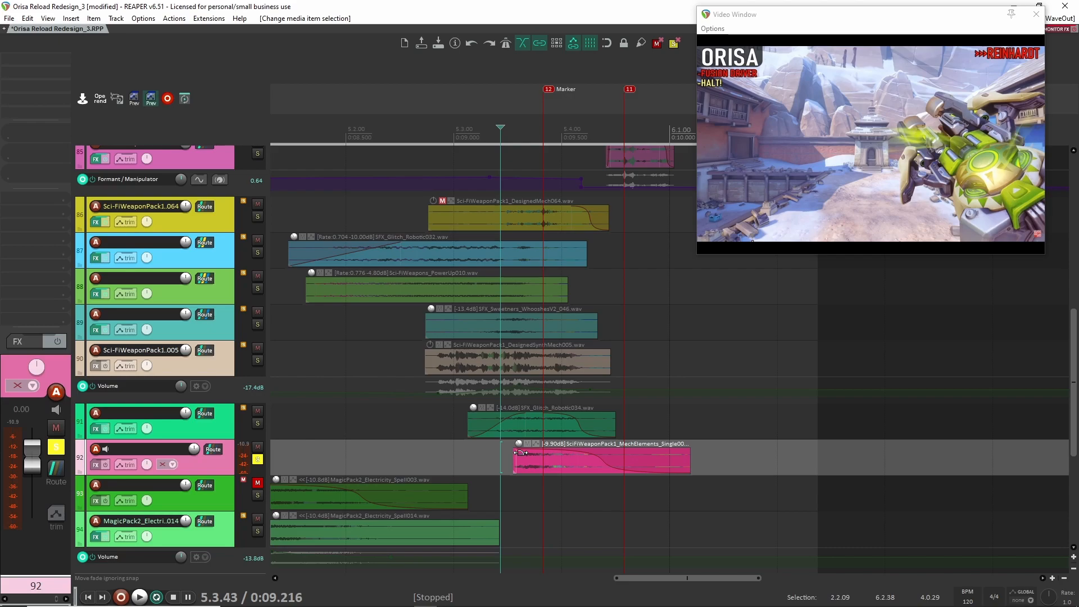
pyautogui.click(497, 460)
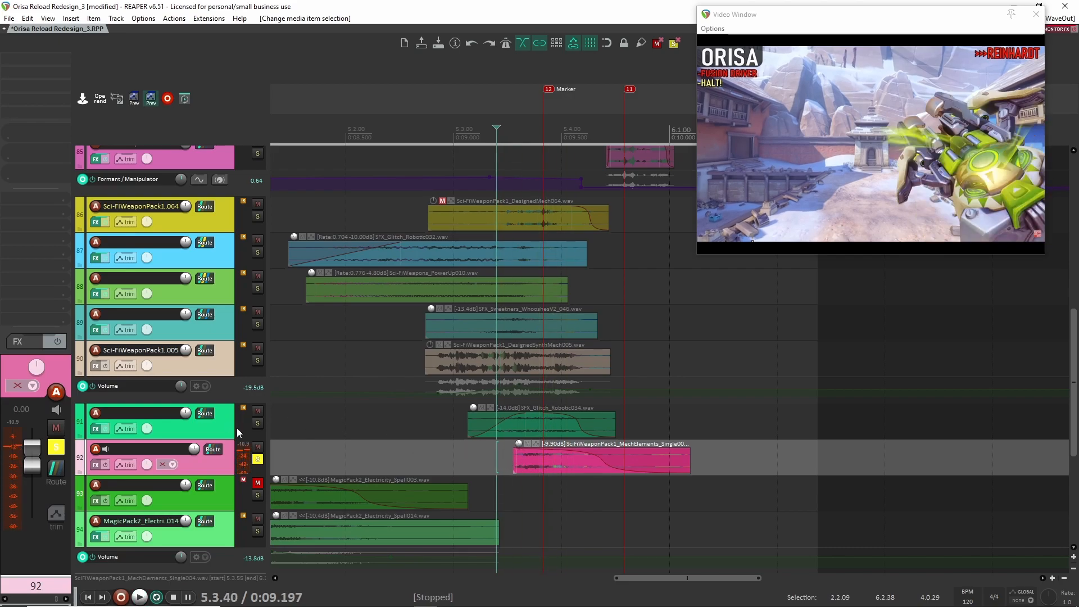
pyautogui.click(258, 423)
pyautogui.click(257, 360)
pyautogui.click(257, 324)
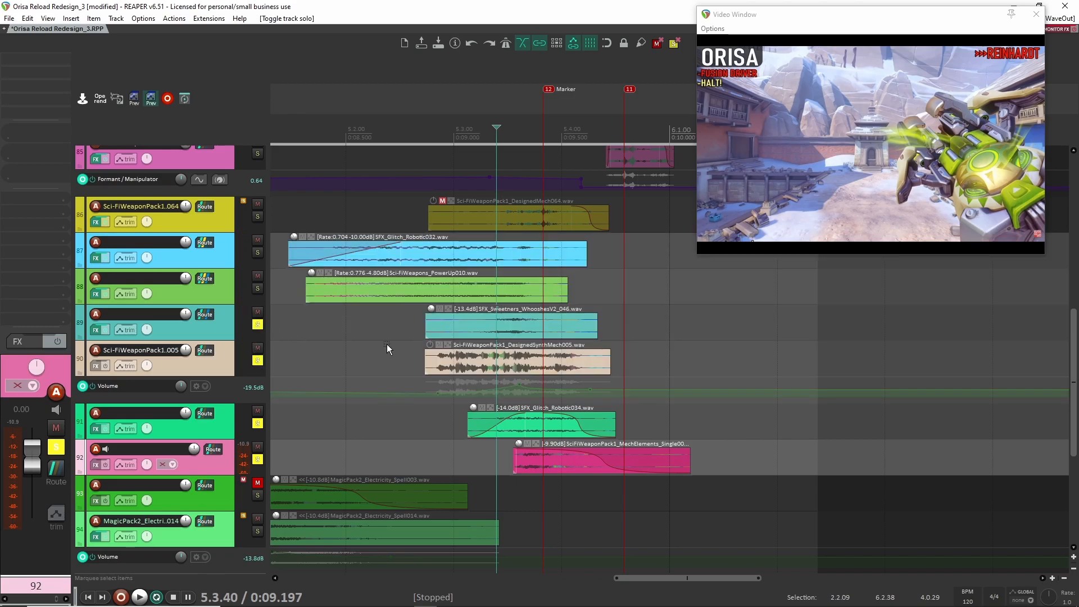
pyautogui.click(409, 332)
pyautogui.press('space')
pyautogui.press('space')
pyautogui.press('space')
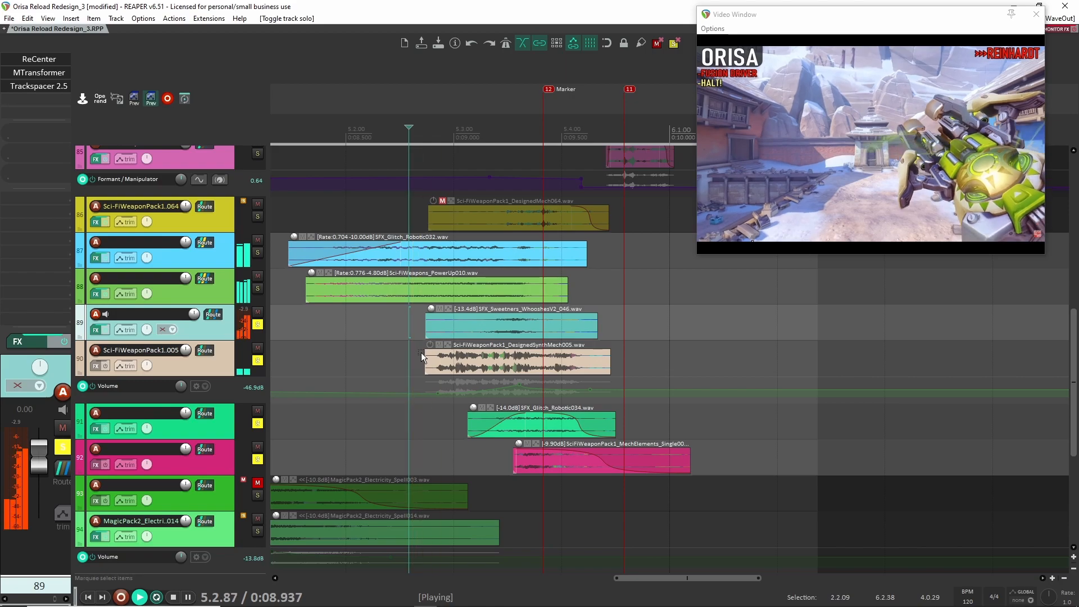
pyautogui.press('space')
pyautogui.press('space')
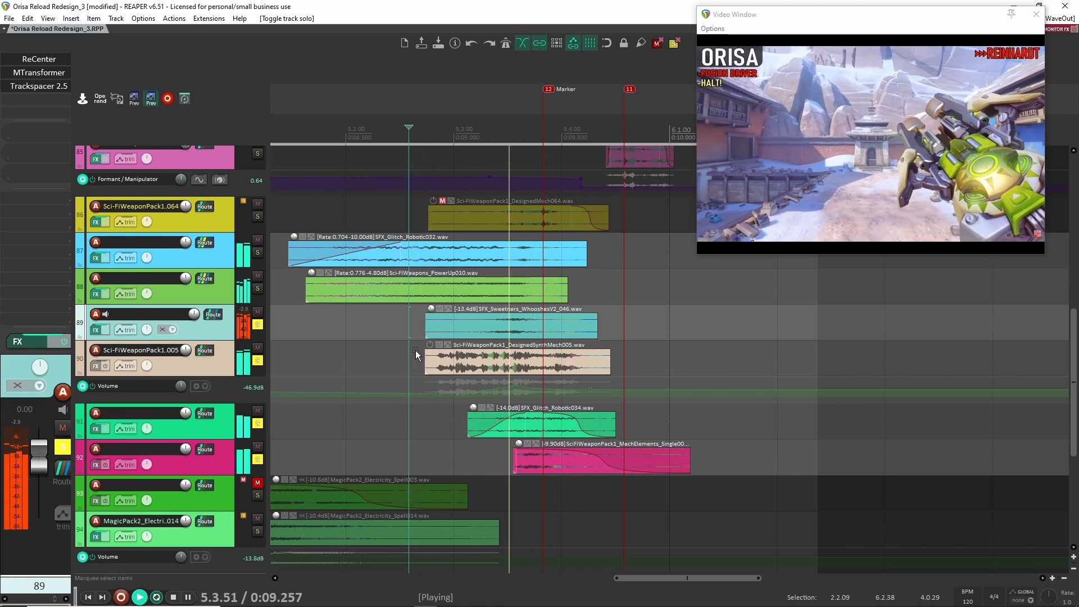
pyautogui.press('space')
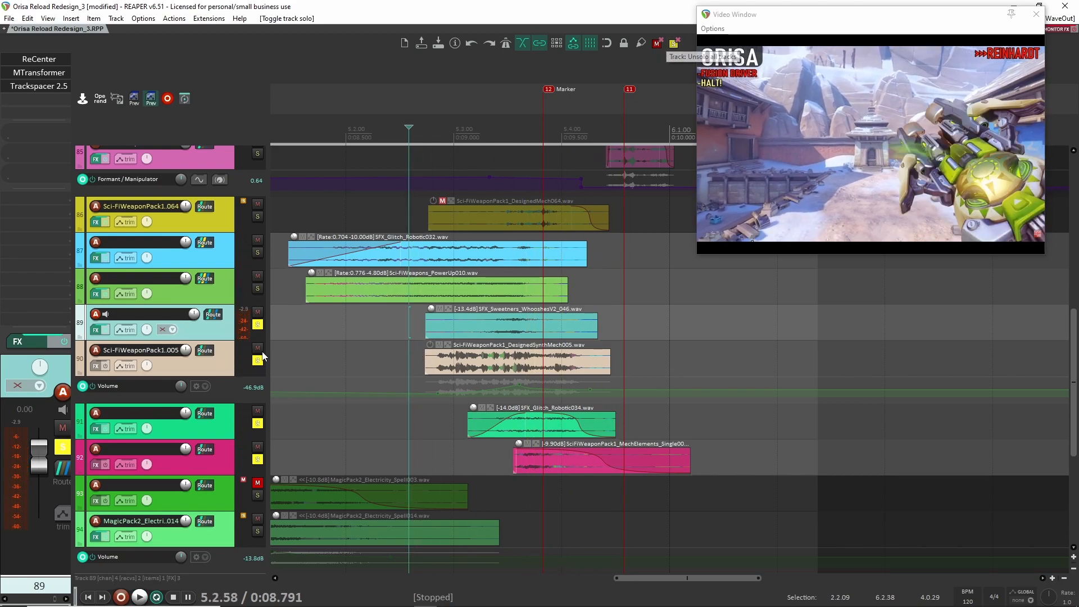
# - Extend the solo to tracks 84 through 88 so the mech, glitch and power-up layers are included
pyautogui.scroll(3, 271, 396)
pyautogui.click(257, 432)
pyautogui.click(258, 396)
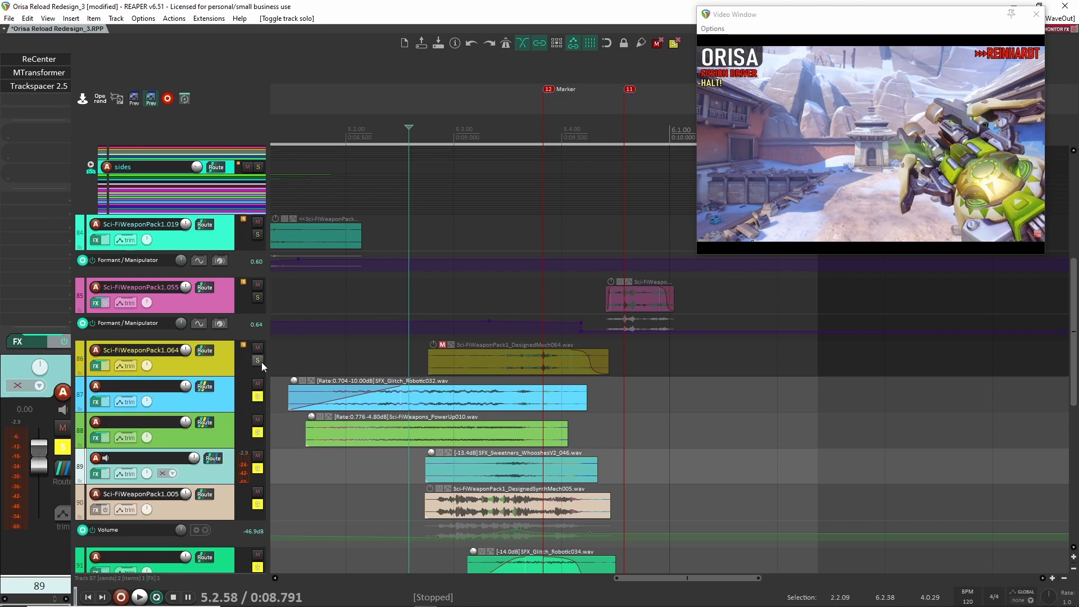
pyautogui.click(258, 360)
pyautogui.click(257, 298)
pyautogui.moveTo(361, 301); pyautogui.dragTo(560, 310)
pyautogui.click(257, 243)
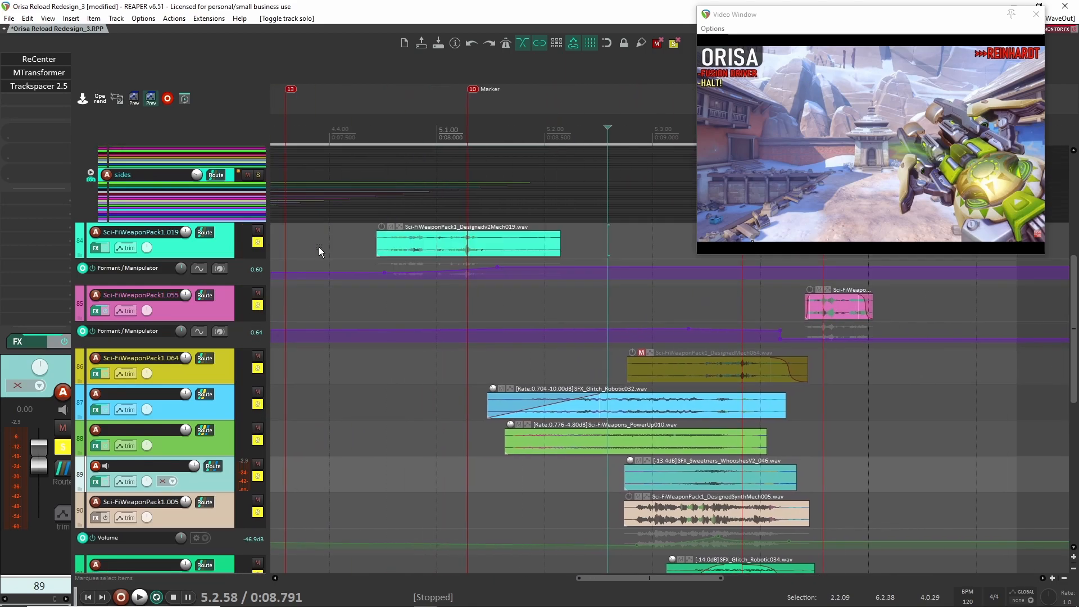
# - Play all soloed layers from about 7.670 s, just before the DesignedV2Mech019 clip, and clear all track solos
pyautogui.click(366, 250)
pyautogui.press('space')
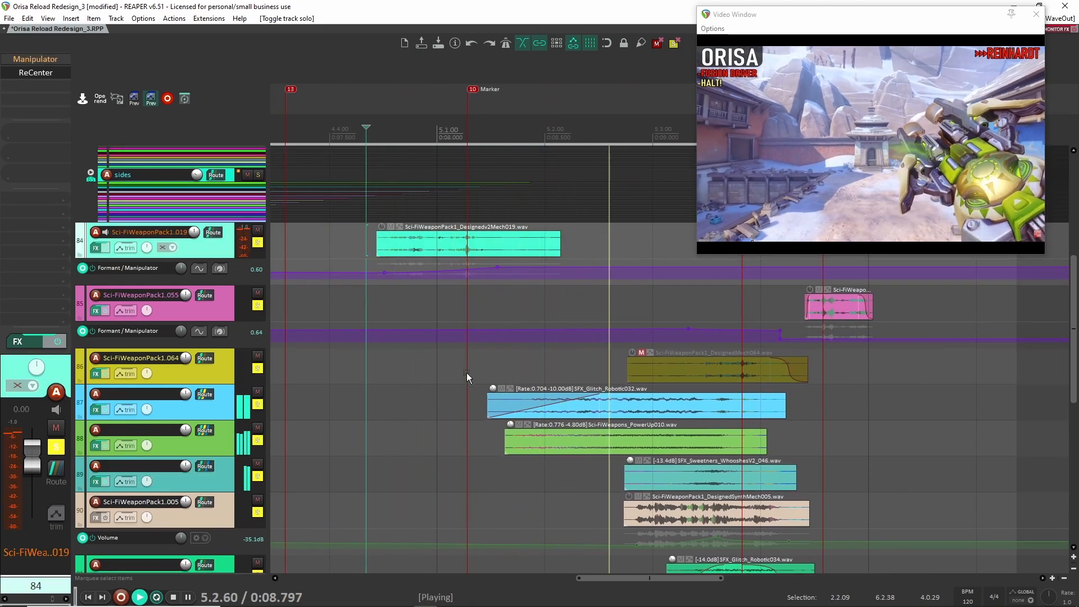
pyautogui.press('space')
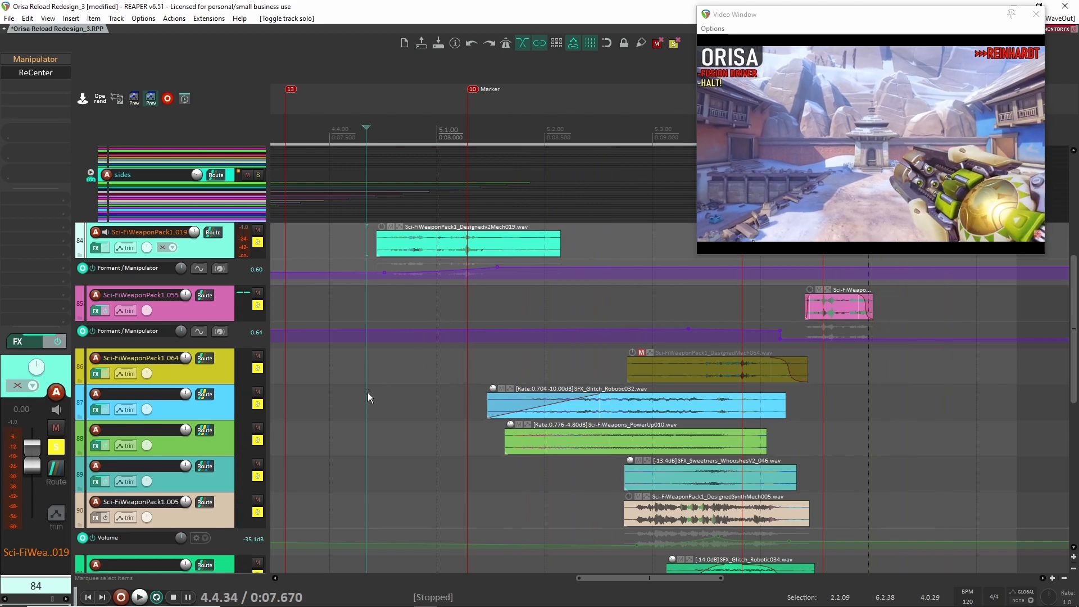
pyautogui.click(673, 44)
# - Solo track 94 and play the MagicPack2_Electricity_Spell014 clip from about 7.855 s
pyautogui.scroll(-5, 551, 305)
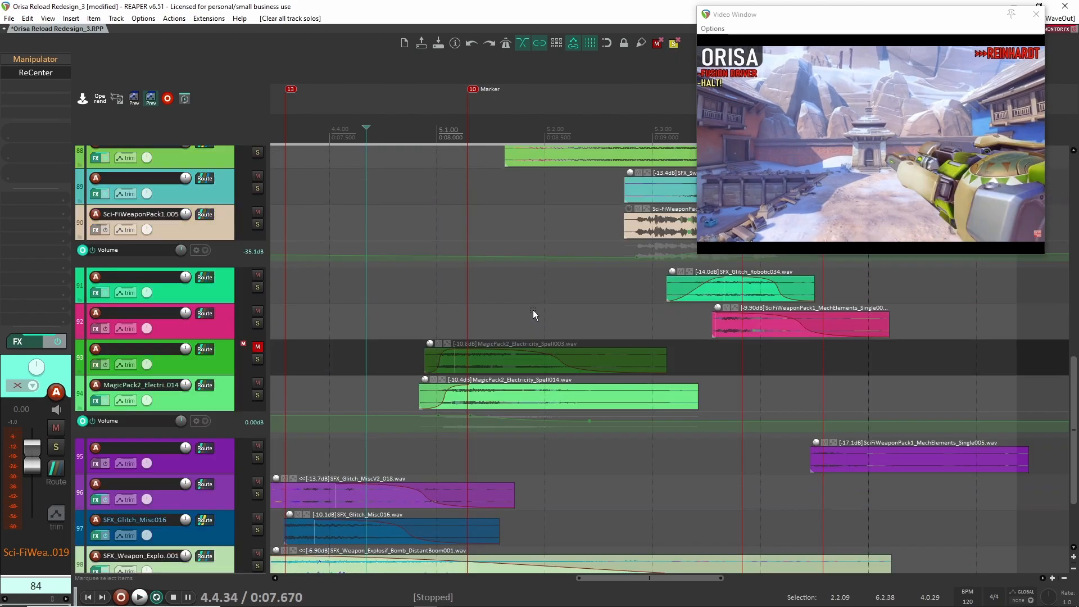
pyautogui.scroll(2, 527, 362)
pyautogui.scroll(-3, 526, 362)
pyautogui.scroll(1, 525, 363)
pyautogui.moveTo(570, 315); pyautogui.dragTo(475, 305)
pyautogui.click(256, 387)
pyautogui.moveTo(345, 380); pyautogui.dragTo(448, 381)
pyautogui.click(416, 390)
pyautogui.press('space')
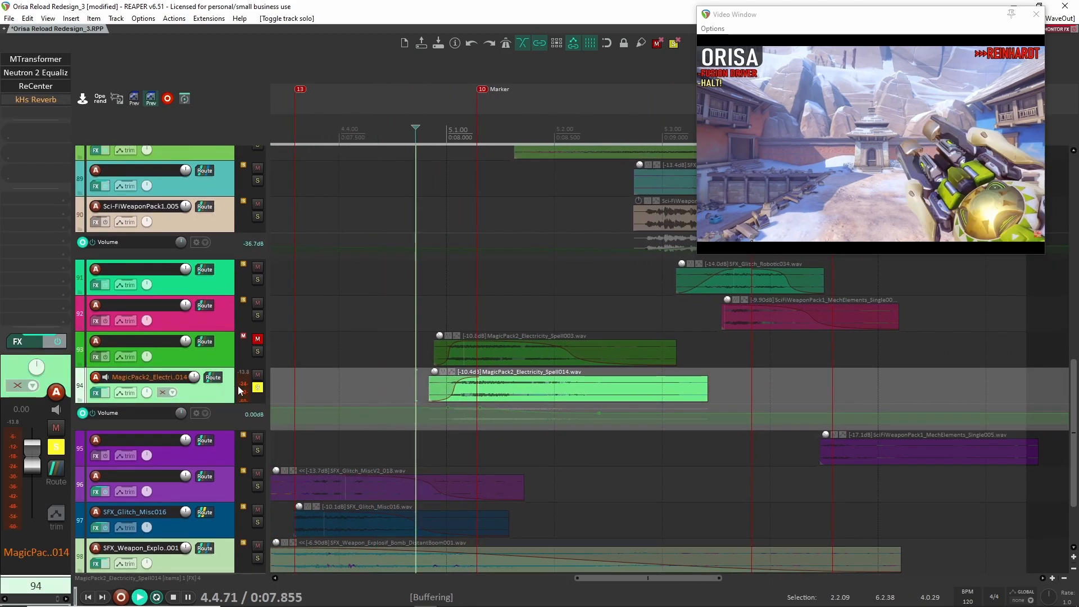
pyautogui.press('space')
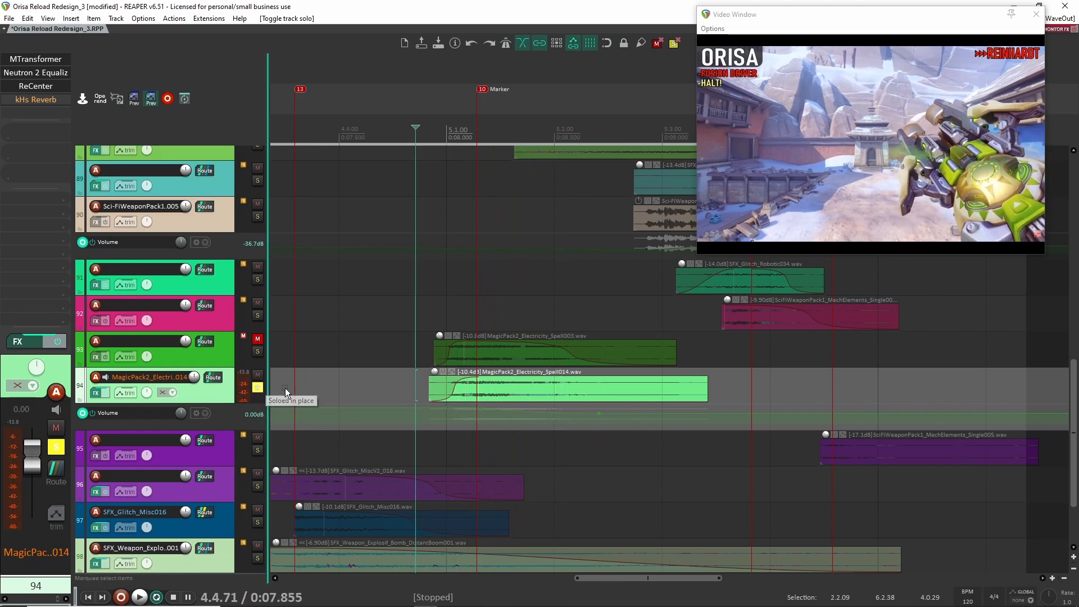
# - Replace the track 94 solo with the Orisa Reload_DAW track and play the original audio from about 7.696 s
pyautogui.moveTo(391, 364); pyautogui.dragTo(463, 362)
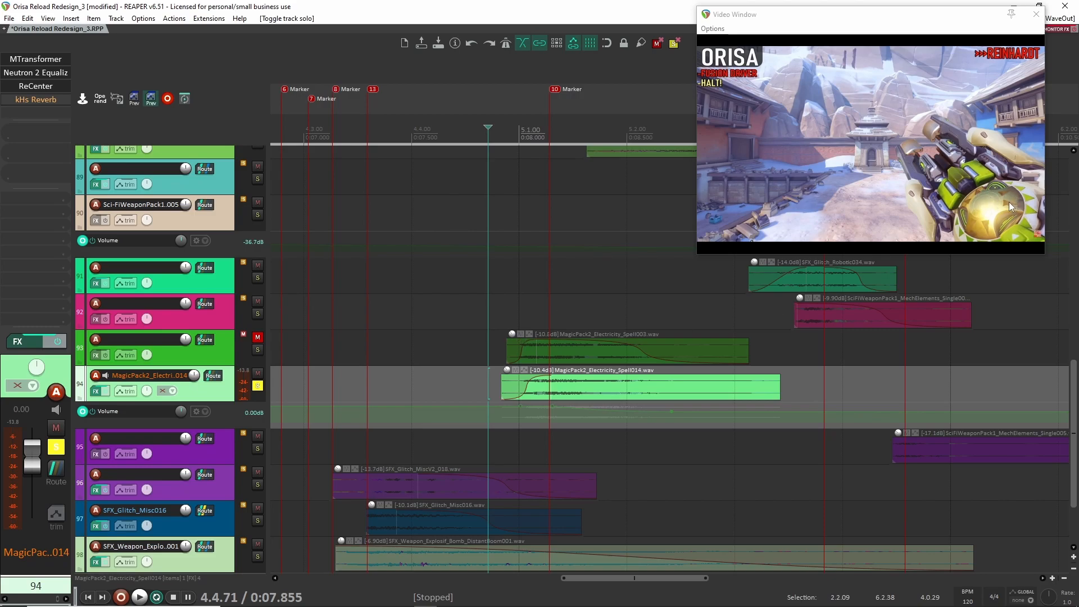
pyautogui.scroll(2, 618, 326)
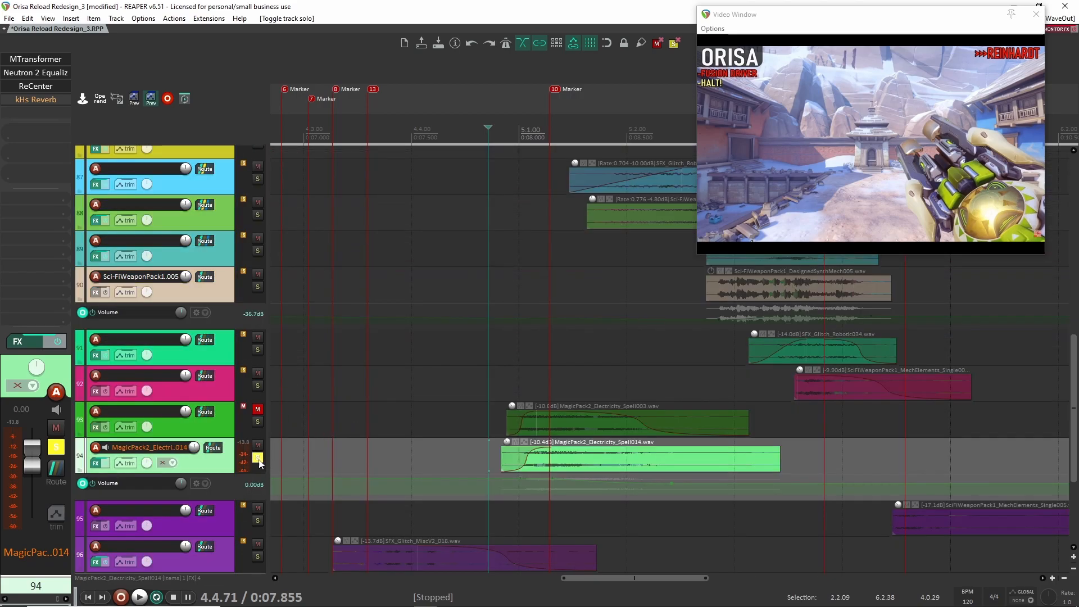
pyautogui.scroll(15, 467, 387)
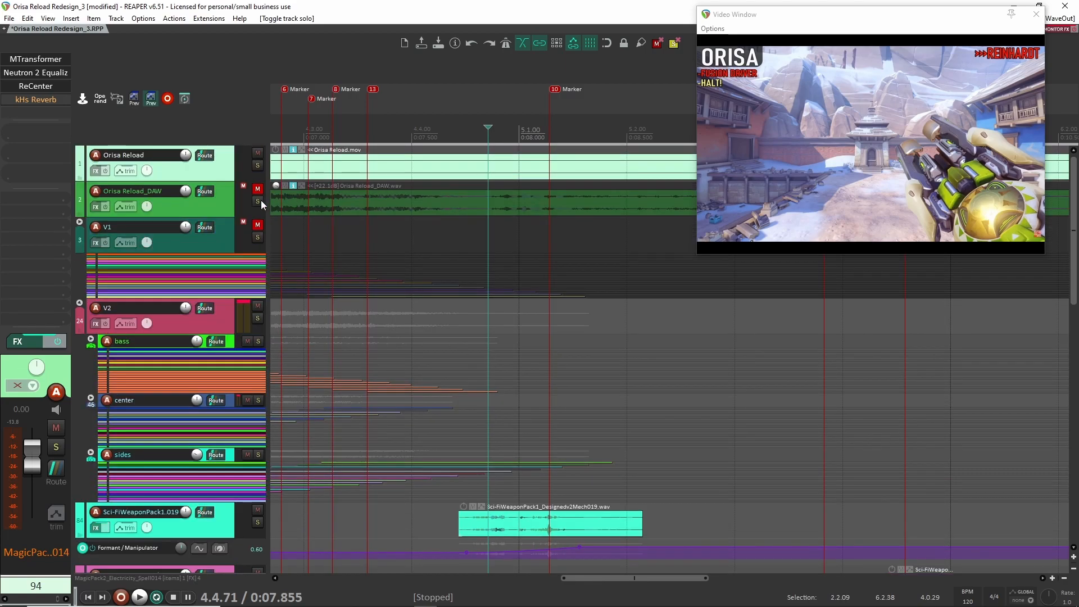
pyautogui.click(257, 201)
pyautogui.click(453, 203)
pyautogui.press('space')
pyautogui.press('space')
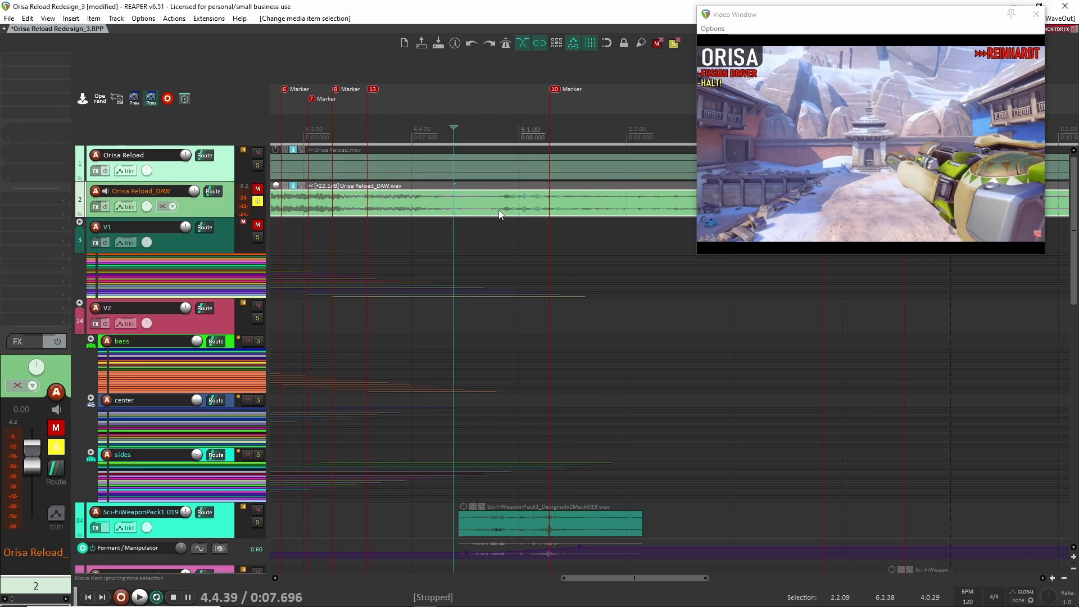
# - Solo track 94 alongside the original audio and play both together from about 7.696 s
pyautogui.scroll(-15, 489, 251)
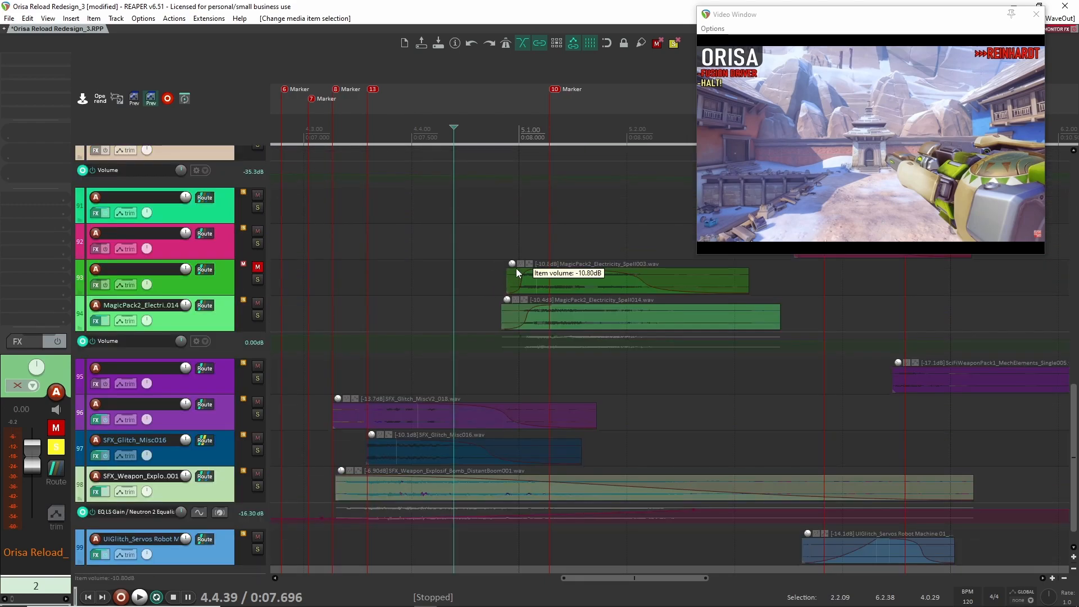
pyautogui.click(258, 315)
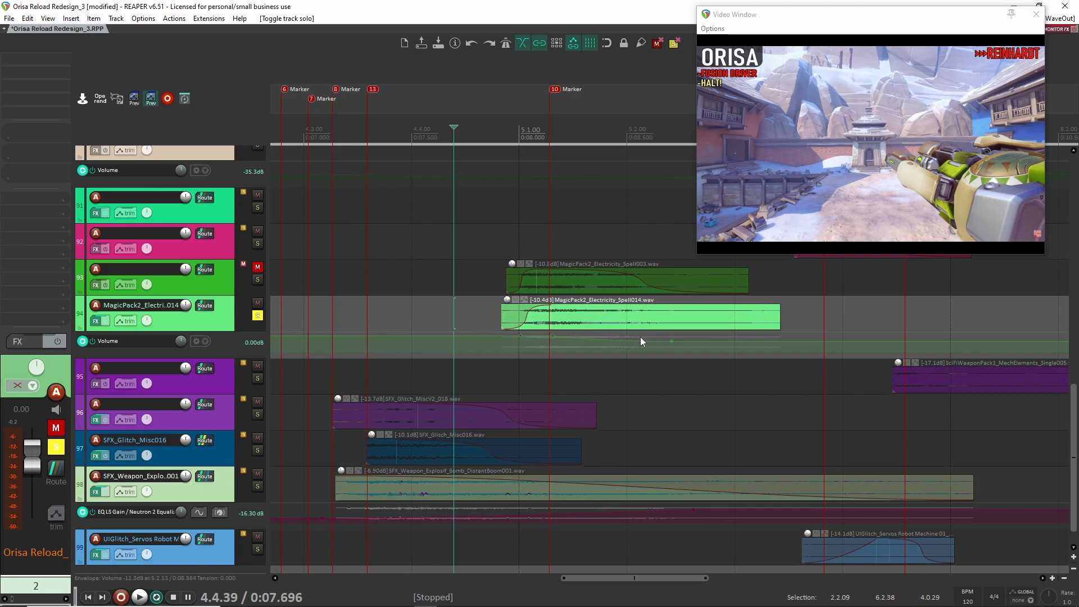
pyautogui.press('space')
# - Unsolo the Orisa Reload_DAW track and play the MagicPack2_Electricity_Spell014 clip alone twice
pyautogui.press('space')
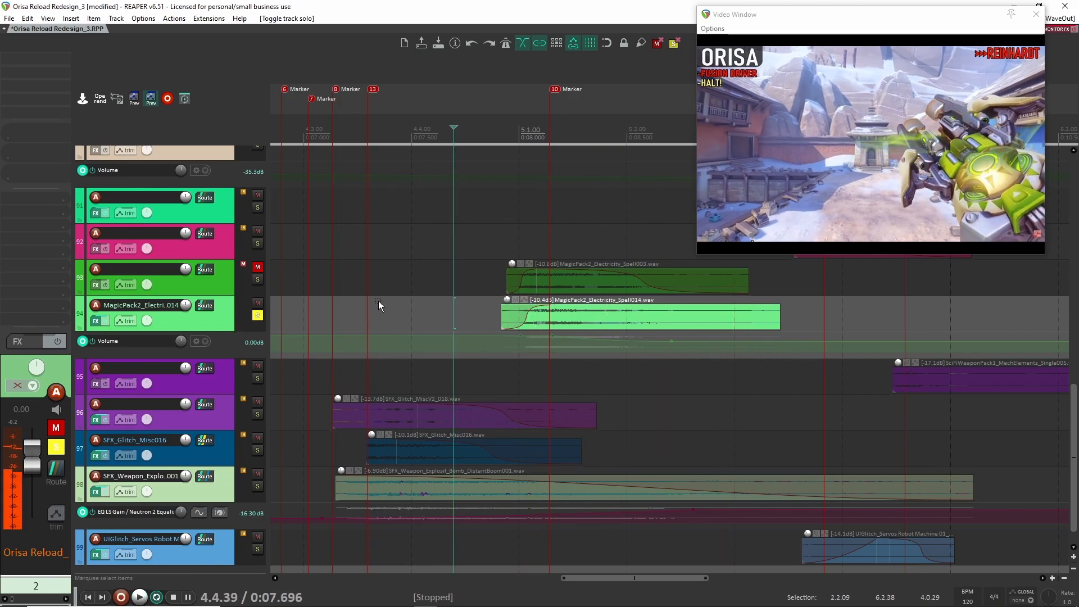
pyautogui.scroll(5, 339, 306)
pyautogui.scroll(-5, 499, 417)
pyautogui.press('space')
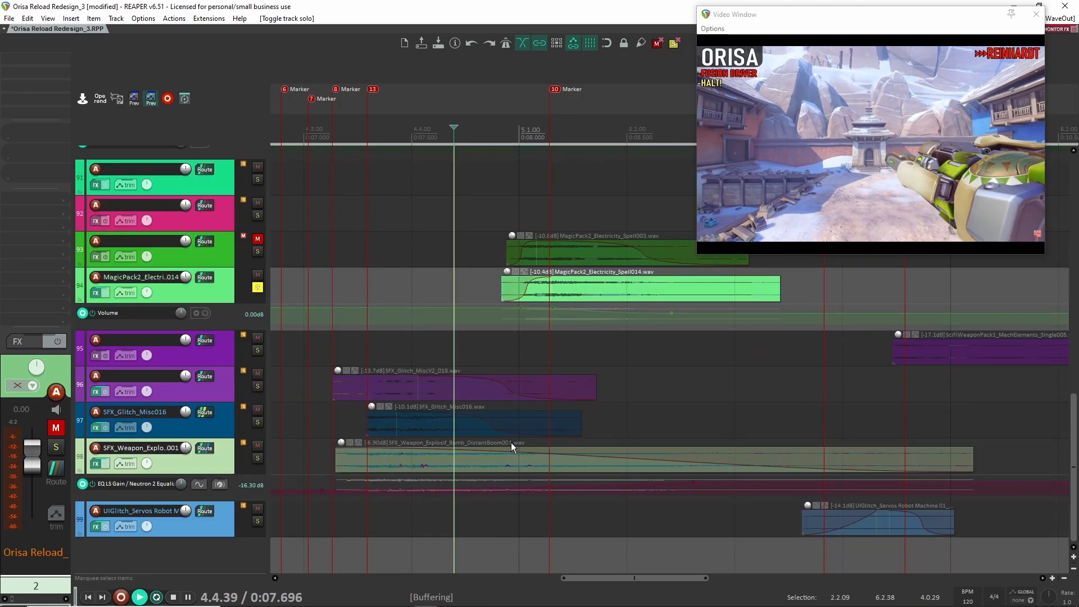
pyautogui.press('space')
pyautogui.press('space')
pyautogui.press('space')
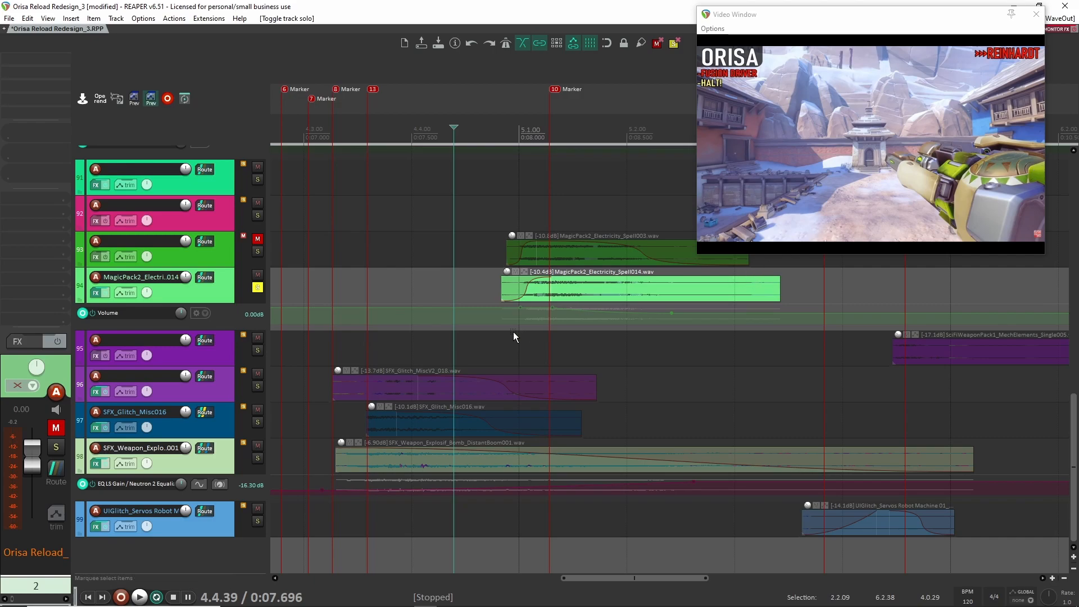
# - Replace the track 94 solo with track 95 and play its mech elements clip from about 9.669 s
pyautogui.click(257, 288)
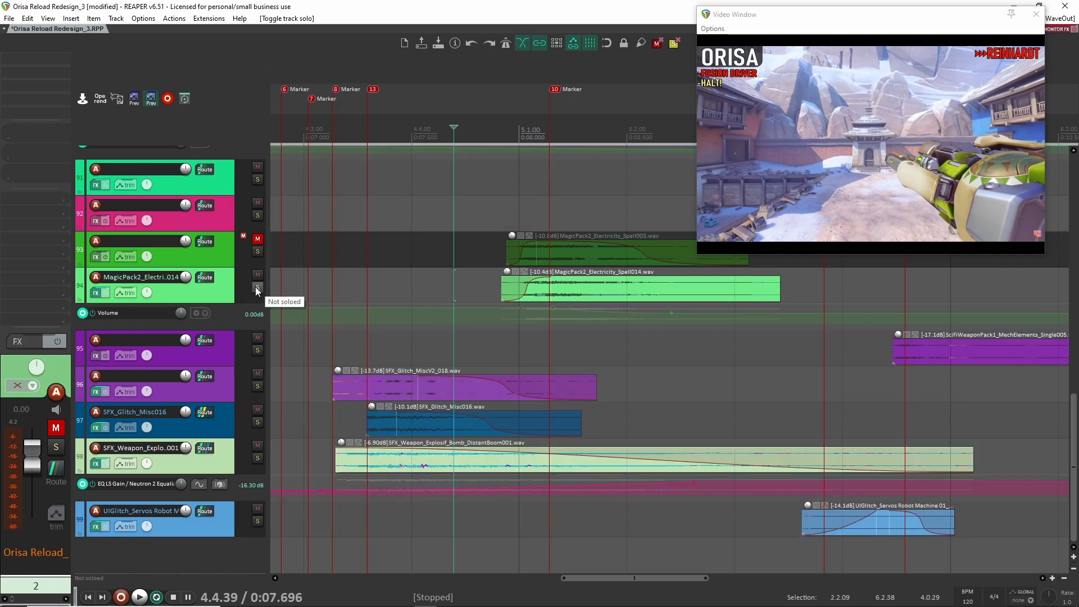
pyautogui.scroll(-3, 561, 359)
pyautogui.moveTo(733, 331); pyautogui.dragTo(508, 318)
pyautogui.click(257, 351)
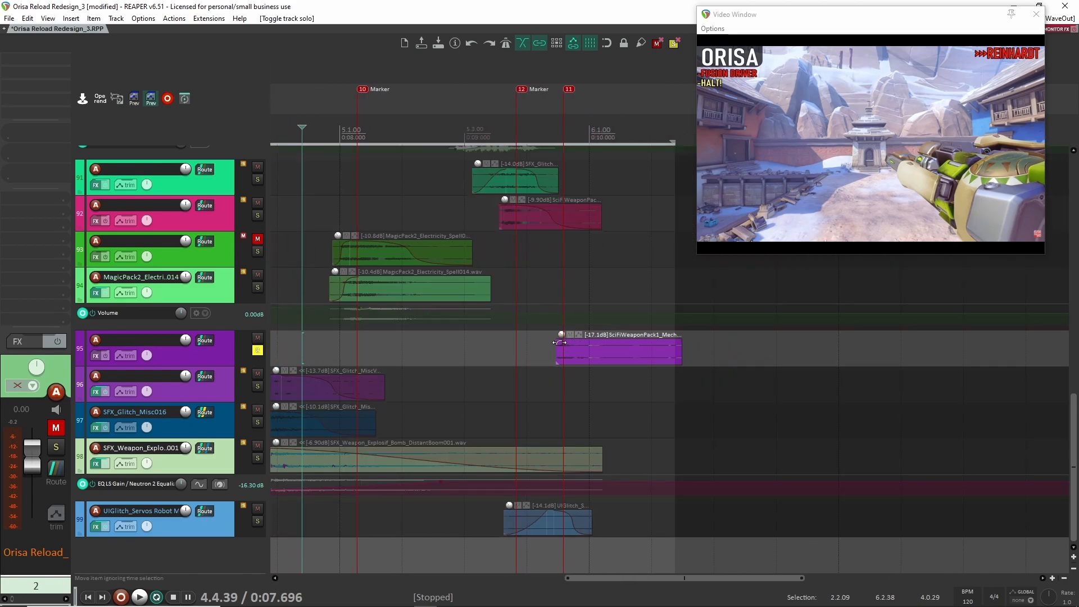
pyautogui.click(547, 349)
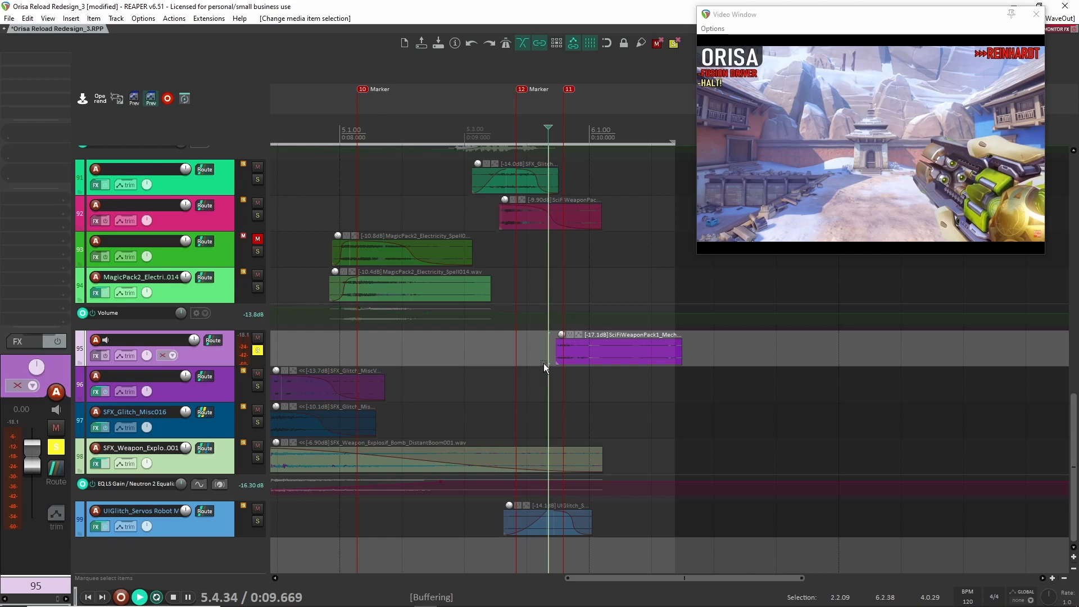
pyautogui.press('space')
pyautogui.press('space')
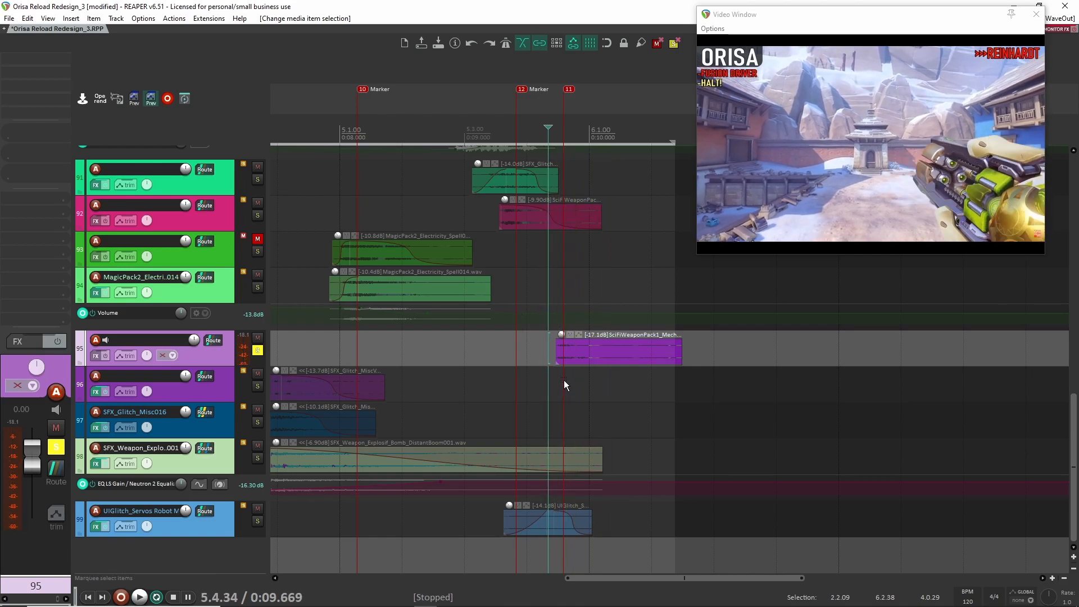
pyautogui.scroll(2, 561, 381)
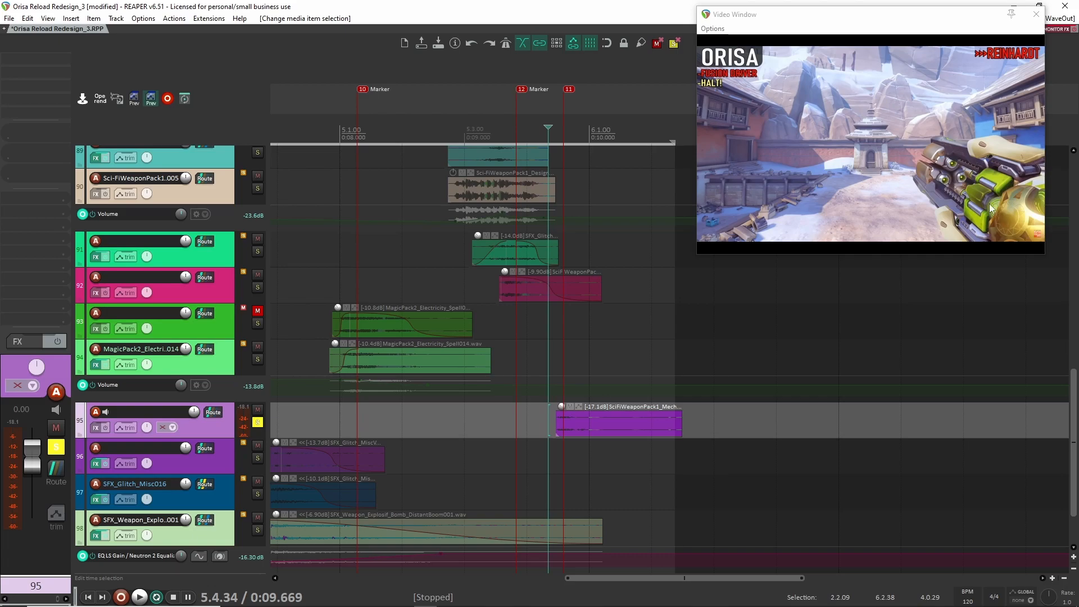
# - Replay the track 95 mech elements clip once more and unsolo the track
pyautogui.press('space')
pyautogui.press('space')
pyautogui.click(257, 422)
# - Place the edit cursor at about 7.030 s and select the SFX_Glitch_MiscV2_018, SFX_Glitch_Misc016 and DistantBoom001 clips on tracks 96 to 98
pyautogui.hscroll(-5, 396, 413)
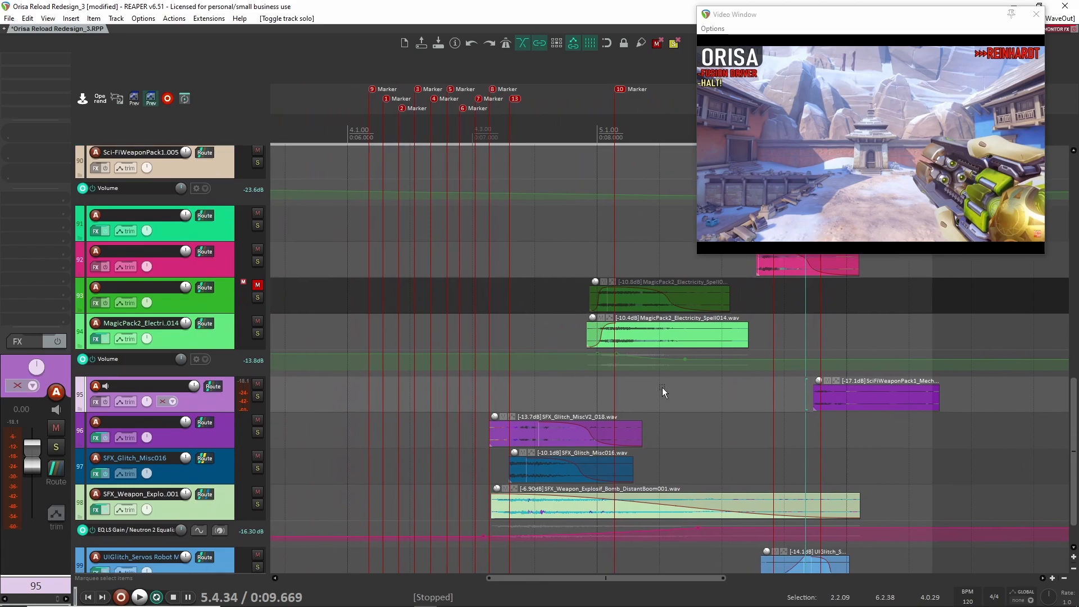
pyautogui.scroll(-2, 663, 387)
pyautogui.click(464, 372)
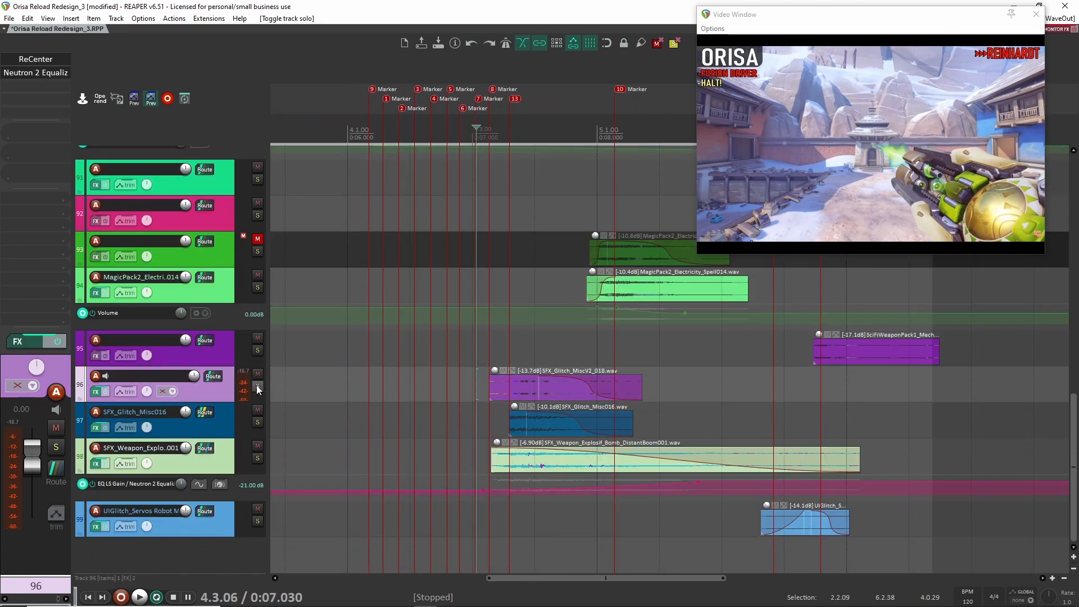
pyautogui.moveTo(478, 336); pyautogui.dragTo(569, 441)
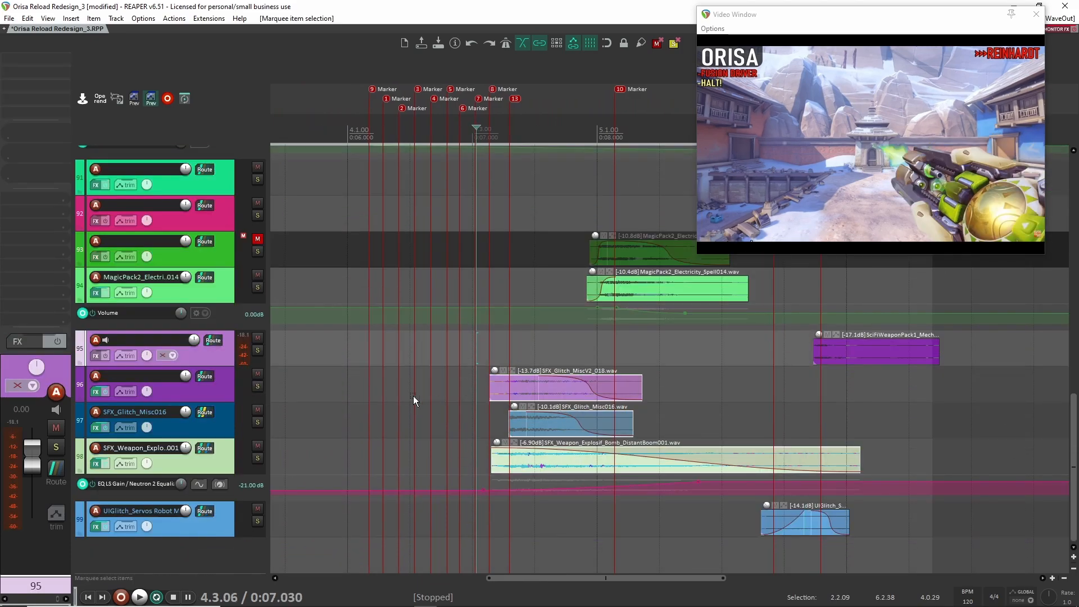
# - Solo the Orisa Reload_DAW track and play the original audio from about 6.757 s
pyautogui.scroll(15, 453, 406)
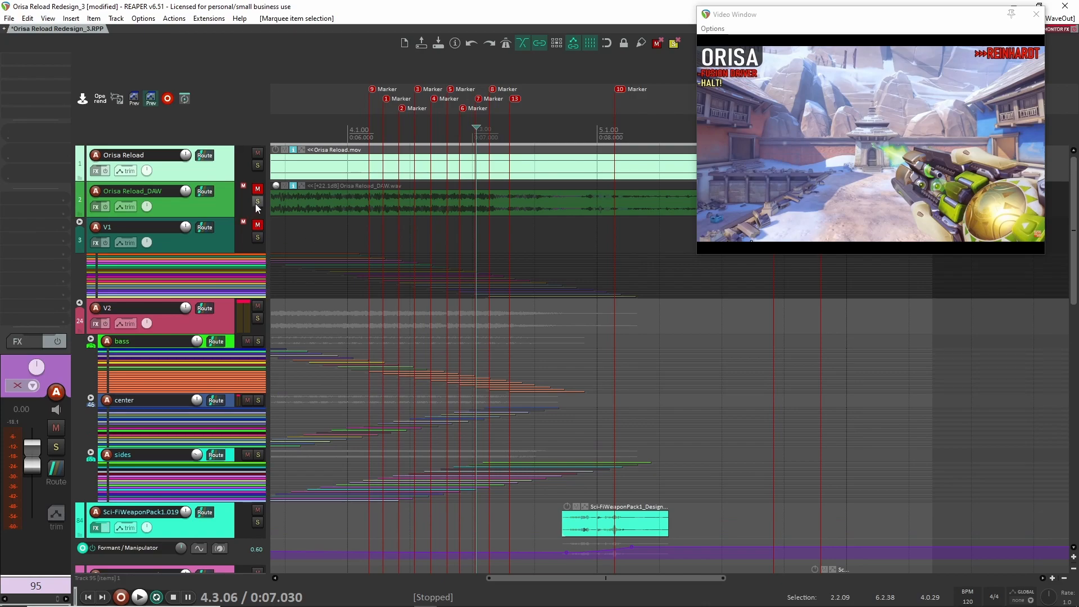
pyautogui.click(256, 201)
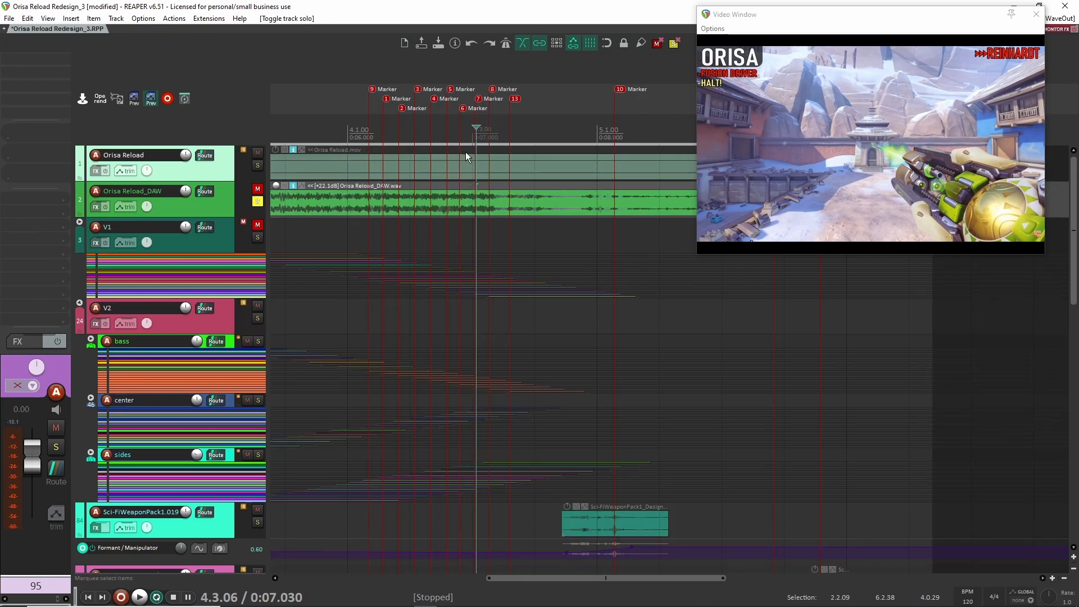
pyautogui.click(467, 134)
pyautogui.moveTo(469, 128)
pyautogui.mouseDown()
pyautogui.moveTo(481, 129)
pyautogui.moveTo(451, 129)
pyautogui.moveTo(467, 128)
pyautogui.mouseUp()
pyautogui.click(442, 188)
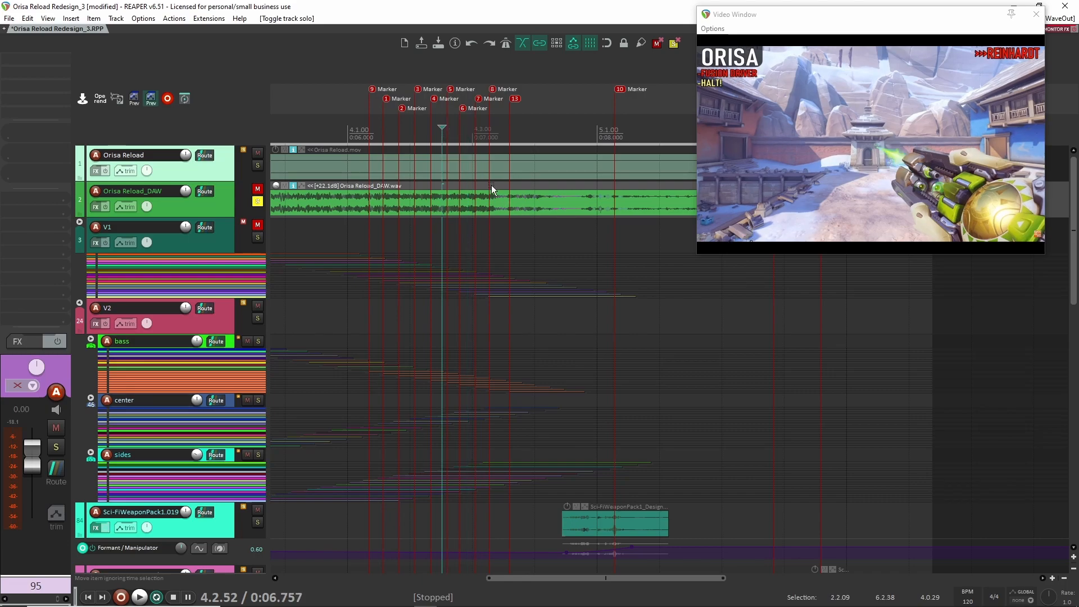
pyautogui.press('space')
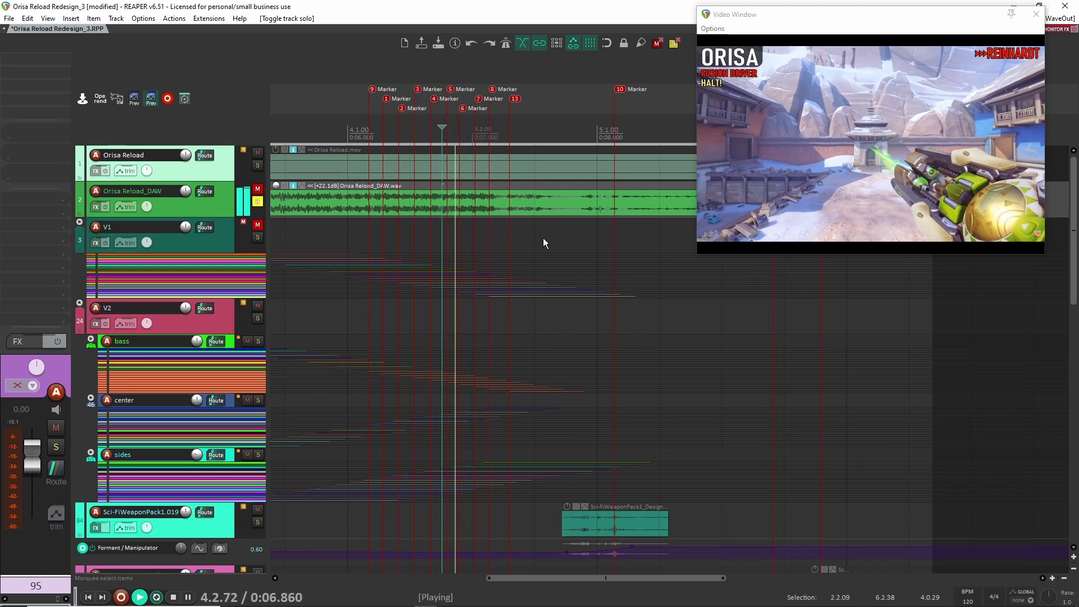
pyautogui.press('space')
# - Move the edit cursor to about 6.816 s and play the original audio twice from there
pyautogui.click(450, 133)
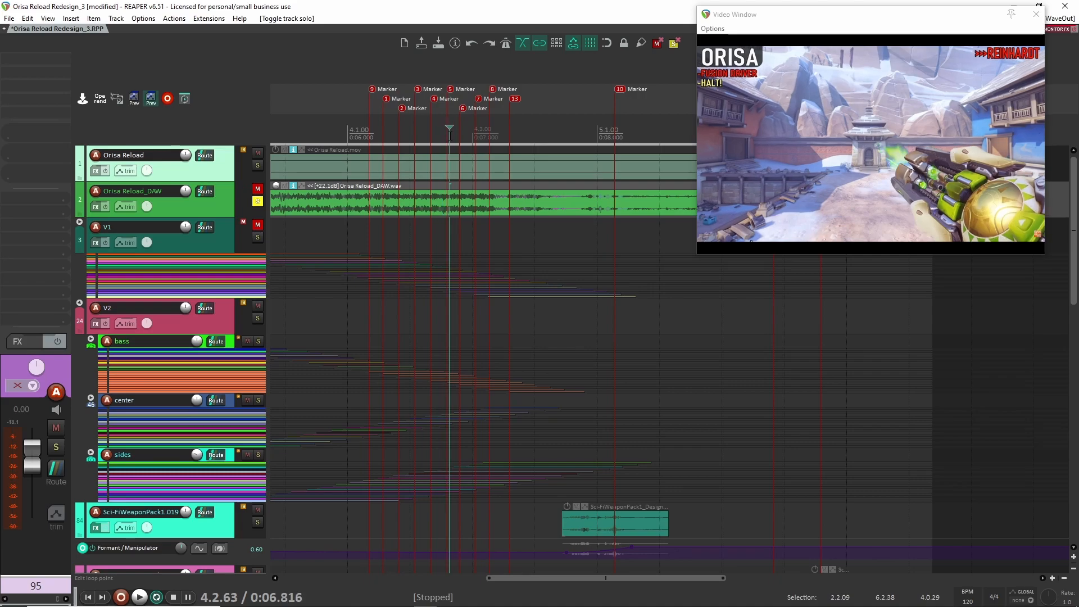
pyautogui.press('space')
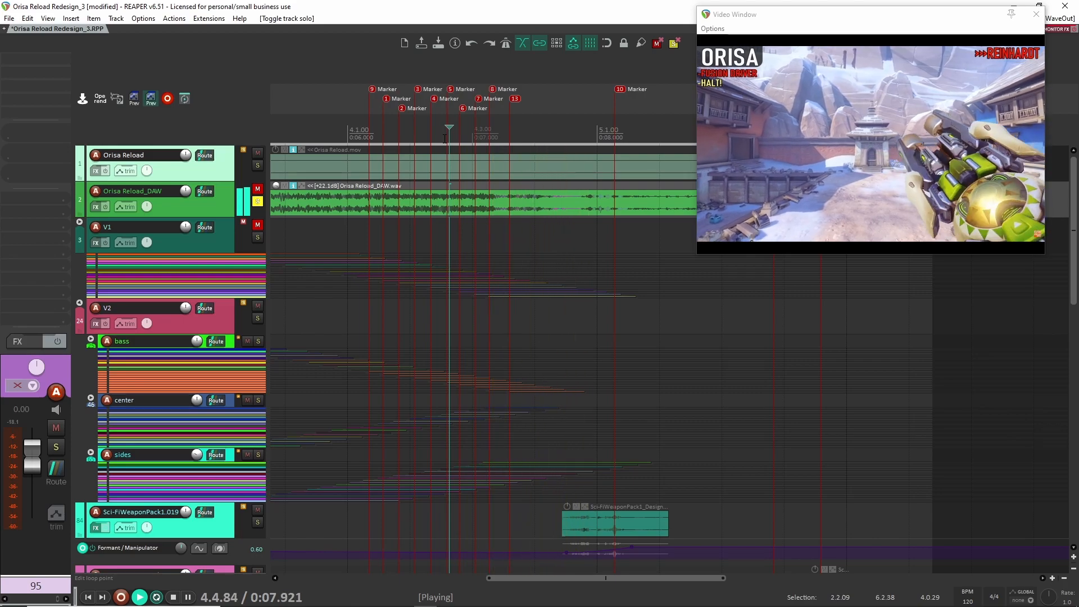
pyautogui.press('space')
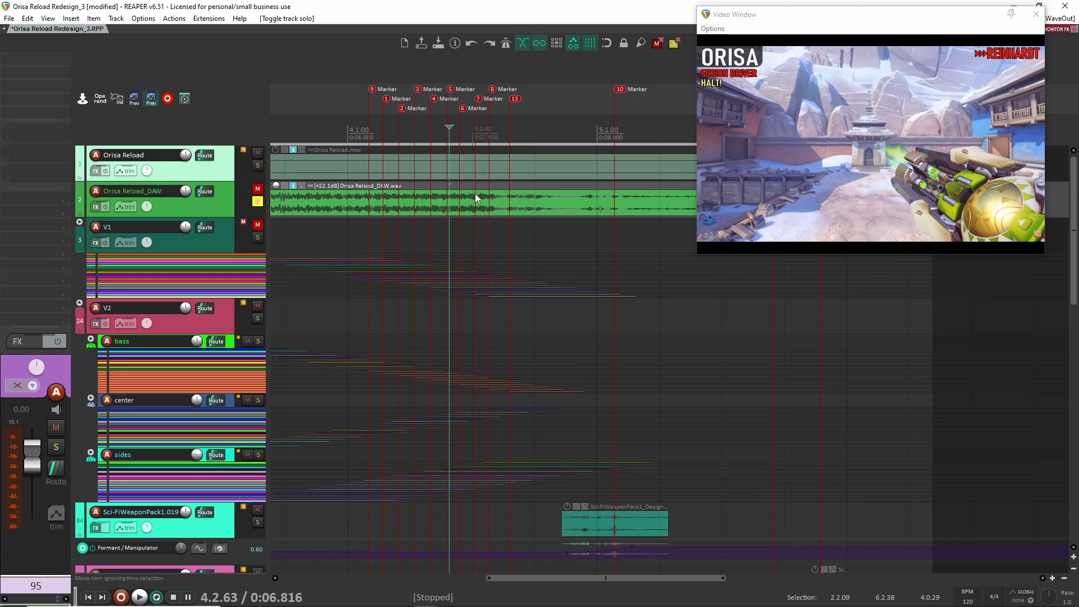
pyautogui.press('space')
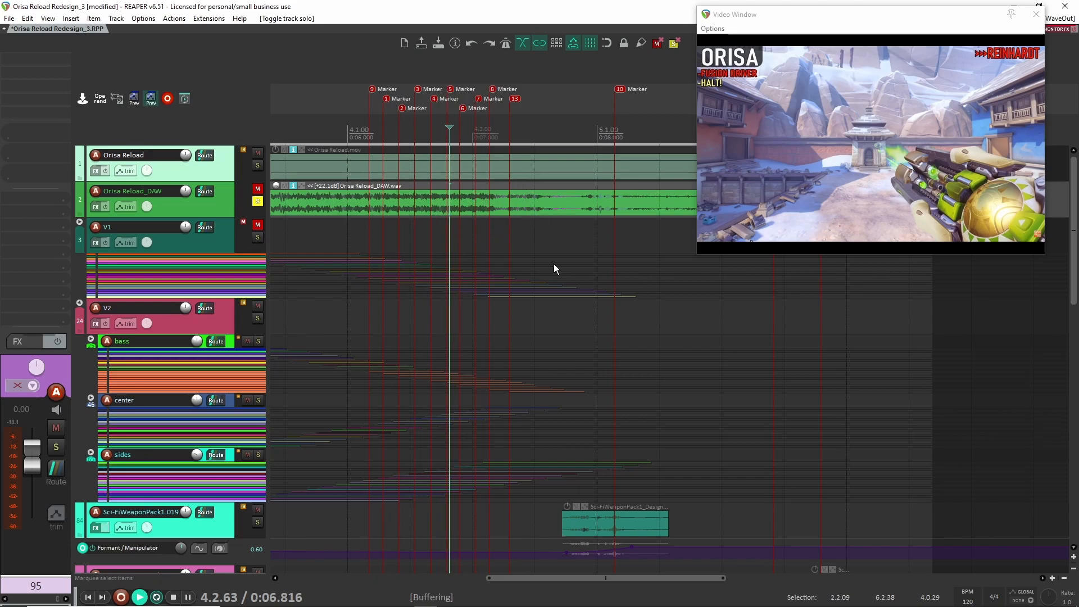
pyautogui.press('space')
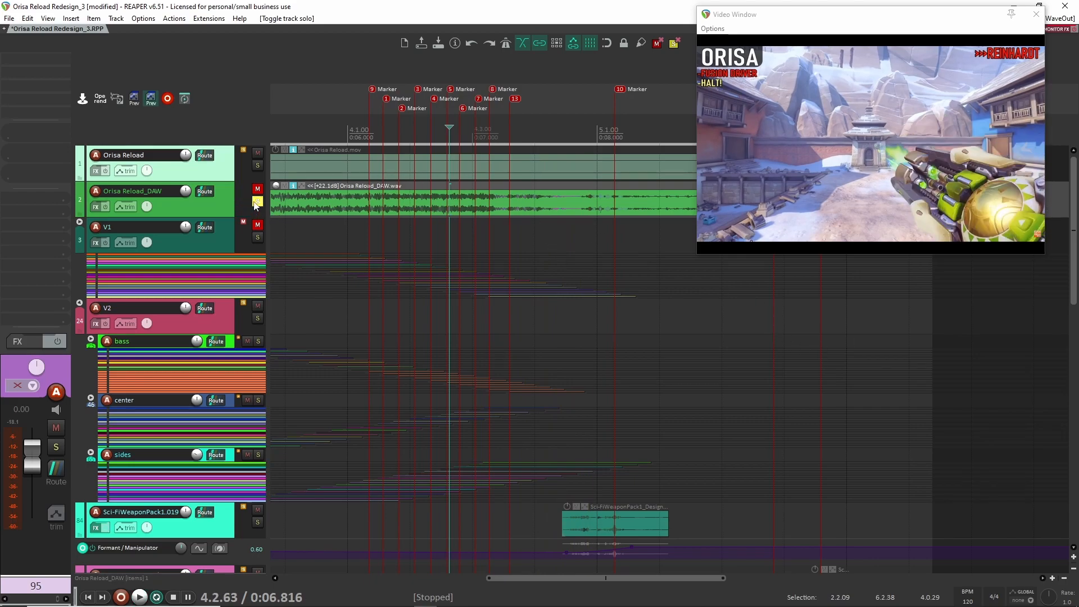
# - Replace the Orisa Reload_DAW solo with track 96 and play its SFX_Glitch_MiscV2_018 clip twice from about 7.080 s
pyautogui.scroll(-15, 567, 238)
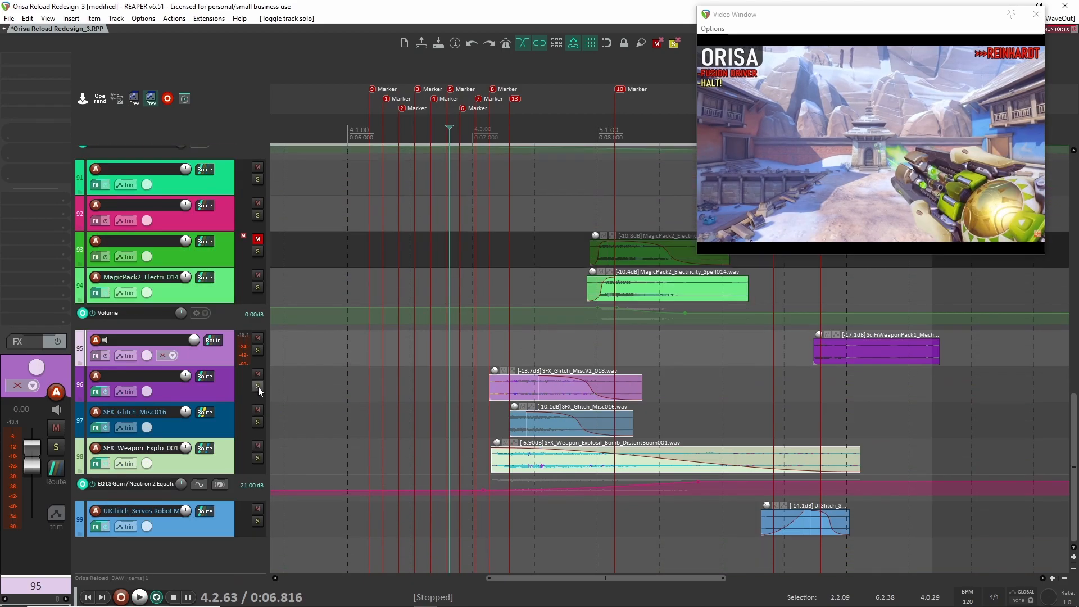
pyautogui.click(257, 387)
pyautogui.click(483, 387)
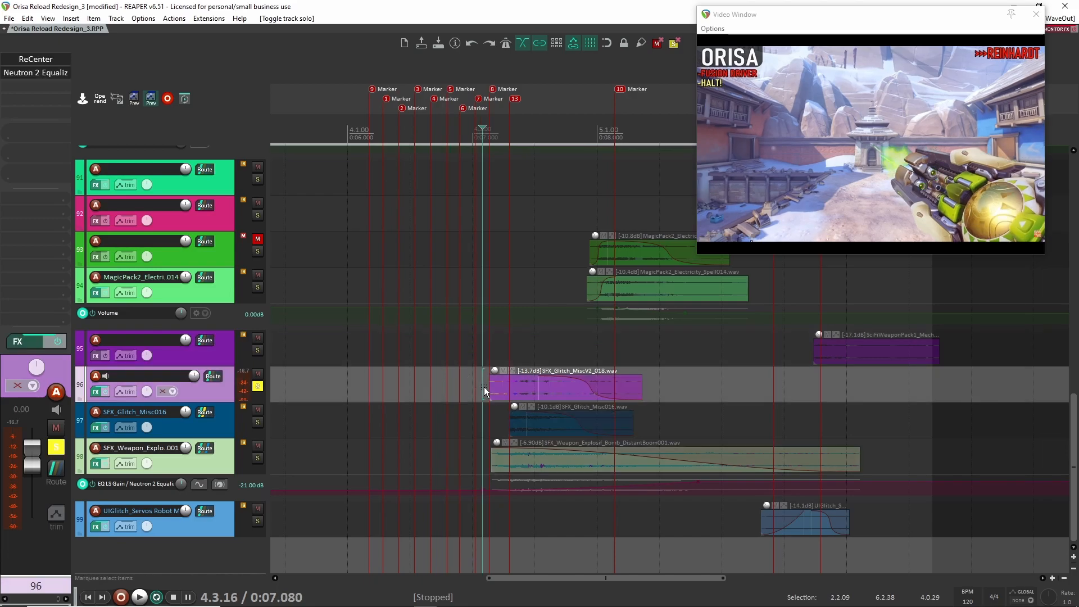
pyautogui.press('space')
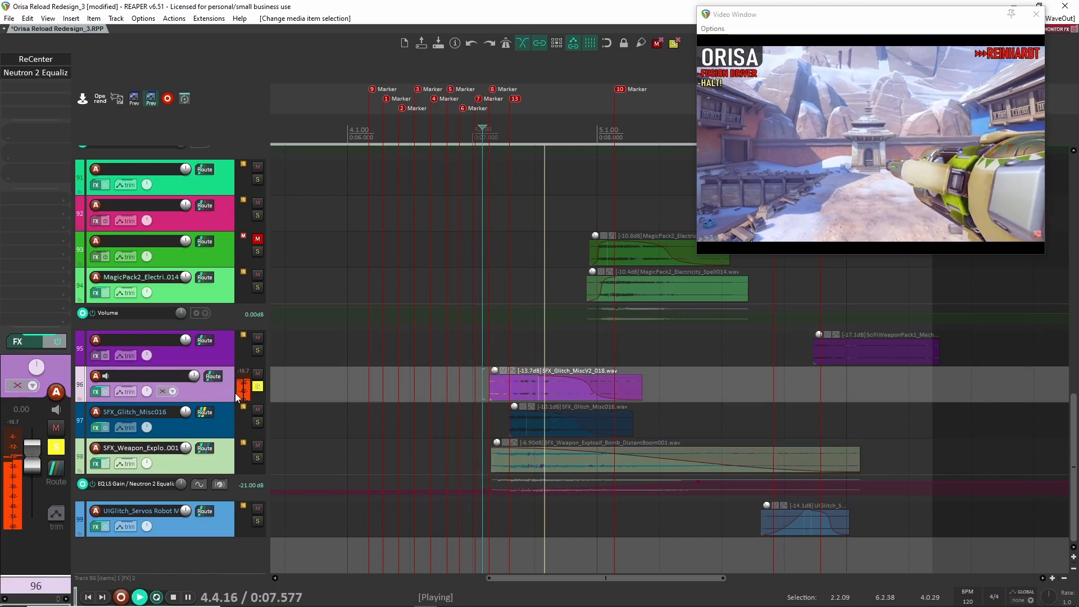
pyautogui.press('space')
pyautogui.press('space')
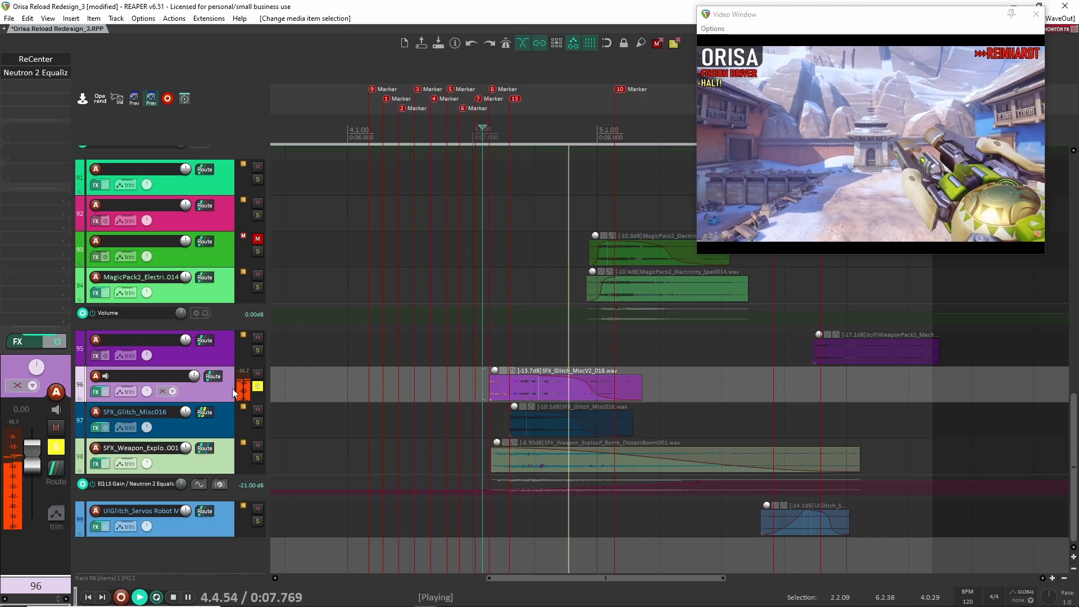
pyautogui.press('space')
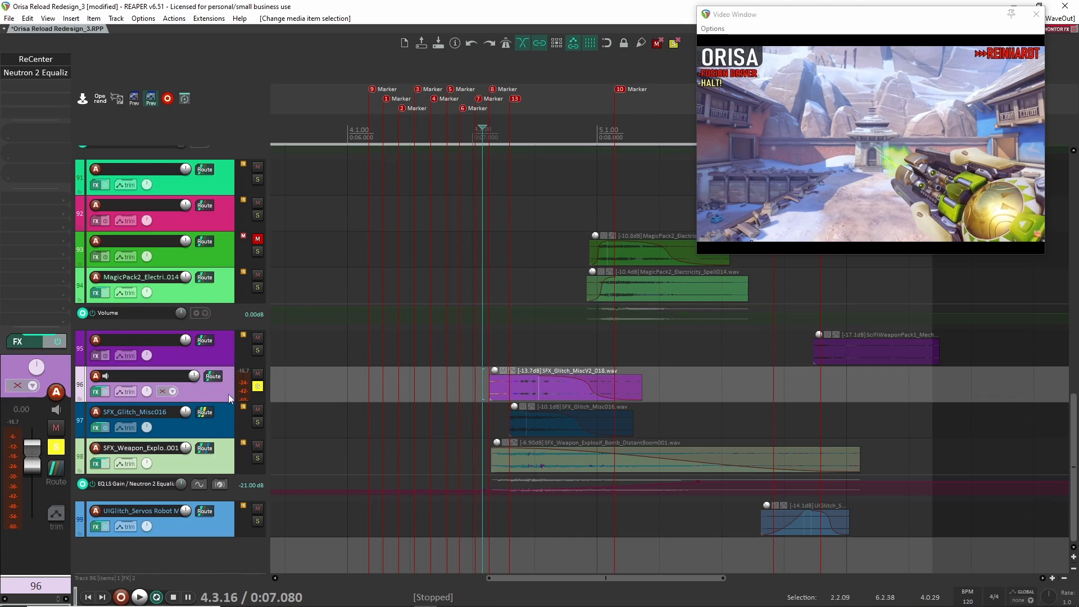
# - Review the ReCenter and Neutron 2 Equalizer settings on track 96, closing each plugin window
pyautogui.click(35, 58)
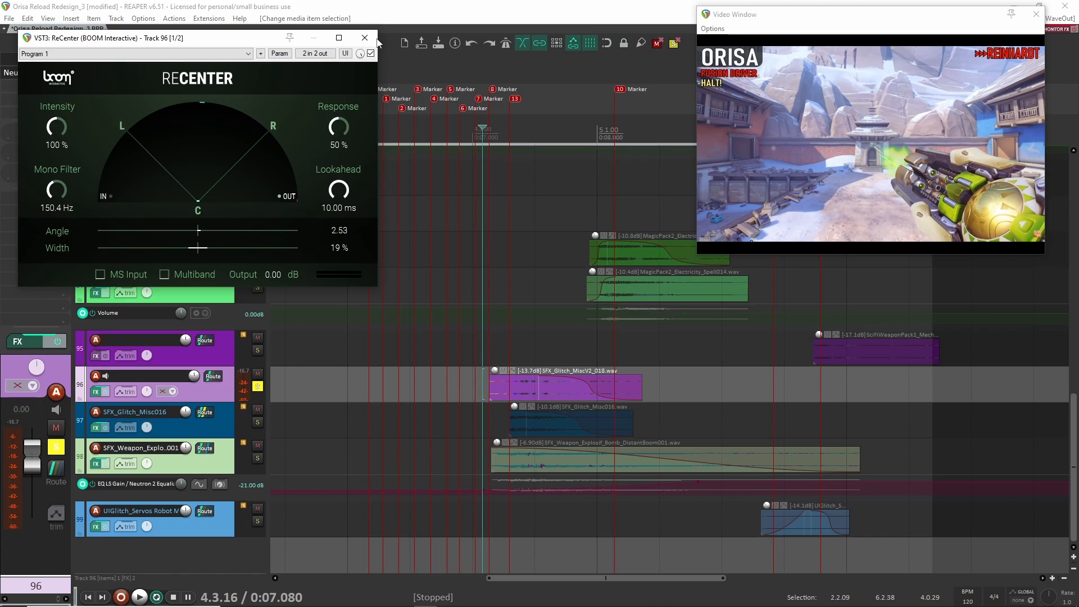
pyautogui.click(364, 38)
pyautogui.click(35, 72)
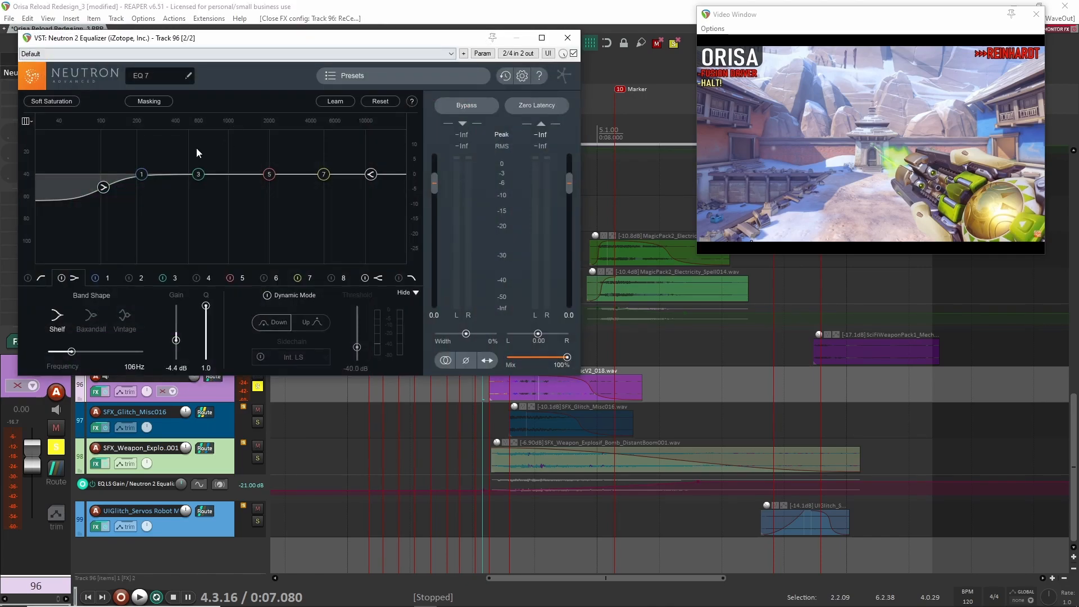
pyautogui.click(566, 39)
# - Replace the track 96 solo with track 97 and play its SFX_Glitch_Misc016 clip twice with effects from about 7.080 s
pyautogui.click(257, 386)
pyautogui.click(257, 422)
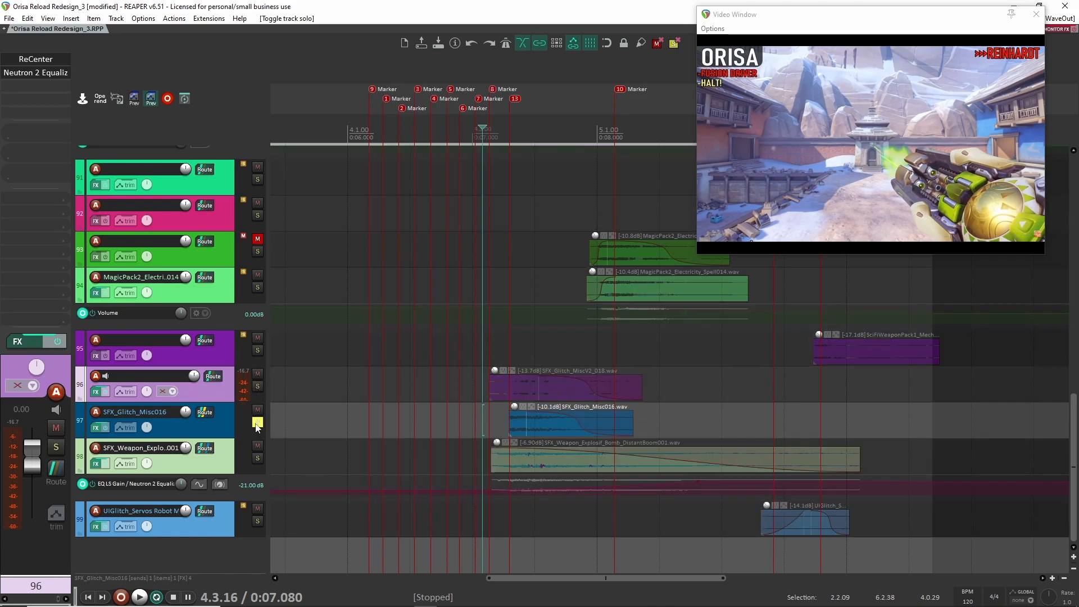
pyautogui.click(416, 426)
pyautogui.press('space')
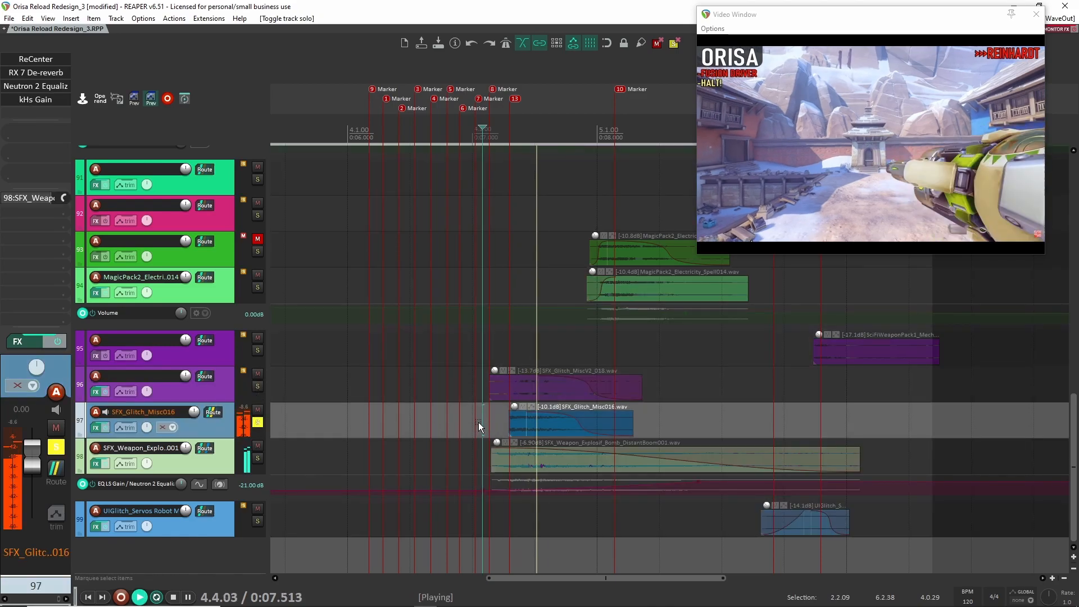
pyautogui.press('space')
pyautogui.press('space')
pyautogui.press('space')
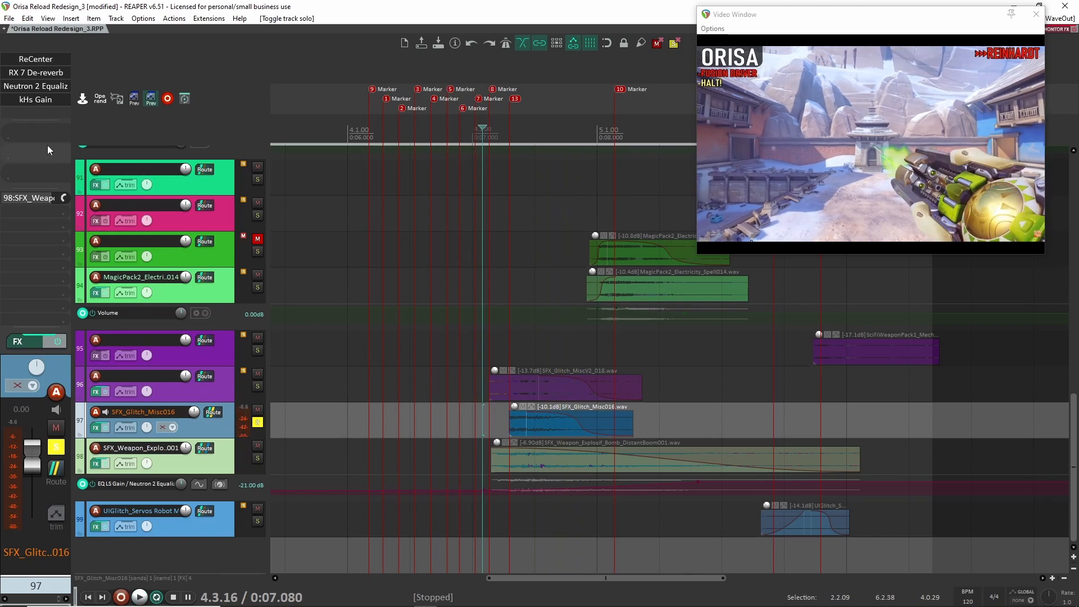
# - Bypass the whole effects chain on track 97 and play the dry SFX_Glitch_Misc016 clip twice
pyautogui.click(56, 341)
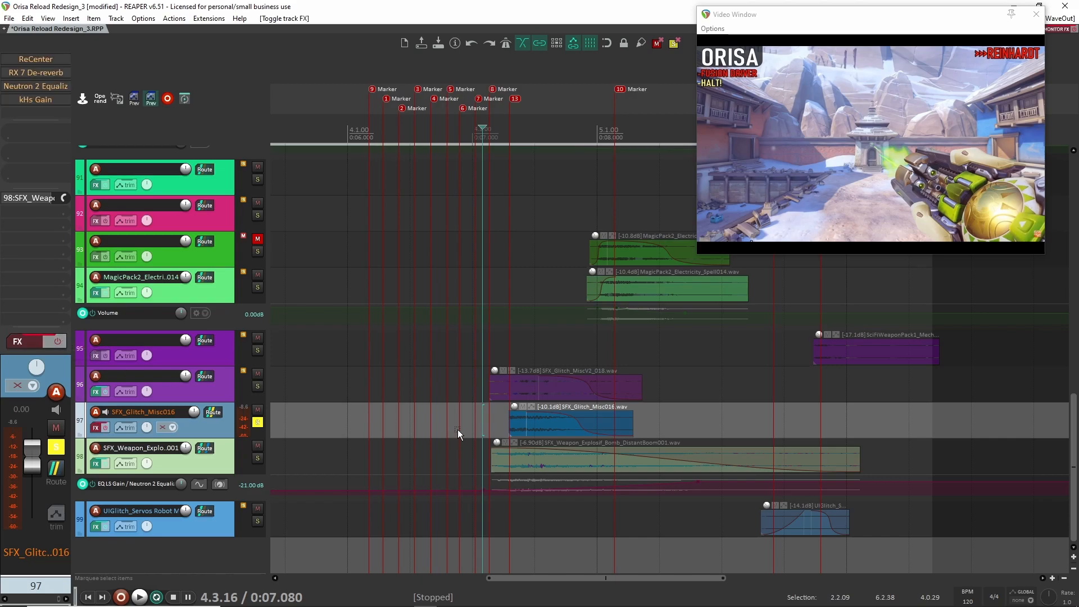
pyautogui.press('space')
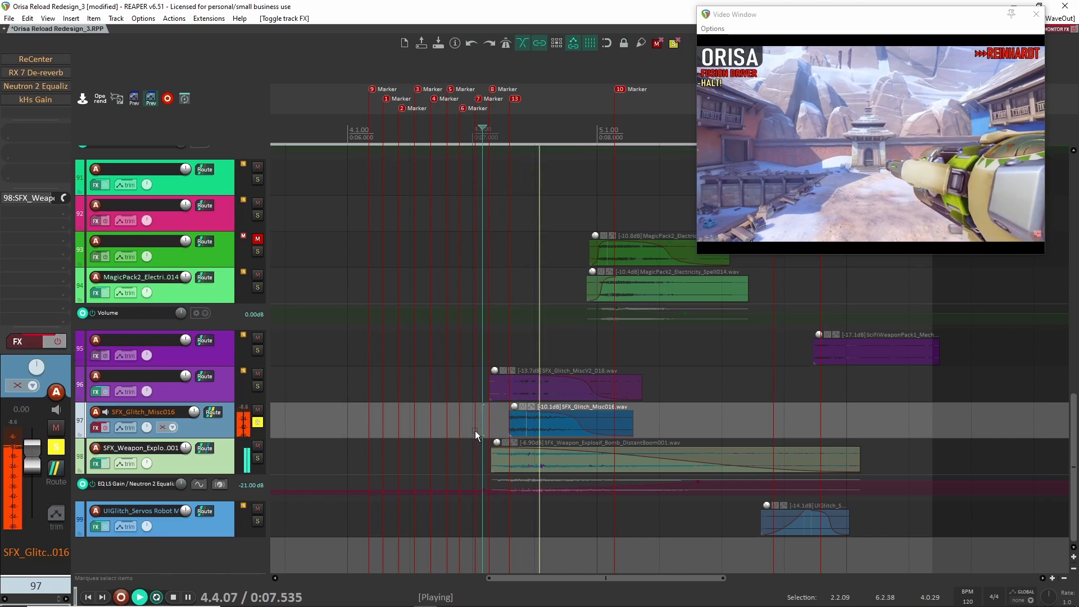
pyautogui.press('space')
pyautogui.press('space')
pyautogui.press('space')
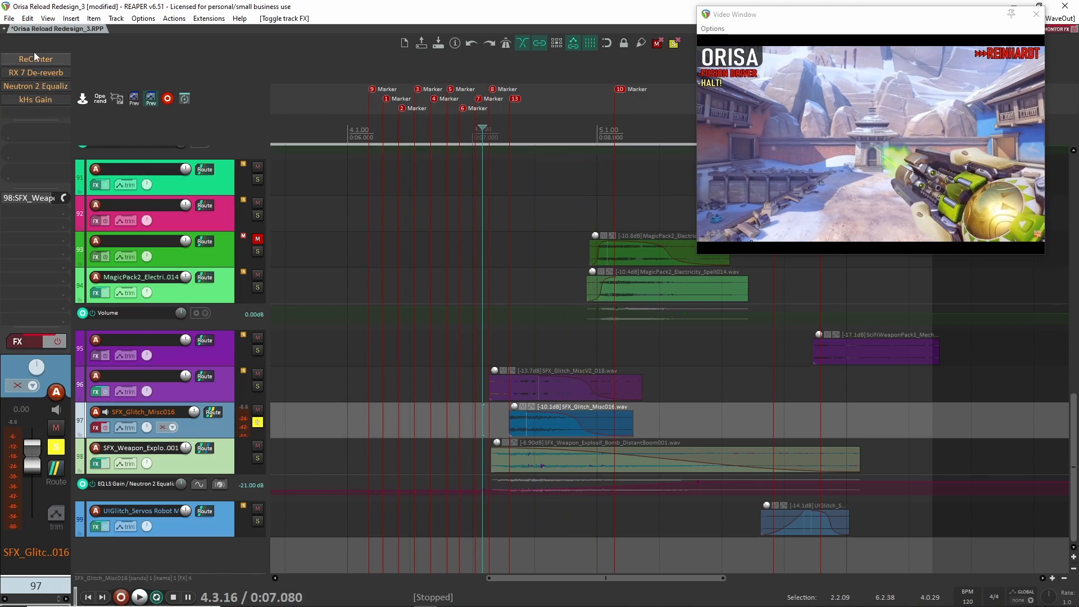
# - Review the ReCenter plugin settings on track 97 and close its window
pyautogui.keyDown('shift'); pyautogui.click(36, 55); pyautogui.keyUp('shift')
pyautogui.click(36, 57)
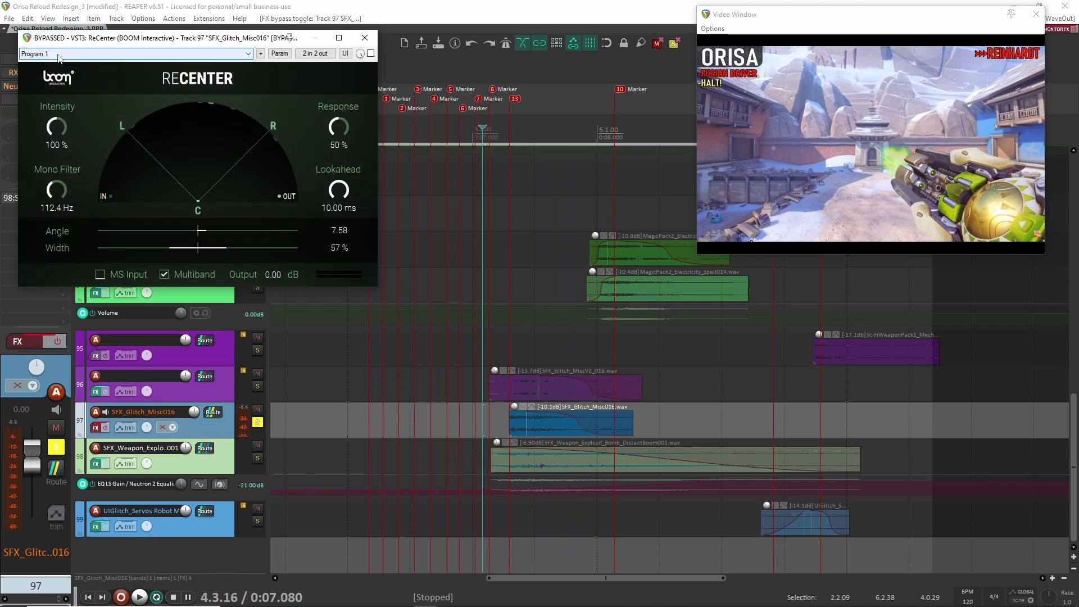
pyautogui.click(364, 38)
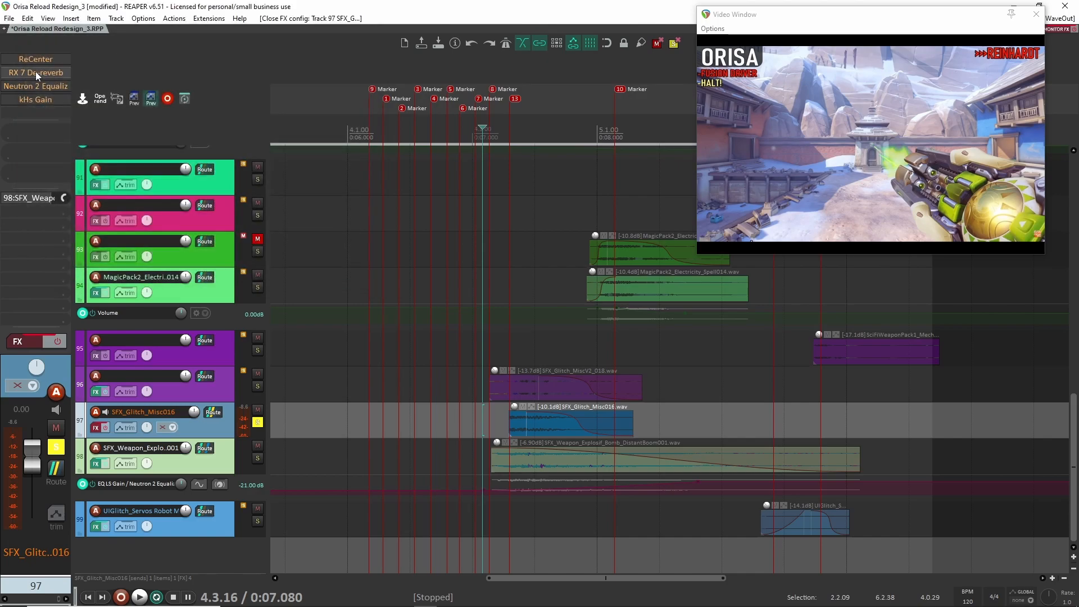
# - Re-enable track 97's effects chain with only Neutron 2 Equalizer and kHs Gain bypassed, and open RX 7 De-reverb, moving its window clear of the effects list
pyautogui.click(58, 340)
pyautogui.keyDown('shift'); pyautogui.click(40, 74); pyautogui.keyUp('shift')
pyautogui.keyDown('shift'); pyautogui.click(42, 87); pyautogui.keyUp('shift')
pyautogui.keyDown('shift'); pyautogui.click(42, 99); pyautogui.keyUp('shift')
pyautogui.keyDown('shift'); pyautogui.click(41, 72); pyautogui.keyUp('shift')
pyautogui.click(43, 73)
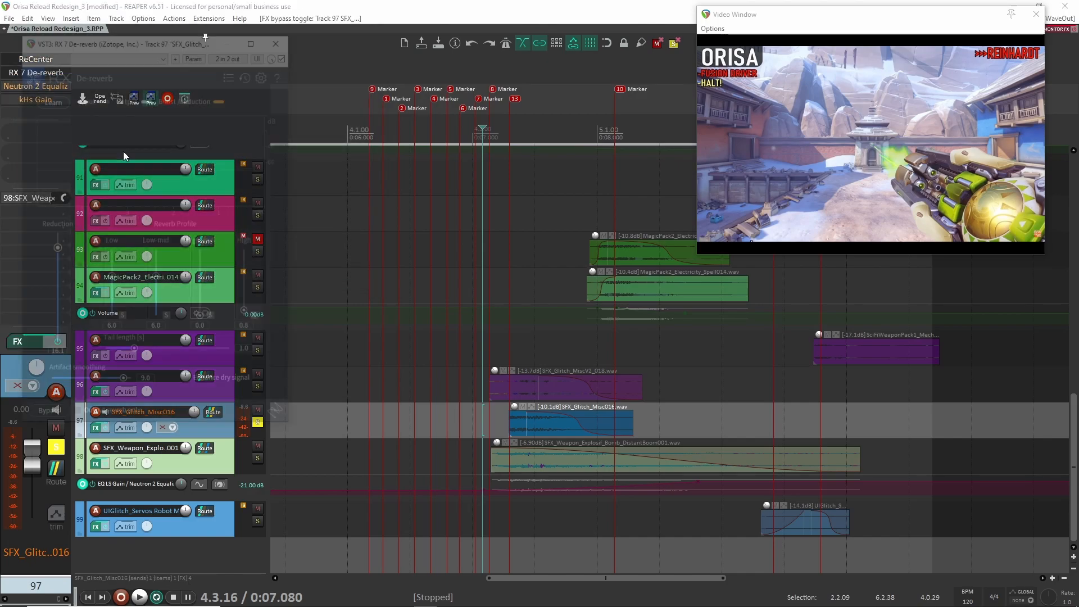
pyautogui.moveTo(186, 42); pyautogui.dragTo(331, 34)
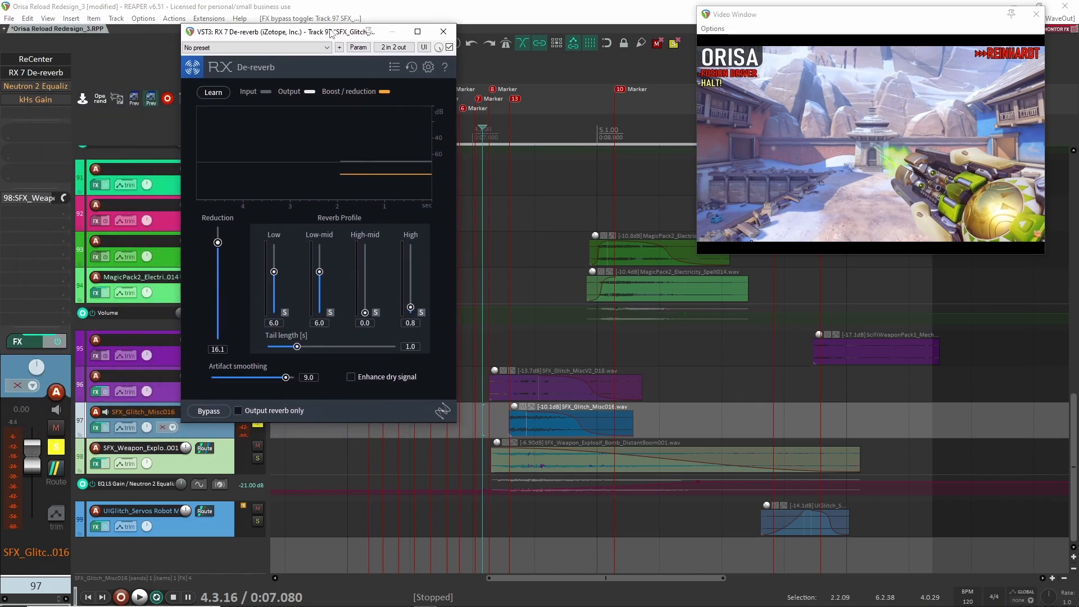
# - Play the SFX_Glitch_Misc016 clip three times through ReCenter and RX 7 De-reverb, checking the De-reverb reduction display
pyautogui.press('space')
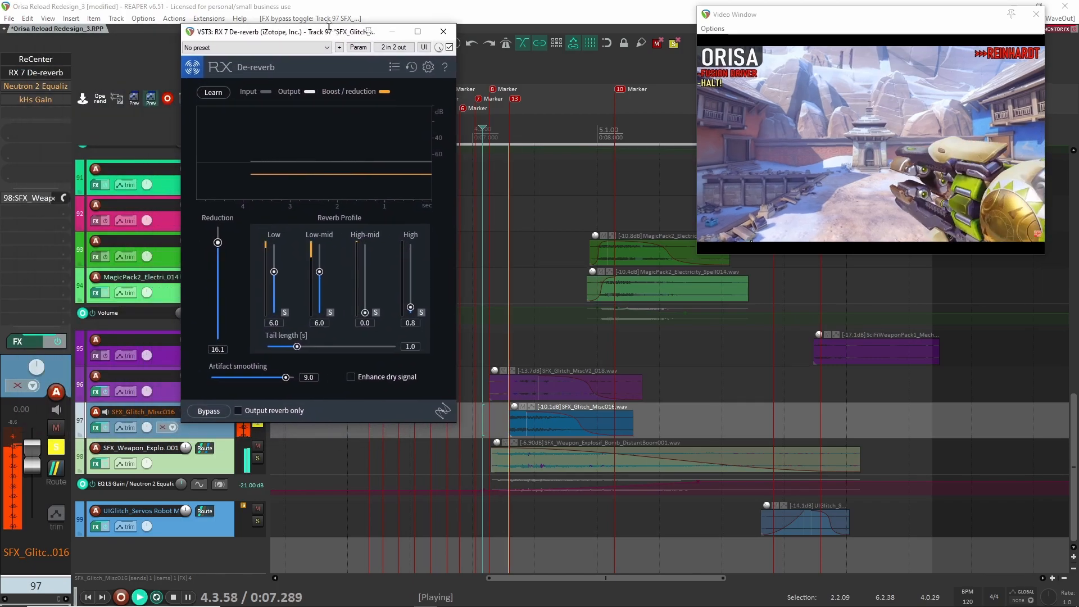
pyautogui.press('space')
pyautogui.press('space')
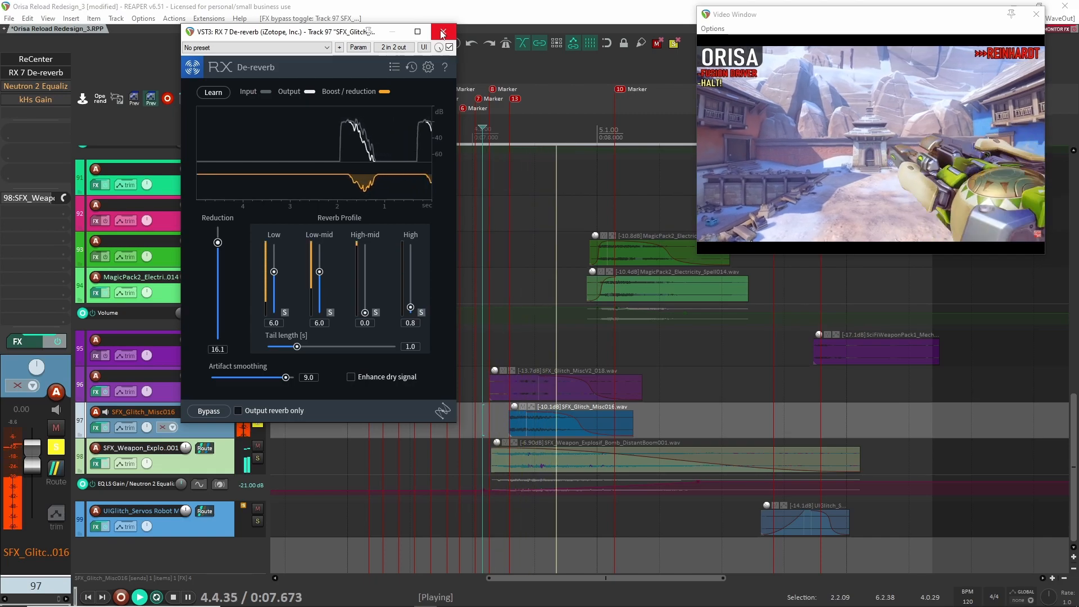
pyautogui.press('space')
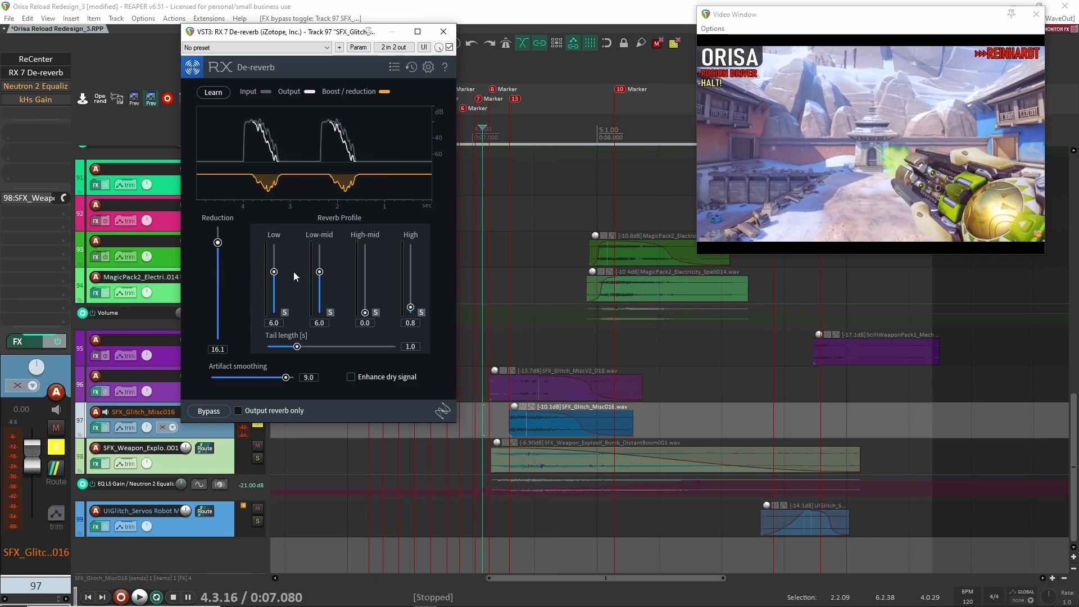
pyautogui.press('space')
pyautogui.press('space')
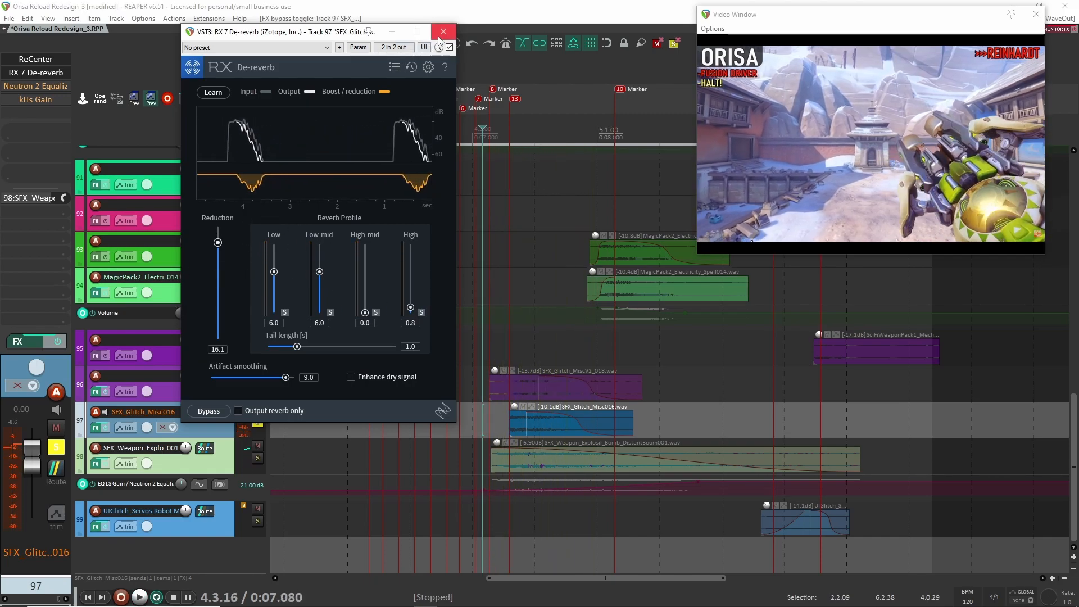
# - Close RX 7 De-reverb, re-enable Neutron 2 Equalizer and kHs Gain on track 97, and review the settings of both plugins
pyautogui.click(443, 31)
pyautogui.keyDown('shift'); pyautogui.click(33, 88); pyautogui.keyUp('shift')
pyautogui.click(43, 88)
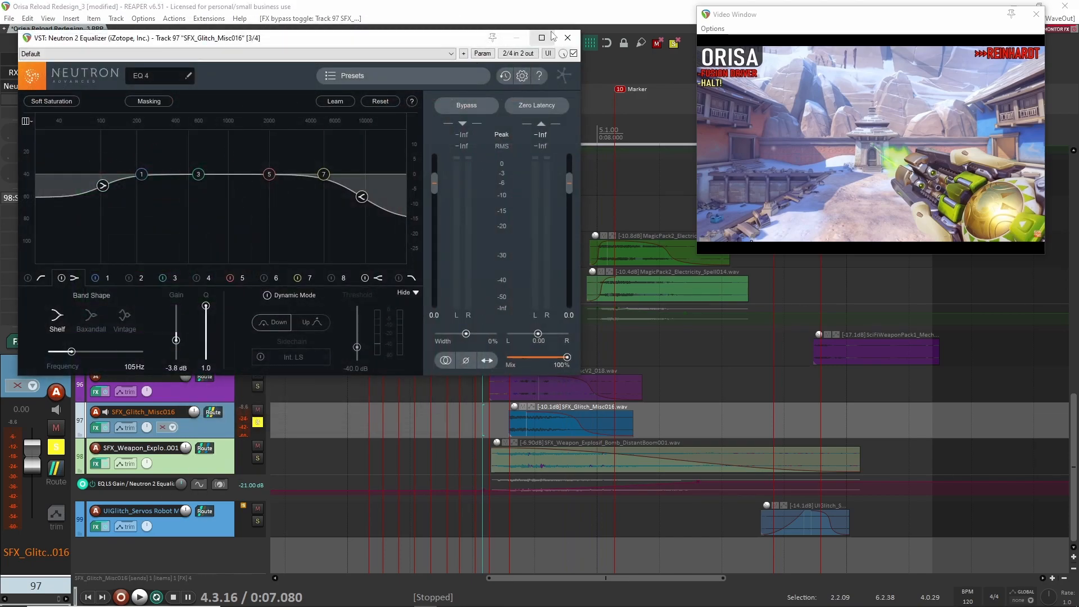
pyautogui.click(567, 38)
pyautogui.click(42, 102)
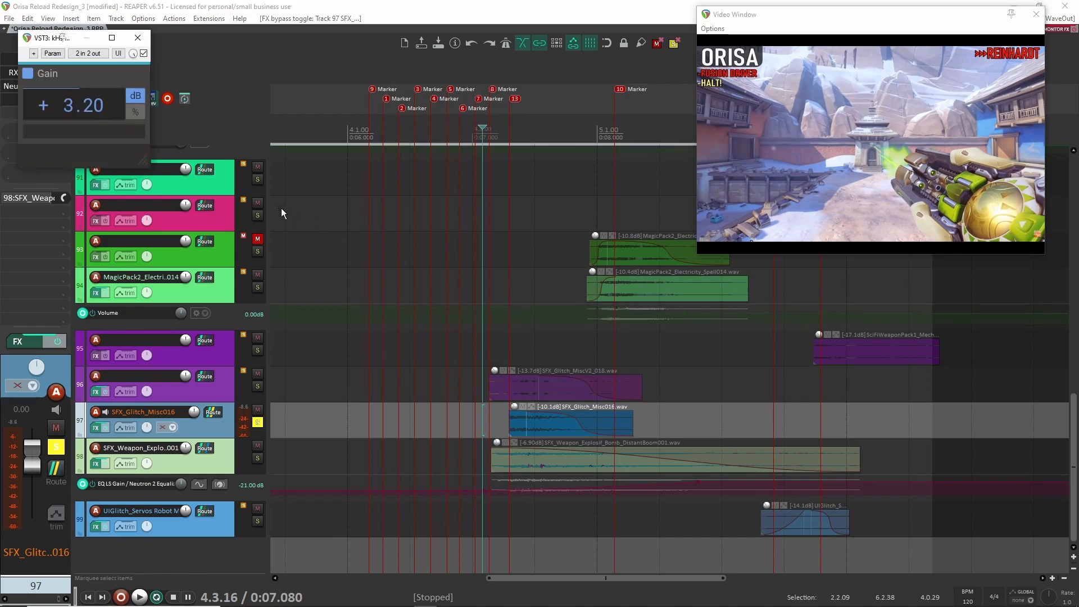
# - Close the kHs Gain window, unsolo track 97, and audition the explosion clip on track 98 in solo
pyautogui.click(143, 38)
pyautogui.click(258, 422)
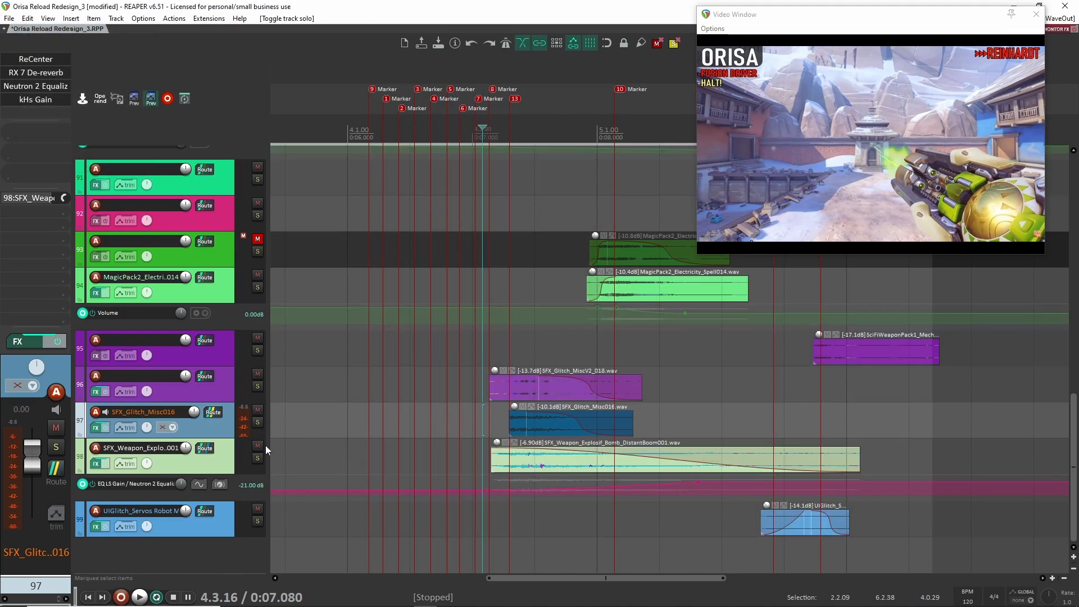
pyautogui.click(257, 457)
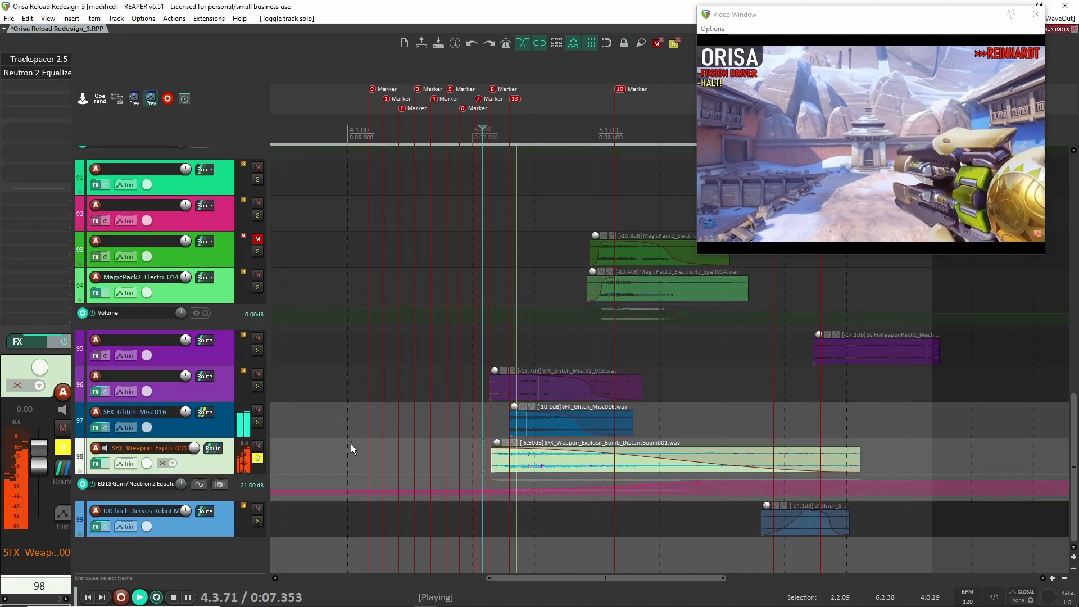
pyautogui.press('space')
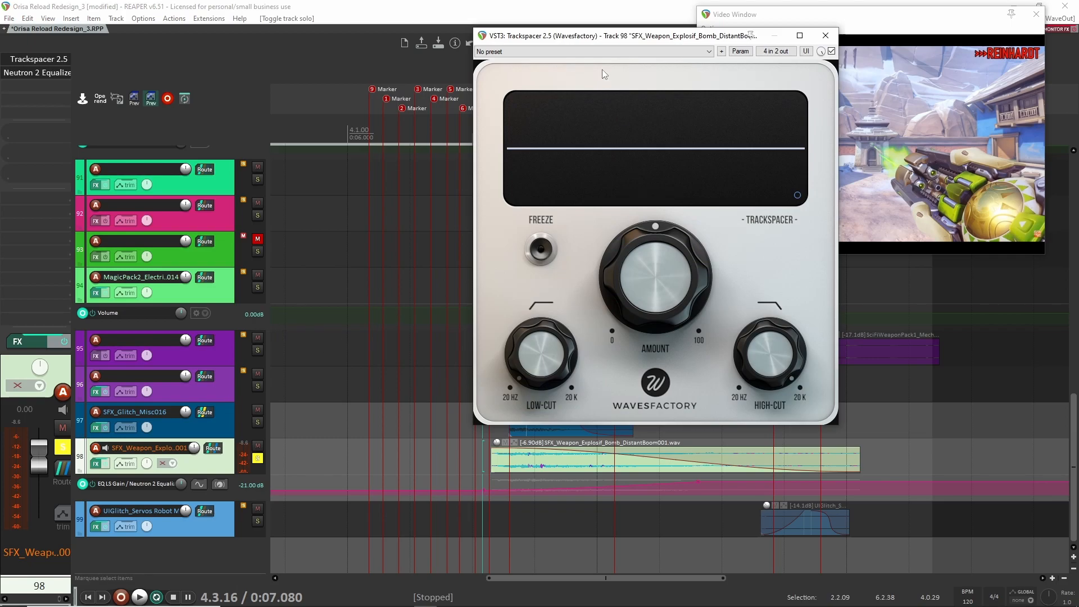
# - Review the Trackspacer 2.5 and Neutron 2 Equalizer settings on track 98 and close both plugin windows
pyautogui.click(825, 35)
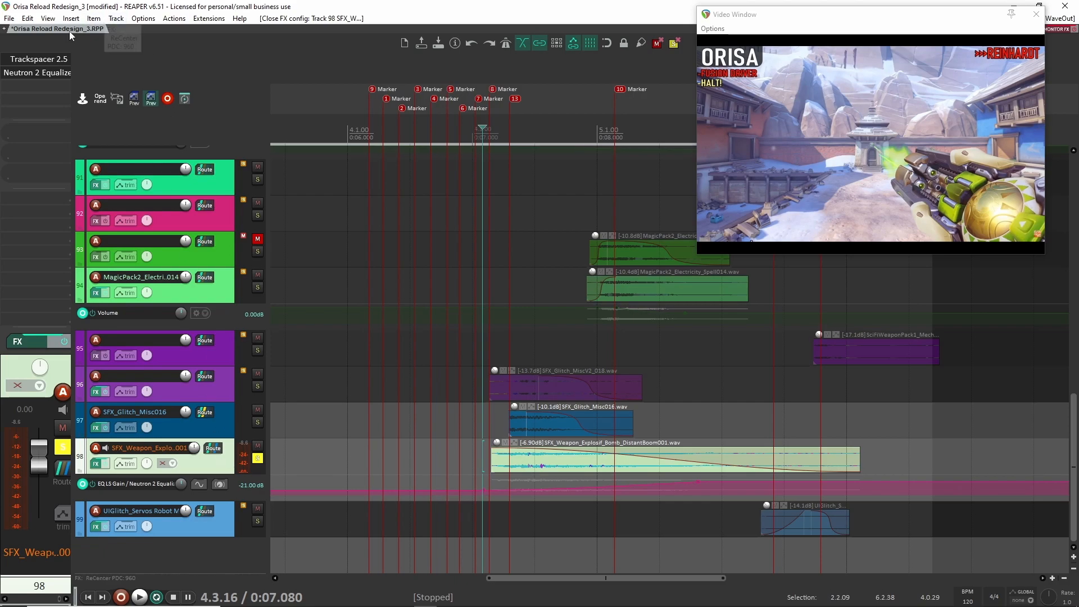
pyautogui.click(40, 72)
pyautogui.click(567, 38)
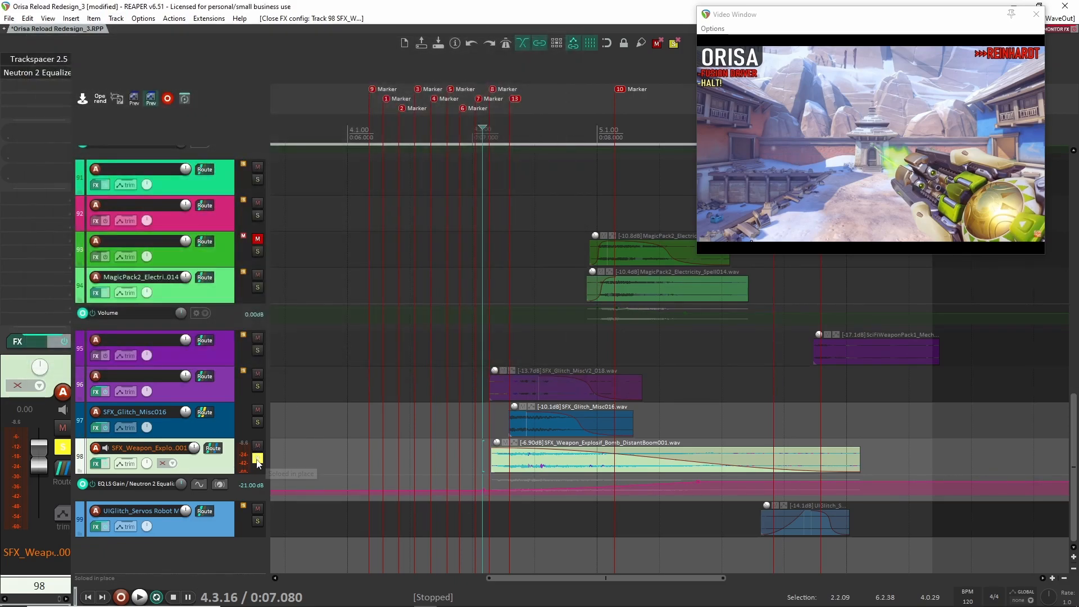
# - Solo tracks 96, 97 and 98 together and play their glitch and explosion clips twice from just before they start
pyautogui.click(256, 459)
pyautogui.click(257, 387)
pyautogui.click(257, 422)
pyautogui.click(256, 458)
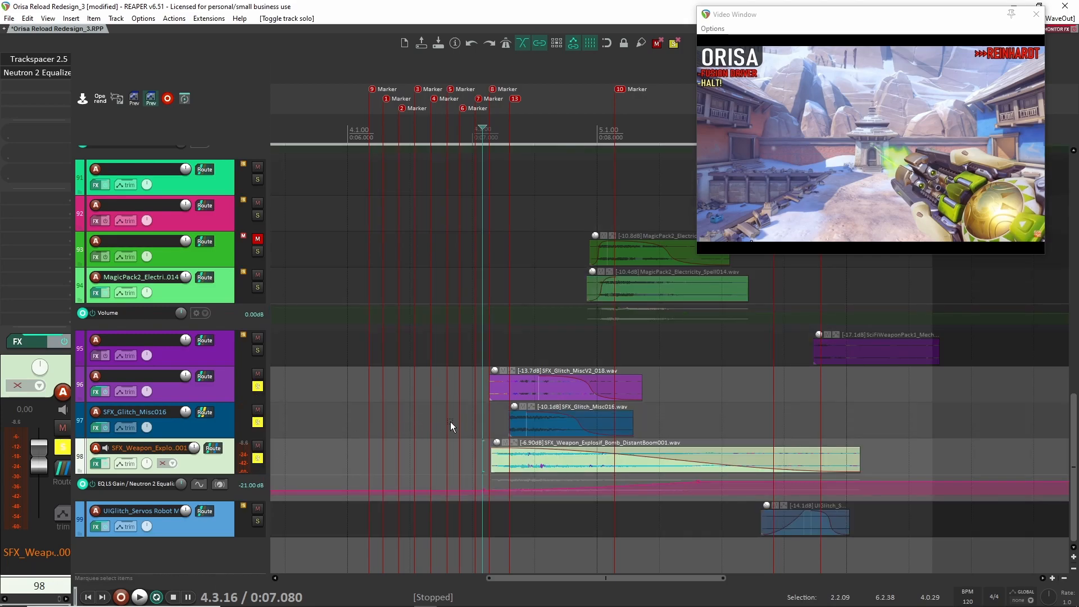
pyautogui.click(548, 389)
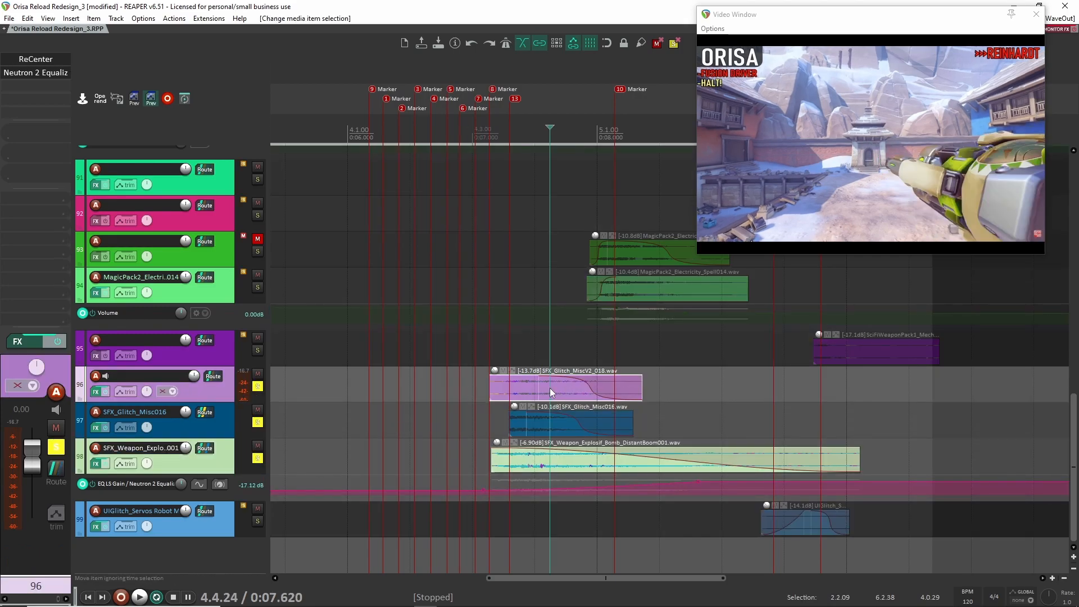
pyautogui.click(539, 422)
pyautogui.click(483, 413)
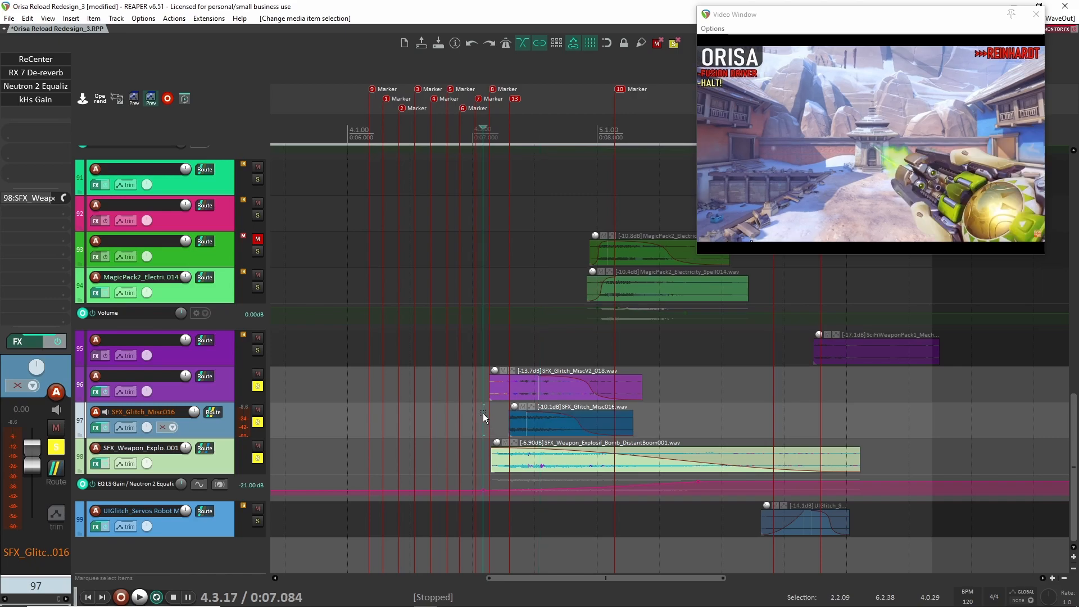
pyautogui.press('space')
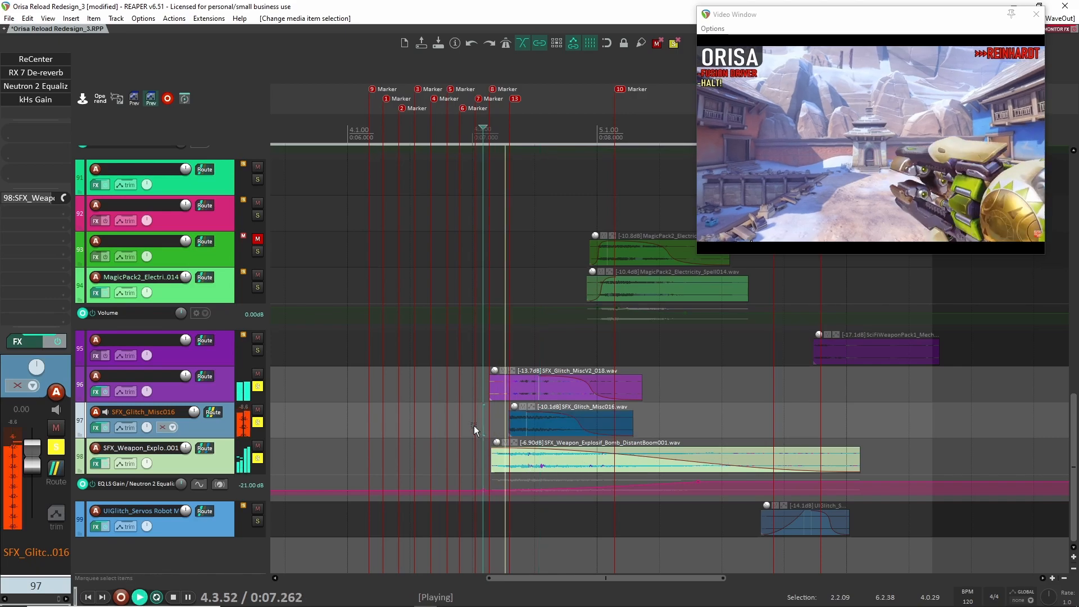
pyautogui.press('space')
pyautogui.press('space')
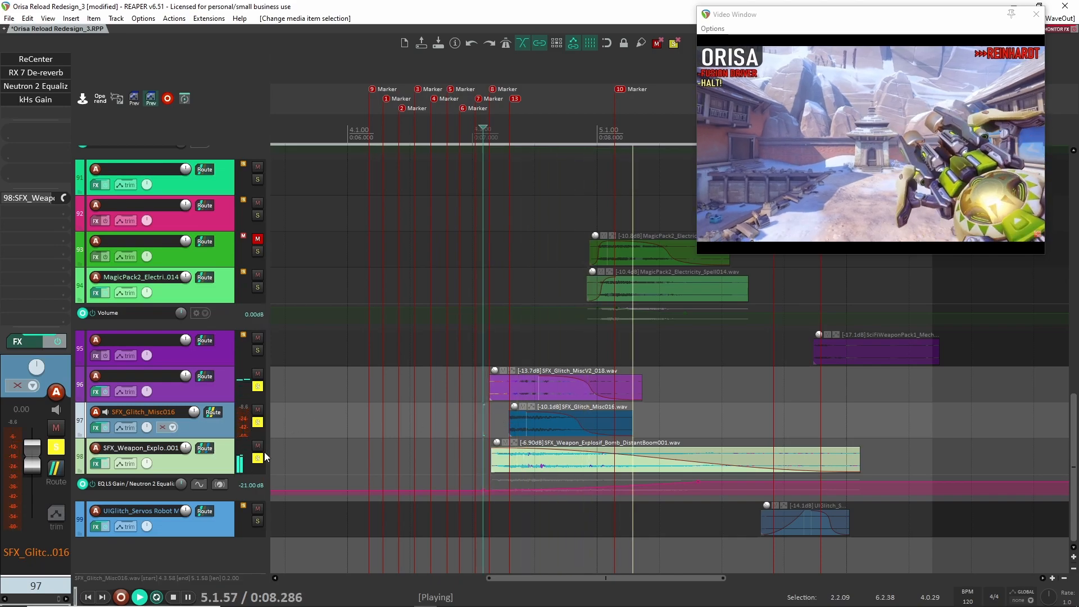
pyautogui.press('space')
# - Clear the solos on tracks 96 to 98 and play the full mix from the same point, muting track 99
pyautogui.moveTo(258, 456); pyautogui.dragTo(259, 388)
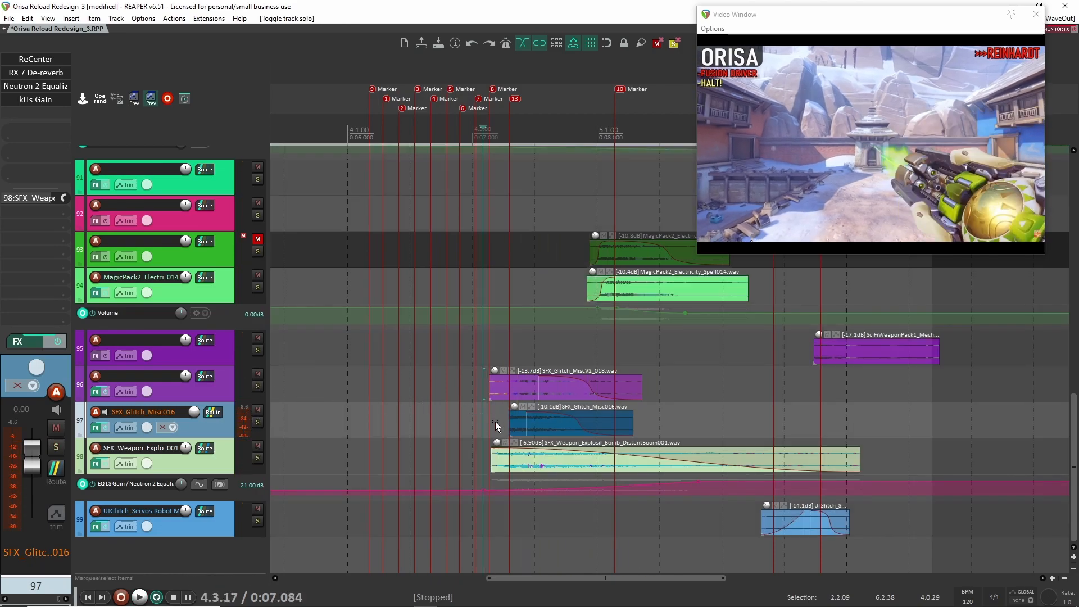
pyautogui.press('space')
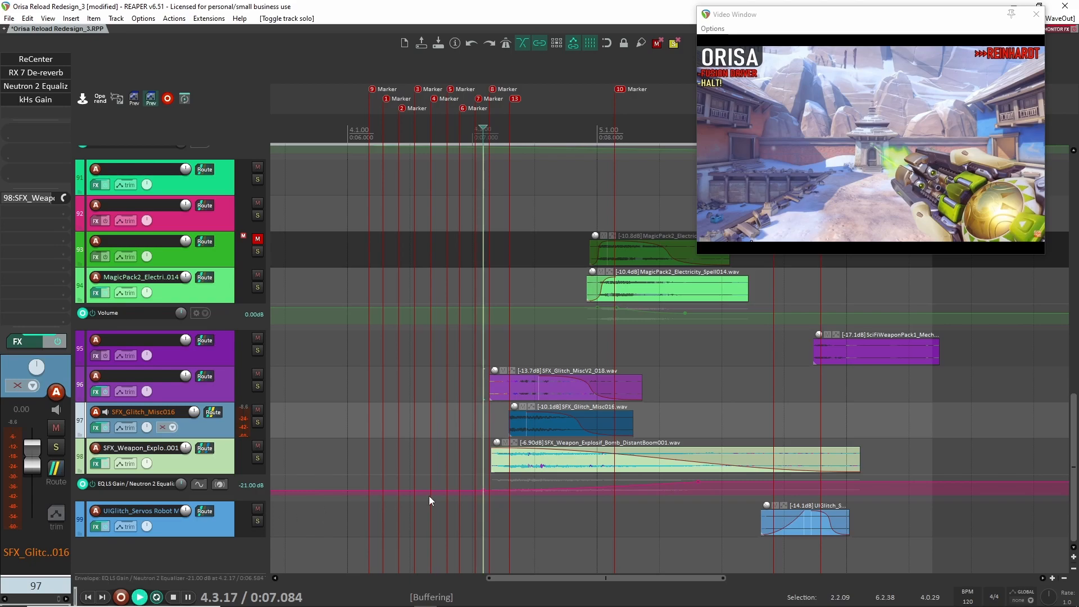
pyautogui.click(257, 508)
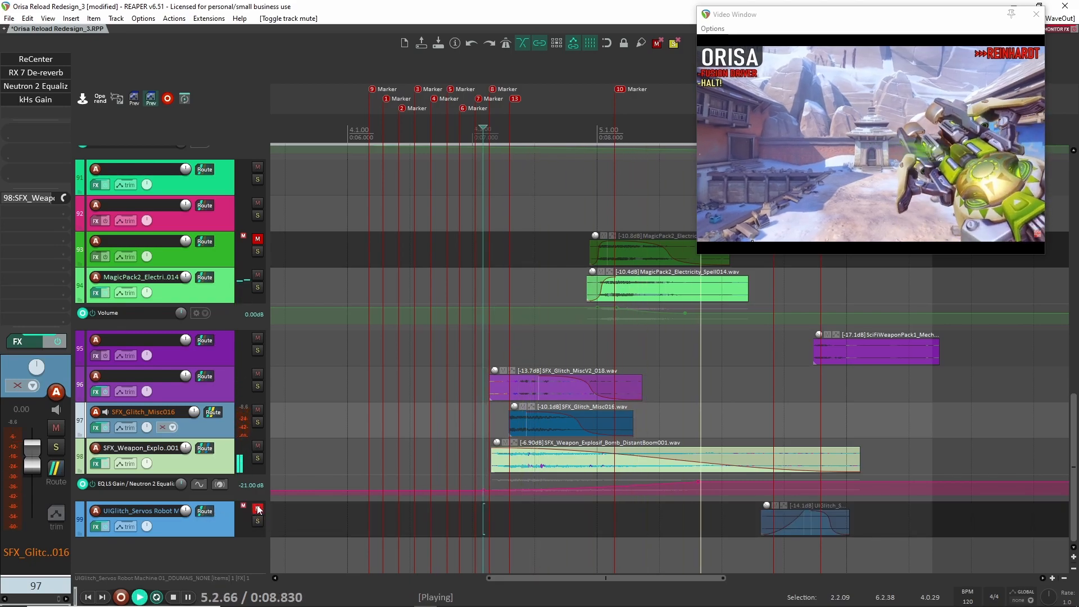
pyautogui.press('space')
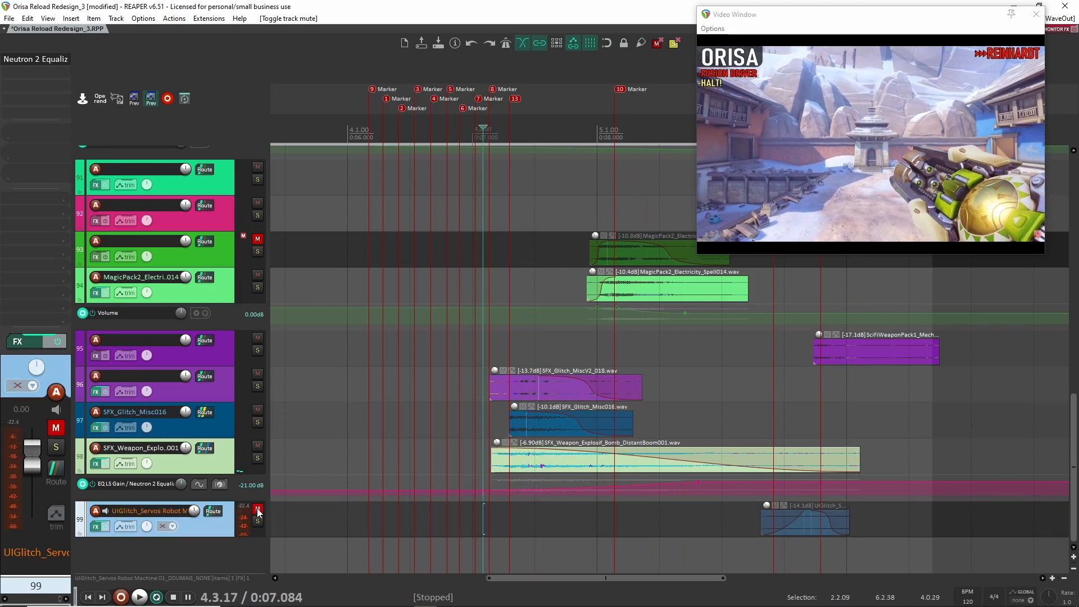
# - Unmute and solo track 99, and audition its UIGlitch_Servos clip twice from just before the clip
pyautogui.click(258, 521)
pyautogui.click(257, 509)
pyautogui.hscroll(3, 728, 528)
pyautogui.click(591, 525)
pyautogui.press('space')
pyautogui.press('space')
pyautogui.press('space')
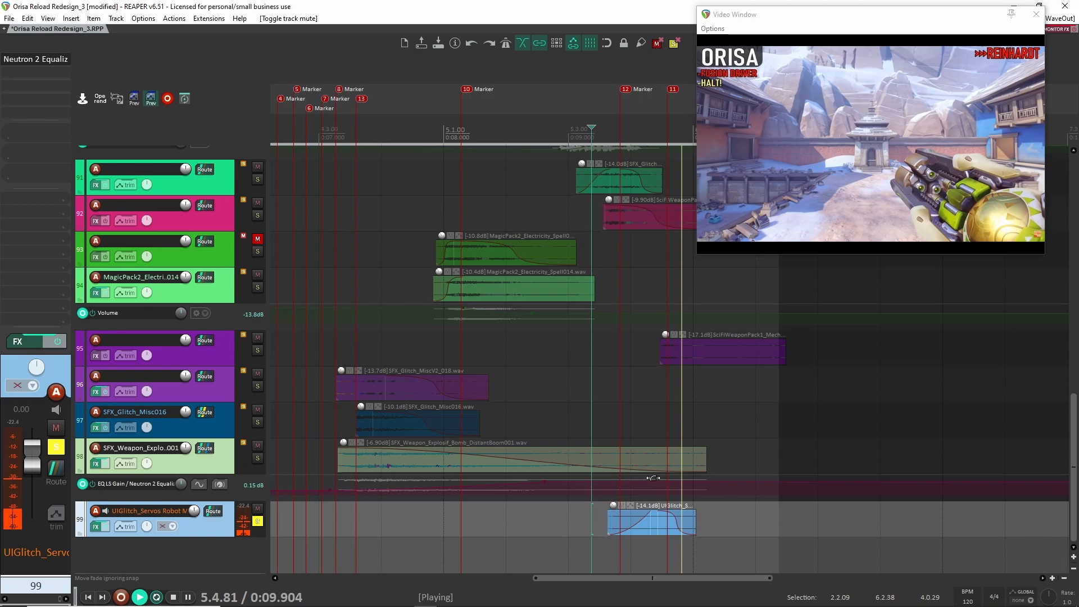
pyautogui.press('space')
# - Solo track 95 alongside track 99, audition the SciFiWeaponPack1_Mech and servo clips together, and clear both solos
pyautogui.scroll(2, 661, 501)
pyautogui.moveTo(710, 493); pyautogui.dragTo(585, 441)
pyautogui.press('space')
pyautogui.click(257, 350)
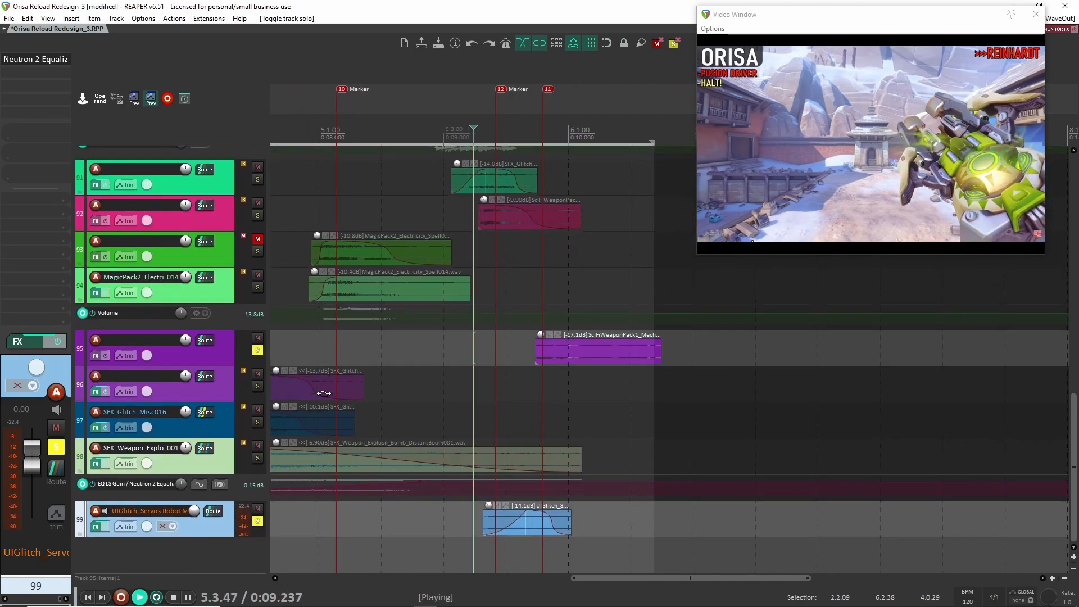
pyautogui.press('space')
pyautogui.press('space')
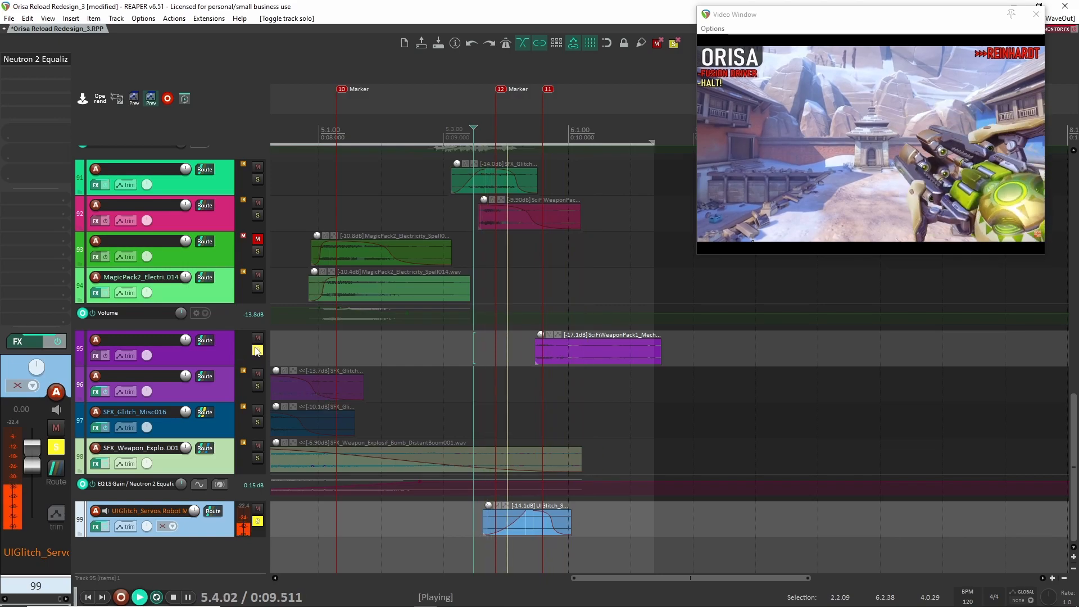
pyautogui.press('space')
pyautogui.click(257, 350)
pyautogui.click(257, 521)
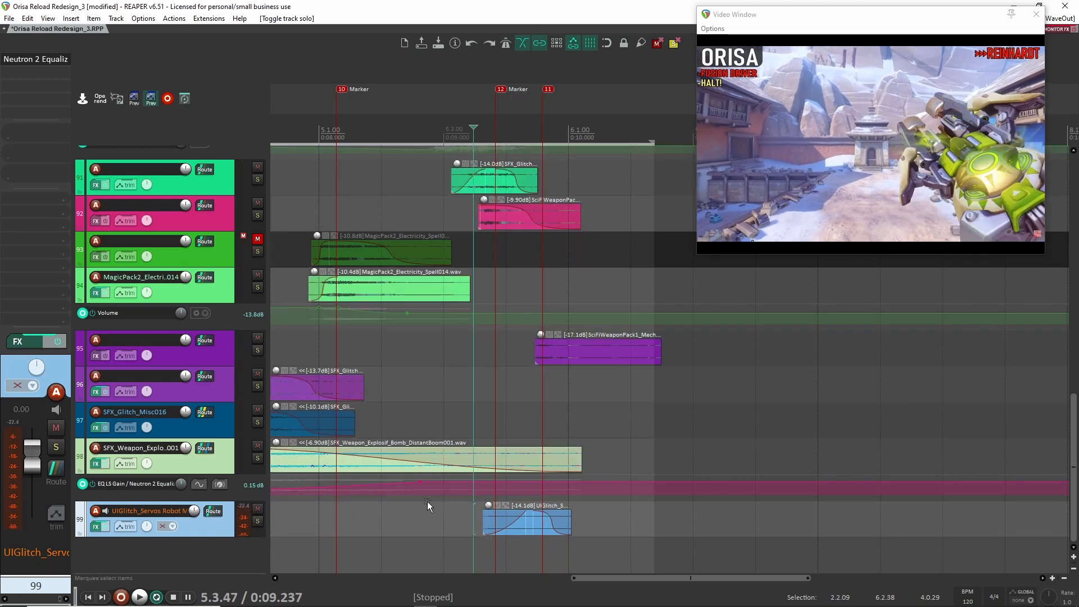
# - Solo track 99 again for playback, review its Neutron 2 Equalizer settings, then close the plugin and unsolo the track
pyautogui.scroll(-3, 427, 502)
pyautogui.click(257, 521)
pyautogui.press('space')
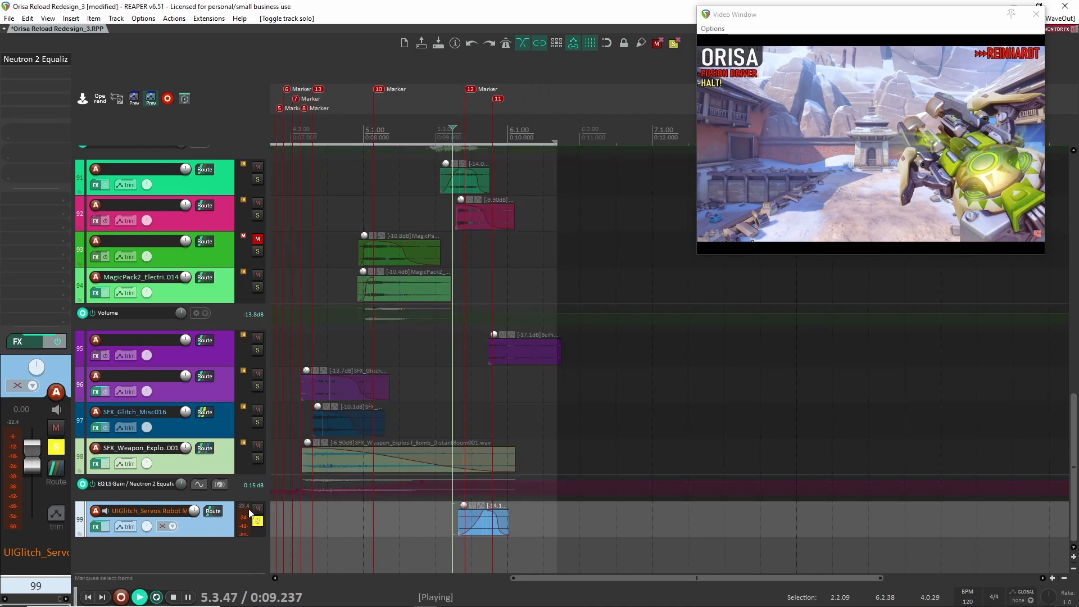
pyautogui.press('space')
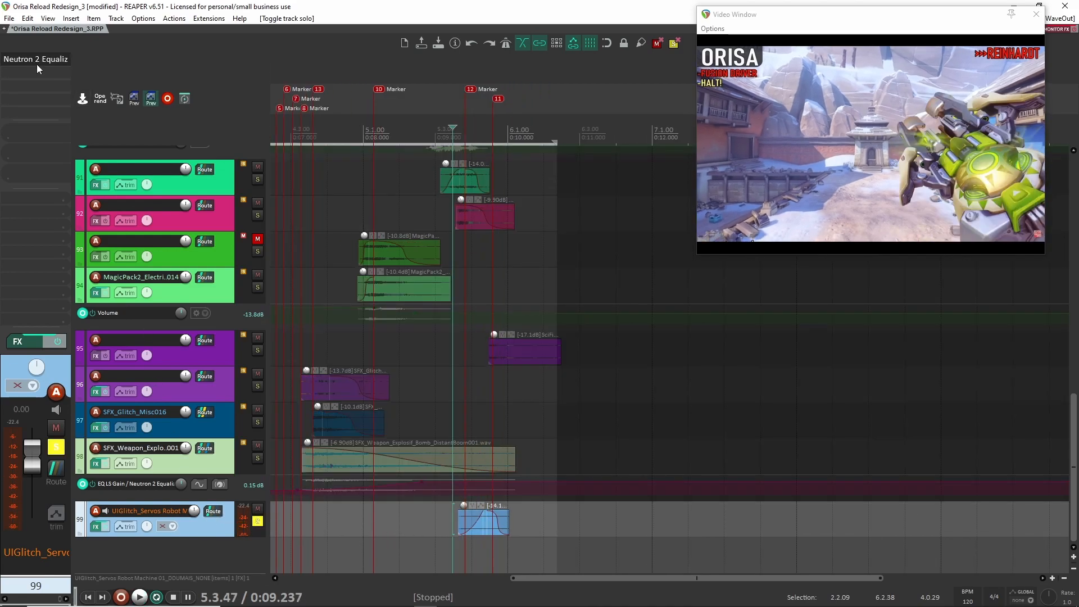
pyautogui.click(33, 62)
pyautogui.click(40, 60)
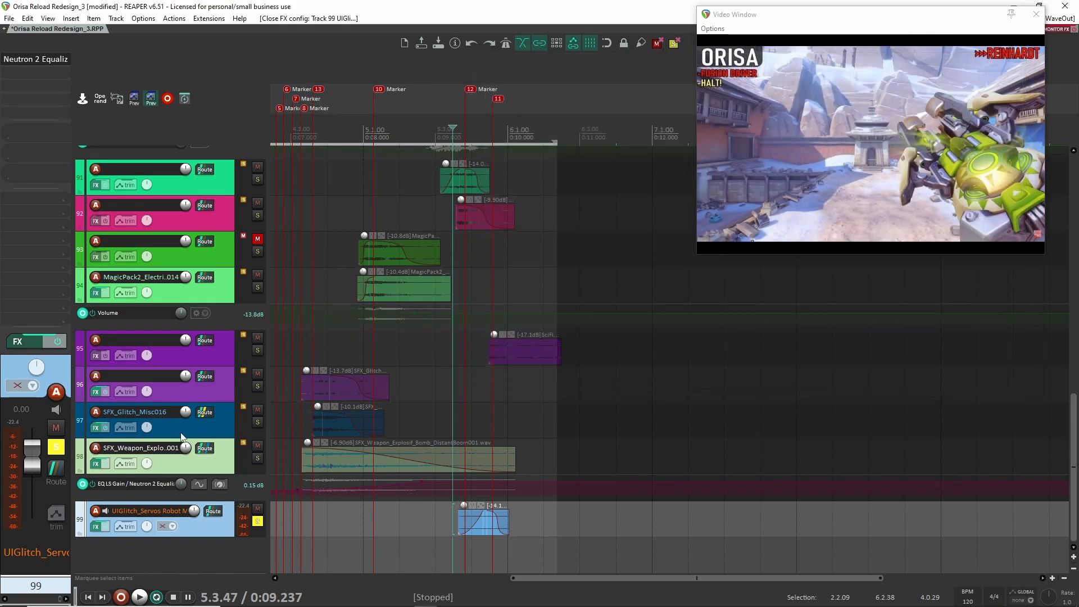
pyautogui.click(258, 522)
# - Play the full redesign mix from about 0:06.903, just before the glitch clips on tracks 96 and 97
pyautogui.scroll(-3, 444, 478)
pyautogui.scroll(8, 409, 460)
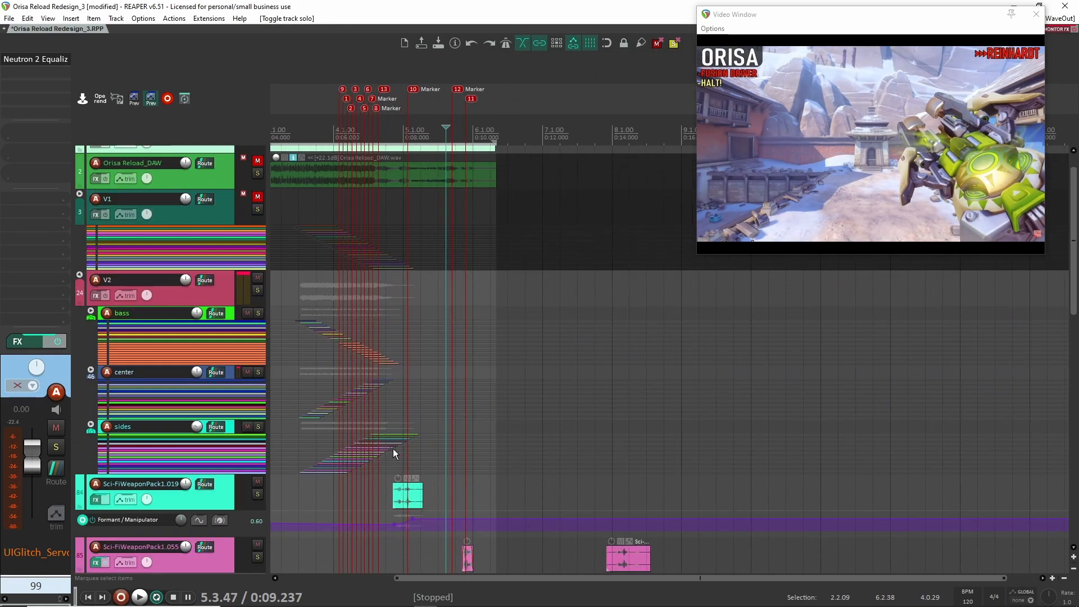
pyautogui.scroll(-5, 393, 438)
pyautogui.scroll(4, 392, 410)
pyautogui.scroll(1, 387, 403)
pyautogui.click(385, 356)
pyautogui.scroll(-5, 397, 373)
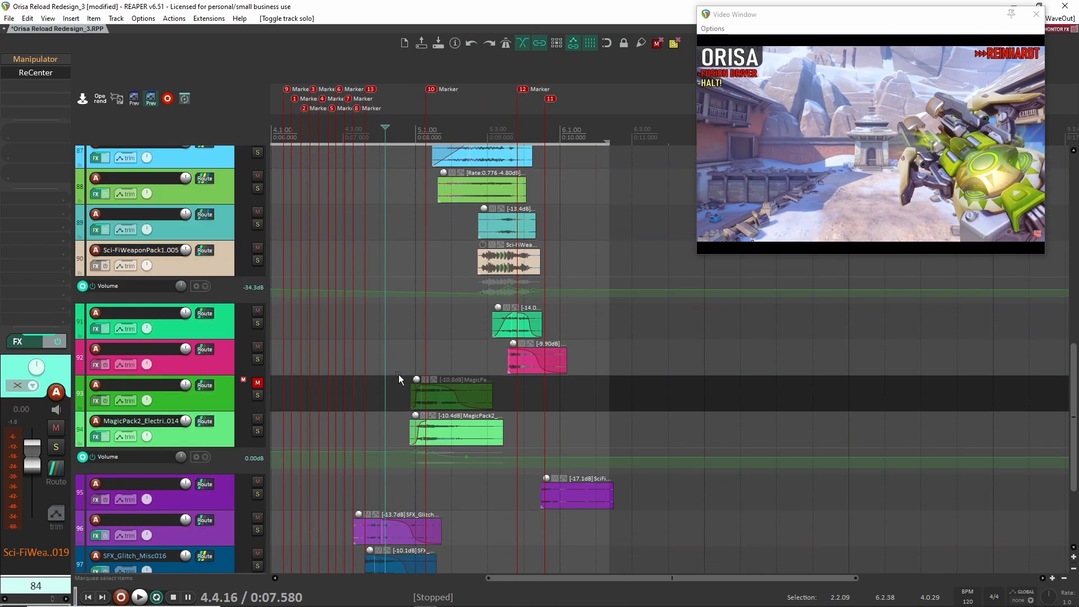
pyautogui.click(336, 420)
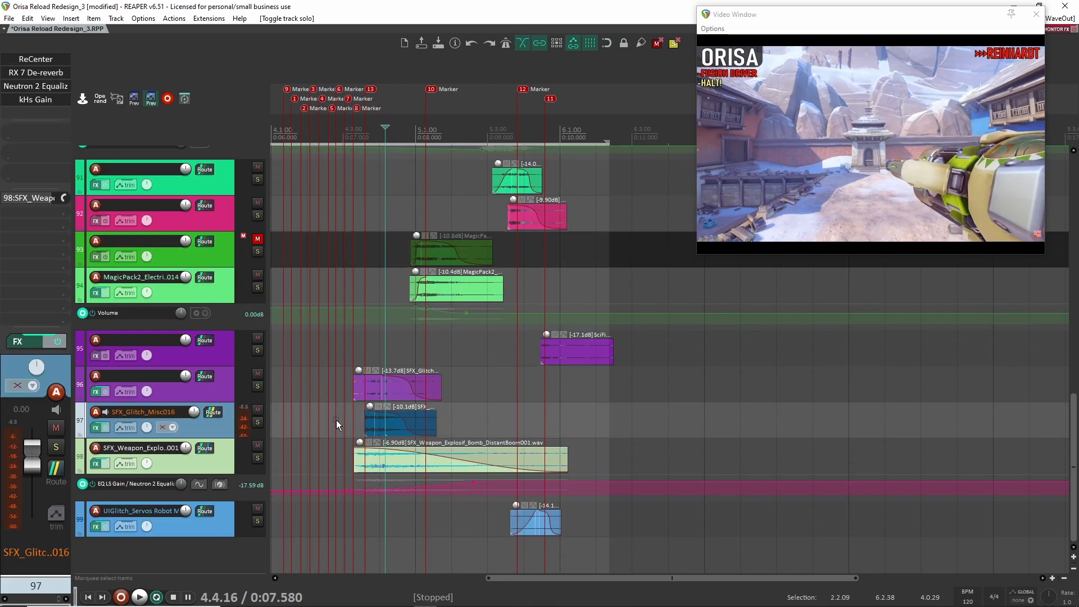
pyautogui.press('space')
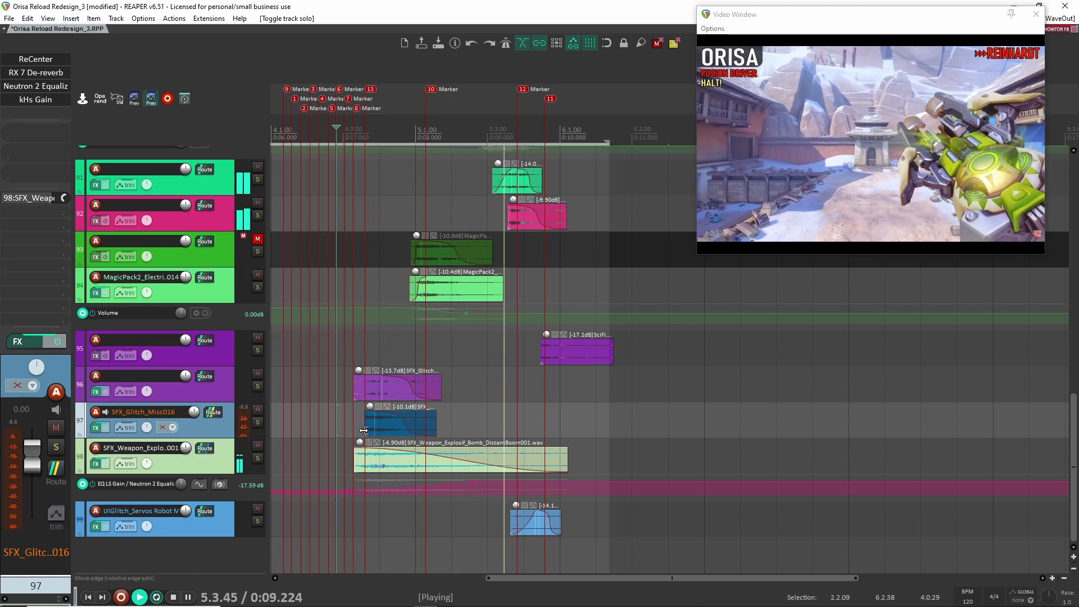
# - Solo the Orisa Reload_DAW track to play the original reload, then unsolo it and play the redesign from the same point
pyautogui.scroll(5, 350, 461)
pyautogui.click(257, 201)
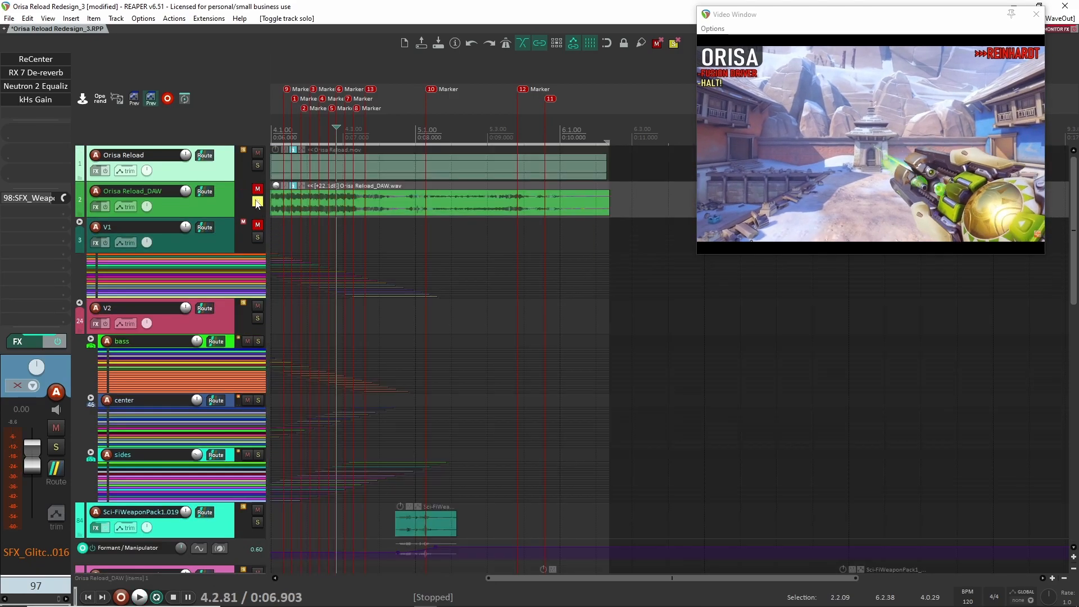
pyautogui.press('space')
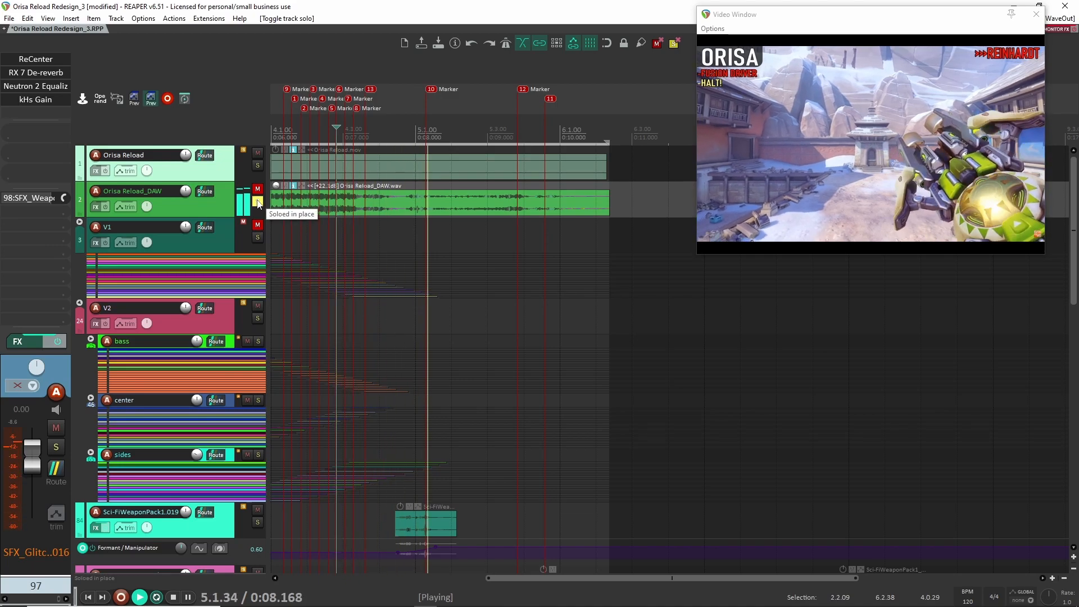
pyautogui.press('space')
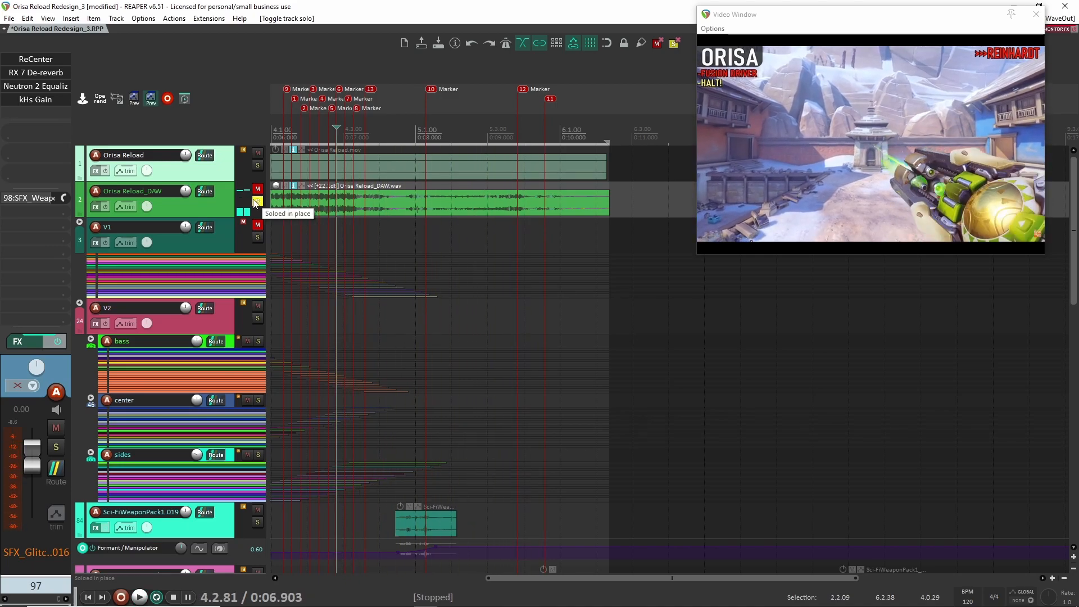
pyautogui.click(257, 201)
pyautogui.press('space')
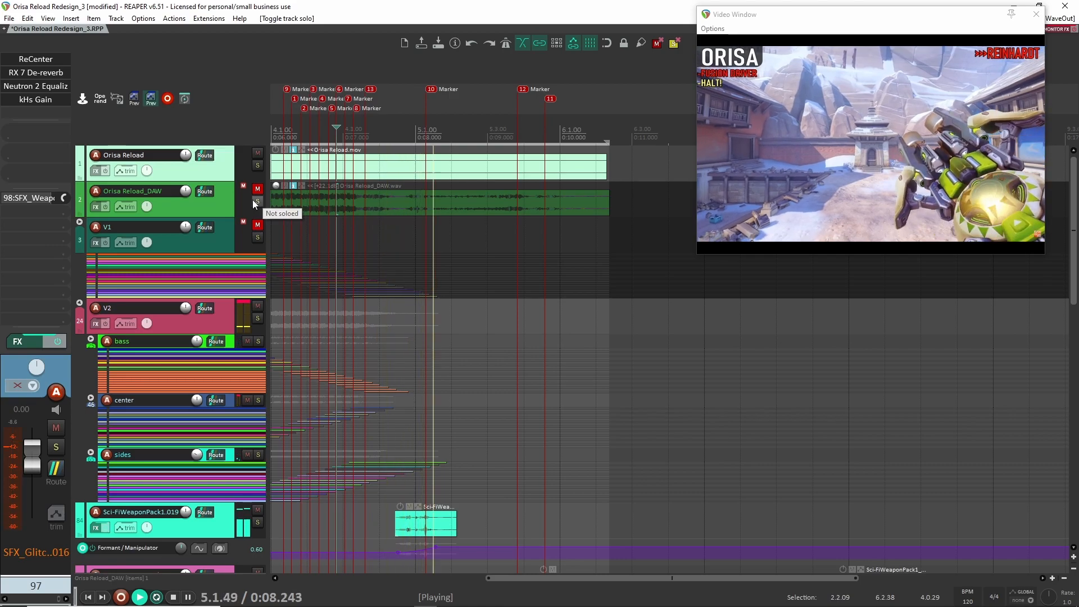
pyautogui.press('space')
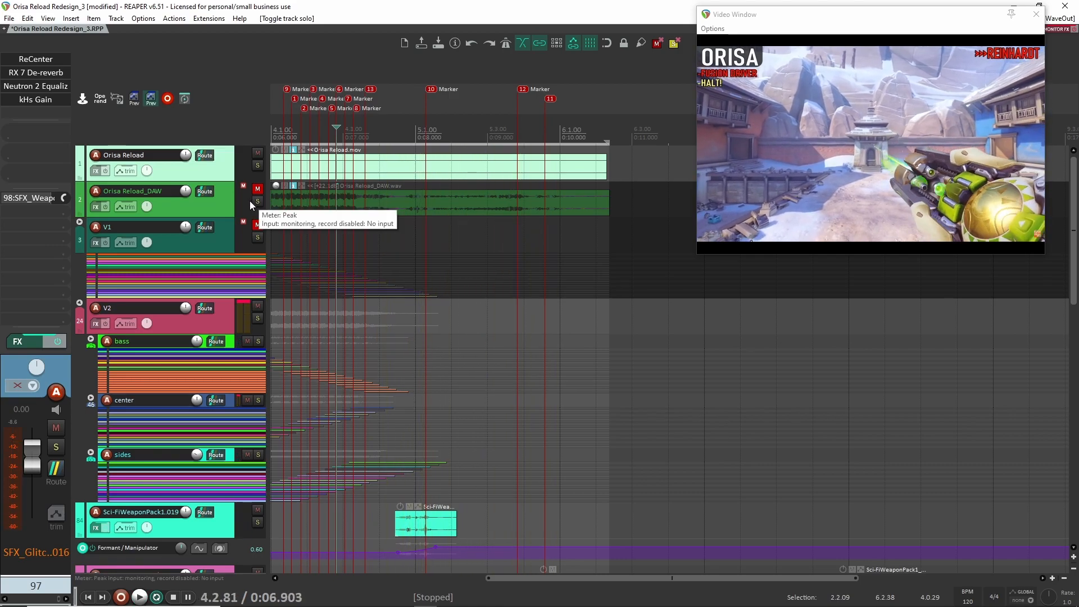
# - Solo the Orisa Reload_DAW track again and look over the redesign layer tracks from 84 down to 99
pyautogui.click(253, 200)
pyautogui.click(258, 201)
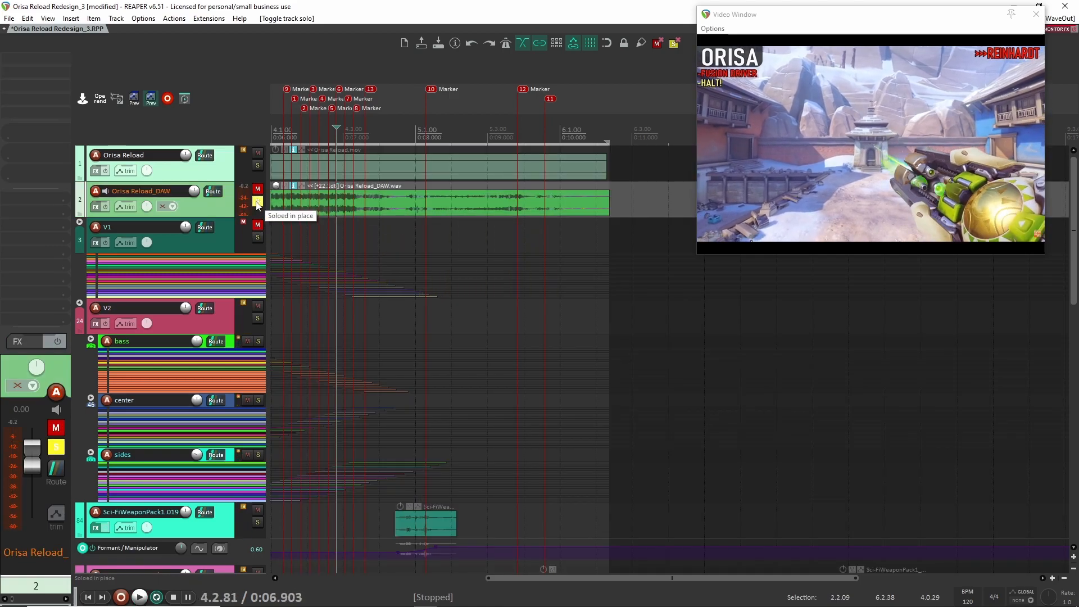
pyautogui.scroll(-15, 302, 309)
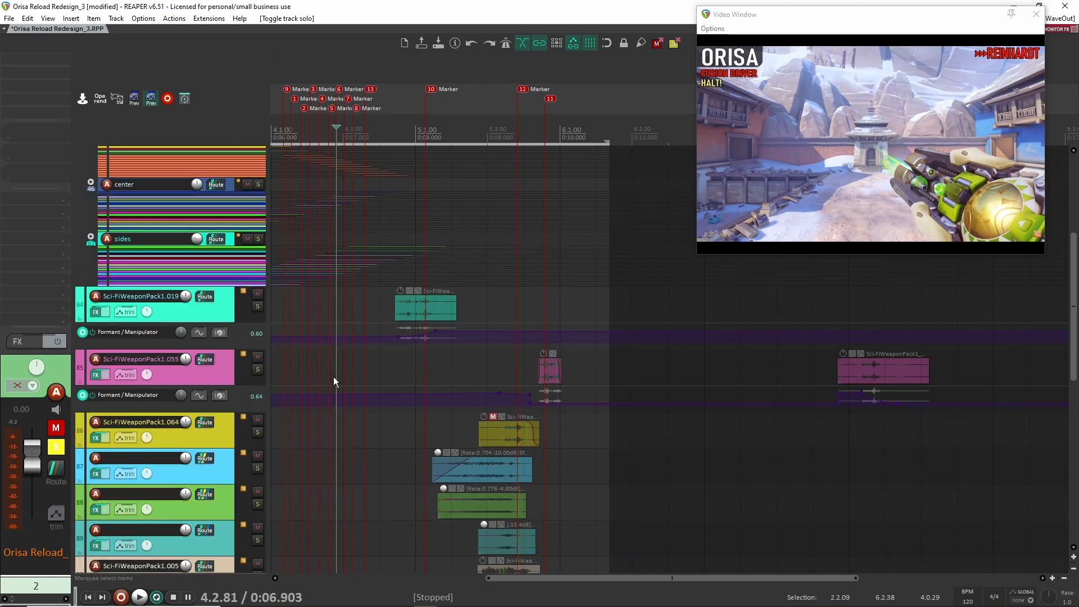
pyautogui.scroll(-6, 224, 540)
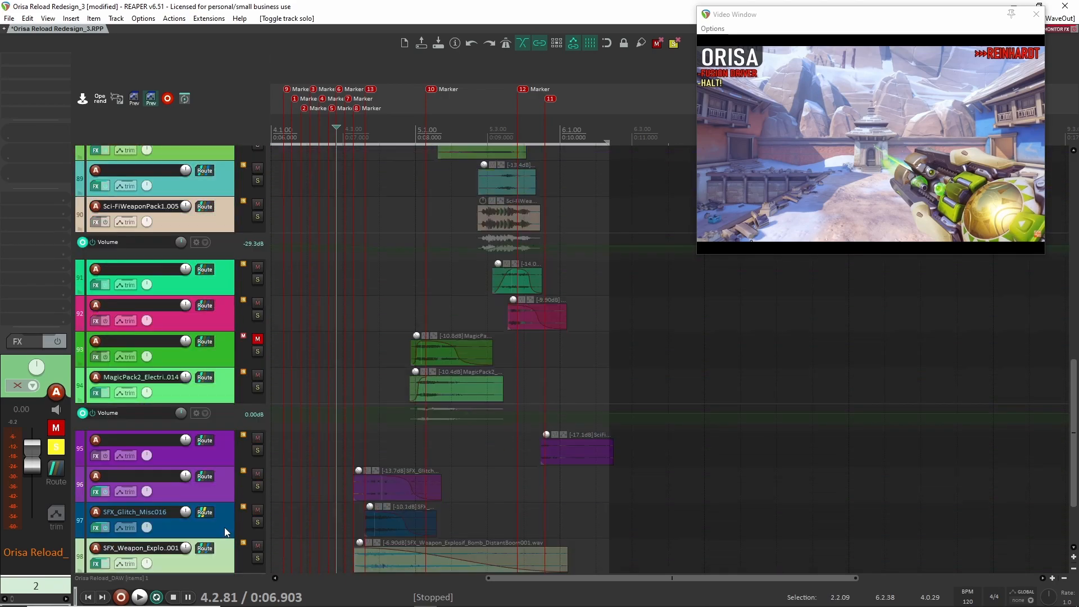
pyautogui.click(223, 533)
pyautogui.scroll(12, 225, 523)
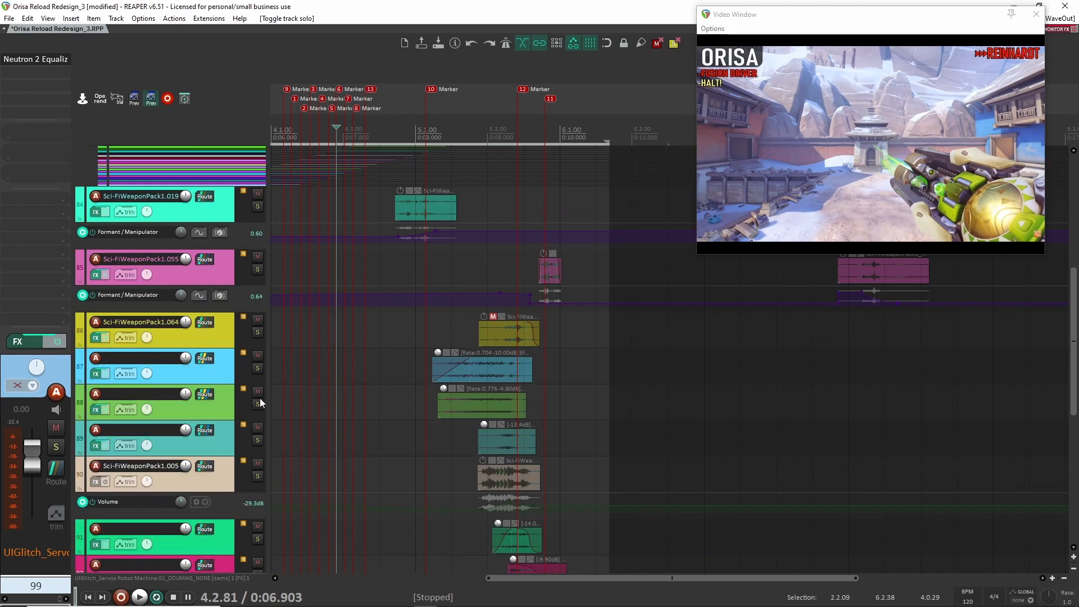
pyautogui.scroll(4, 227, 314)
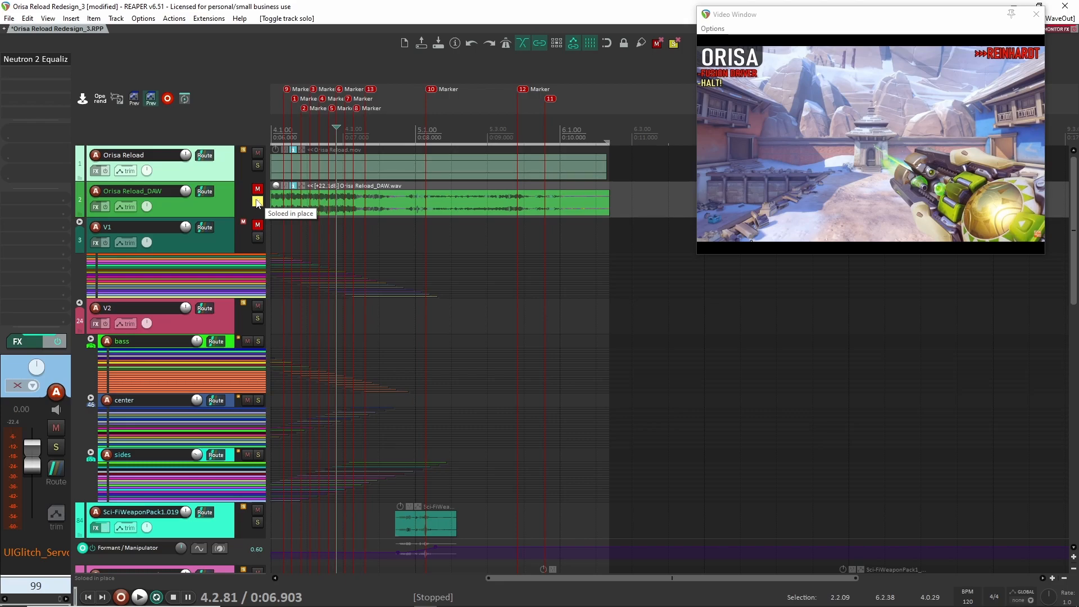
# - Play the soloed original through the end of the reload, then unsolo it and play the redesign for comparison
pyautogui.press('space')
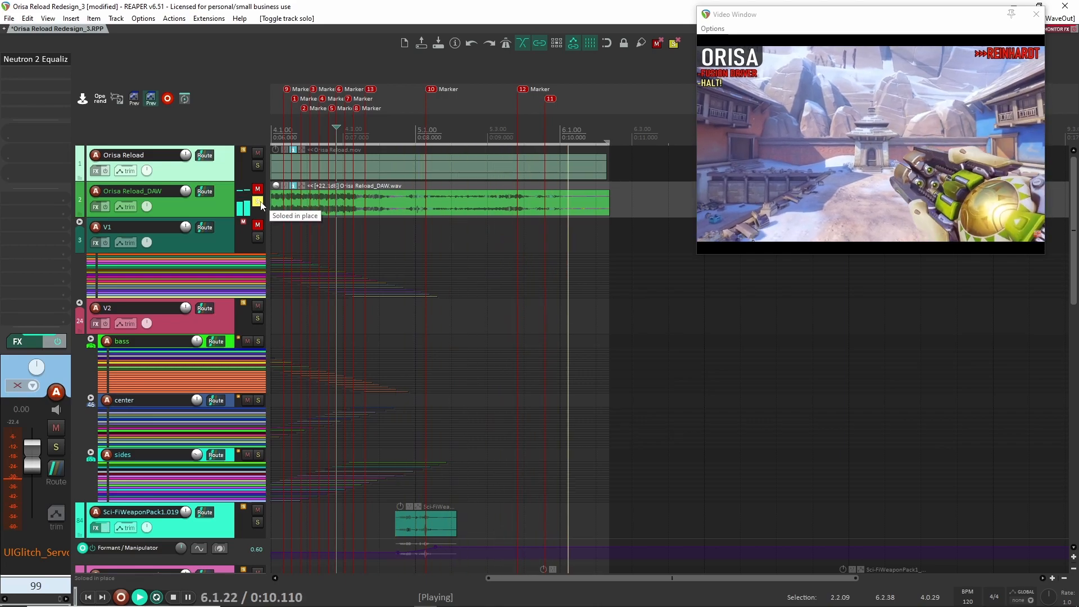
pyautogui.click(258, 202)
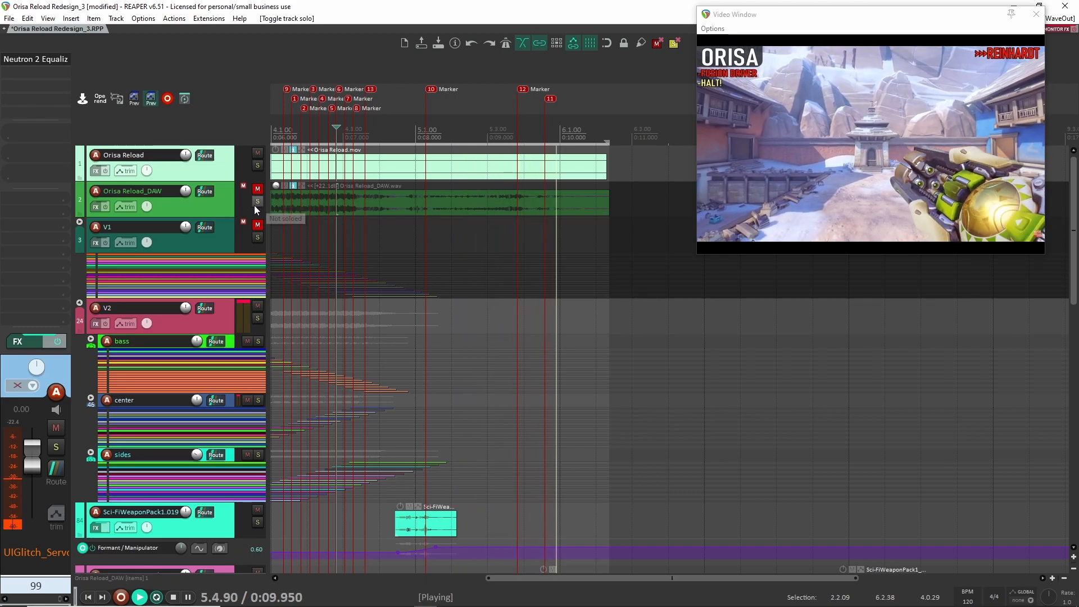
pyautogui.press('space')
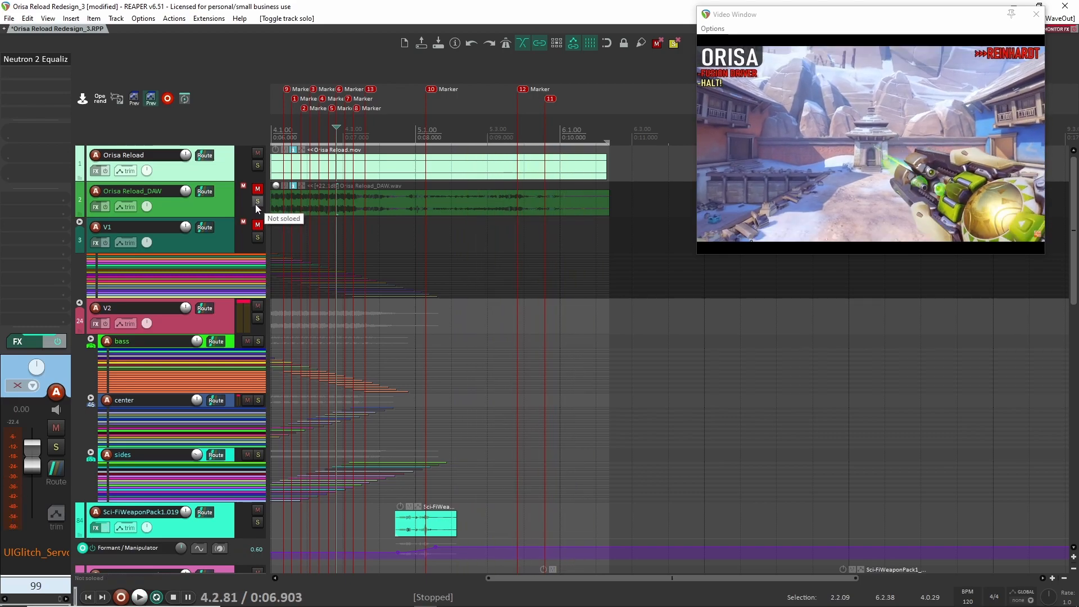